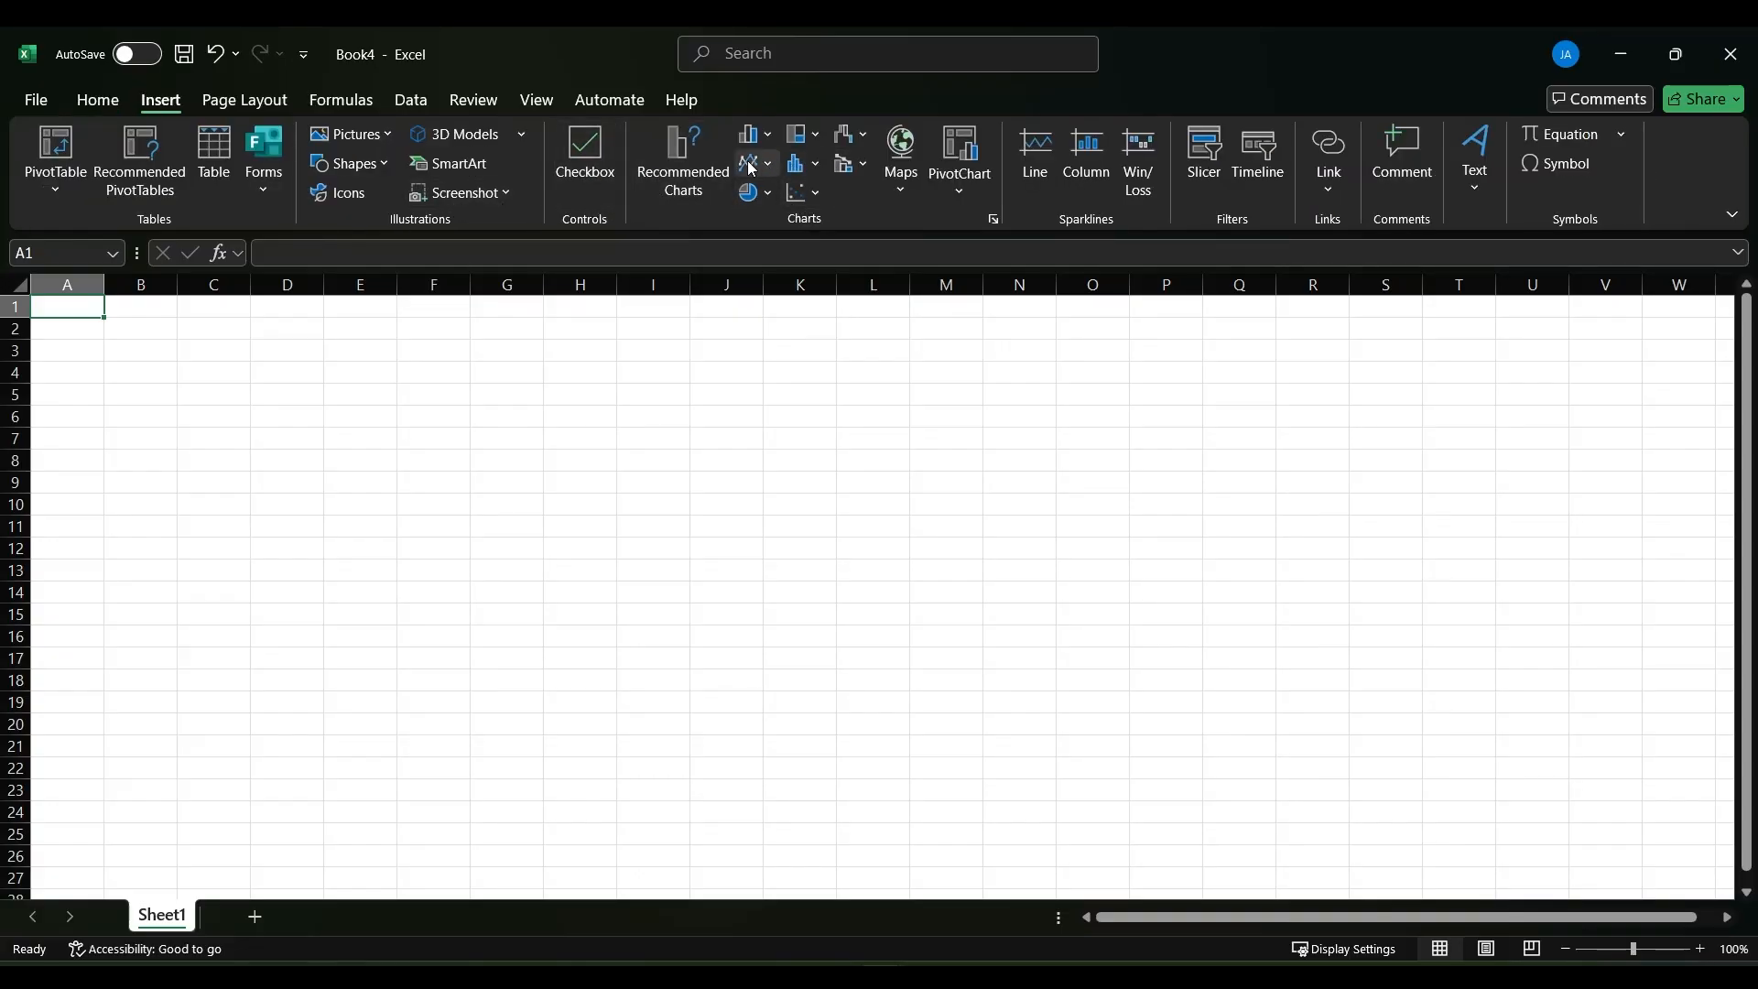
click(244, 100)
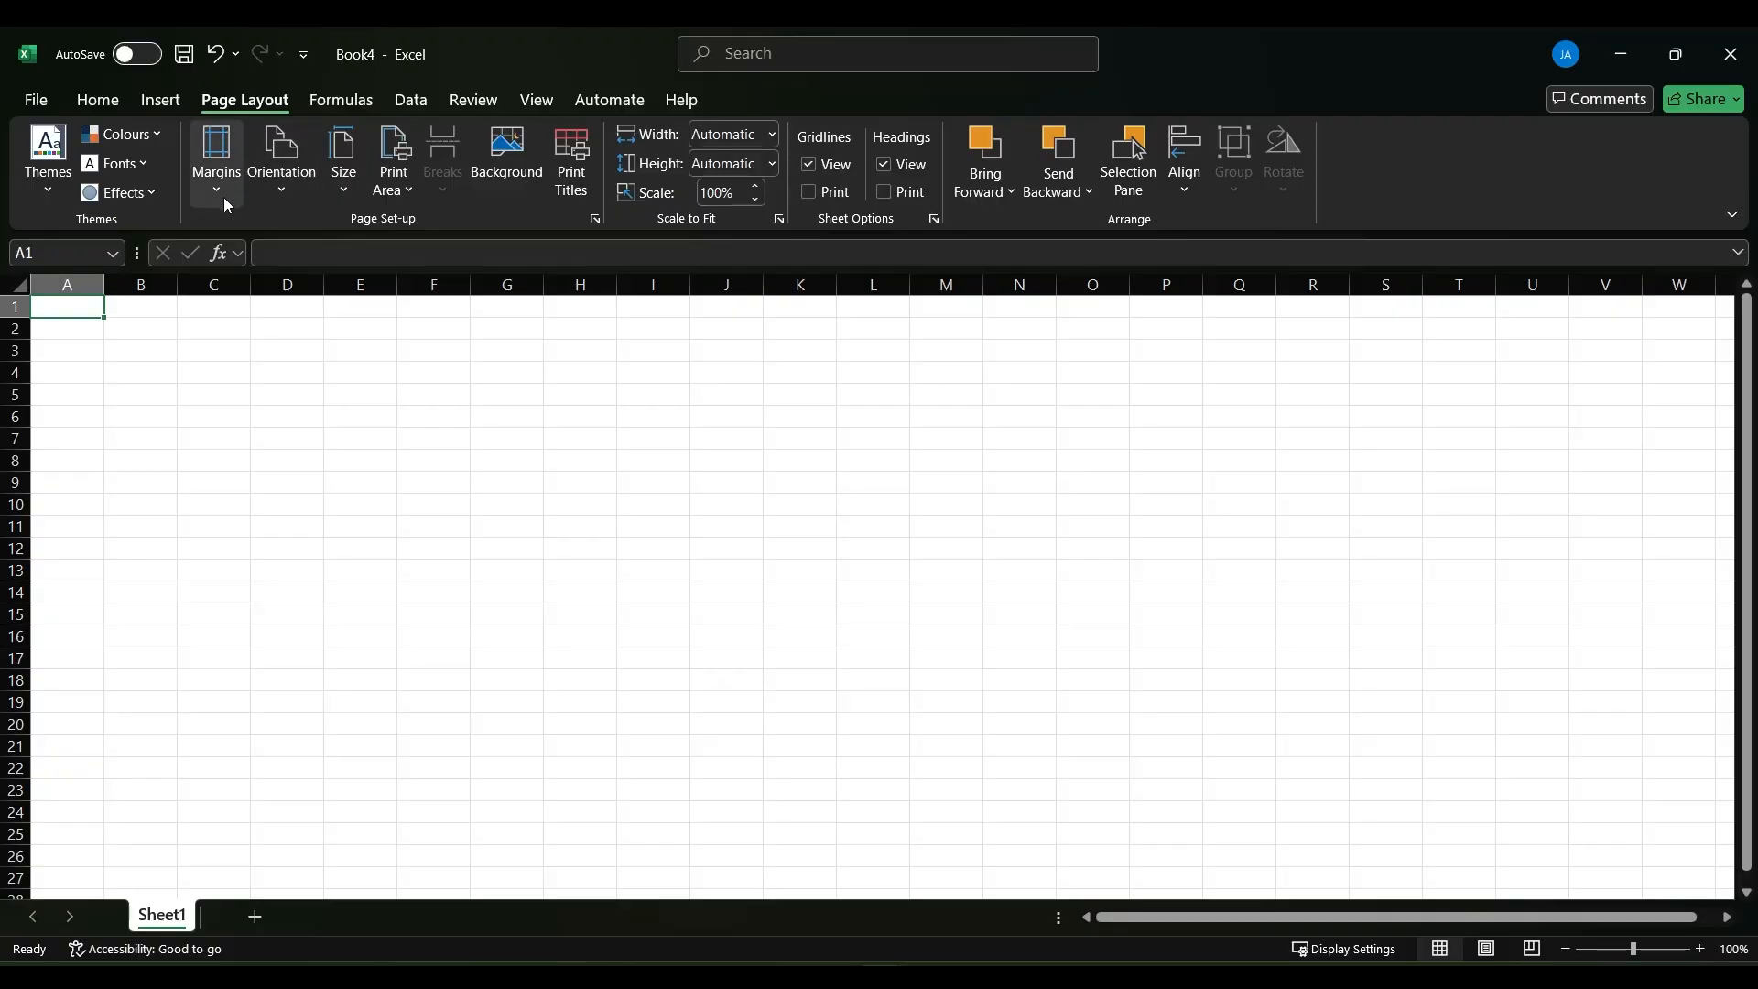
click(346, 98)
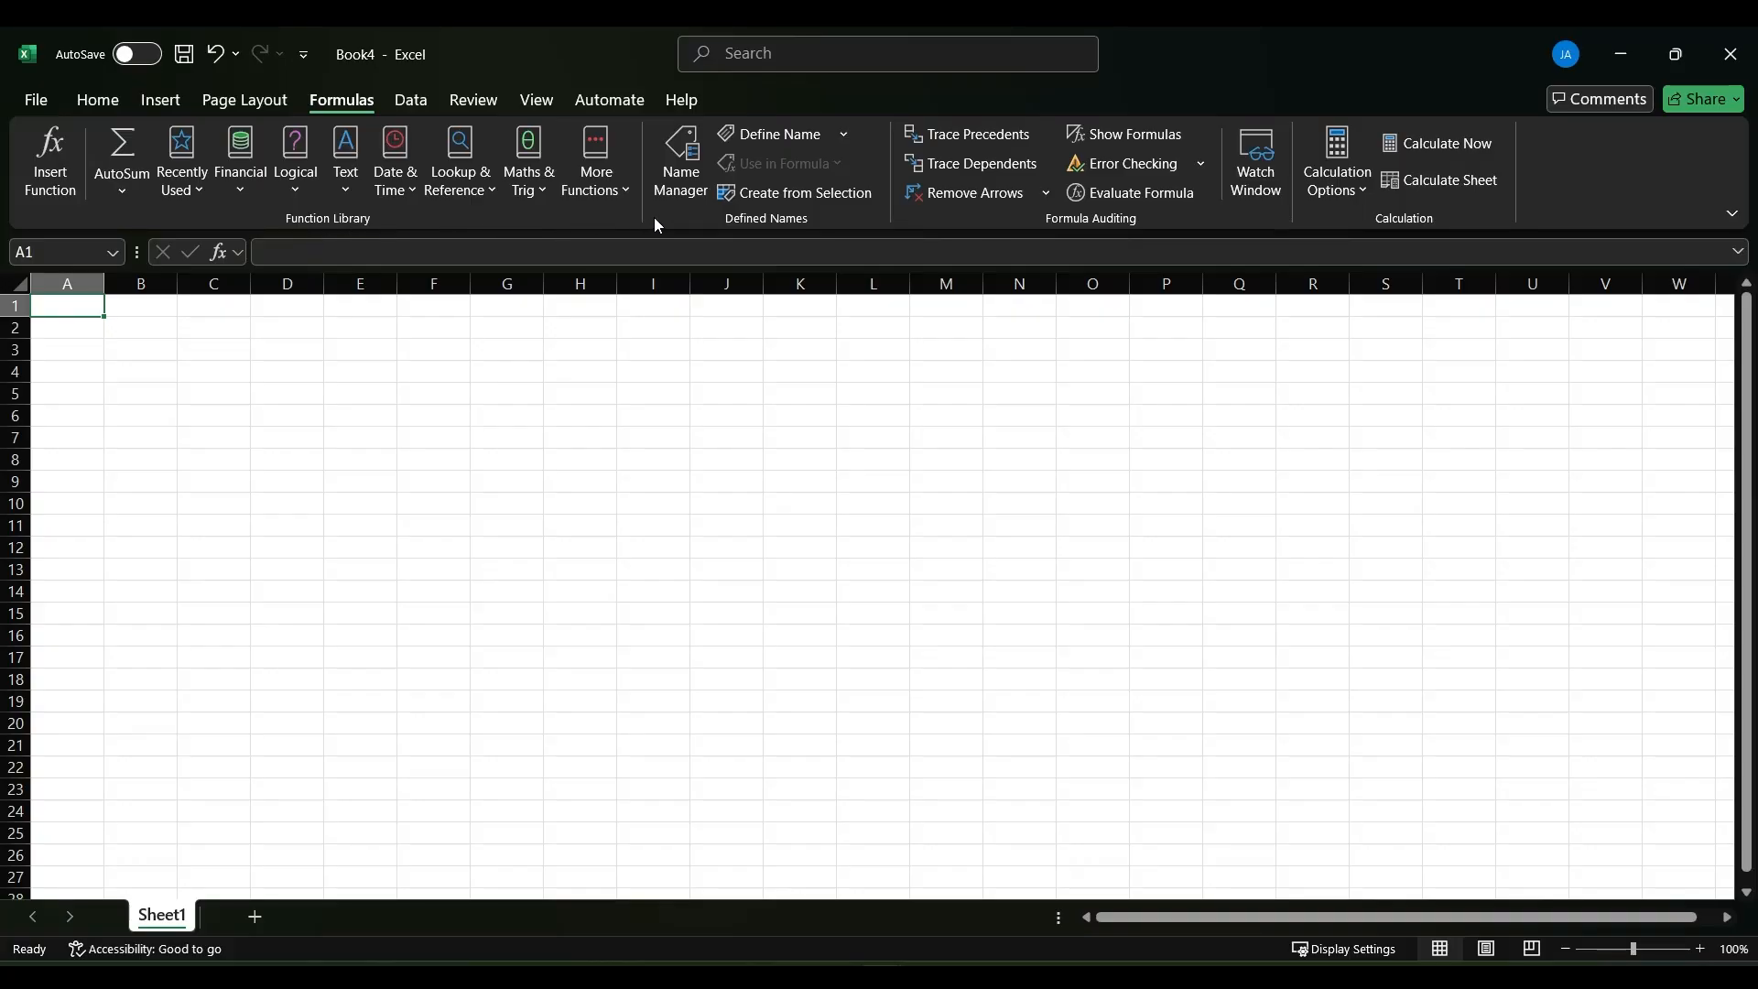
click(98, 99)
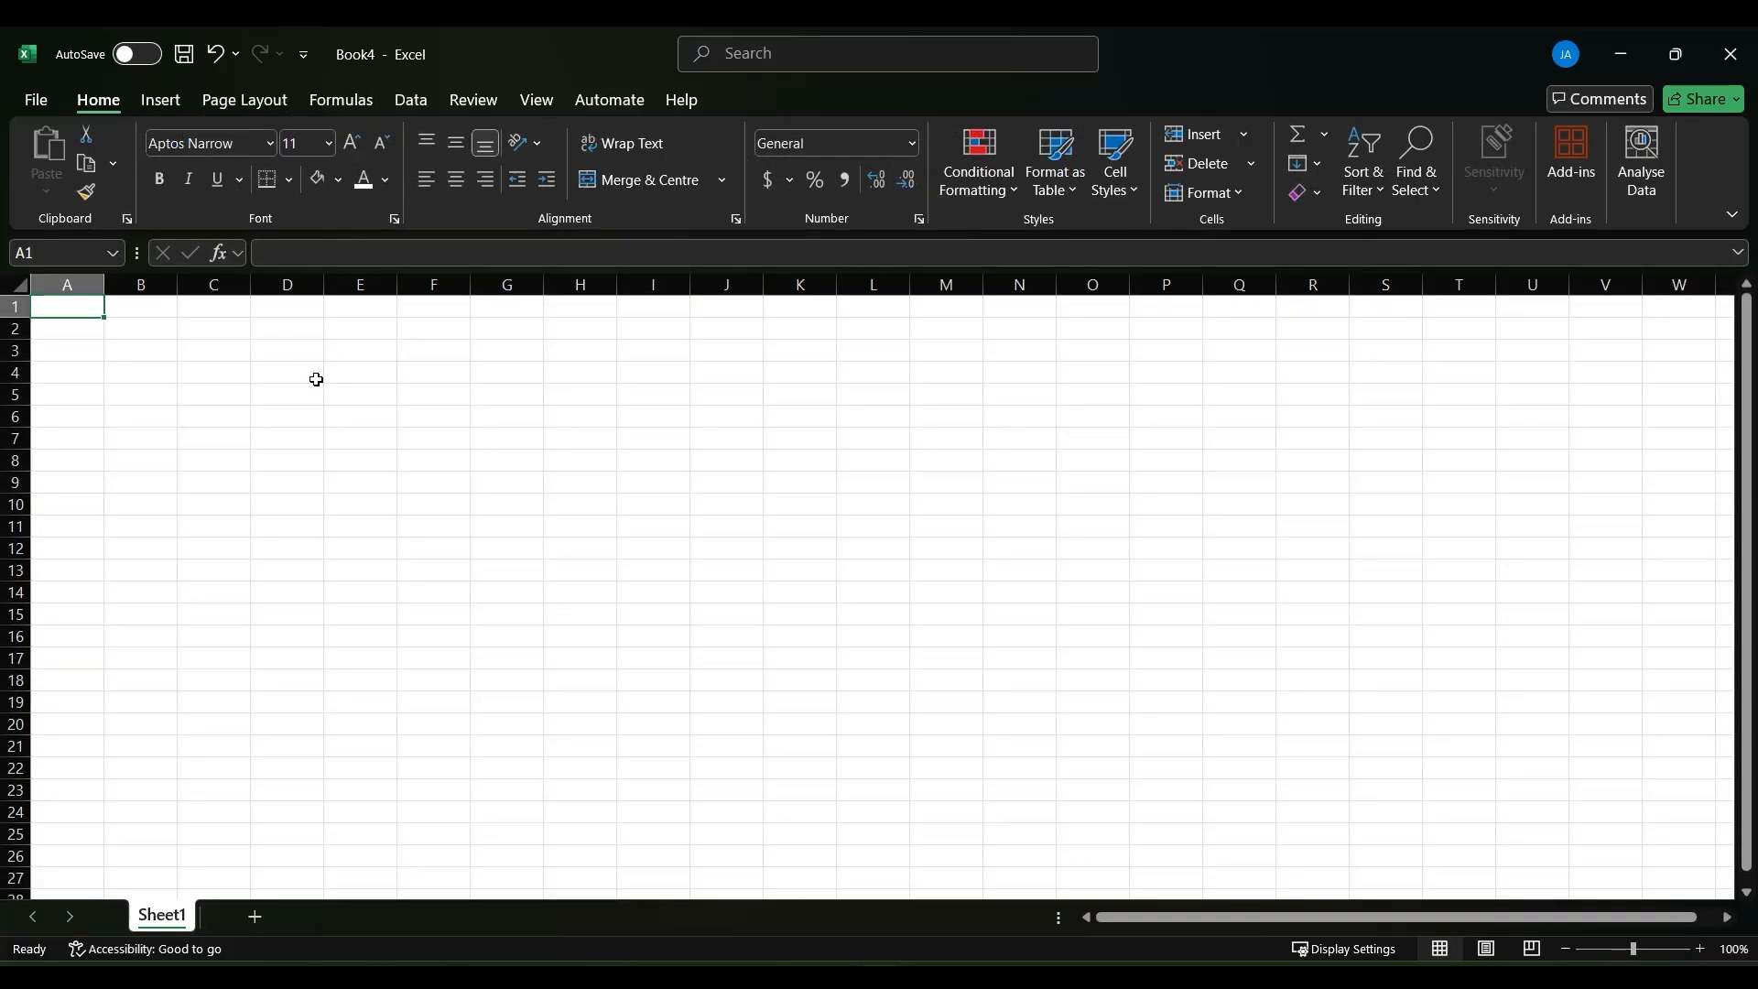
- Save the new workbook under the file name "Excel Practice Workbook"
click(363, 72)
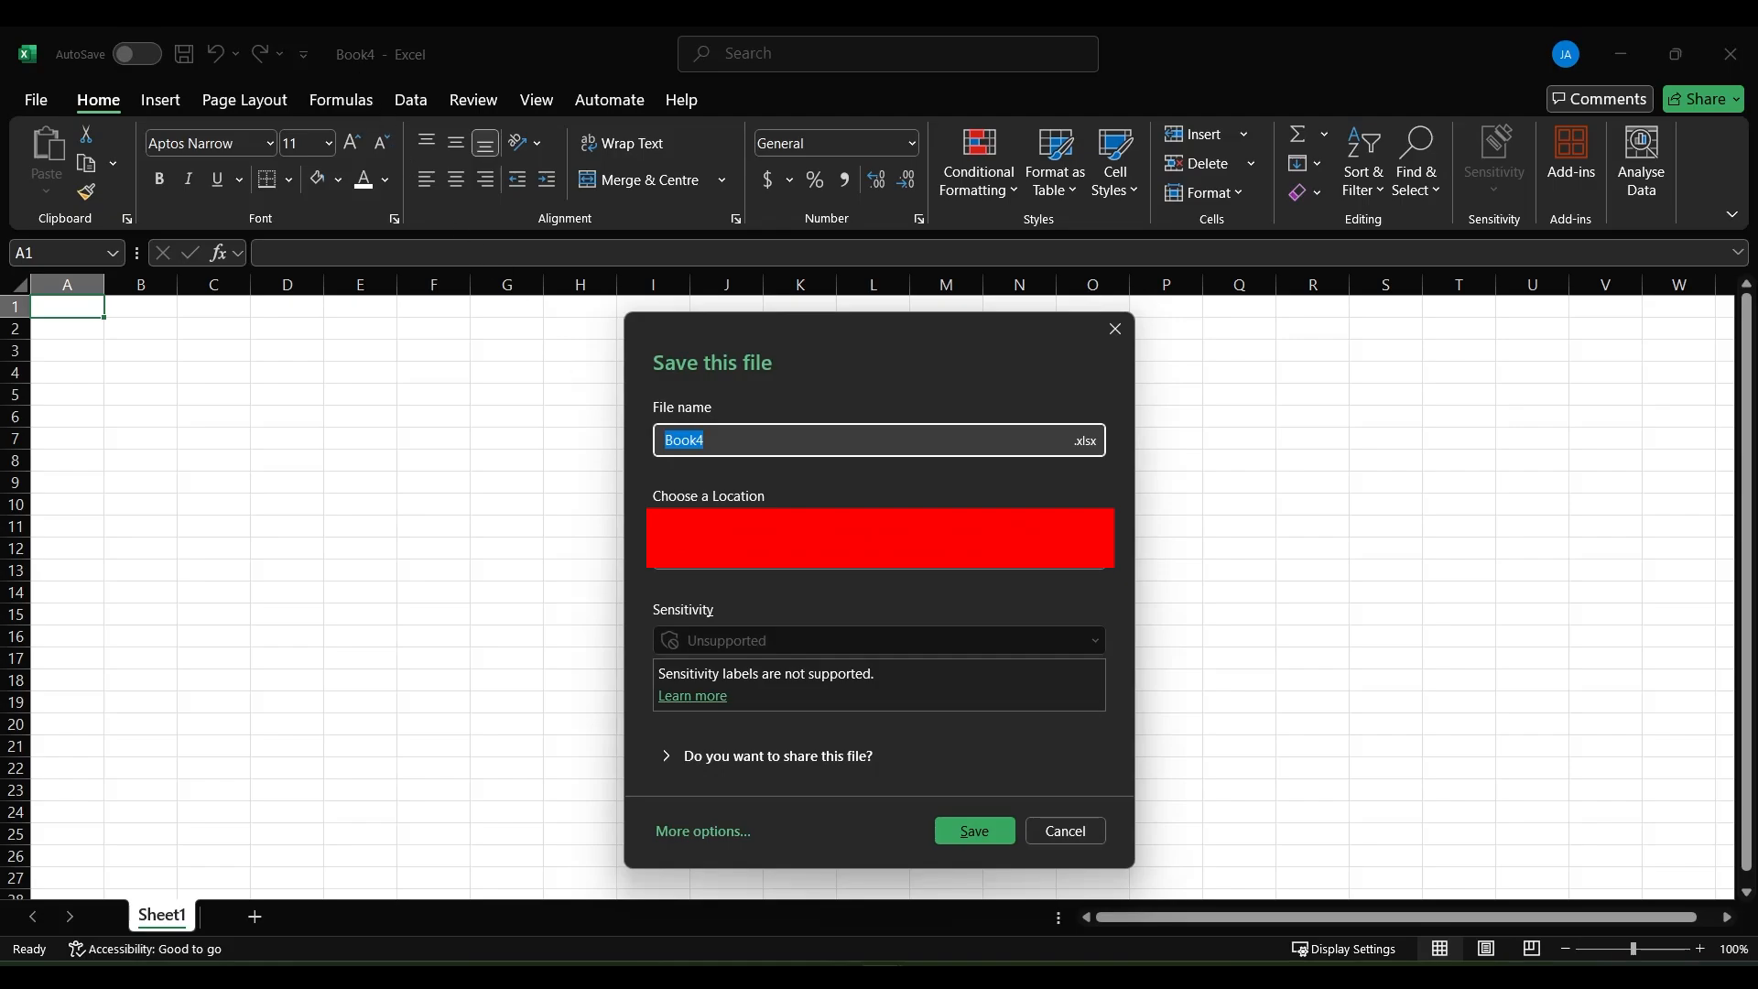
text(Excel Practice Workbo)
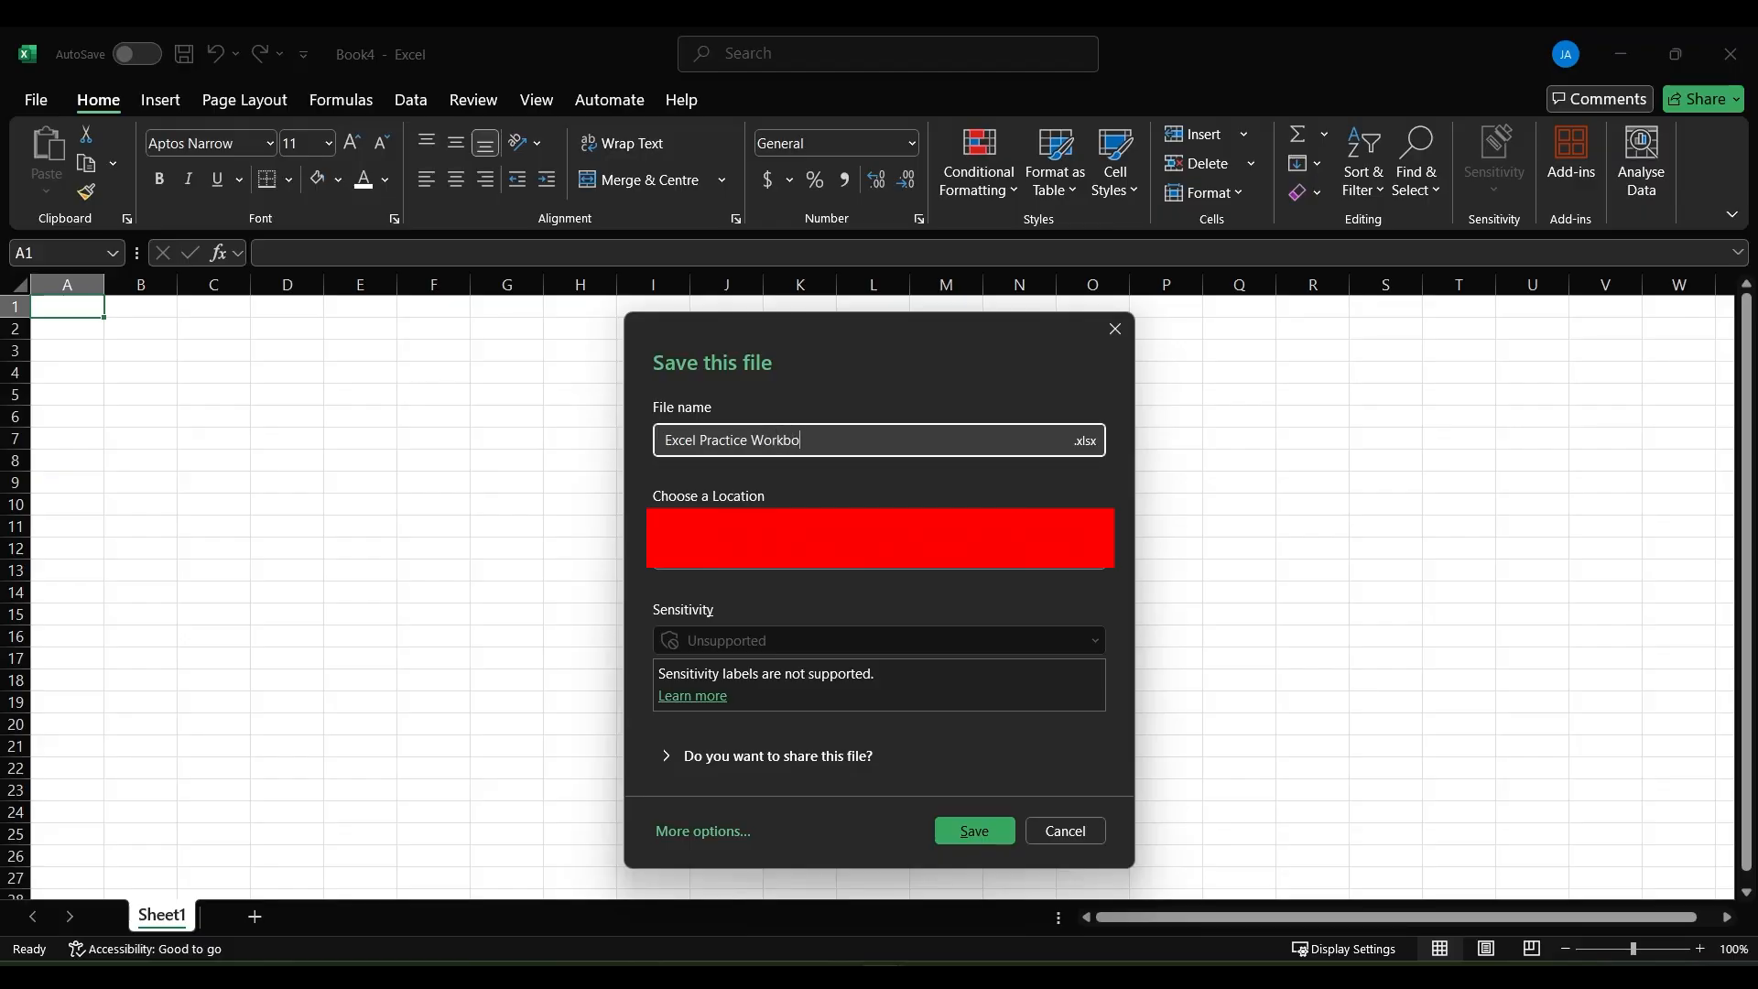
text(ok)
key(Return)
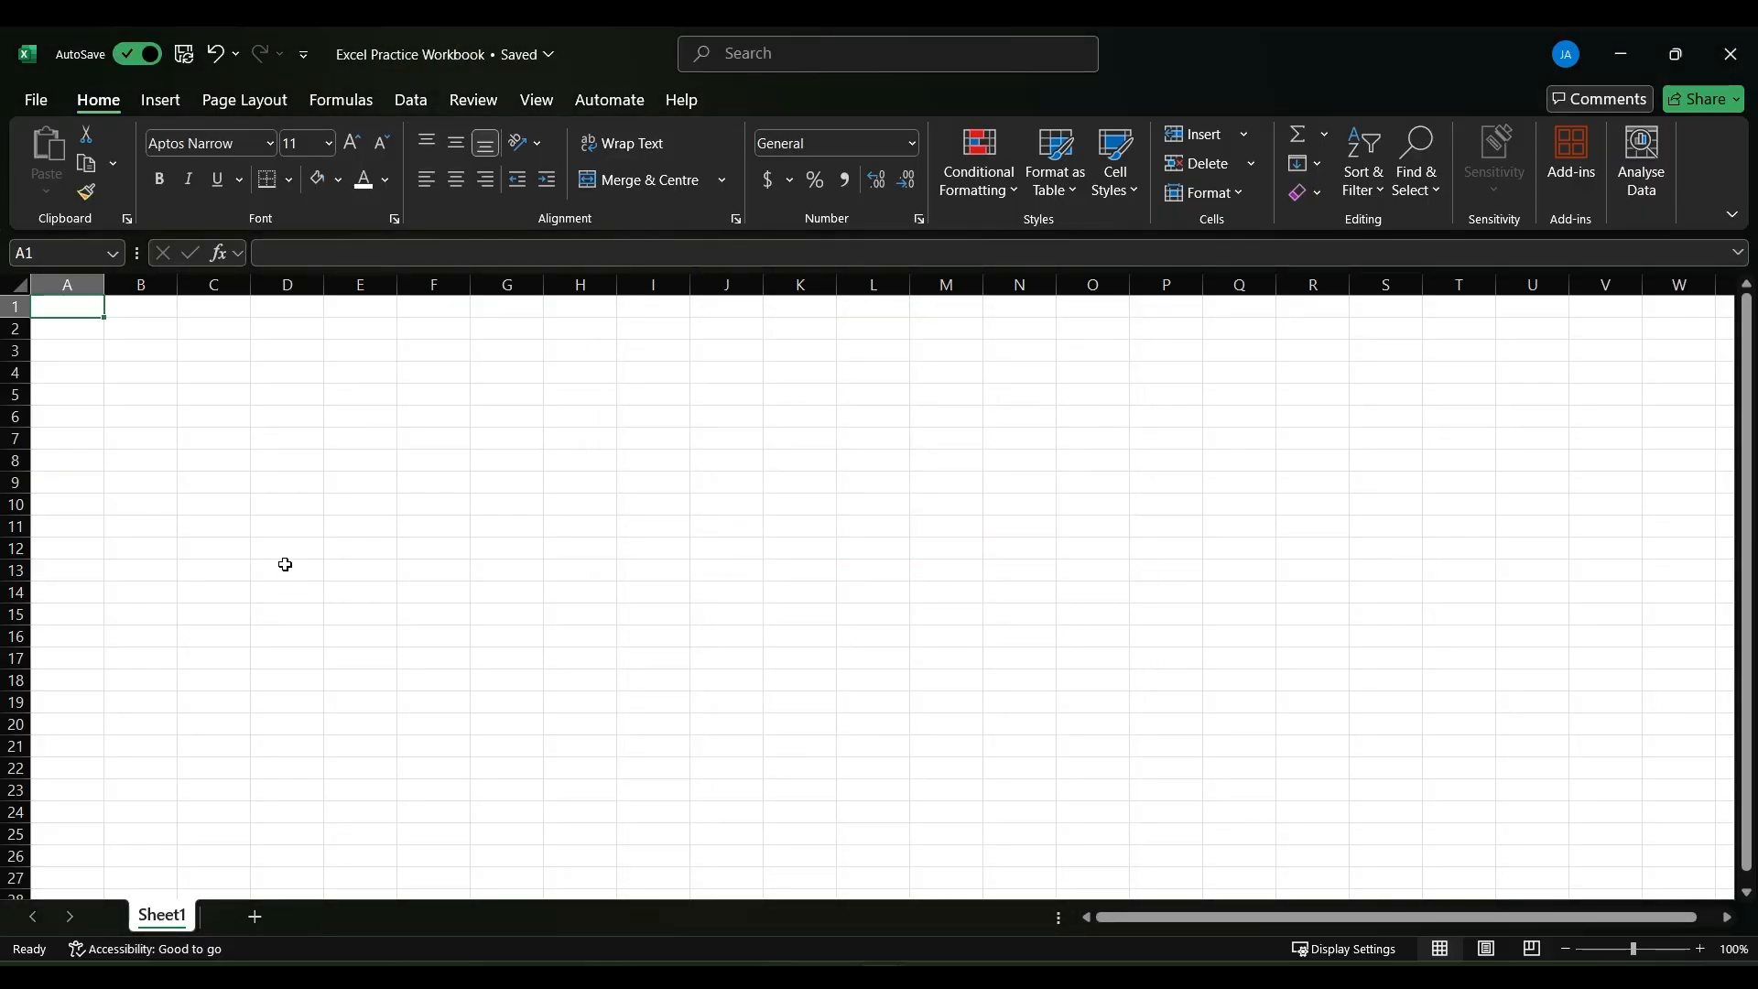
- Select individual cells across the empty sheet one after another, including E5, C6, A1 and C1
click(218, 377)
click(330, 400)
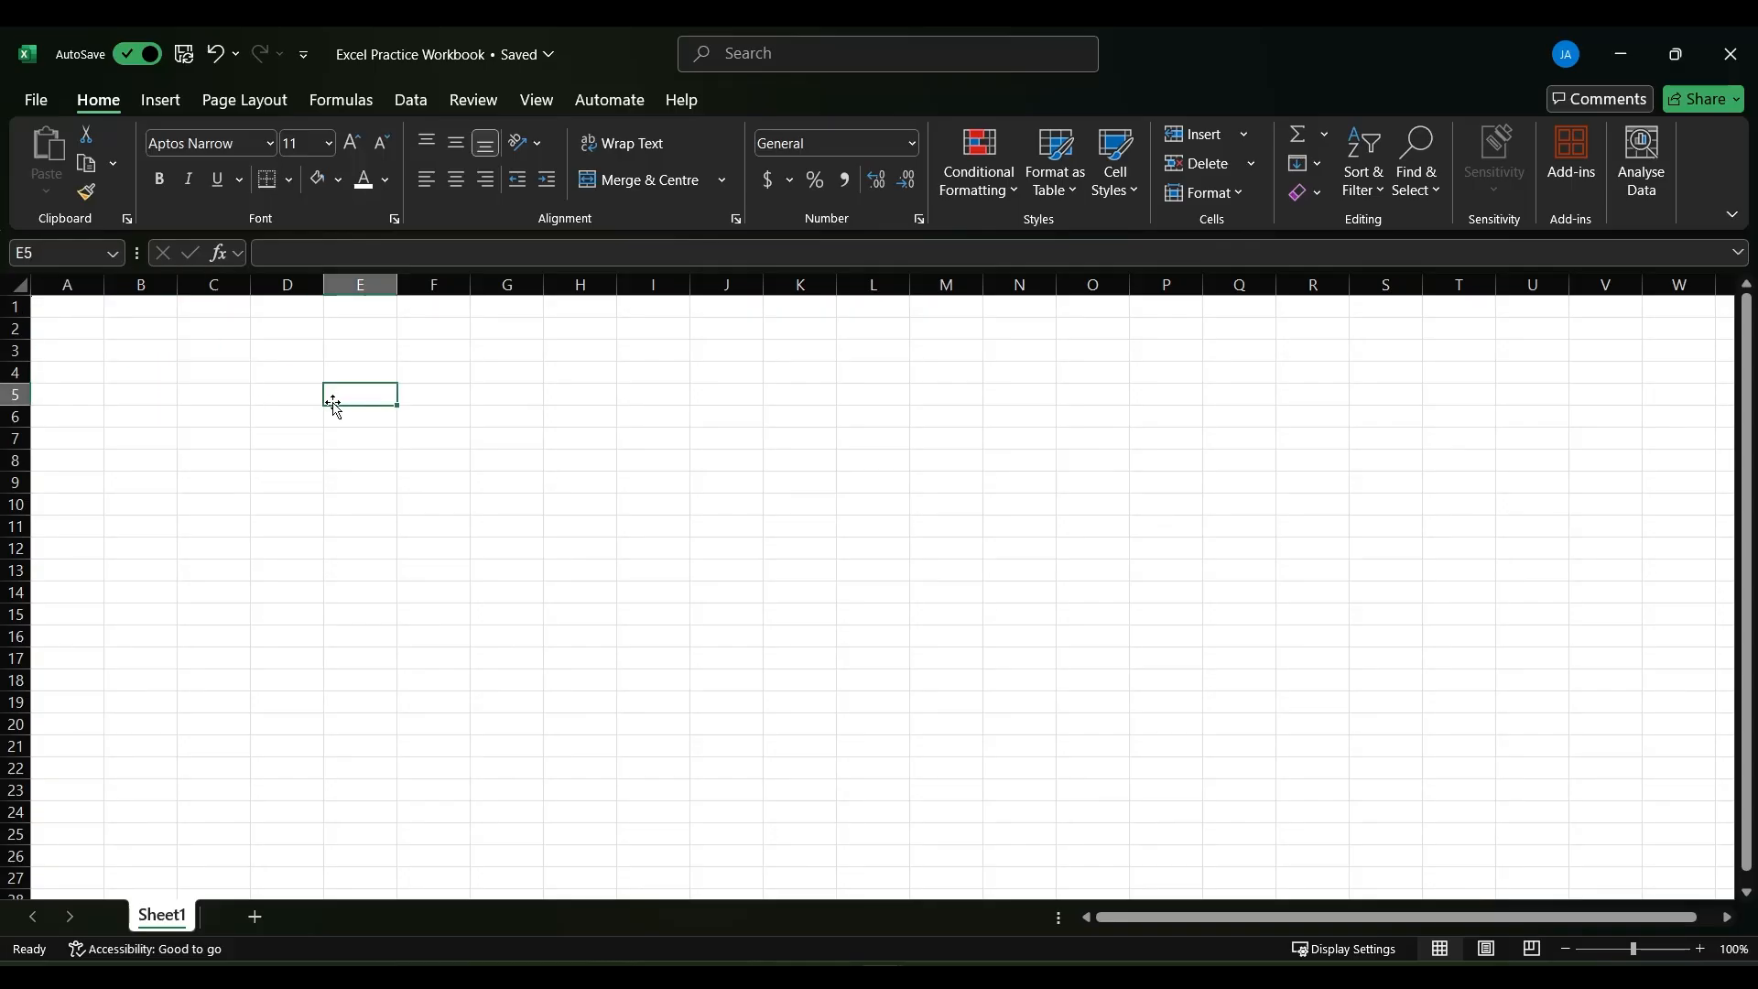
click(219, 426)
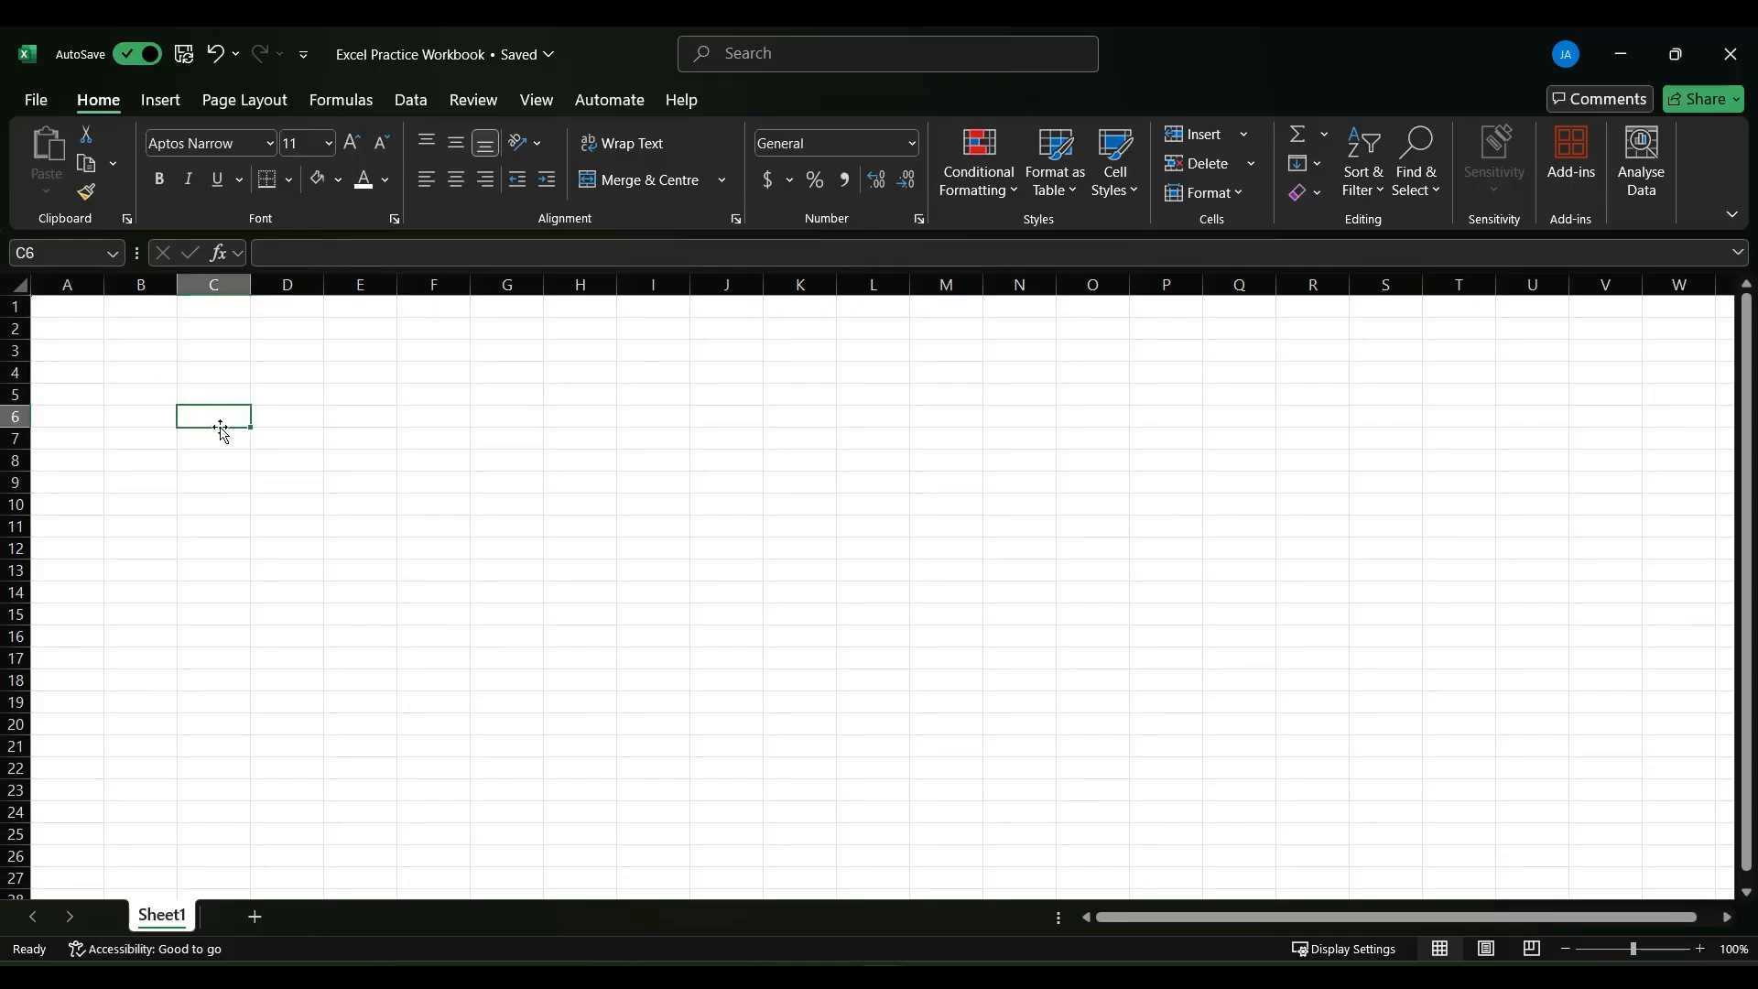
click(72, 307)
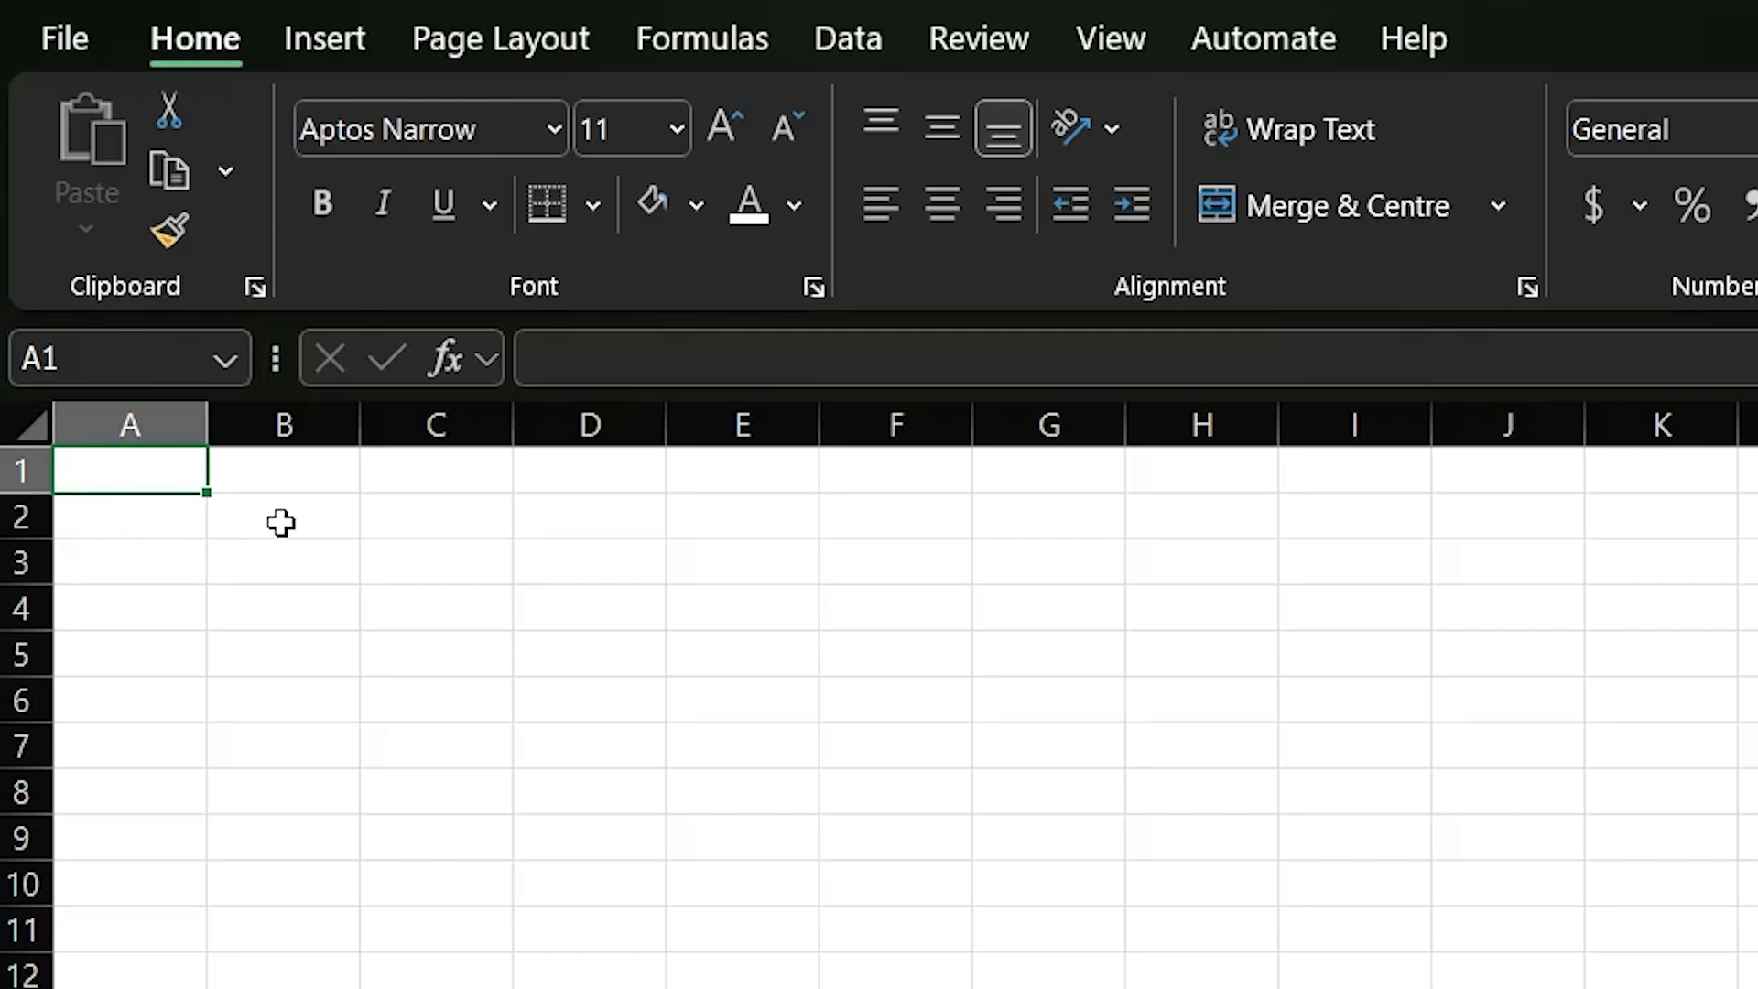
click(279, 518)
click(444, 485)
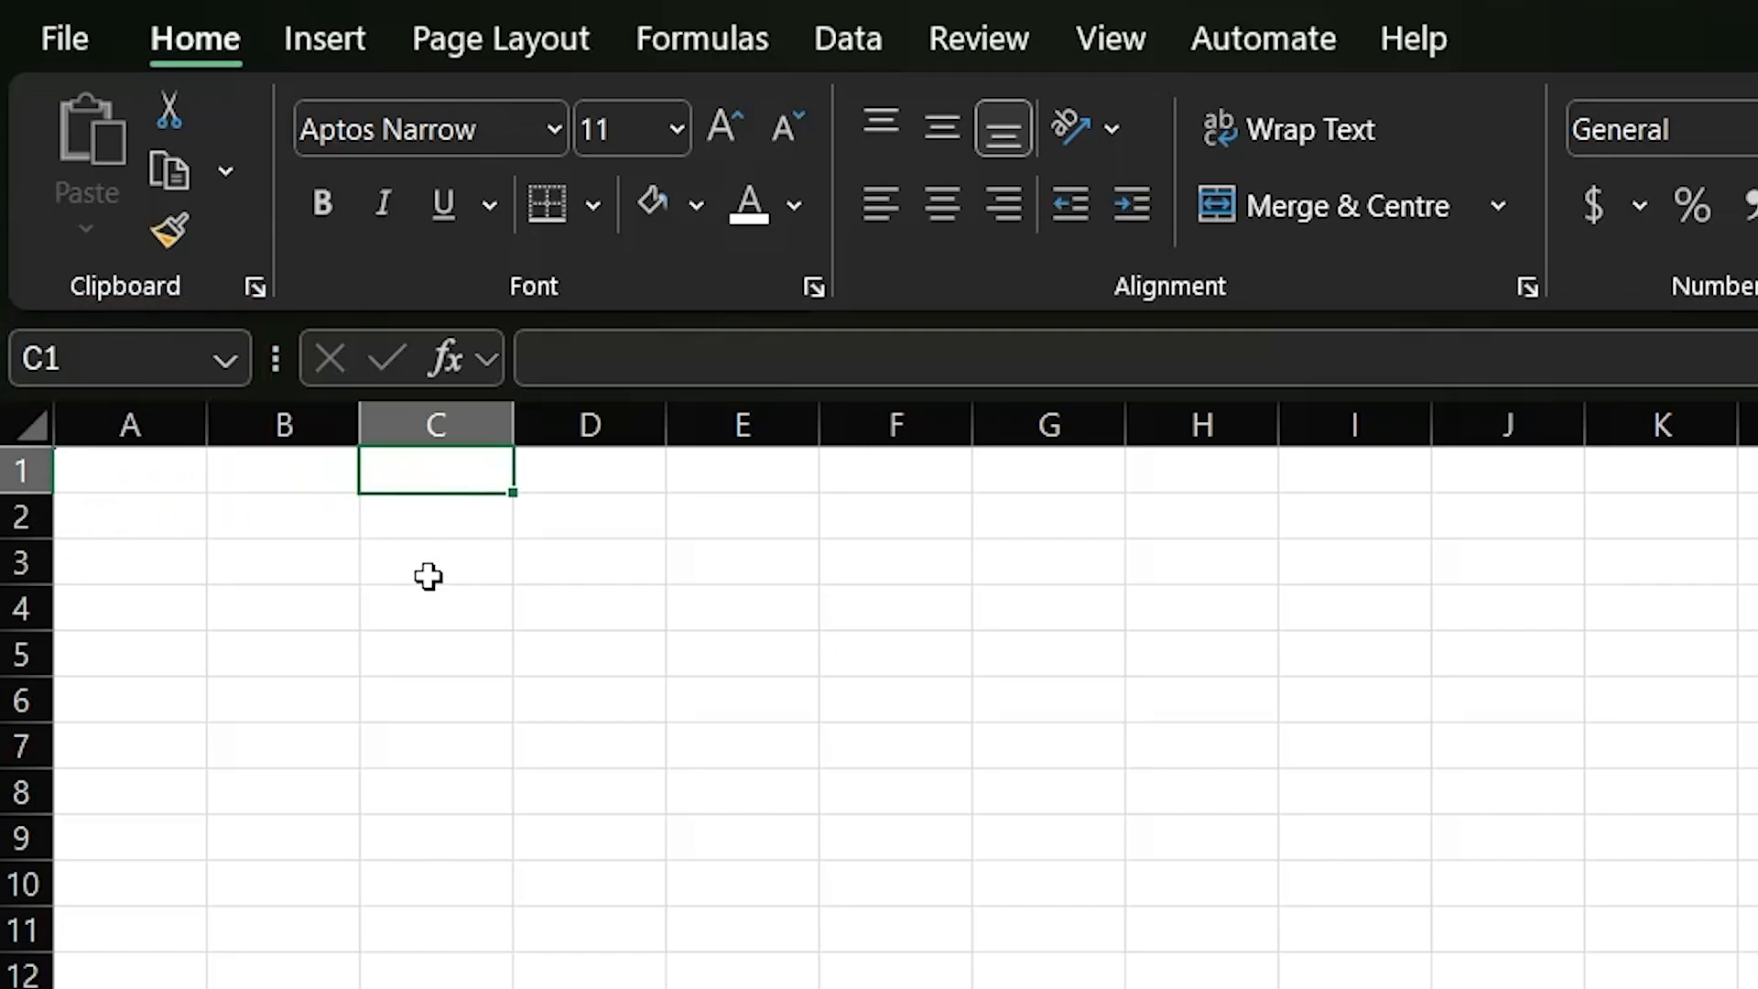
click(427, 572)
click(422, 628)
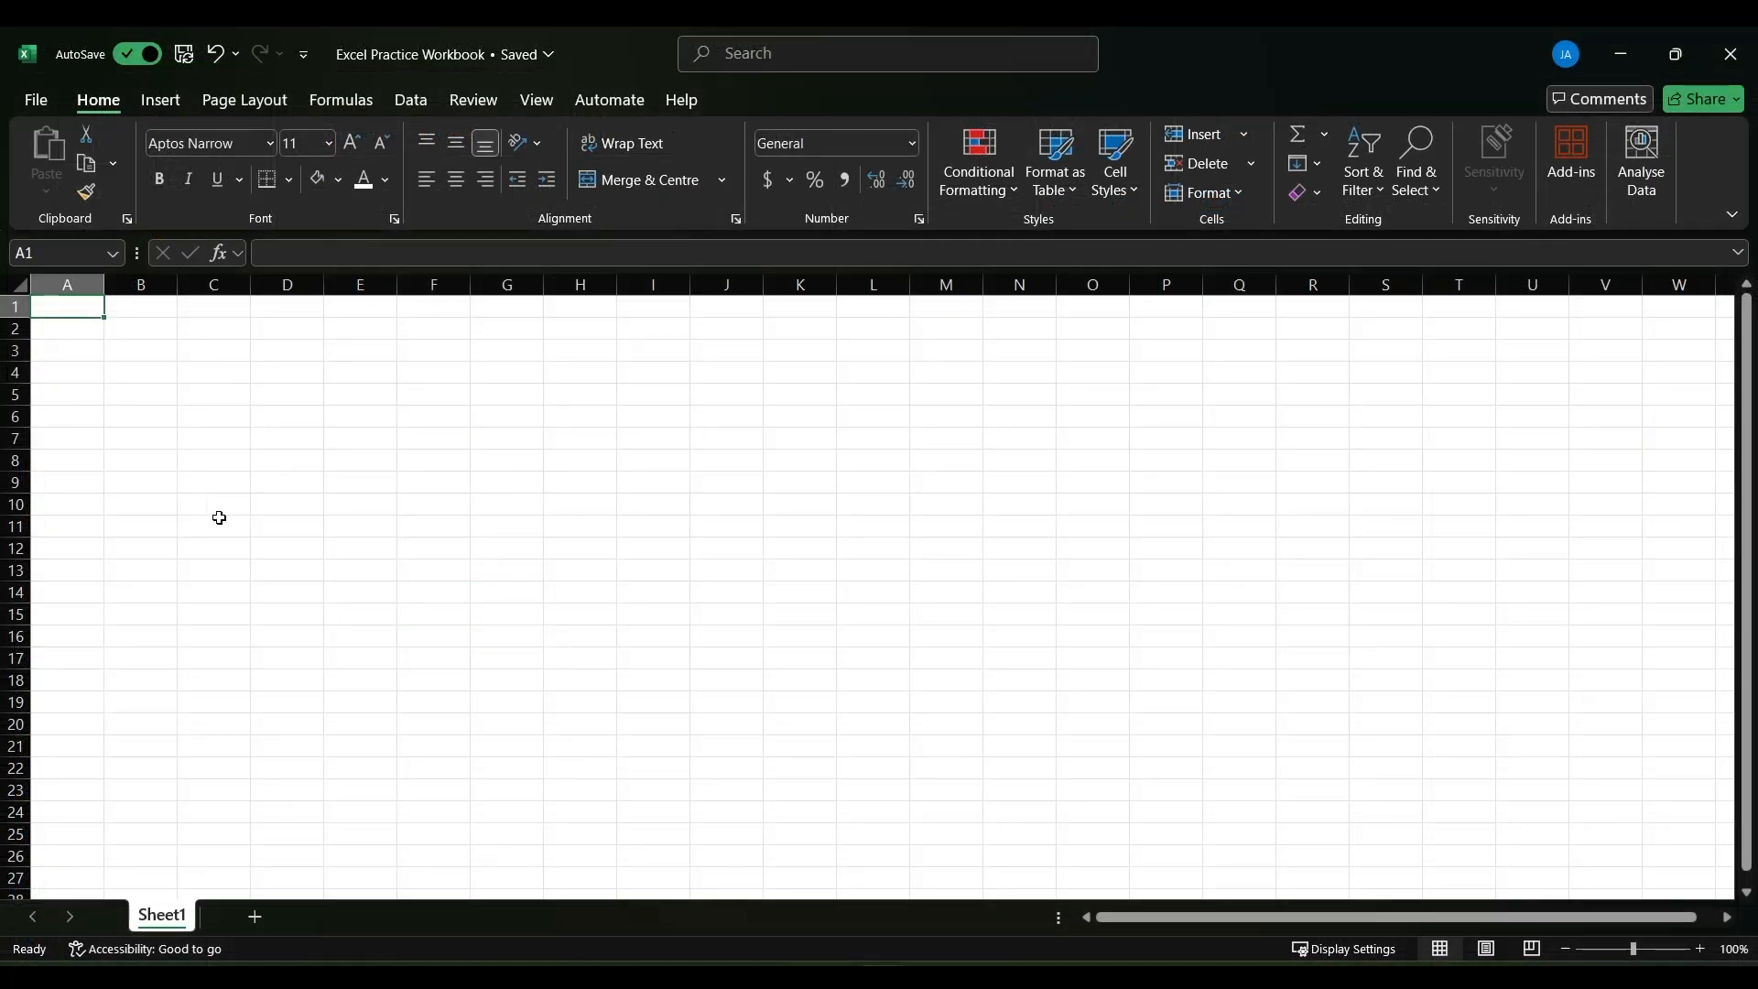
- Rename the worksheet Sheet1 as "Practice Home"
double_click(175, 920)
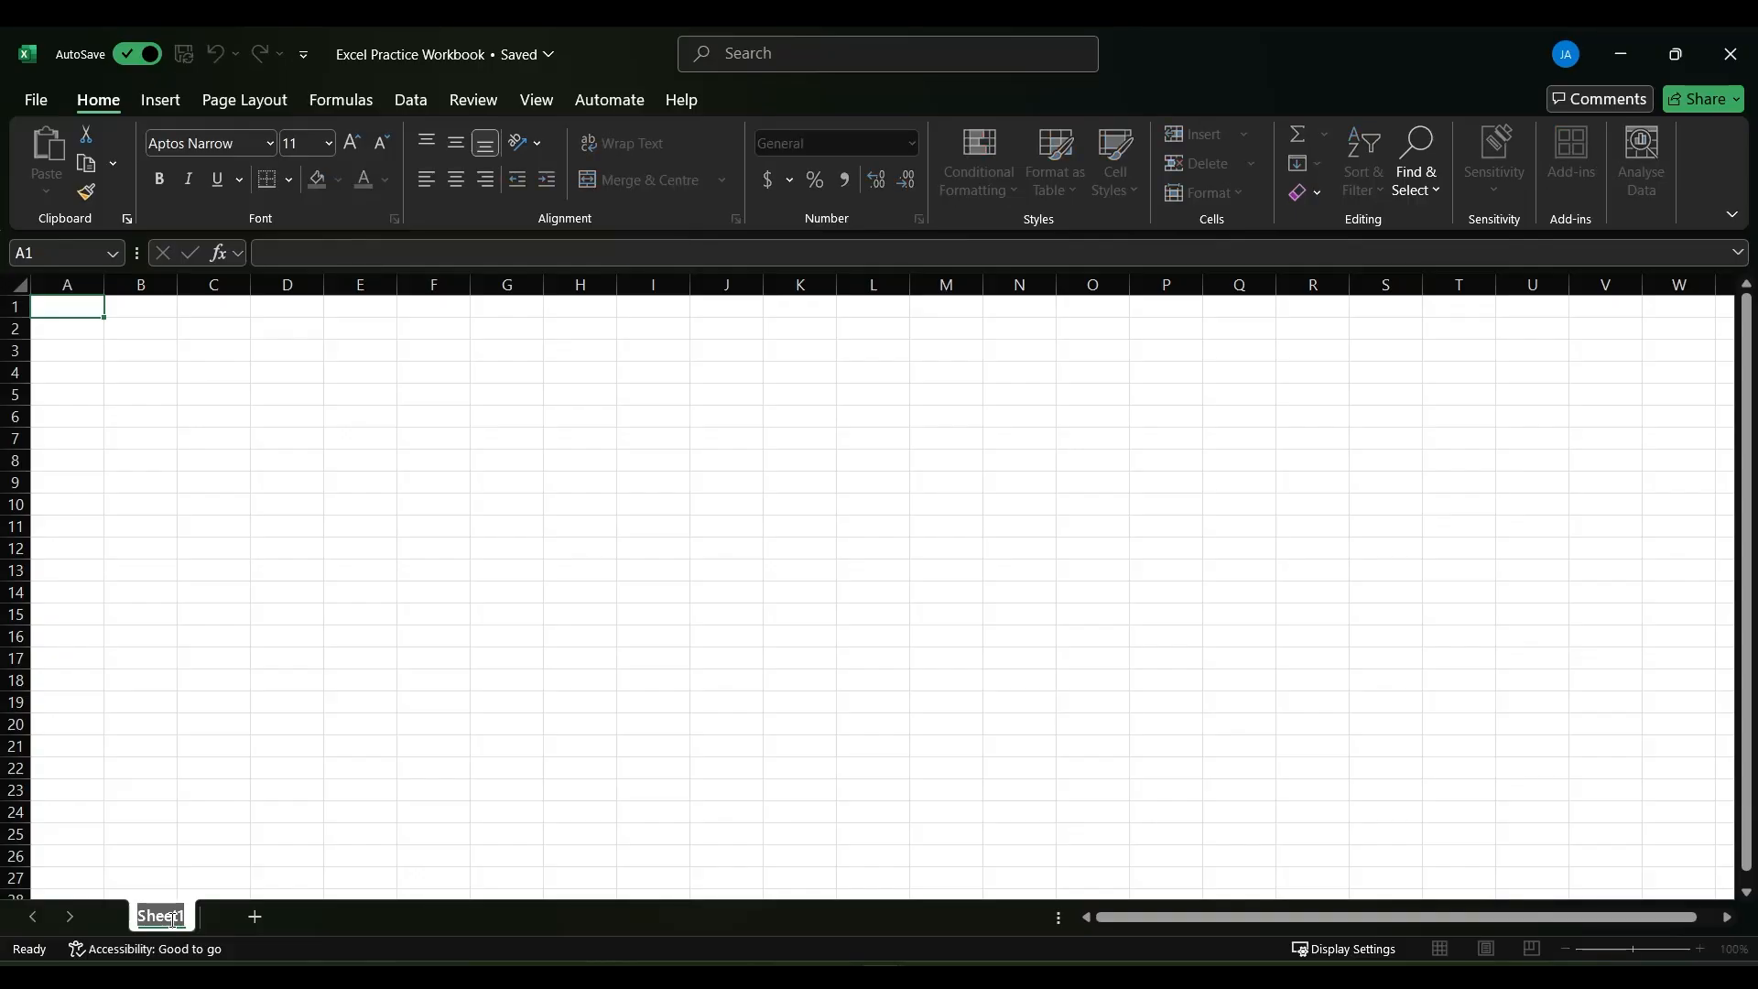
text(Practice)
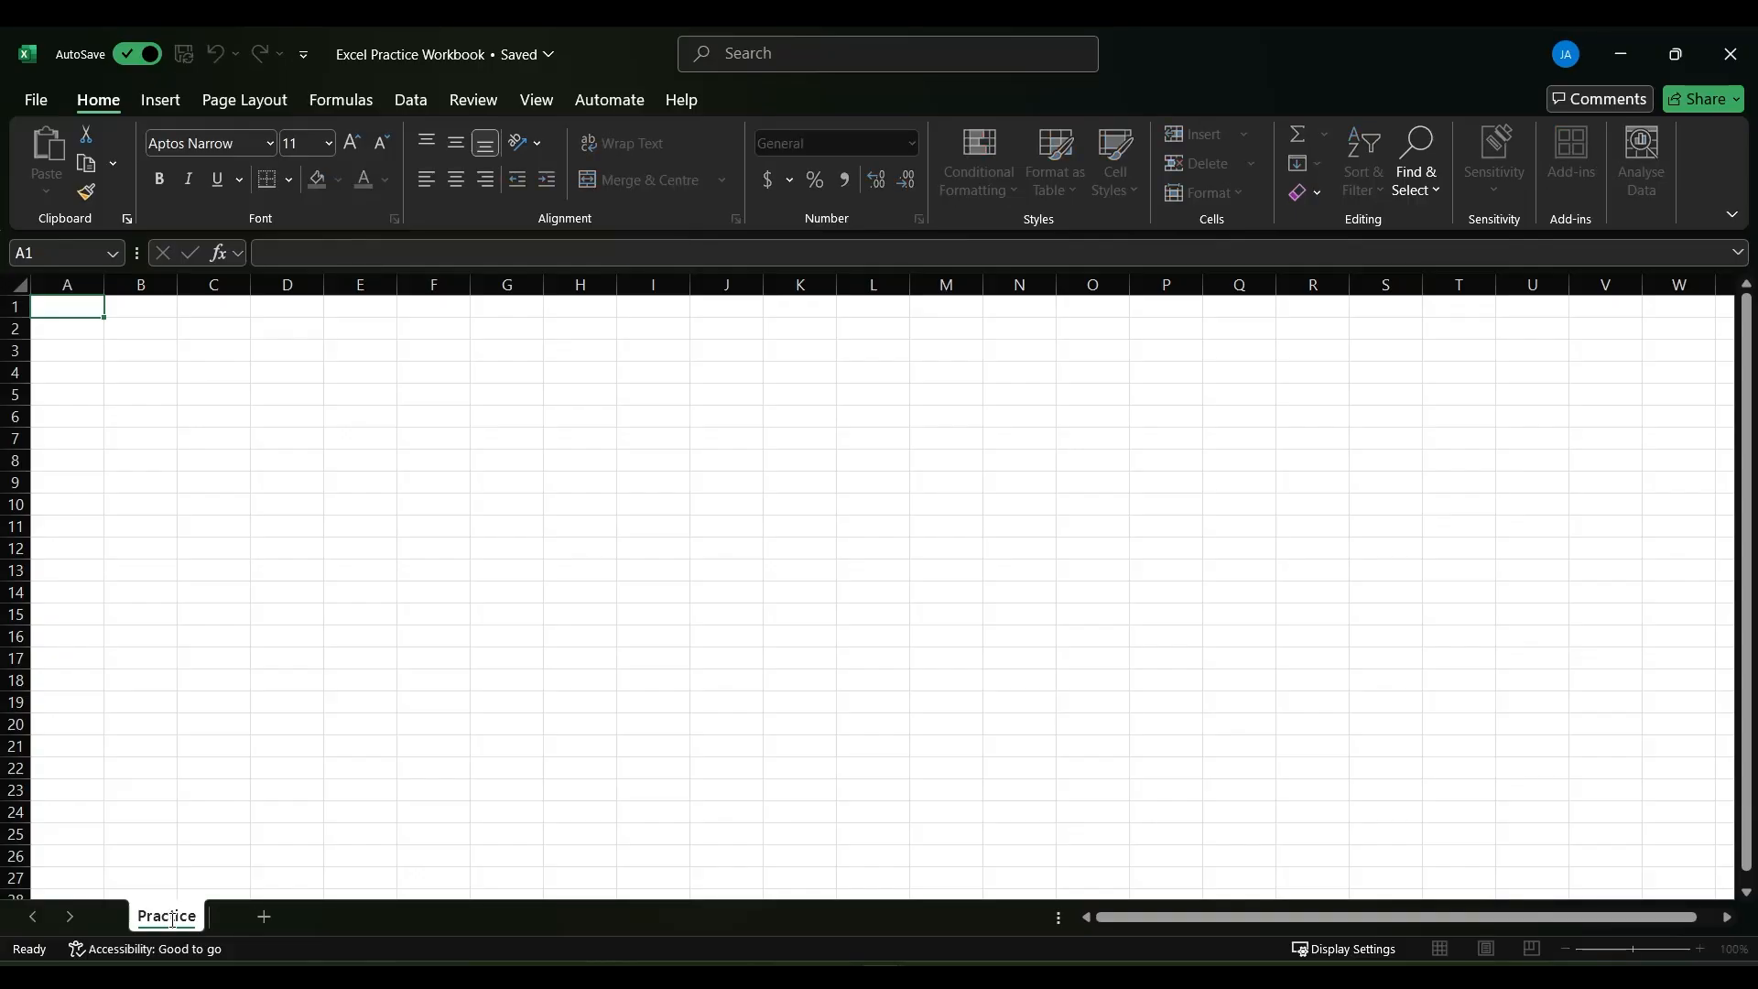
text( Home)
key(Return)
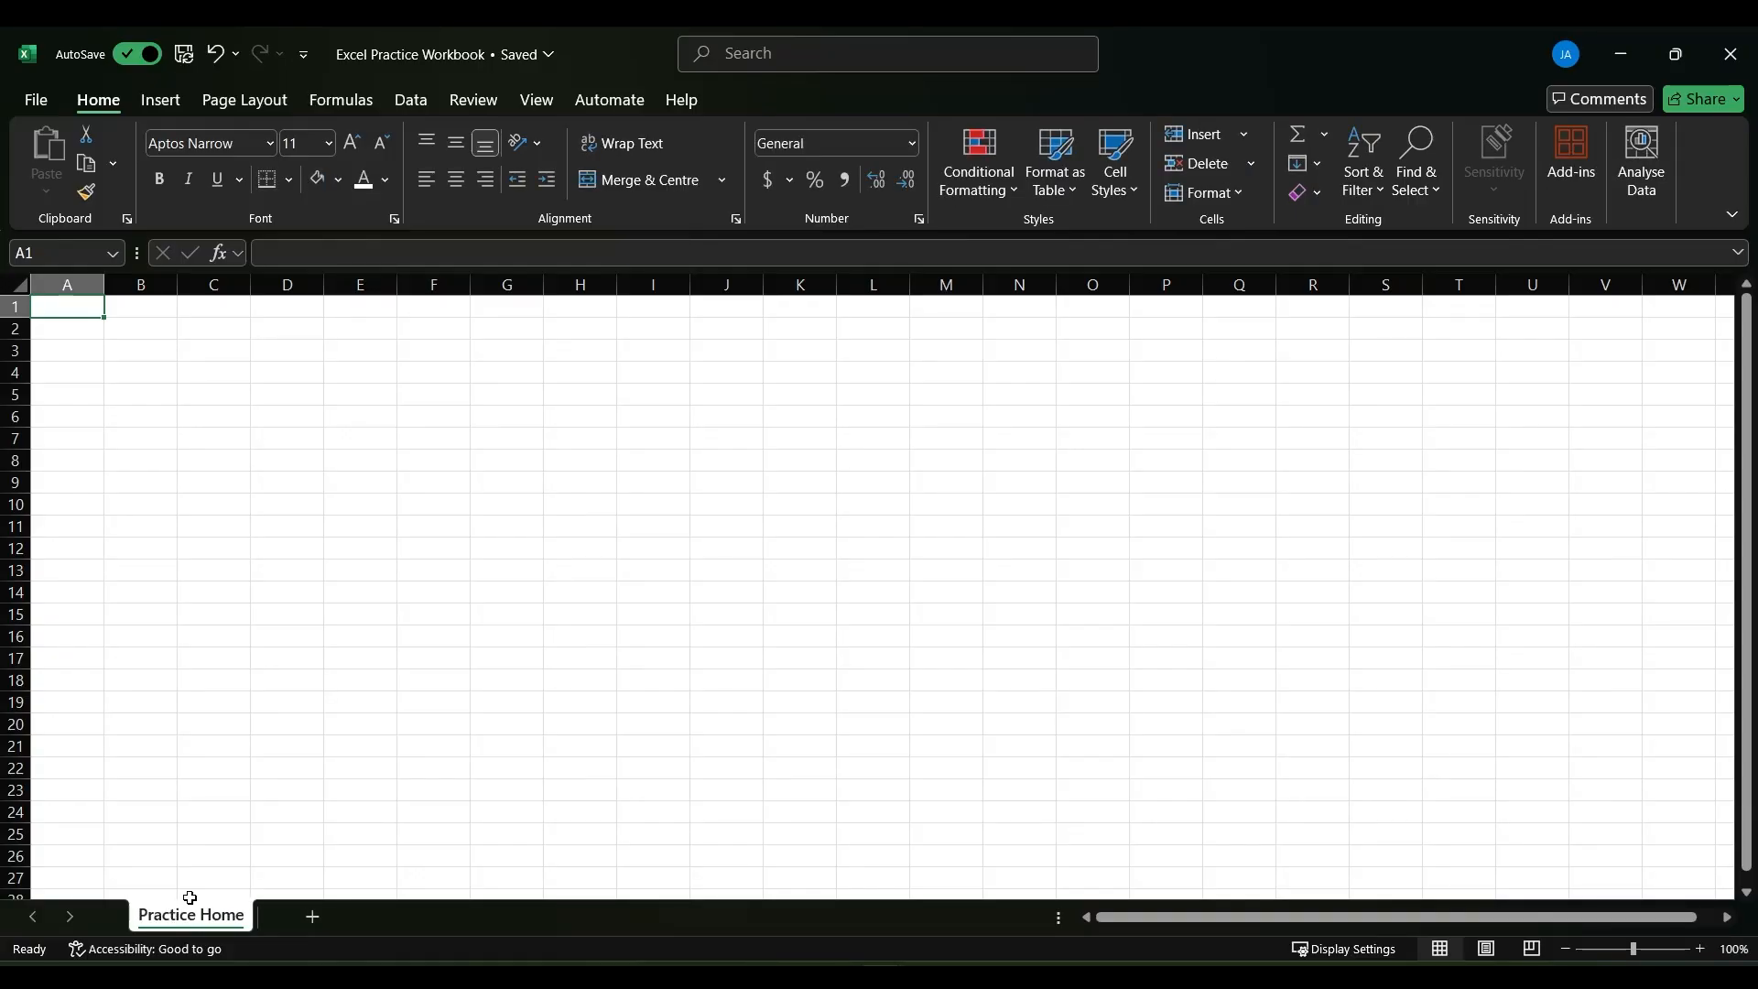
- Add two new worksheets after Practice Home and return to the Practice Home sheet
click(312, 918)
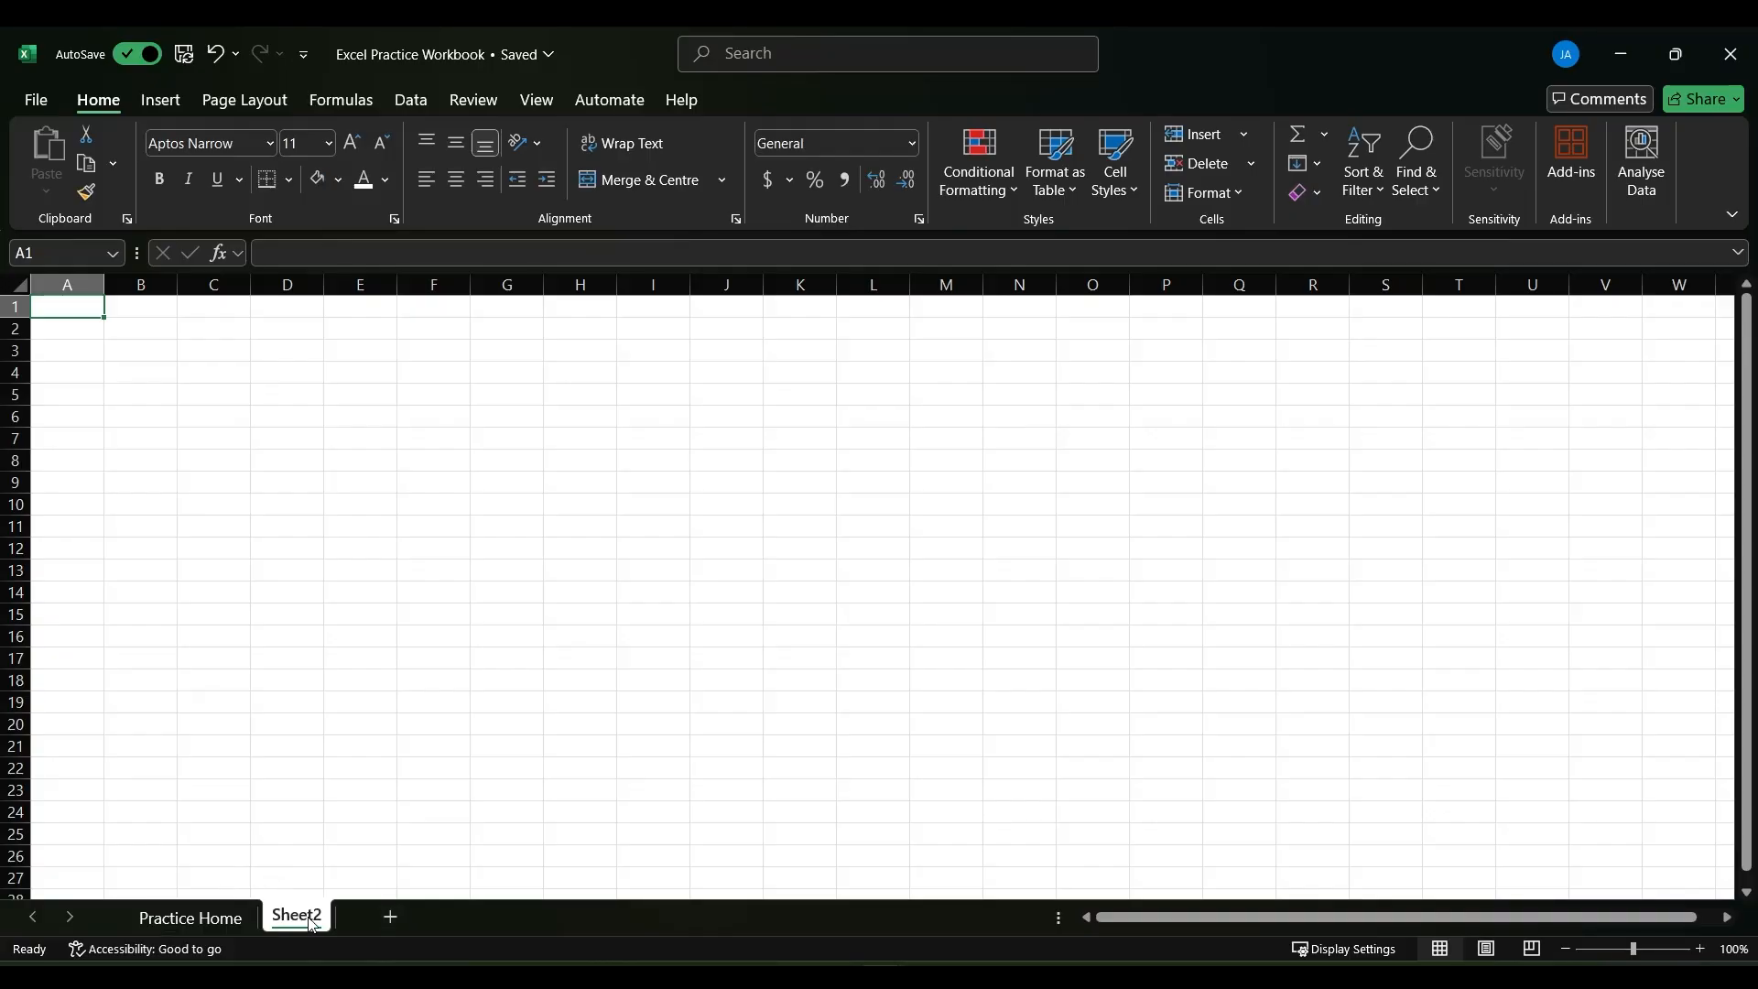
click(388, 918)
click(188, 916)
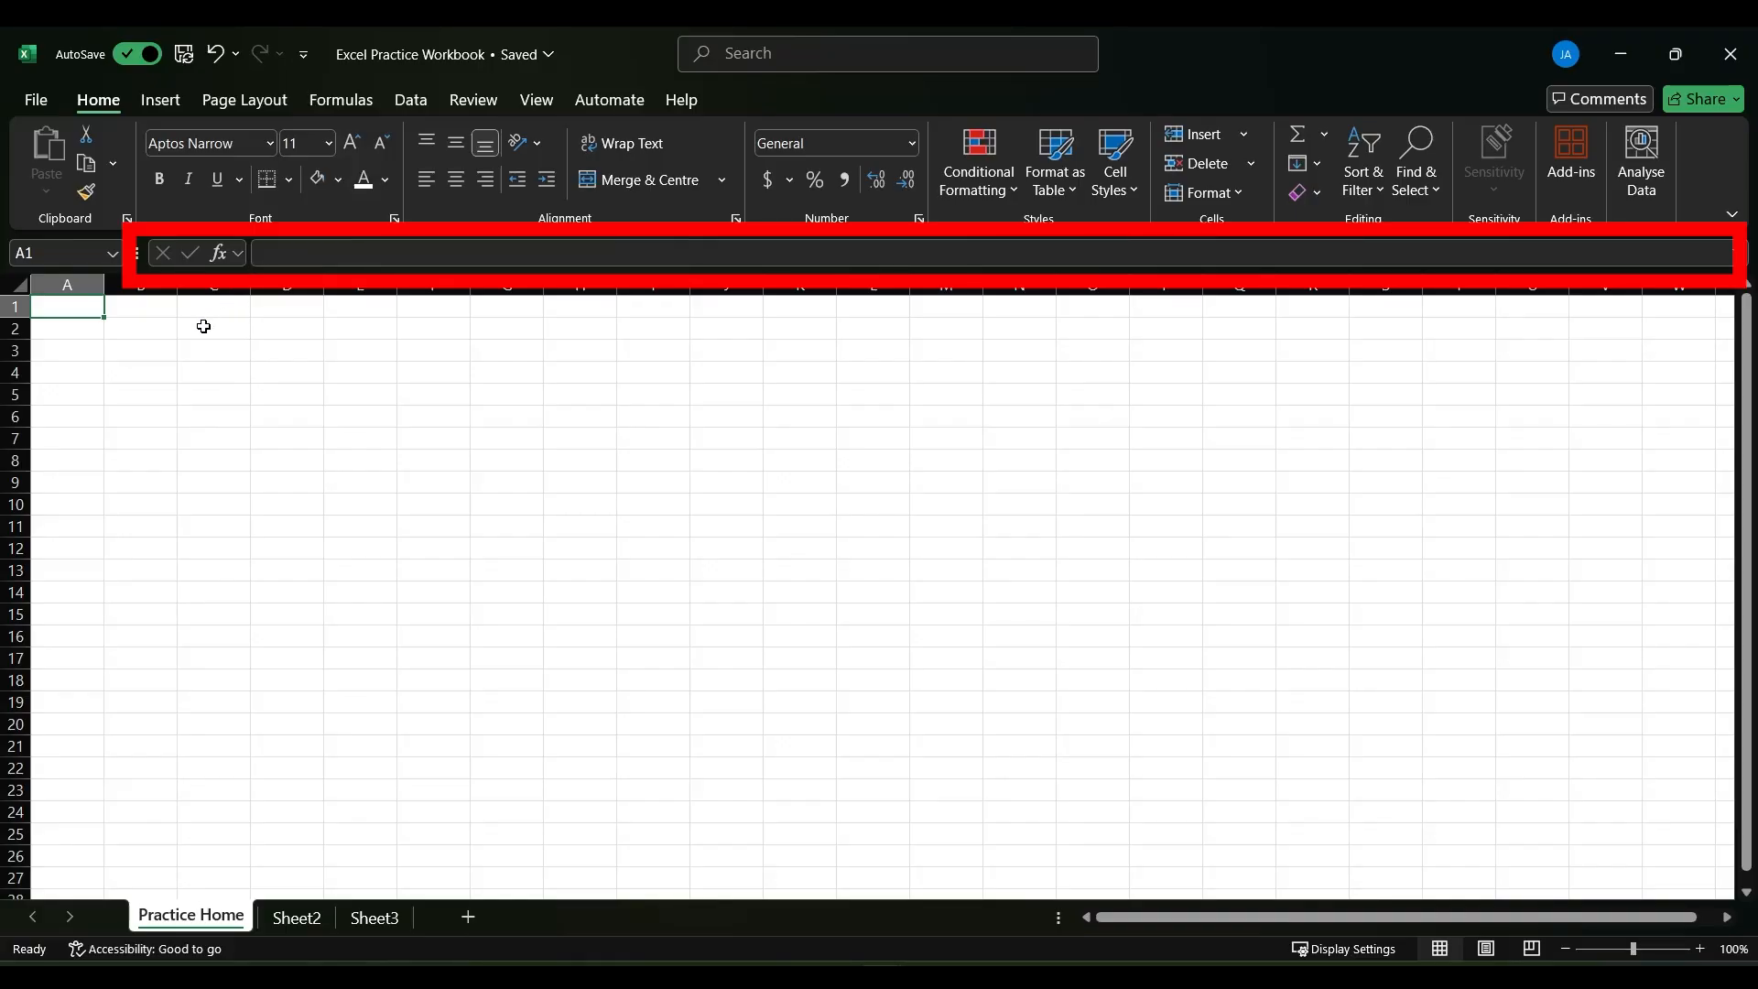
- Enter "hello" in cell A1 and select that cell again
text(he)
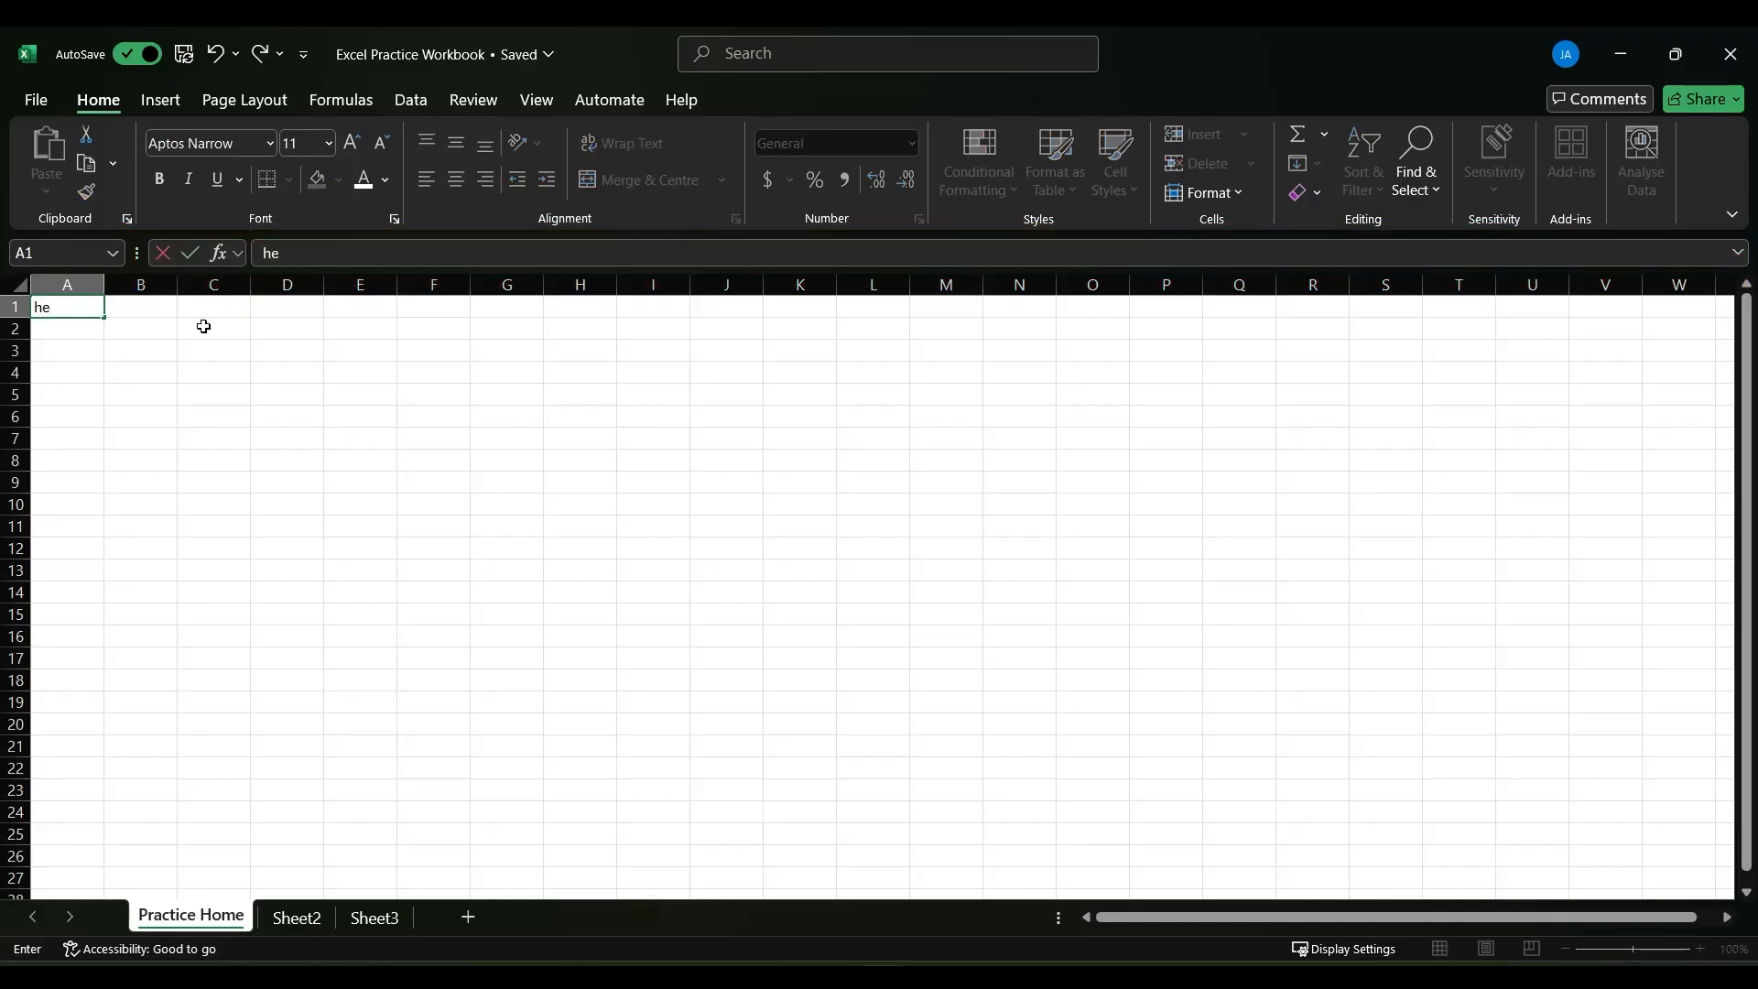
text(llo)
key(Return)
key(Up)
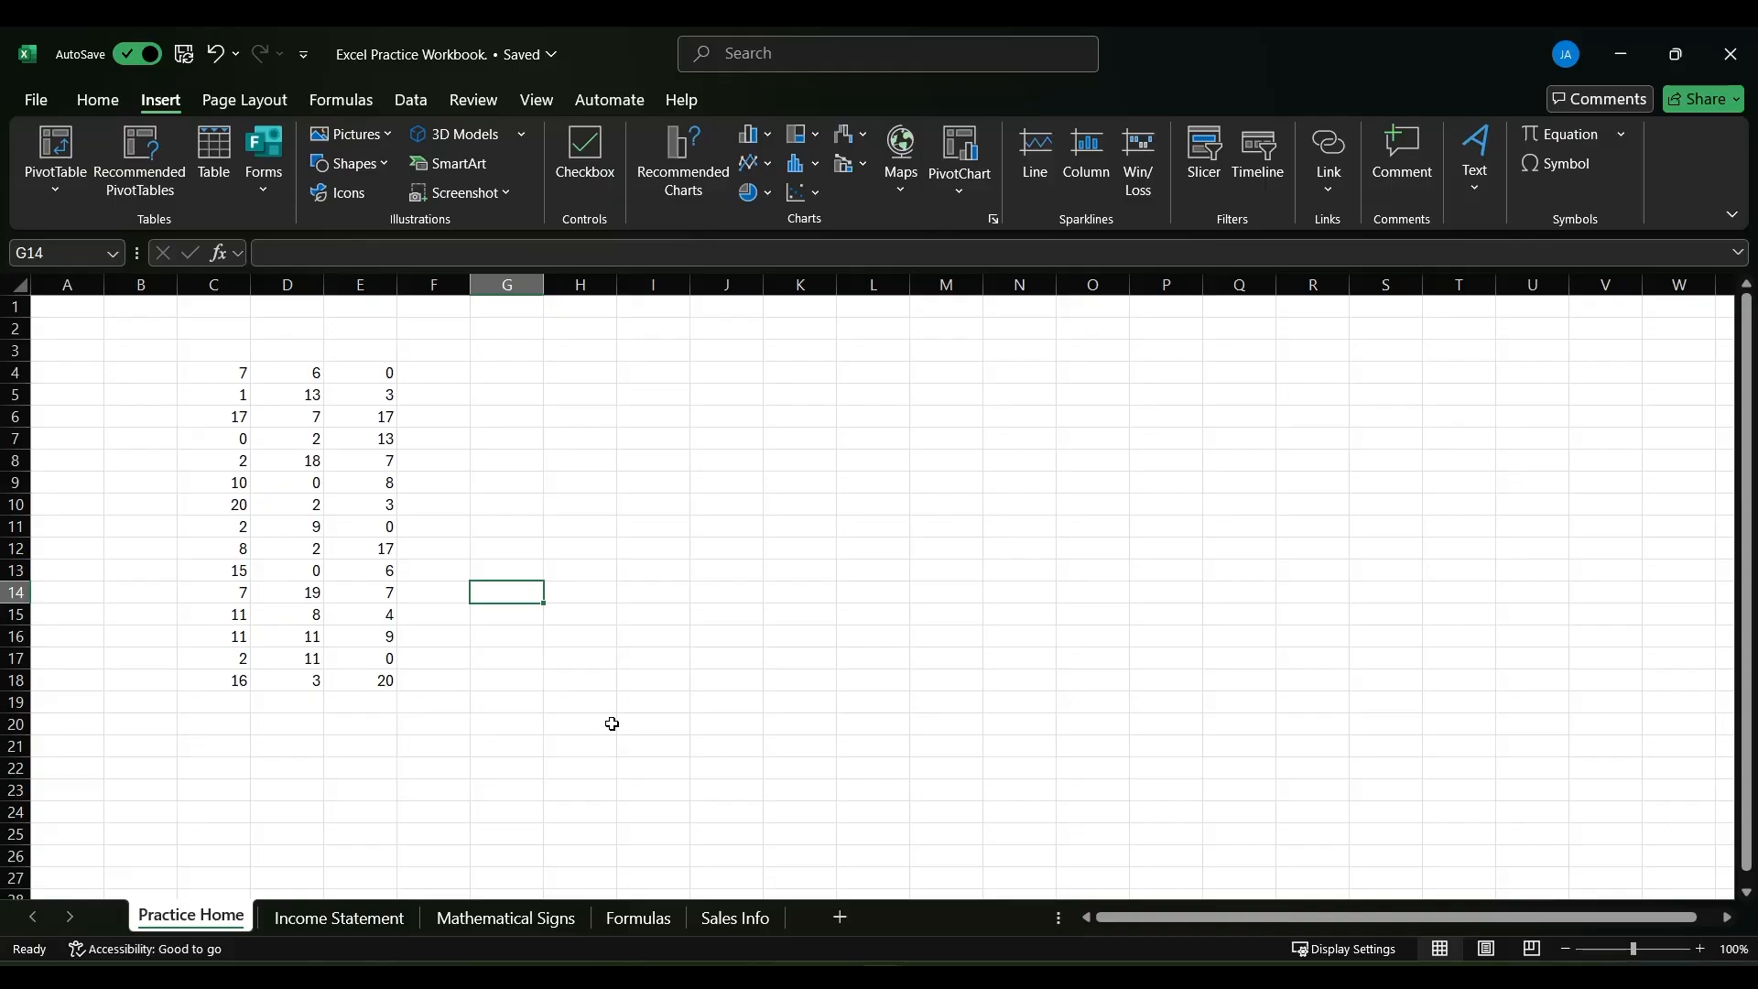
- Select cells E10, B8, C4 and D5 one after another in and around the number table
click(381, 495)
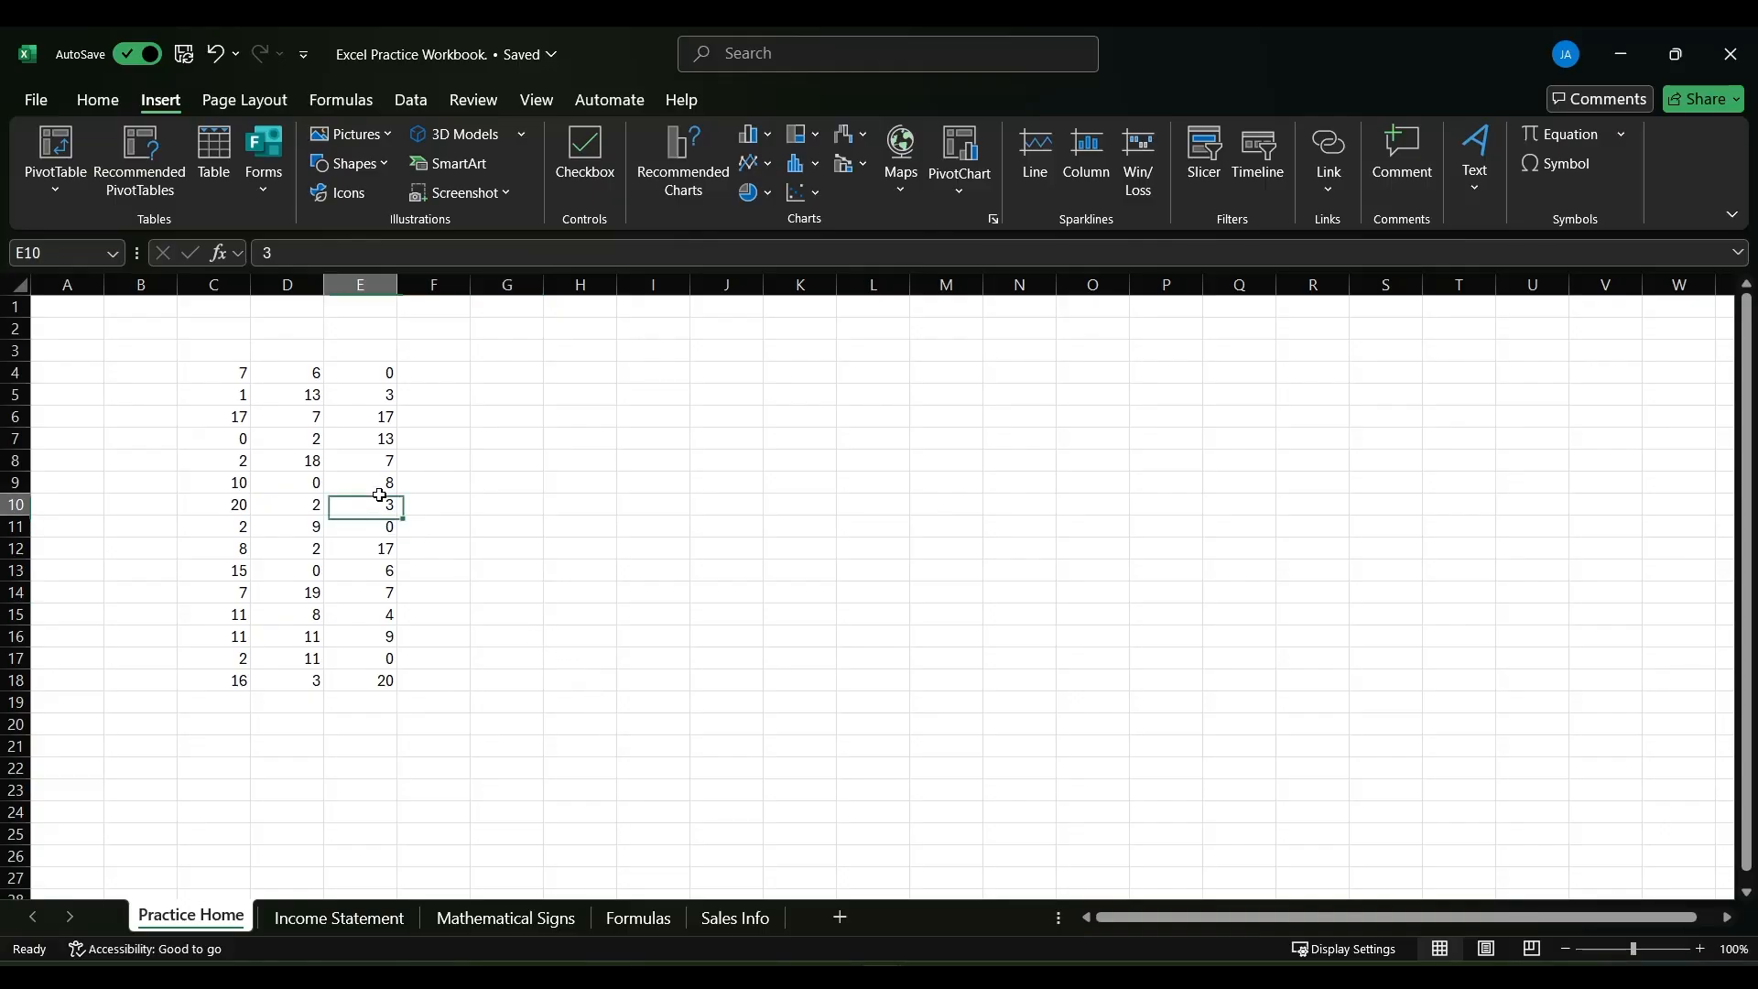
click(149, 456)
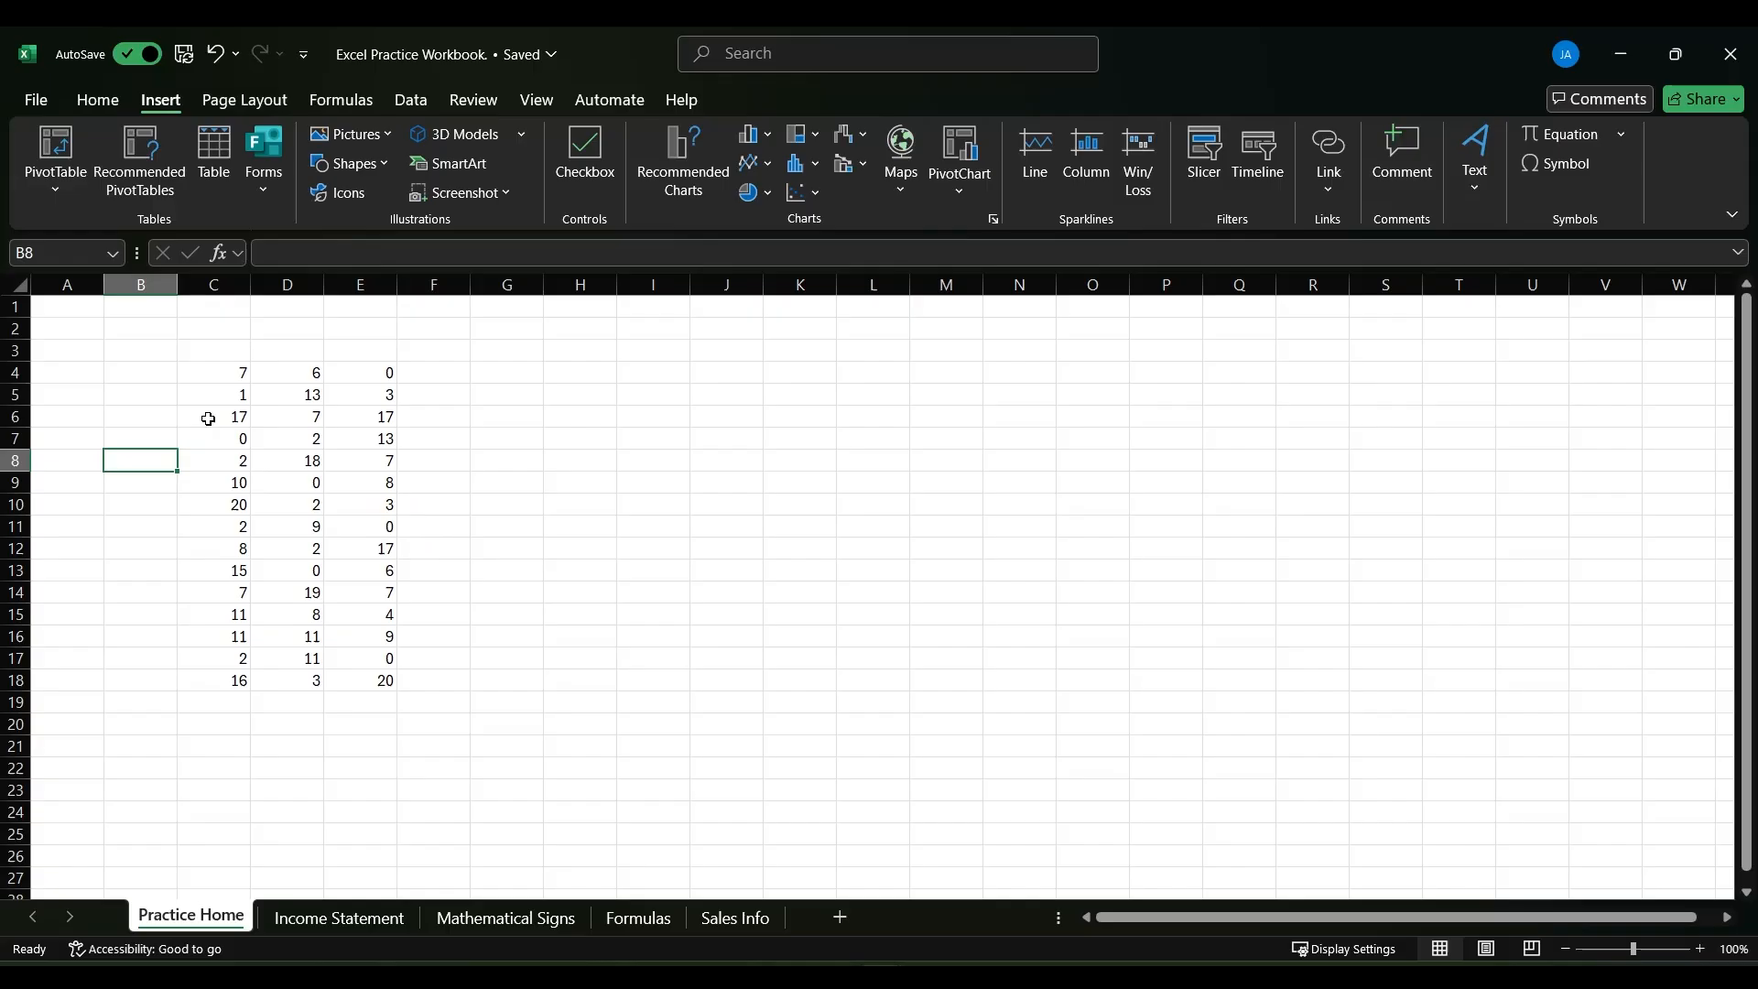
click(238, 372)
click(297, 396)
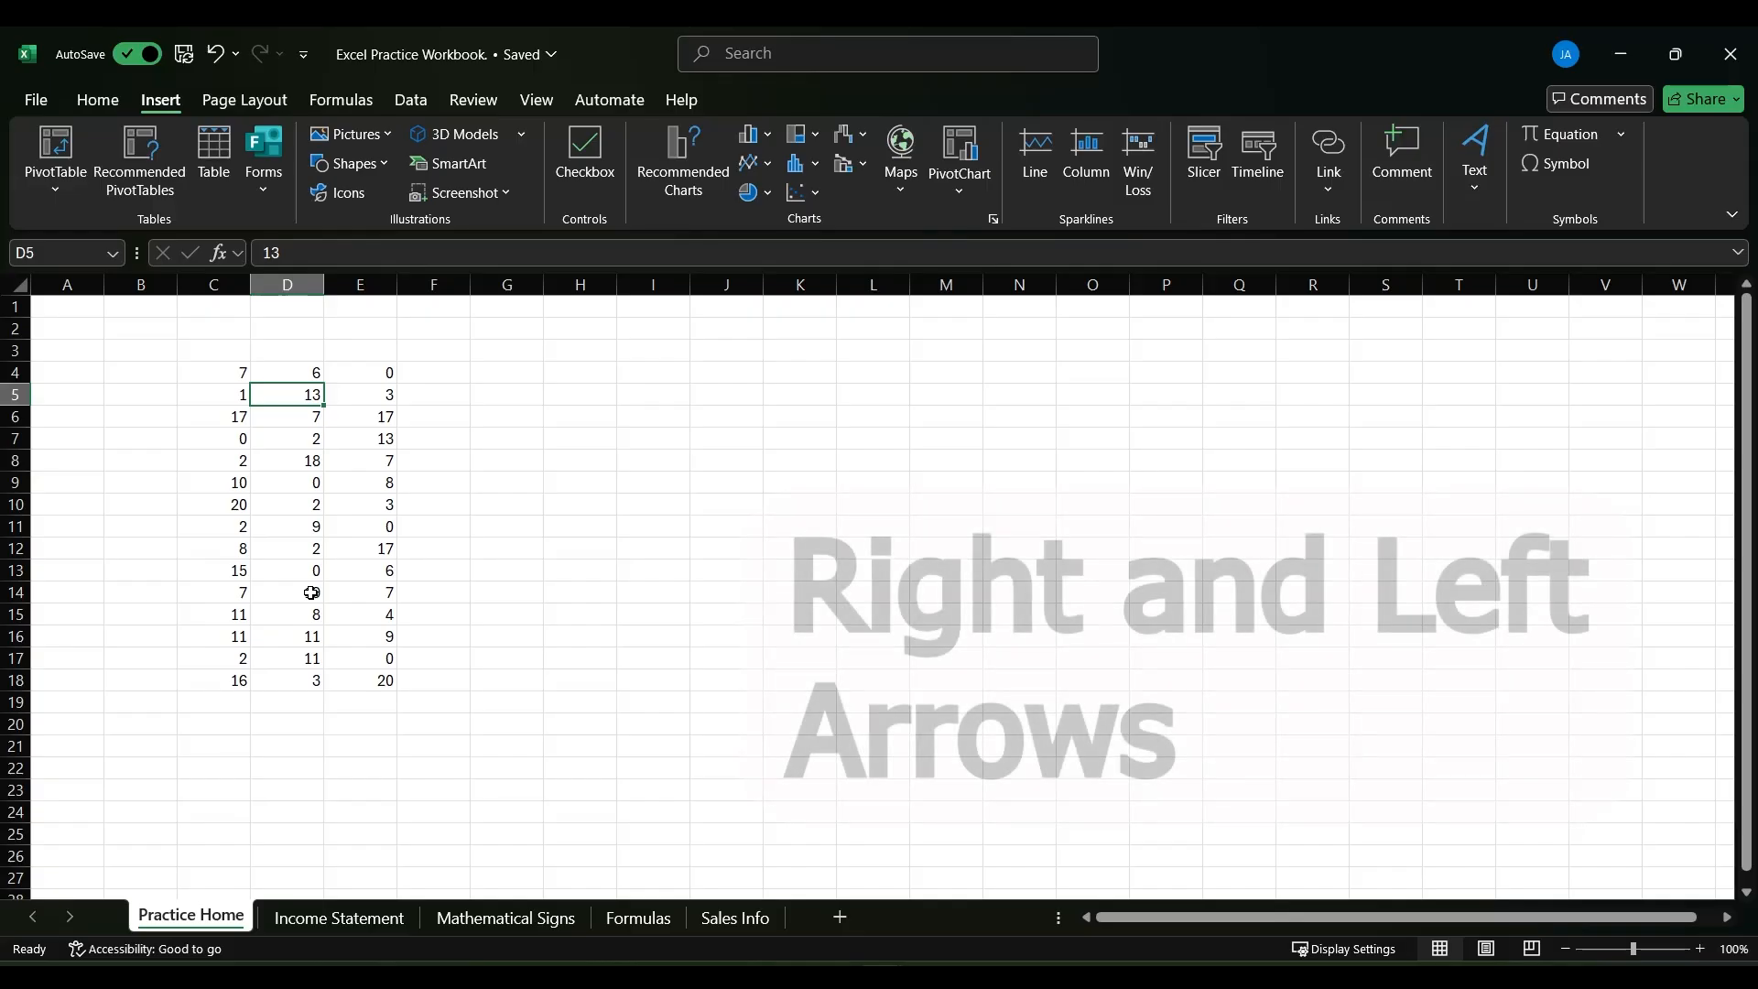
- Move the cell selection right and left along row 5, one cell at a time, ending at D5
key(Right)
key(Right)
key(Left)
key(Left)
key(Left)
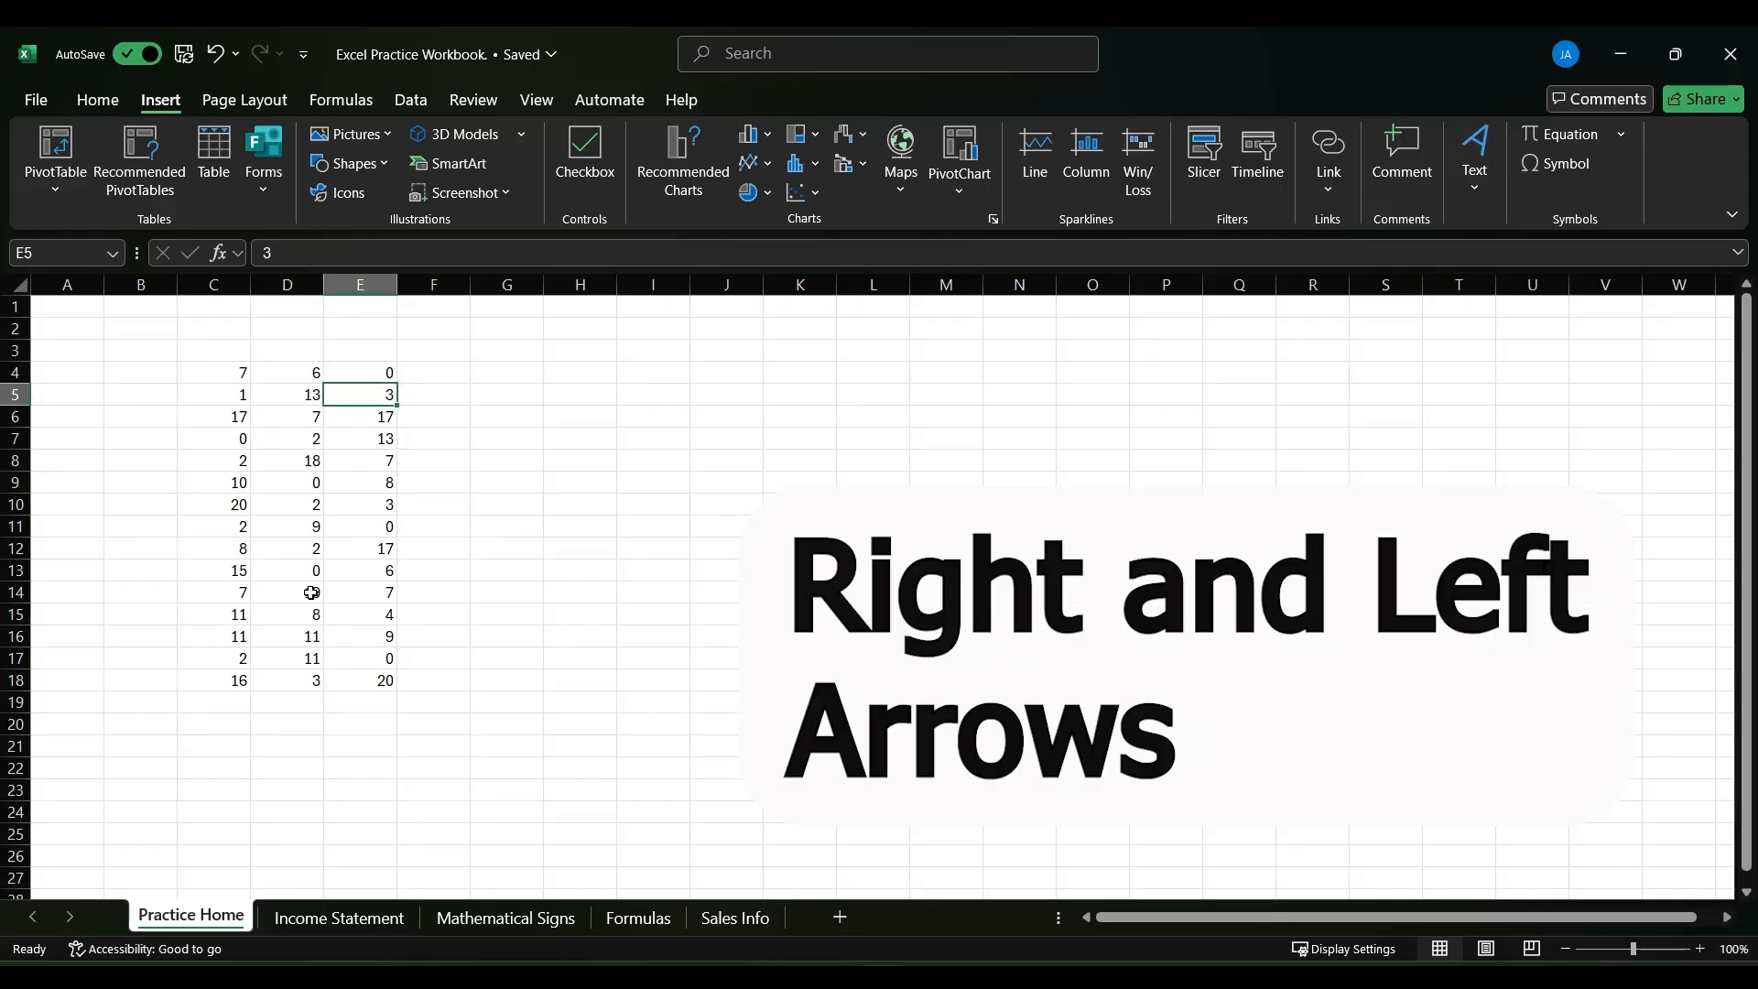
key(Right)
- Move the selection up column D to D3 and back down cell by cell to D9
key(Up)
key(Up)
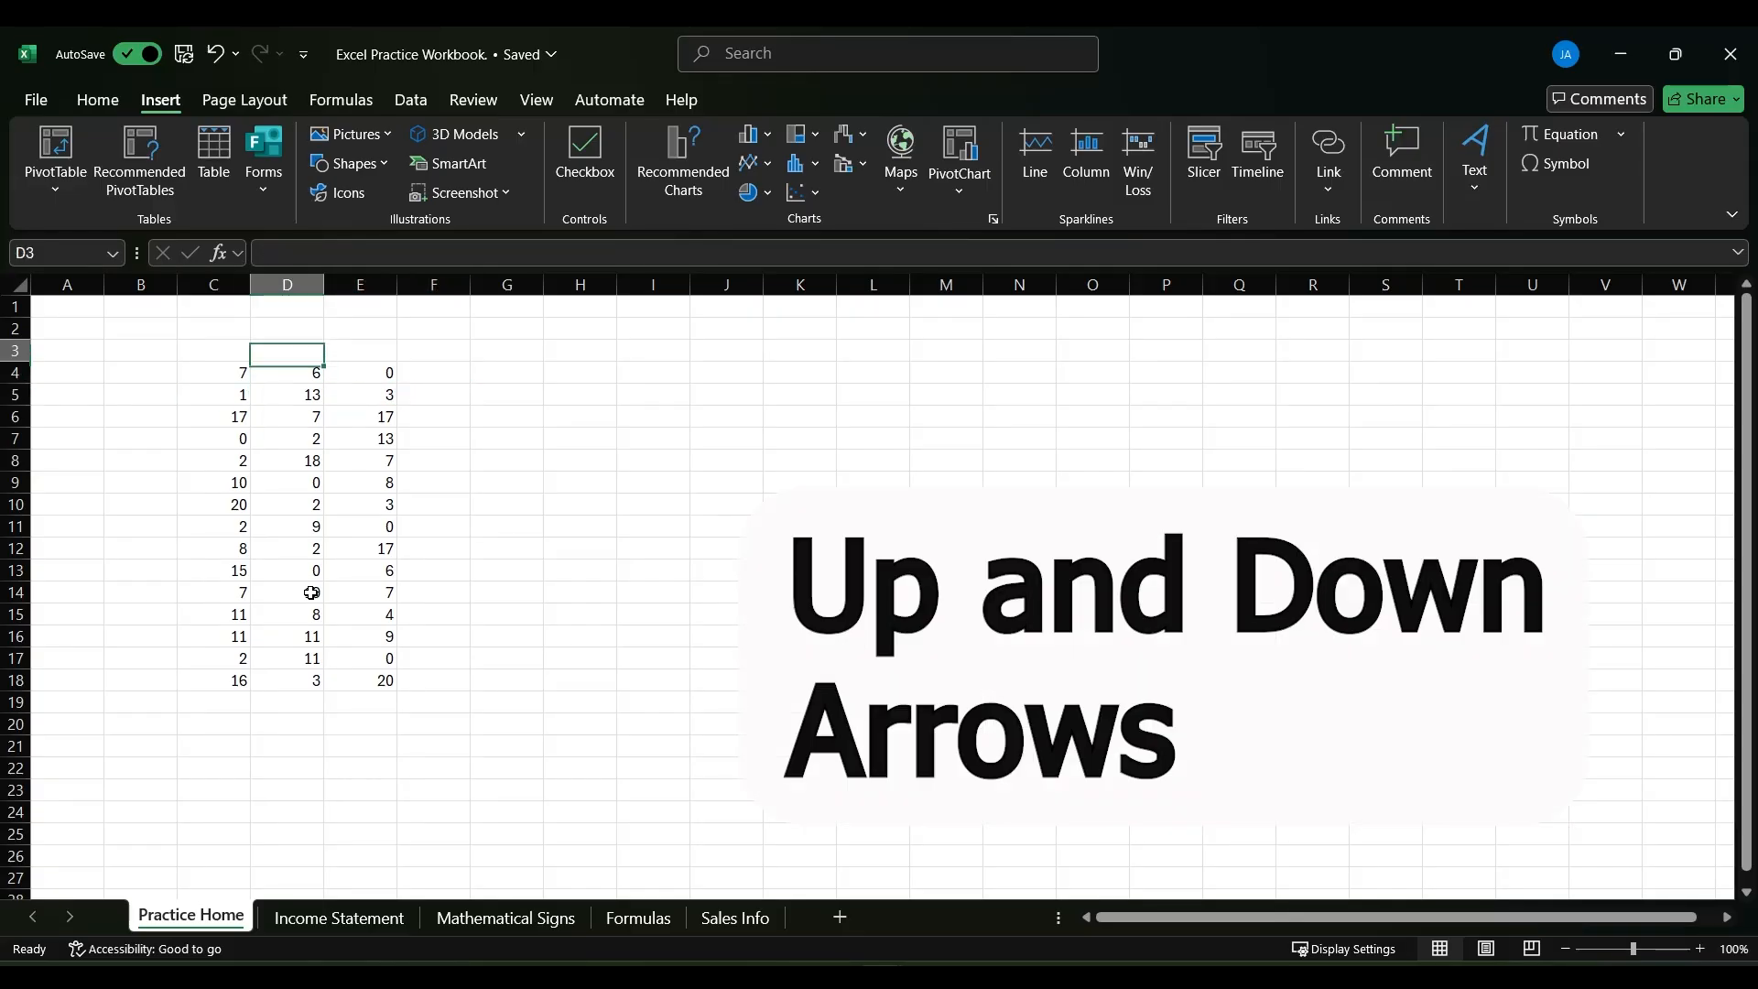
key(Down)
key(Down)
key(Down)
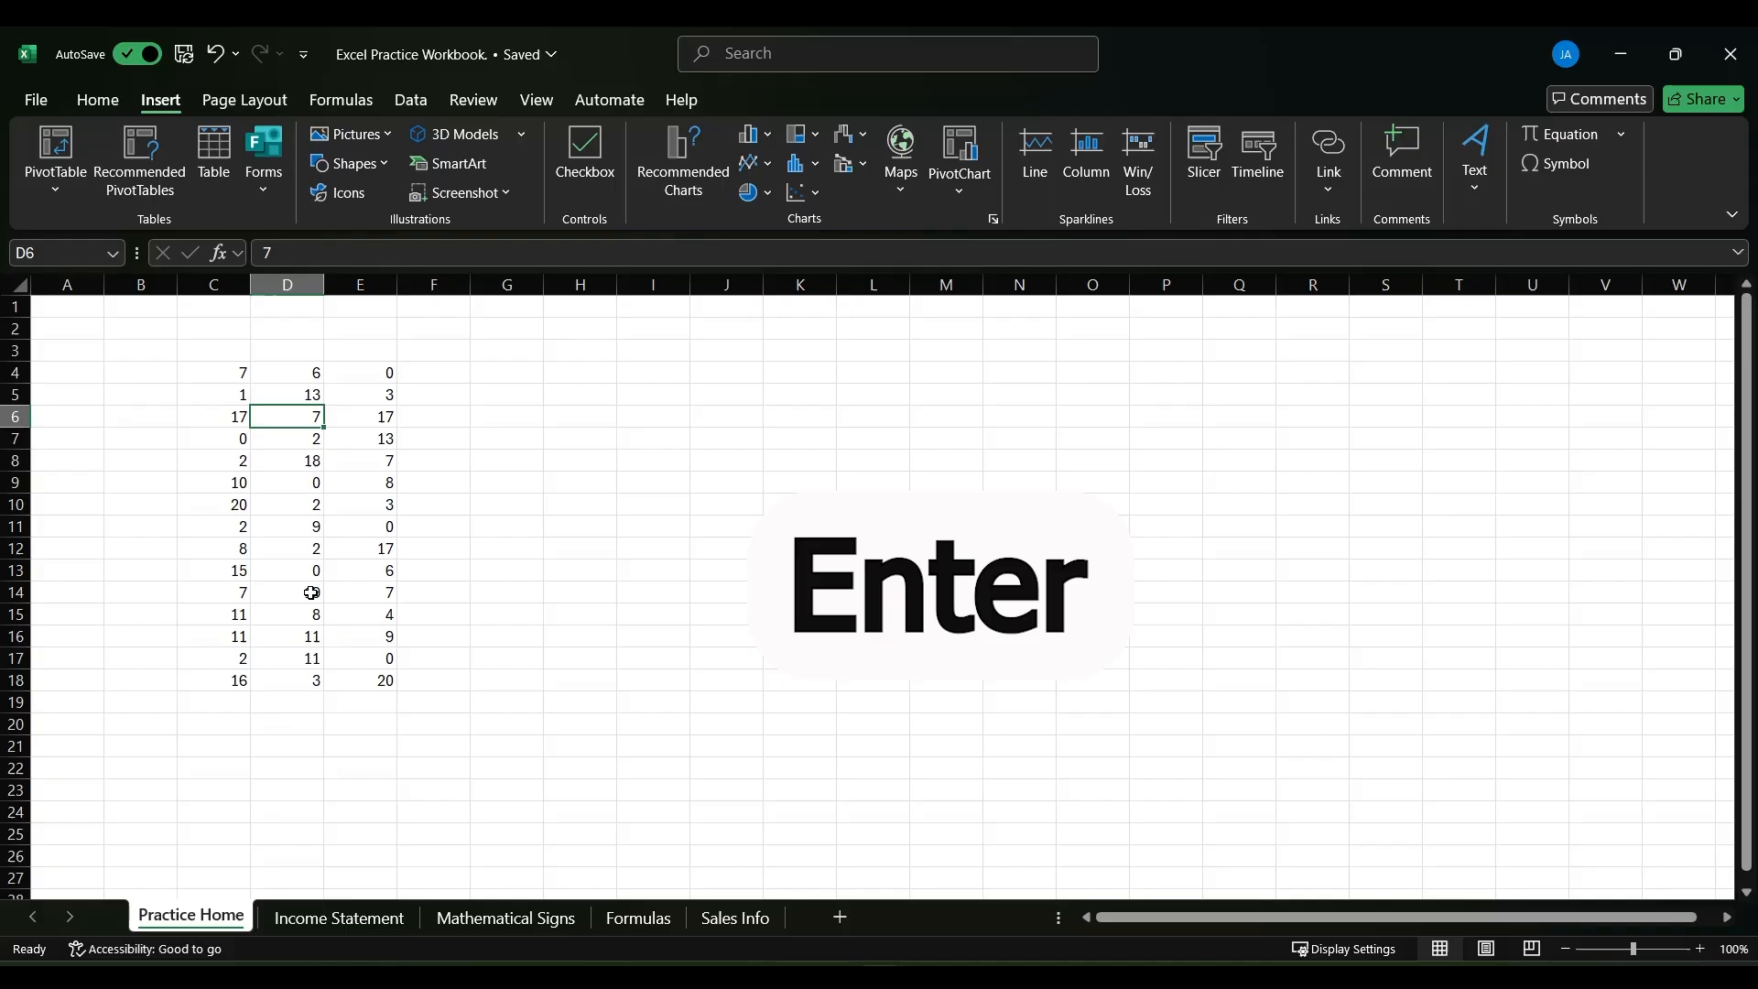
key(Return)
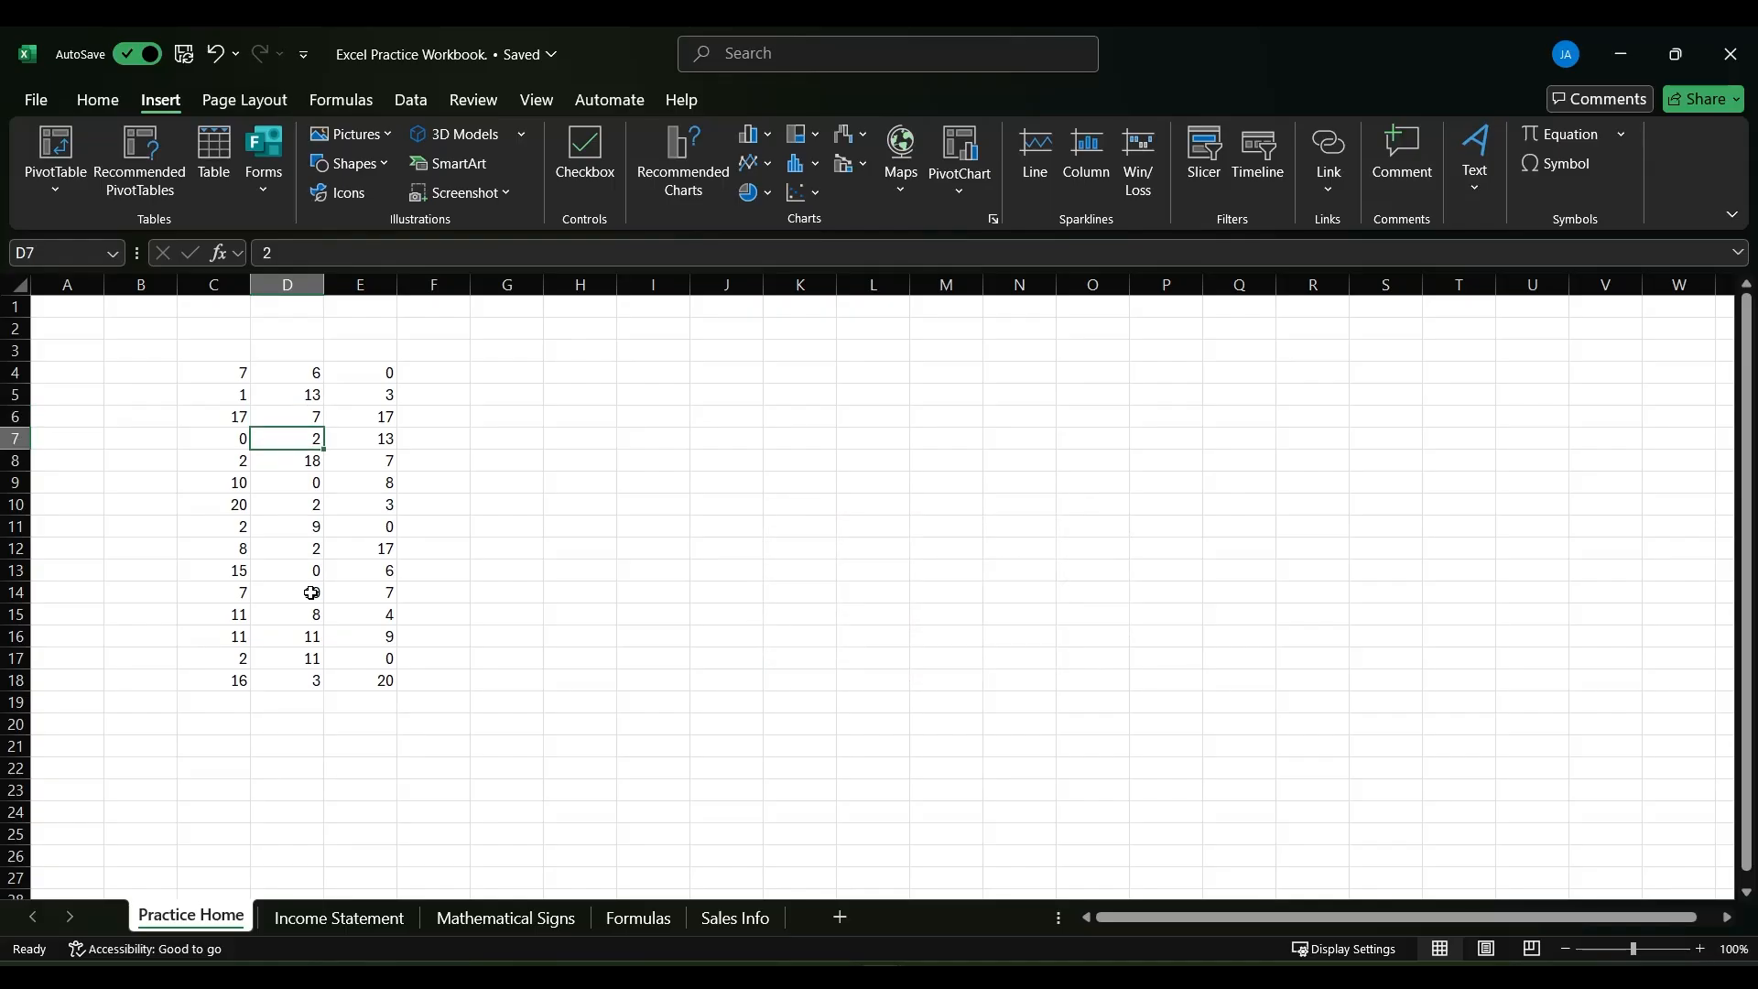
key(Return)
key(Return)
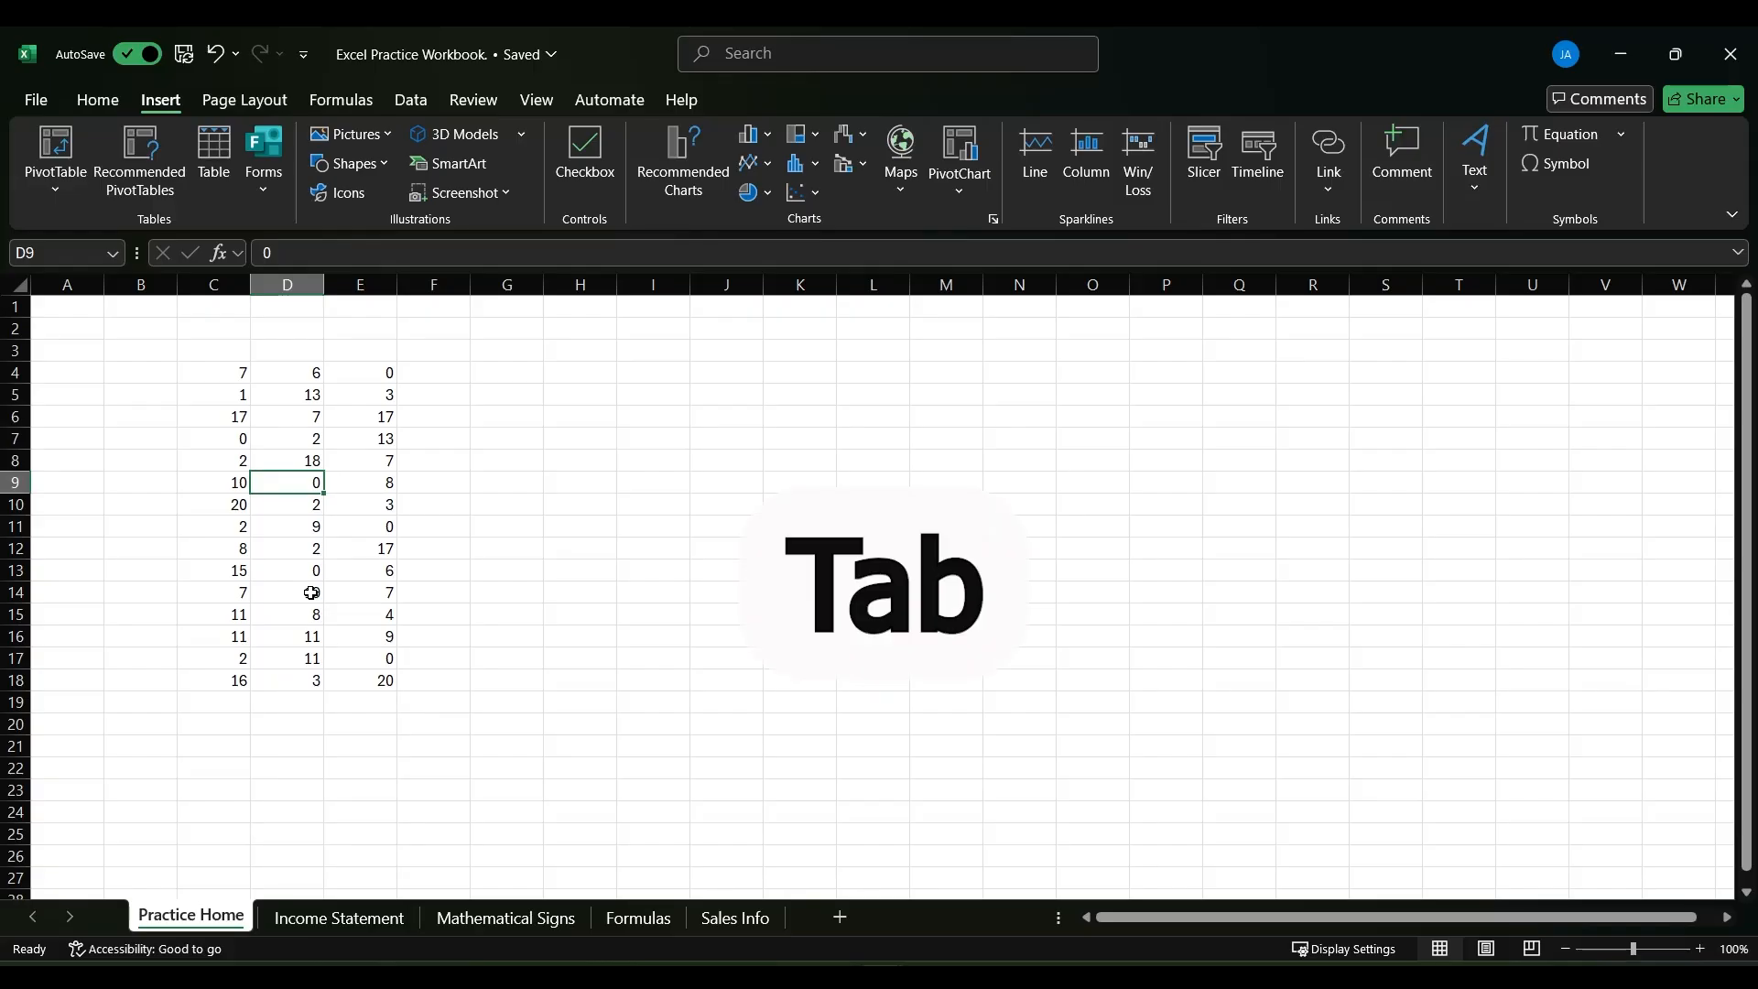
- Move the selection along row 9 from D9 right to F9 and back left to C9
key(Tab)
key(Tab)
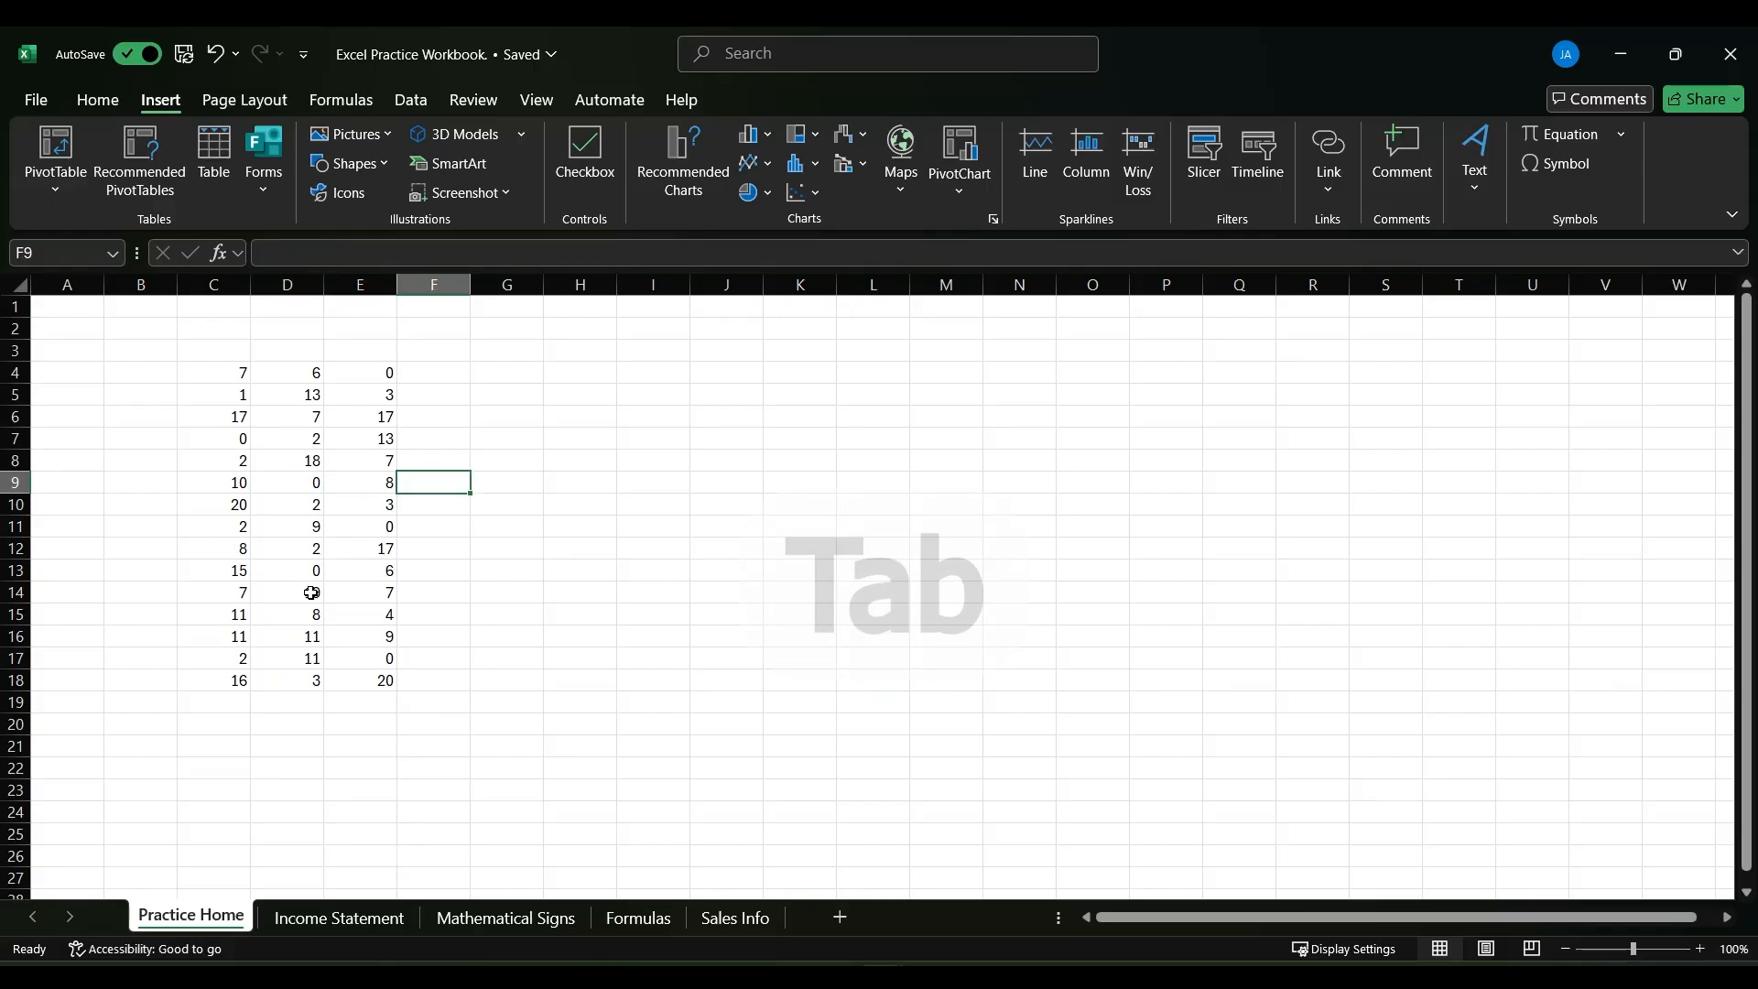
key(shift+Tab)
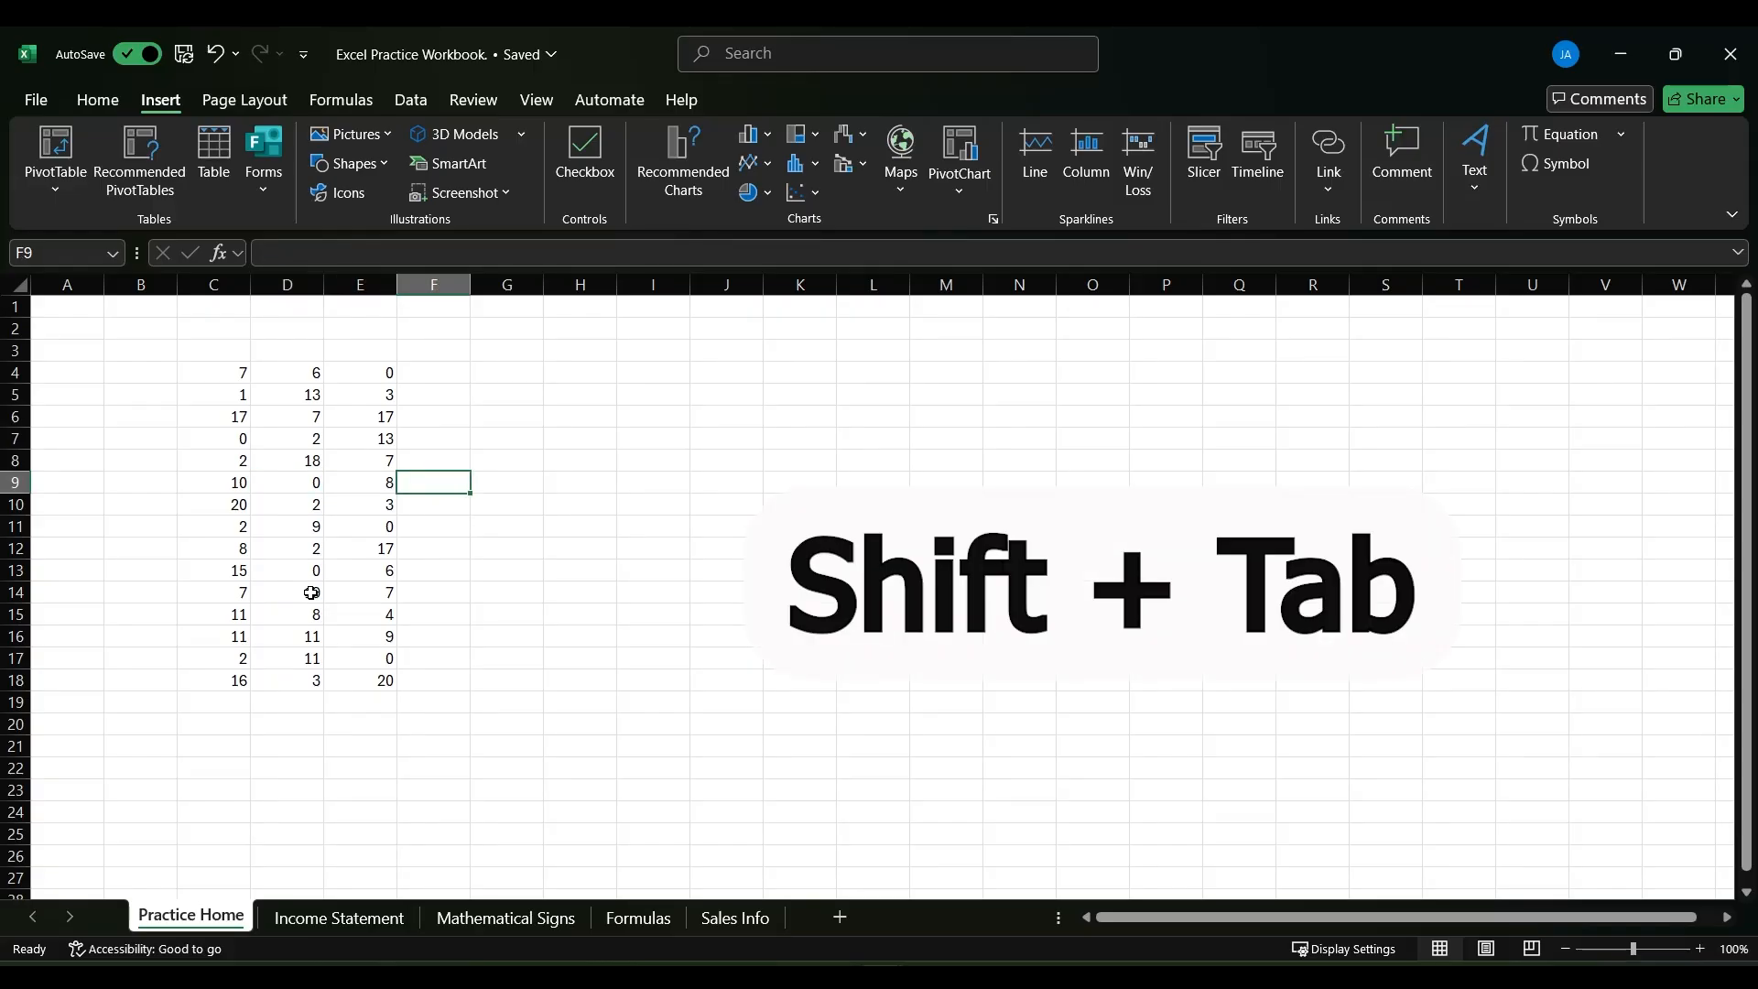
key(shift+Tab)
key(shift+Tab)
key(shift+Tab)
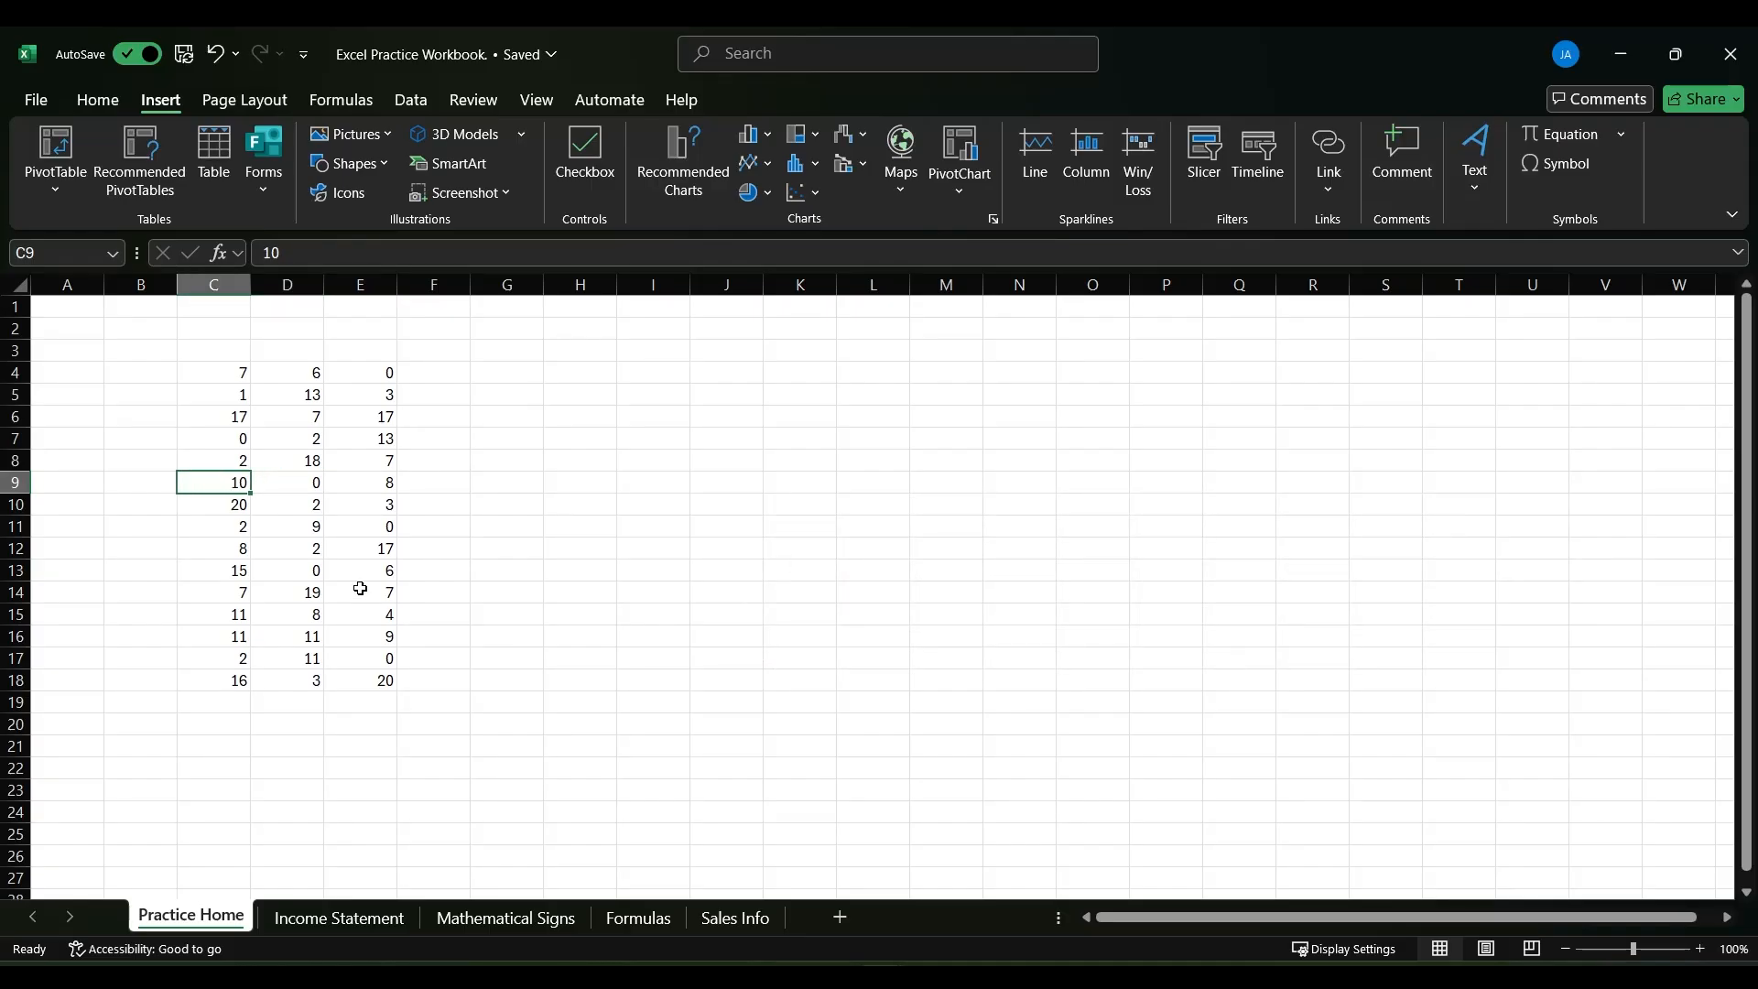
- Enter 10 in cell G9 while keeping that cell selected
key(Tab)
key(Tab)
key(Tab)
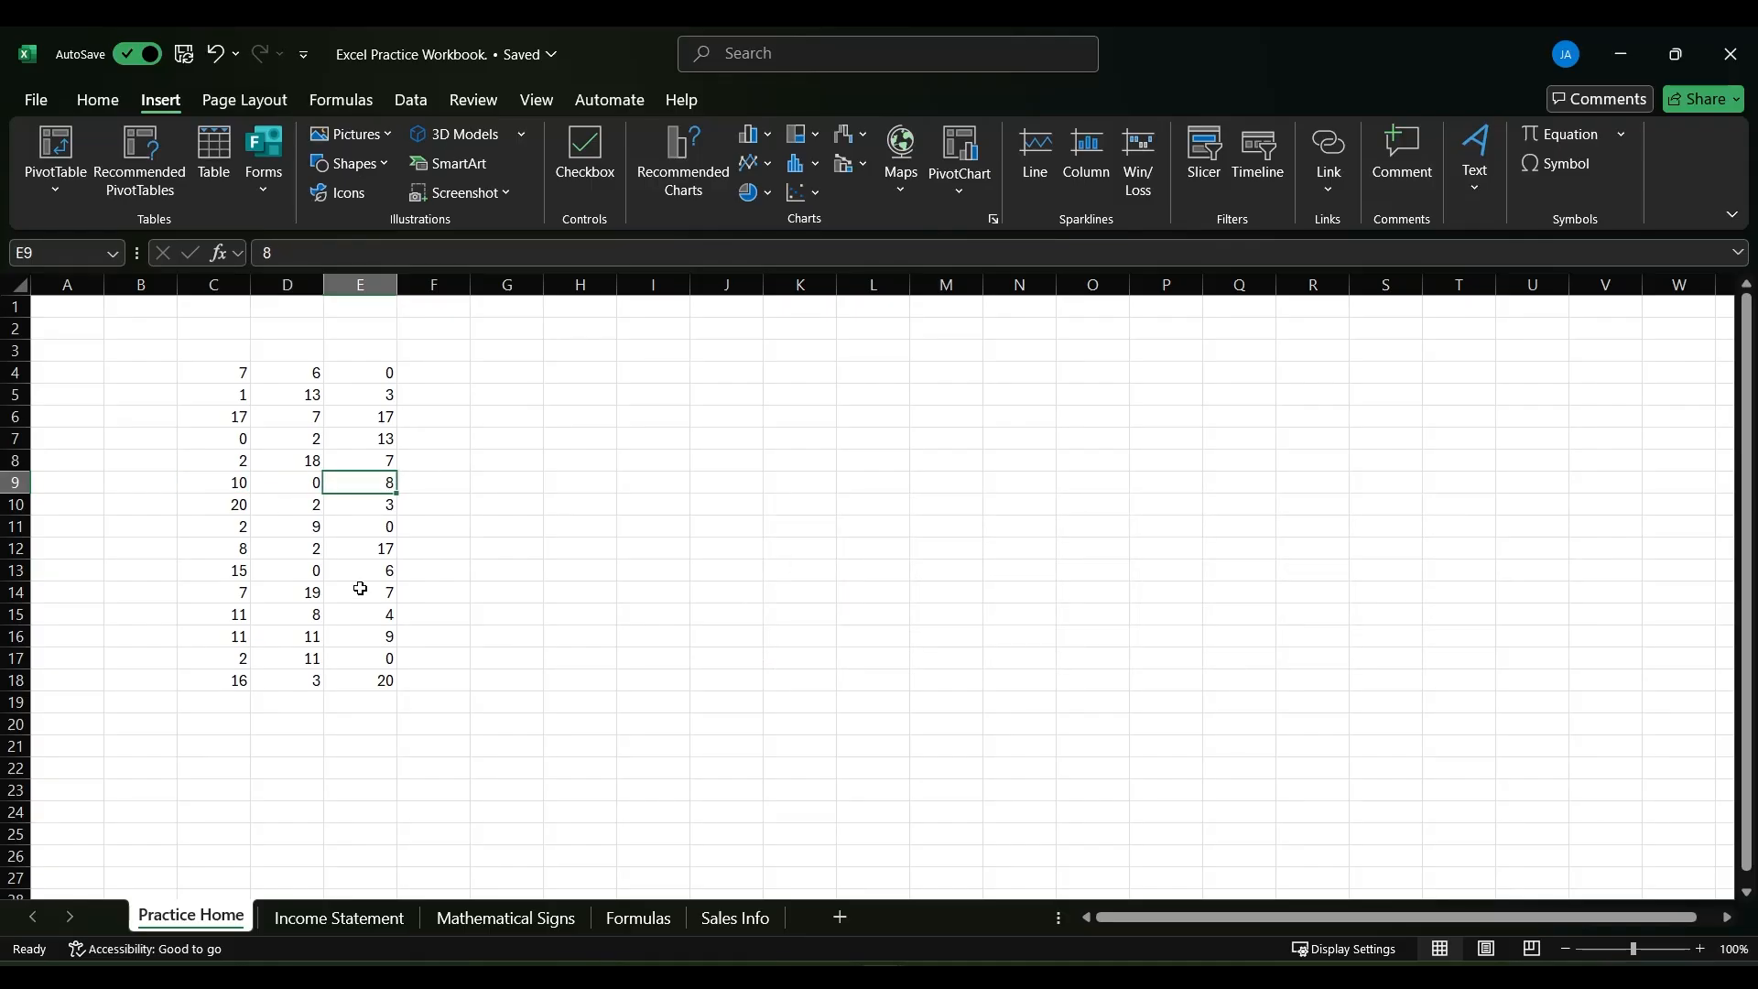
key(Tab)
text(10)
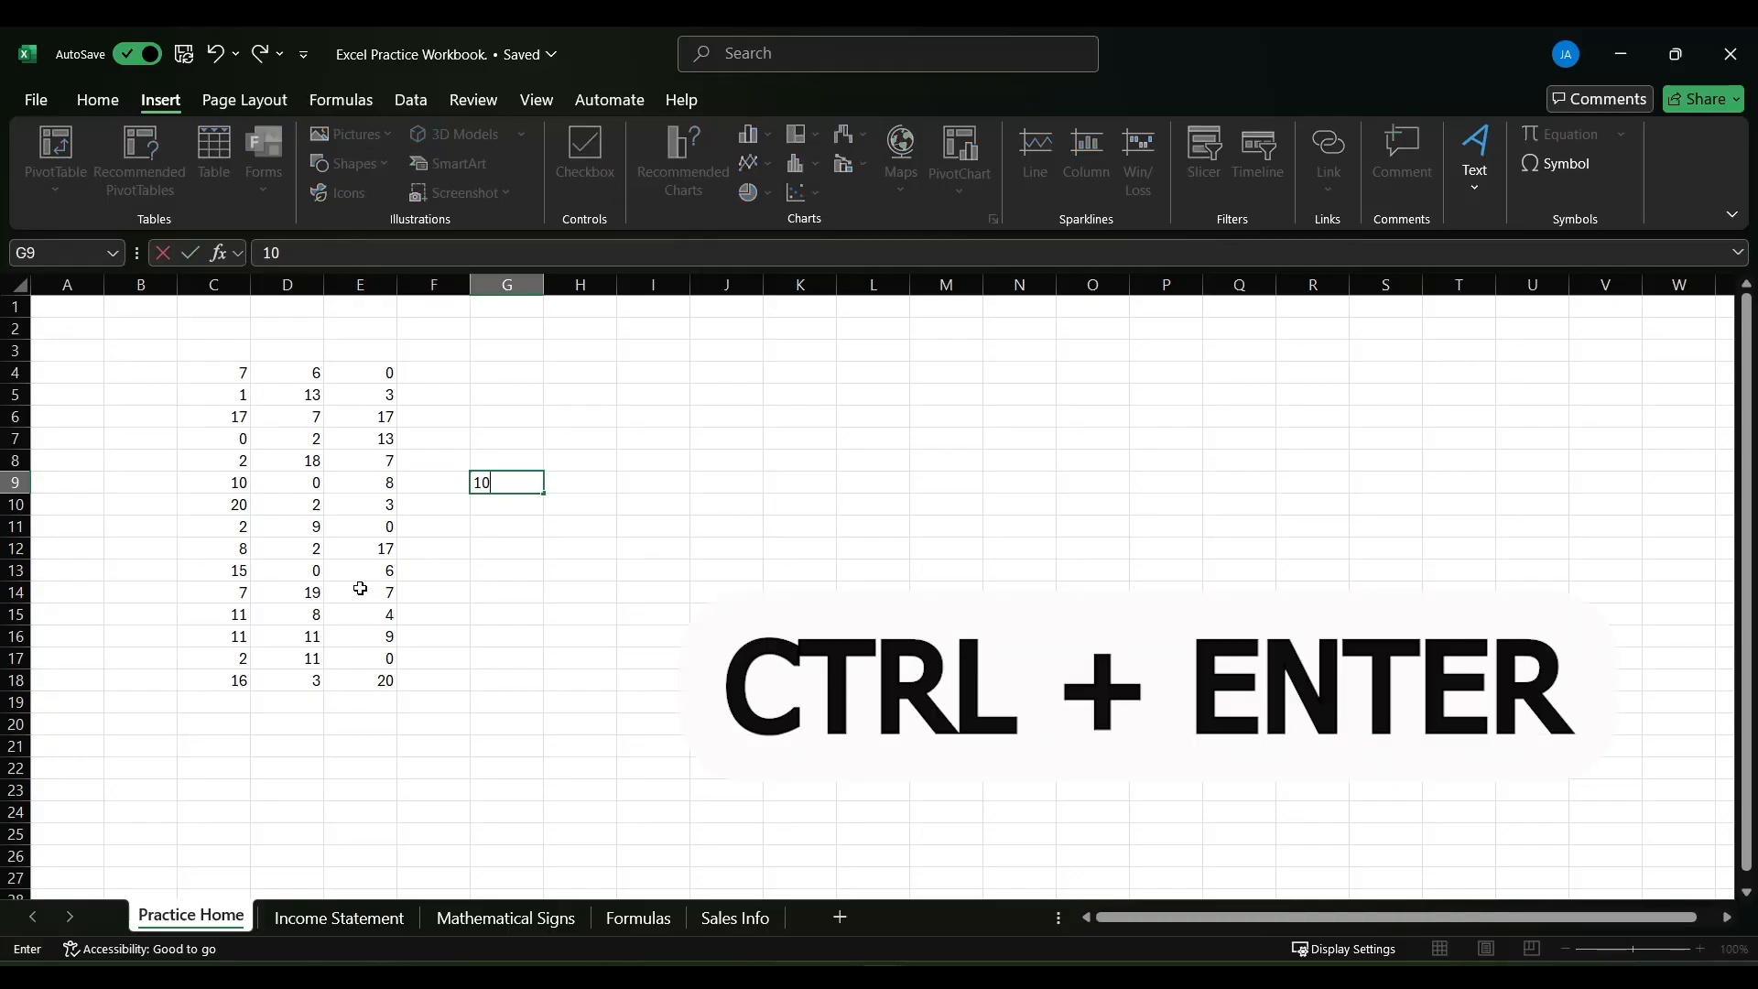
key(ctrl+Return)
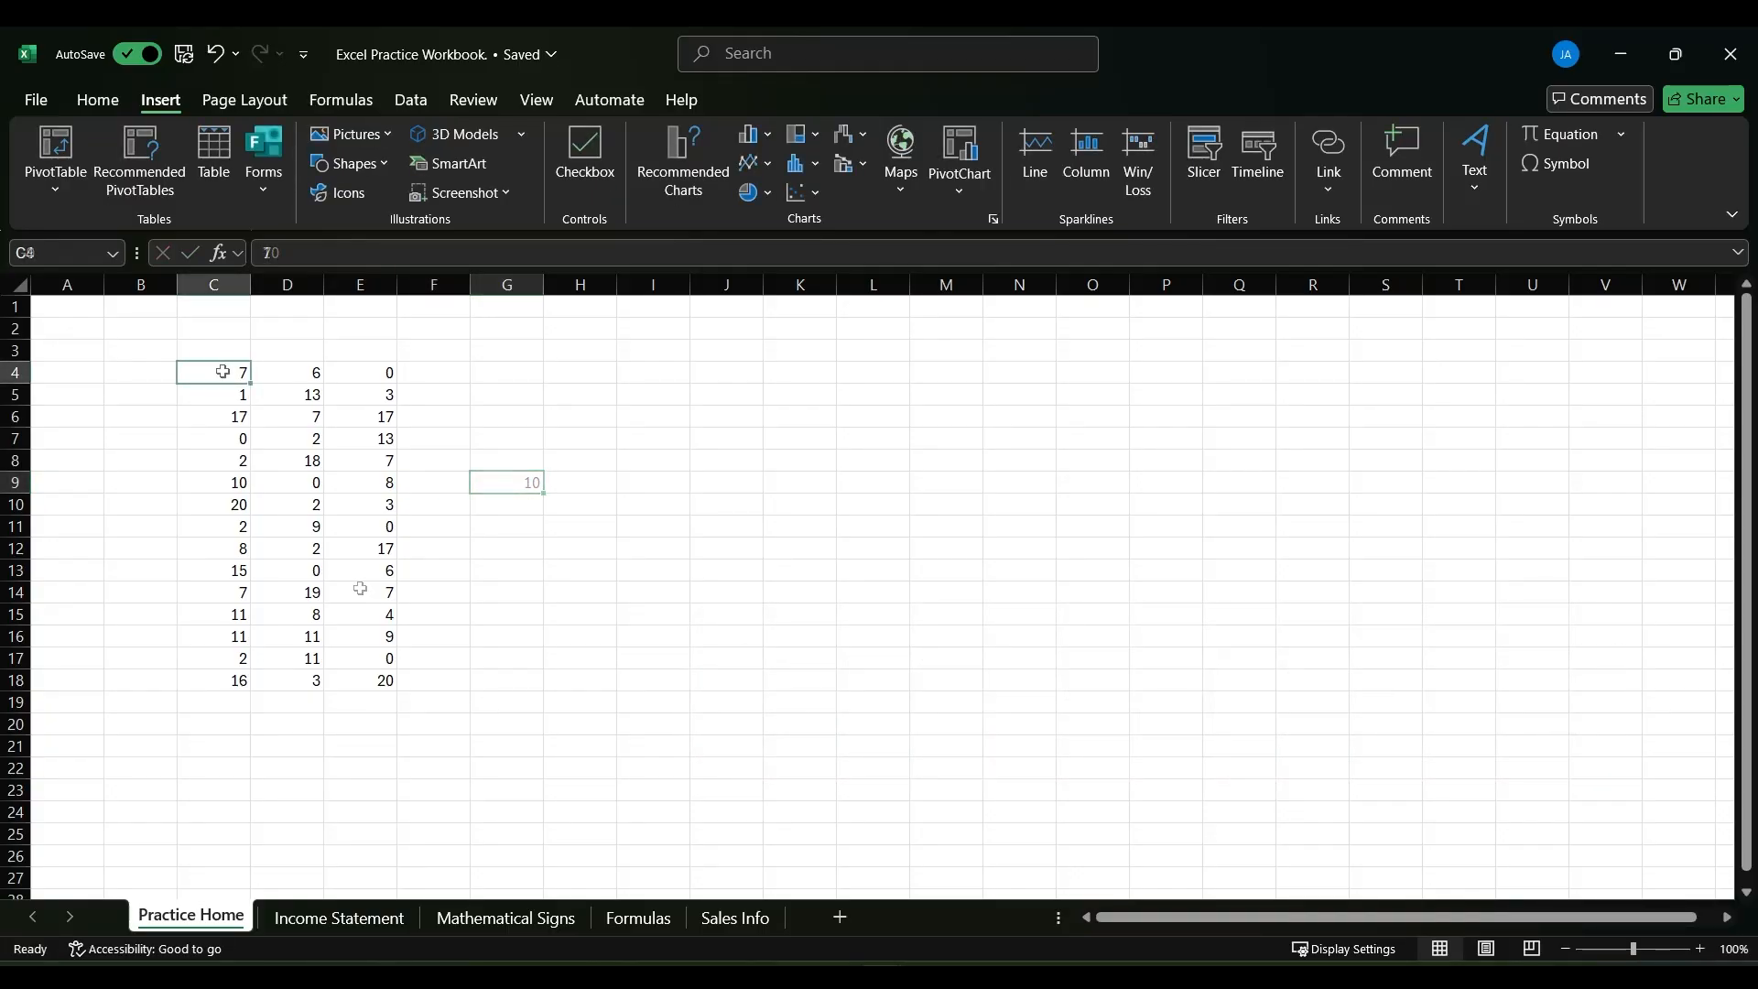
- Jump from C4 to the last filled cell of column C and back to the column's first value
click(223, 368)
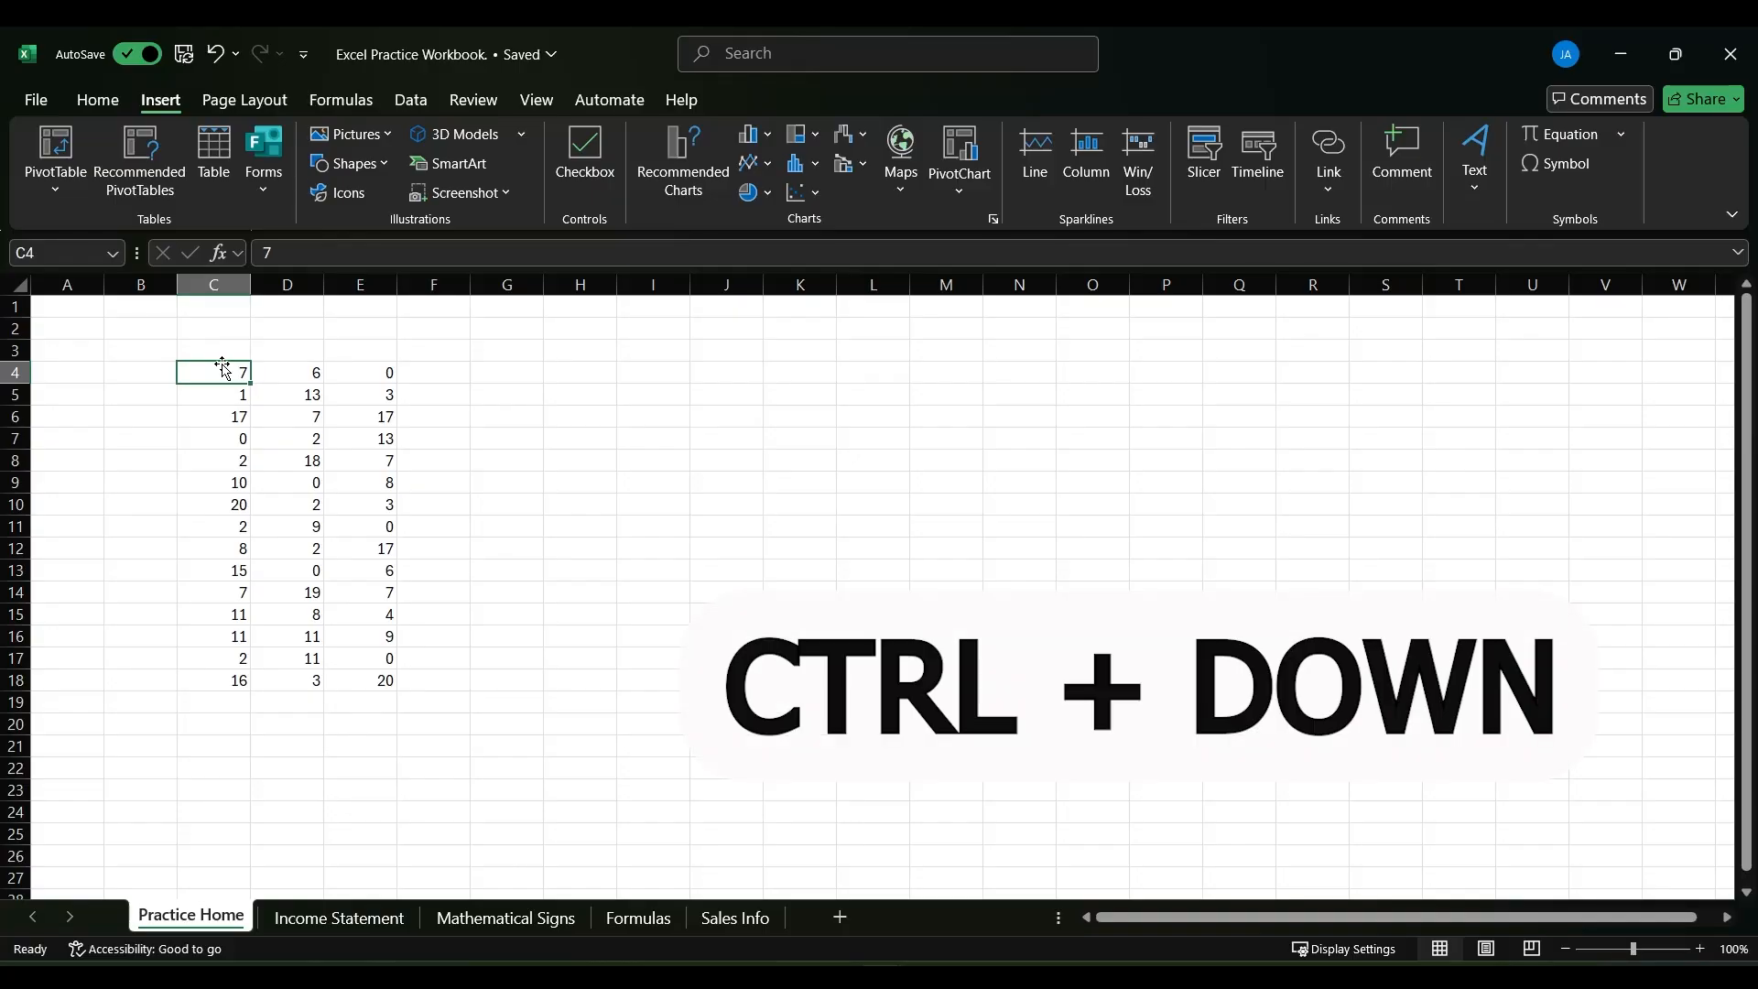
key(ctrl+Down)
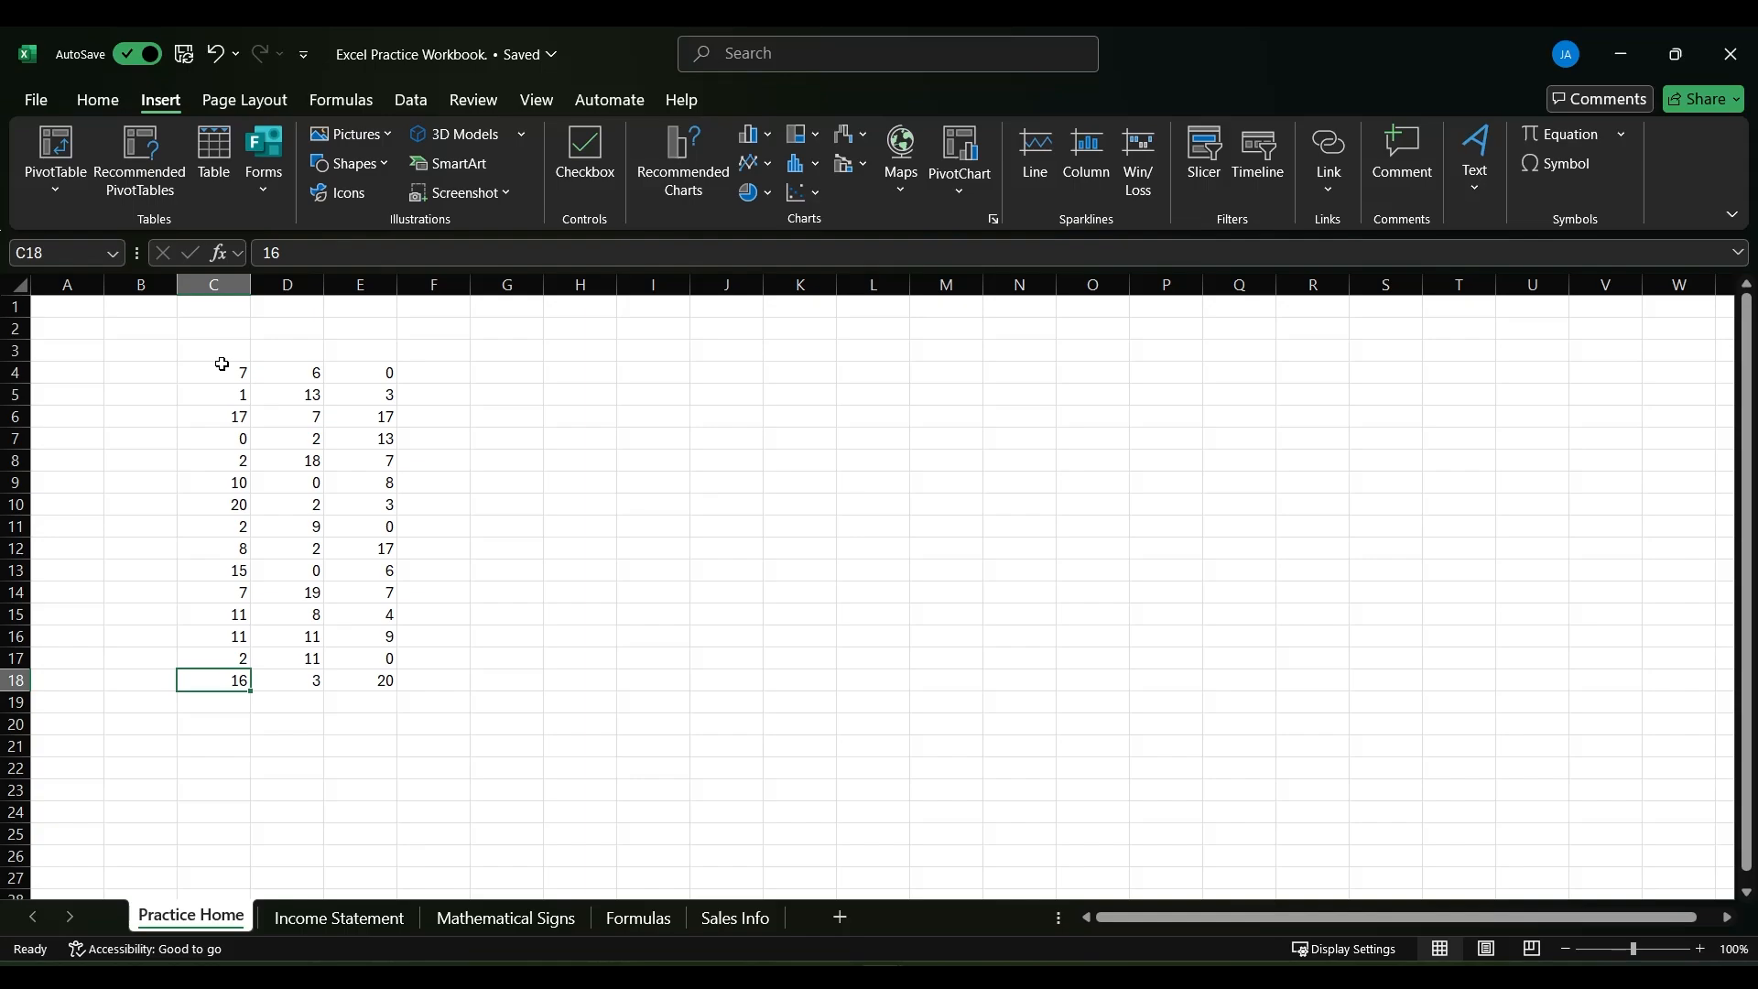
key(ctrl+Up)
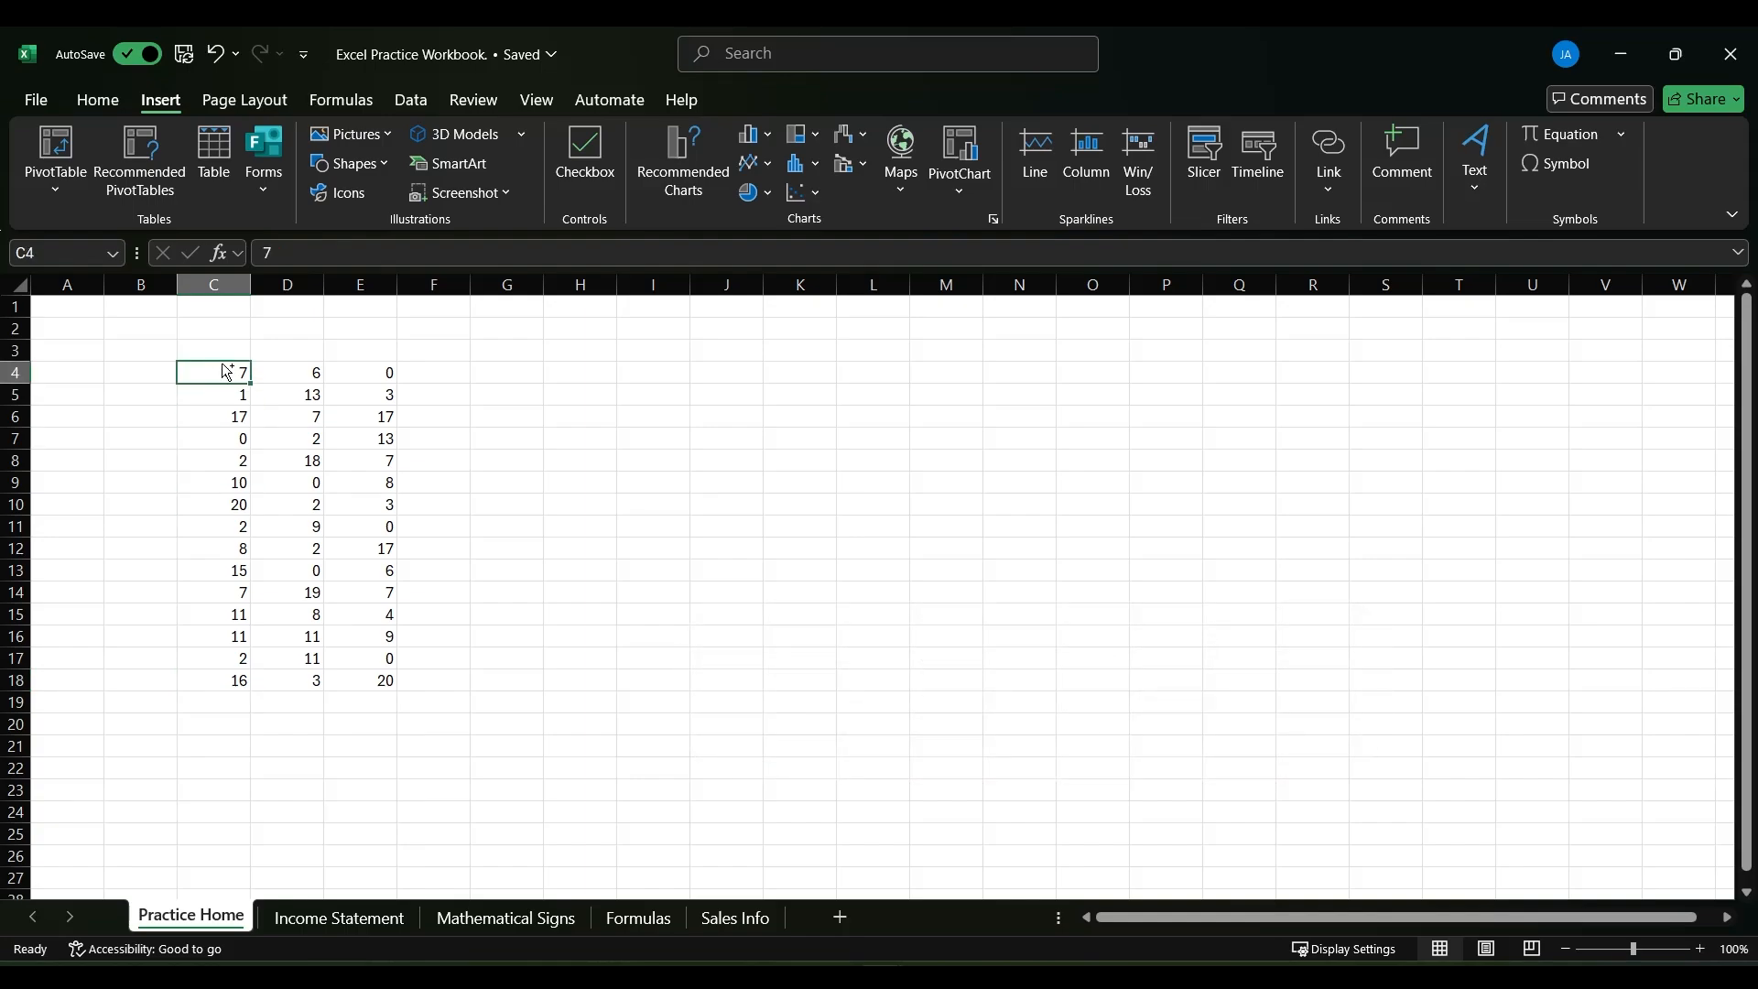
- Jump from C4 to the last filled cell of row 4 and return to C4
key(ctrl+Right)
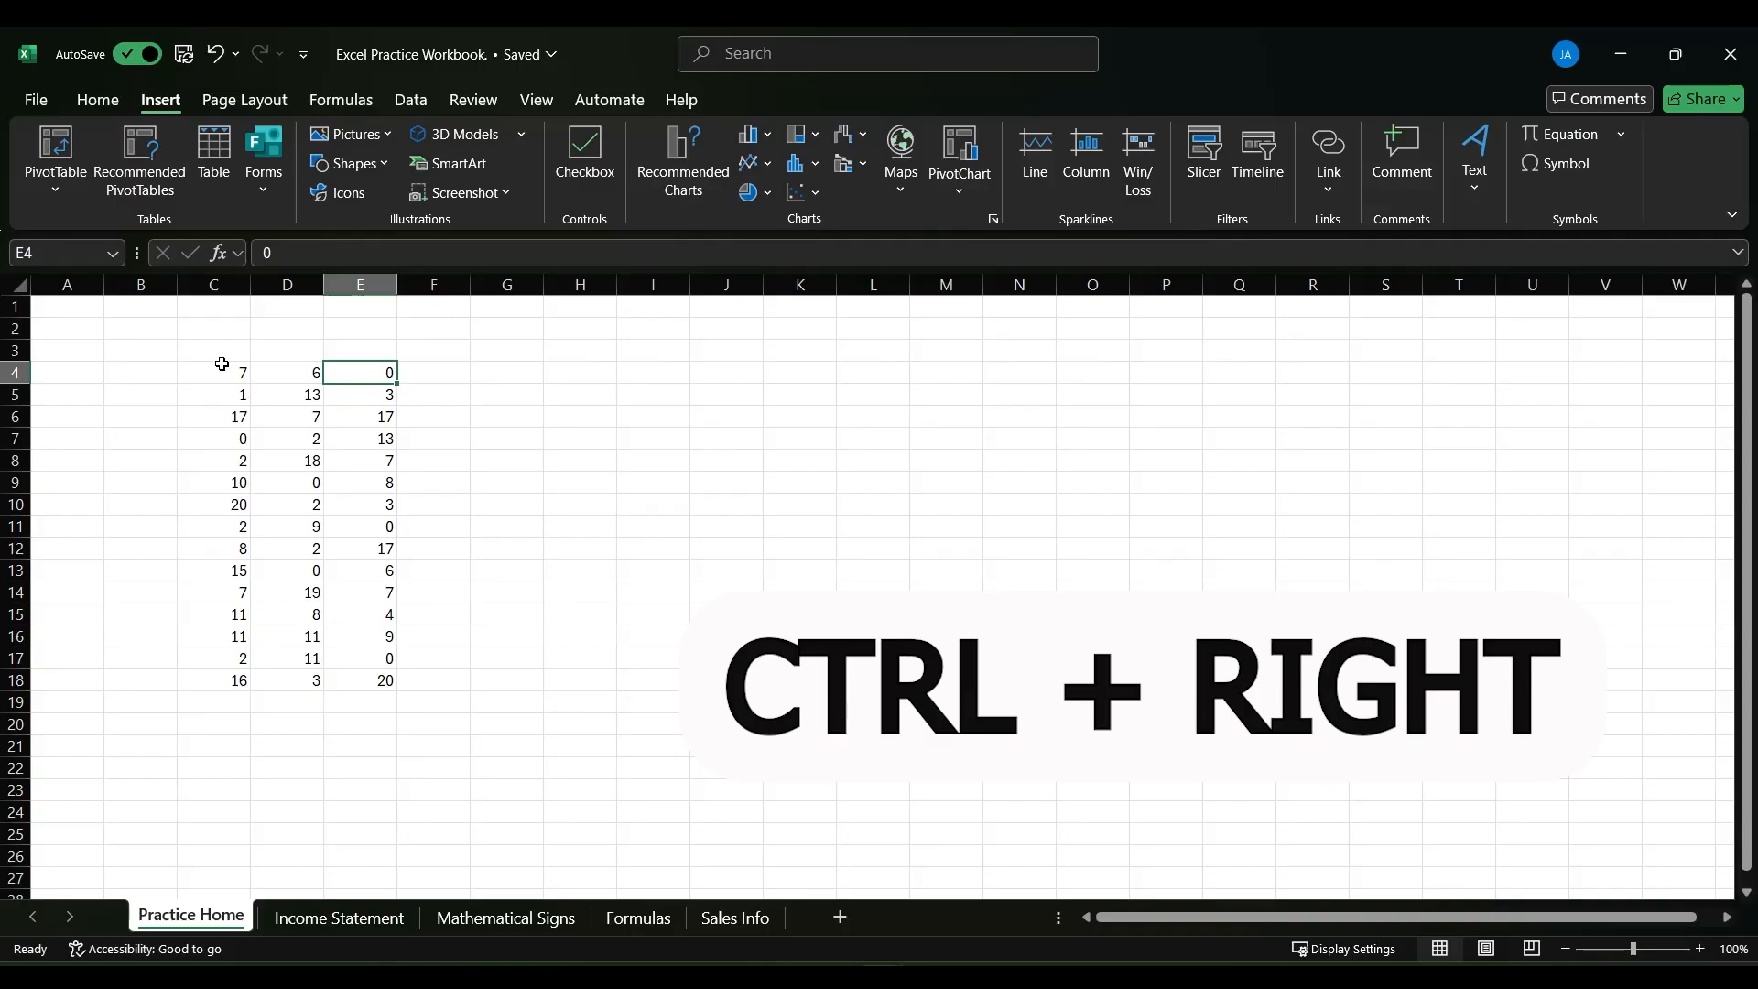
click(223, 368)
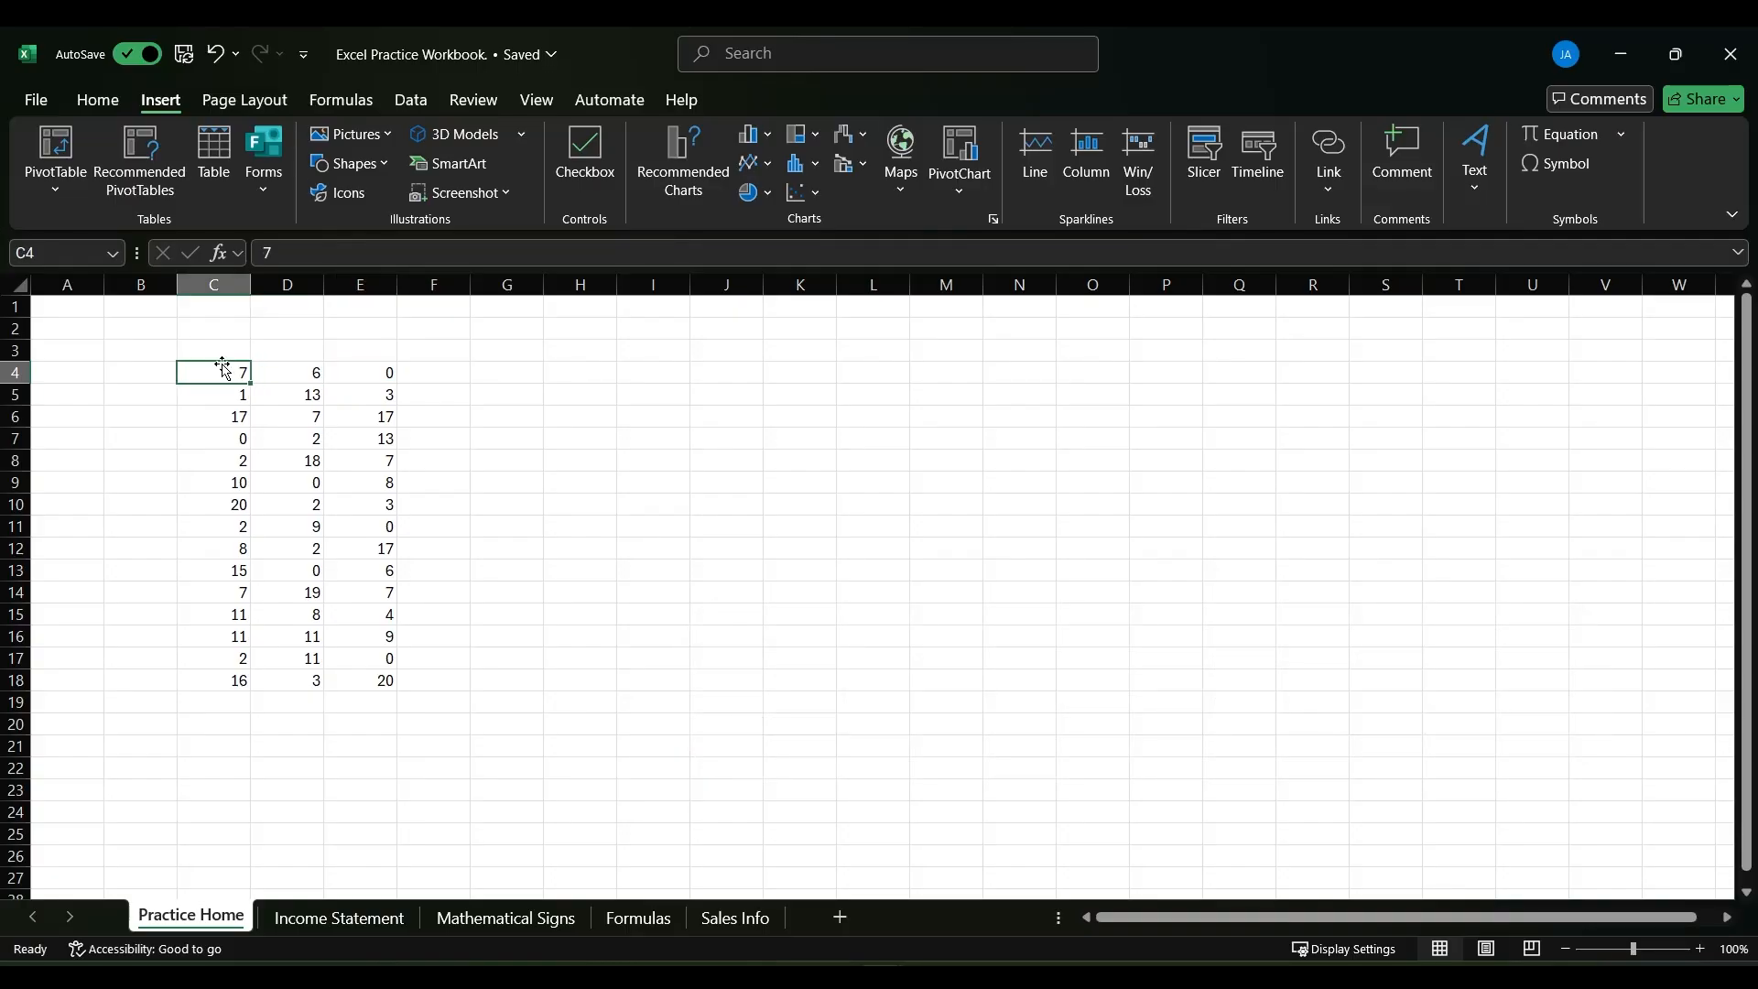
- Select cell L58 far below the data and jump from it straight back to cell A1
scroll(874, 567, down, 15)
click(874, 566)
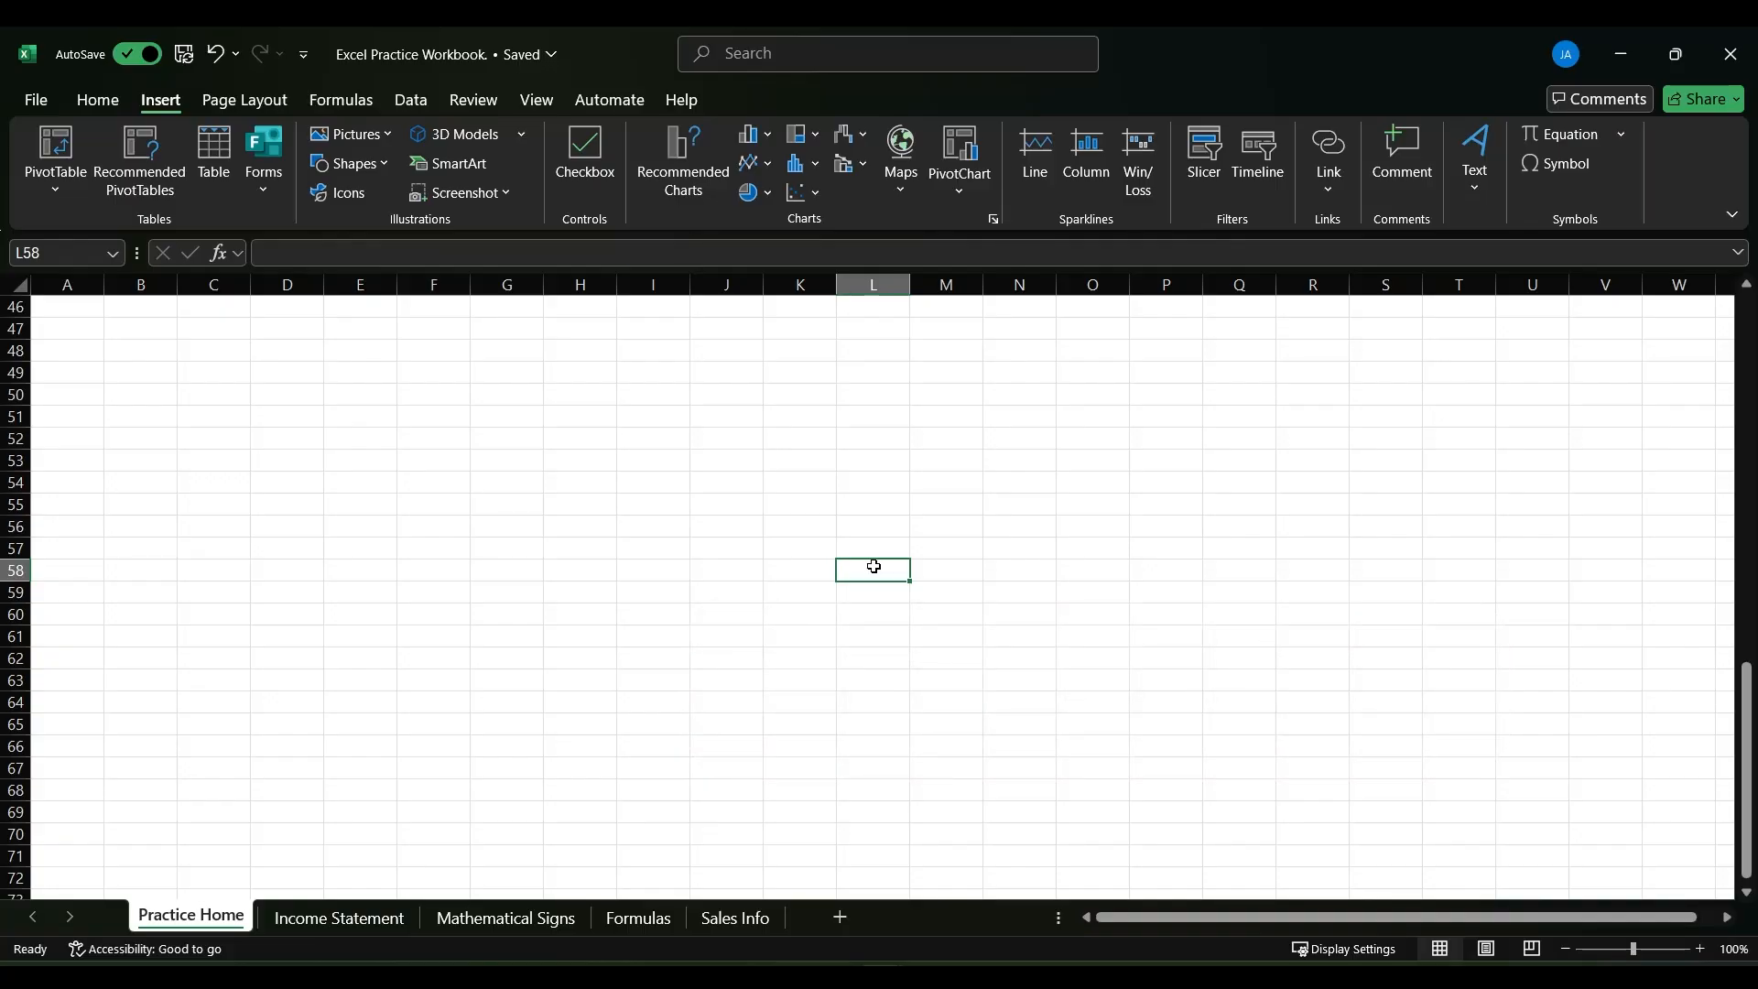
key(ctrl+Home)
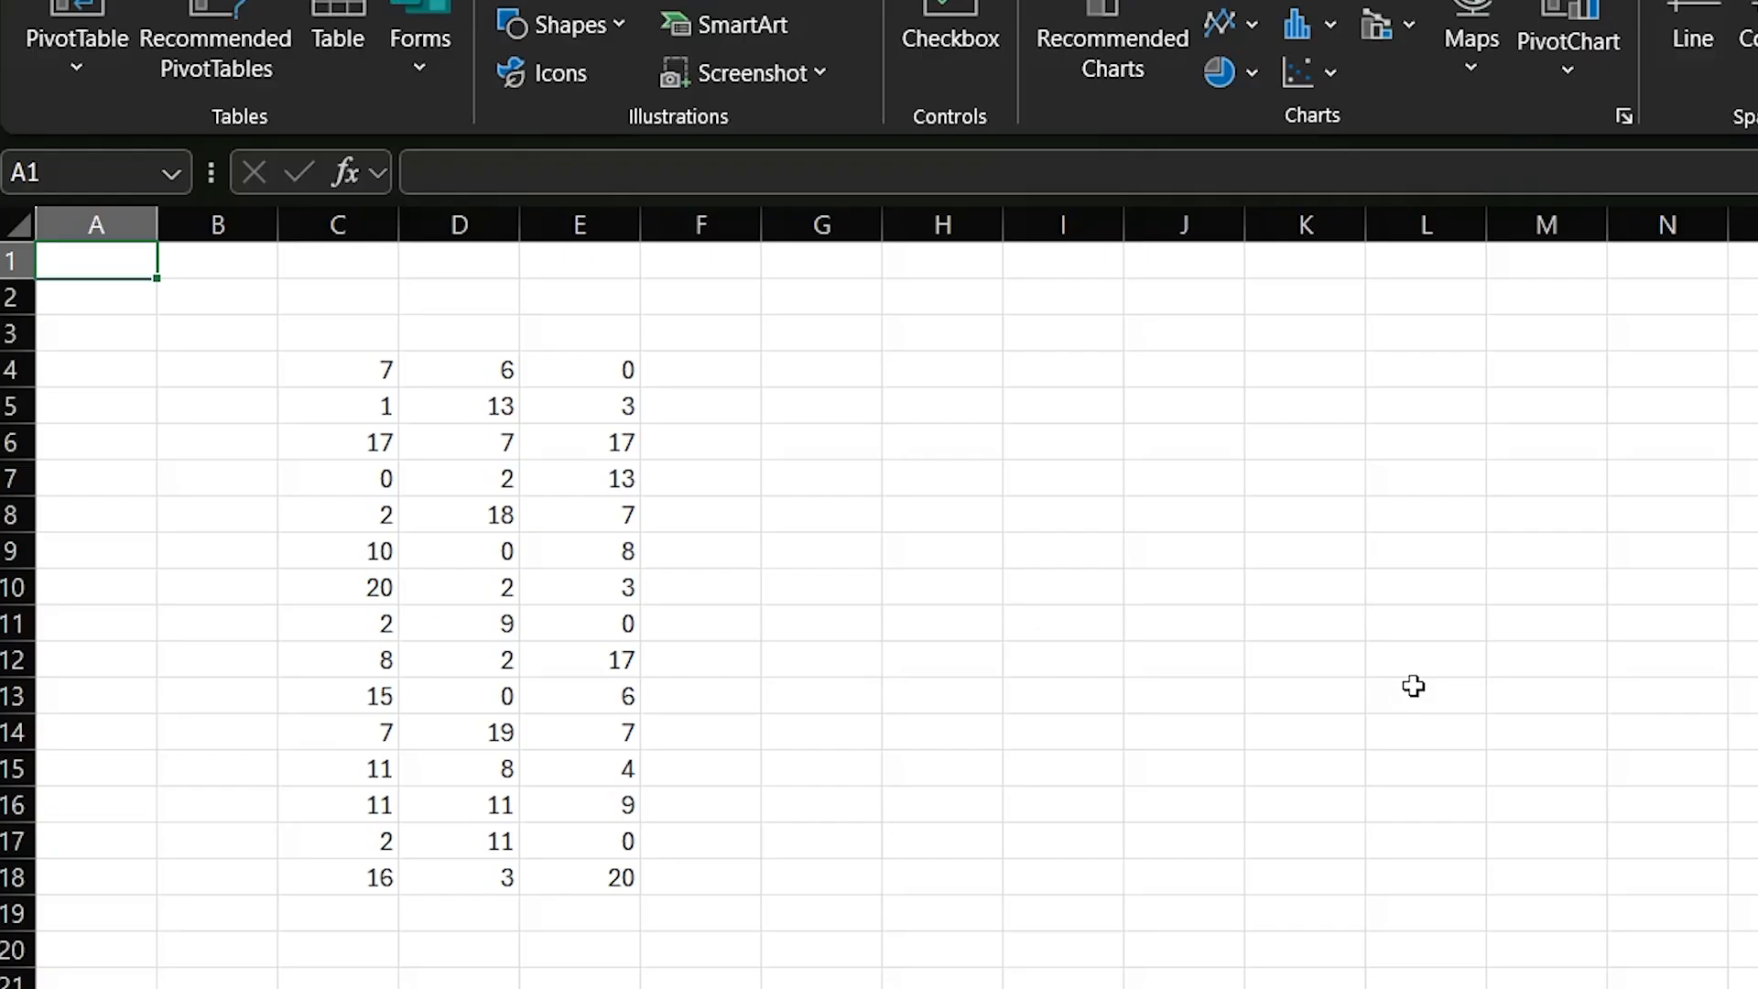
- Go directly to cell E18 by entering its cell reference
click(75, 171)
key(BackSpace)
text(E18)
key(Return)
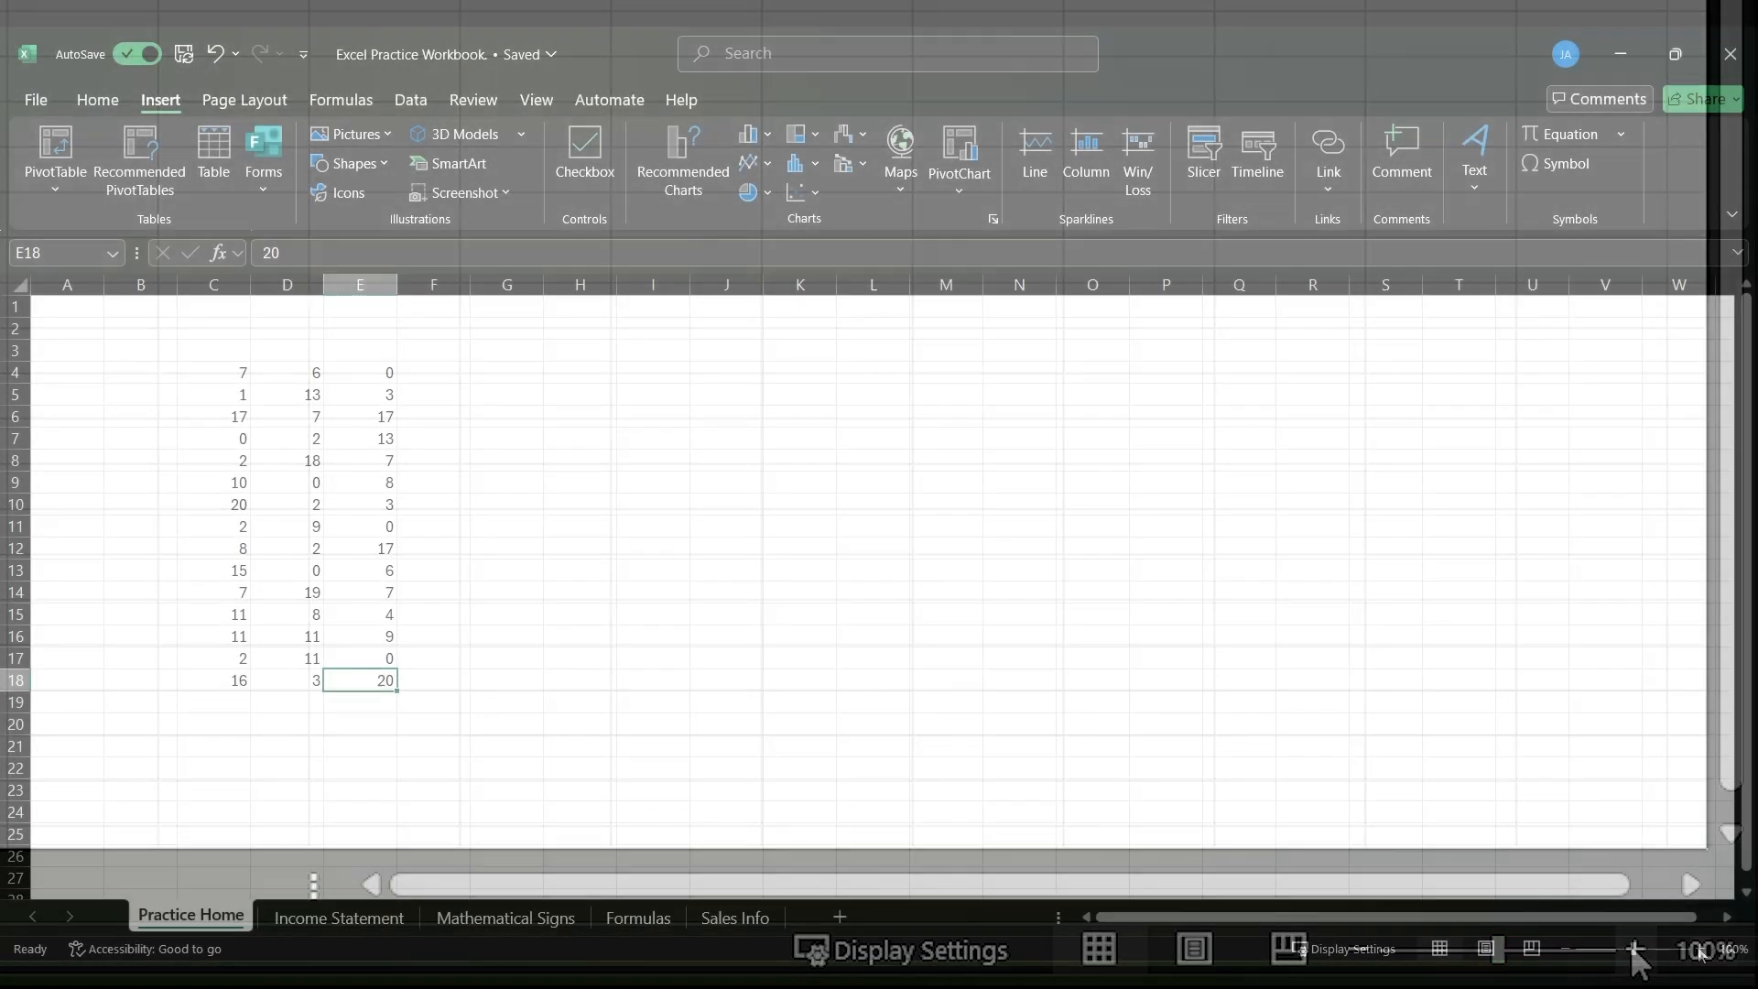
- Zoom the worksheet in to 120% and back out to 100%
click(1635, 949)
click(1635, 949)
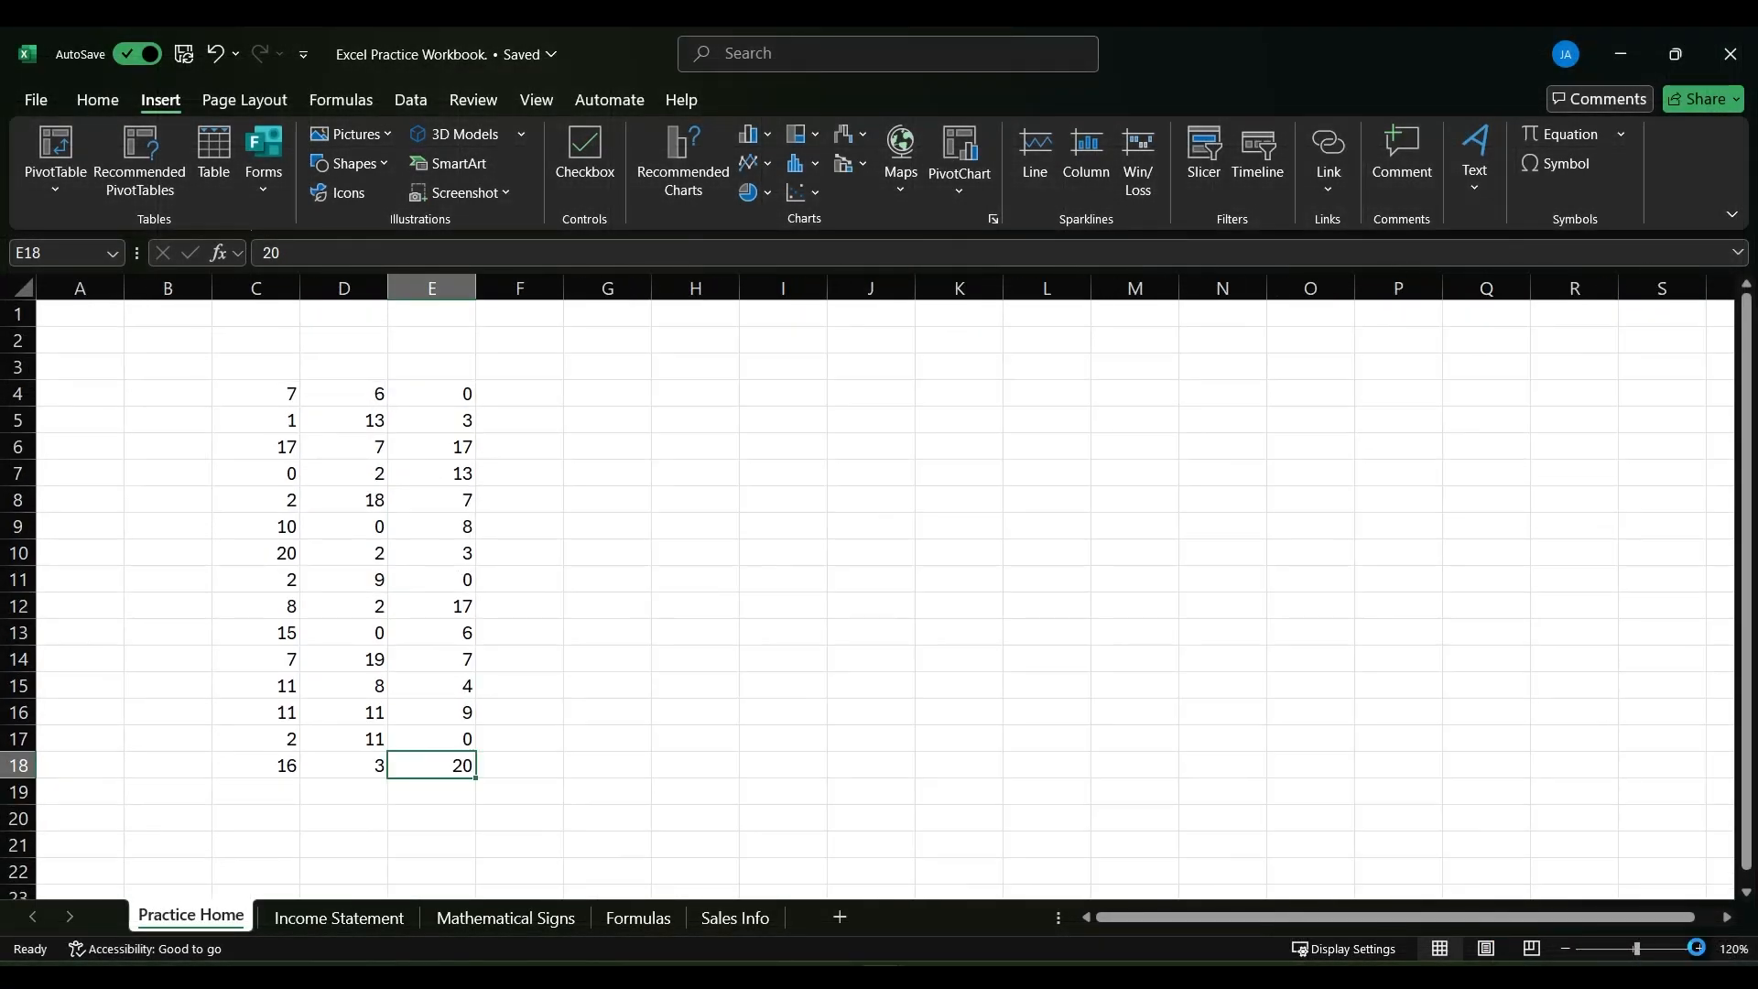
click(1697, 948)
click(1696, 948)
click(1563, 948)
click(1564, 949)
click(1563, 948)
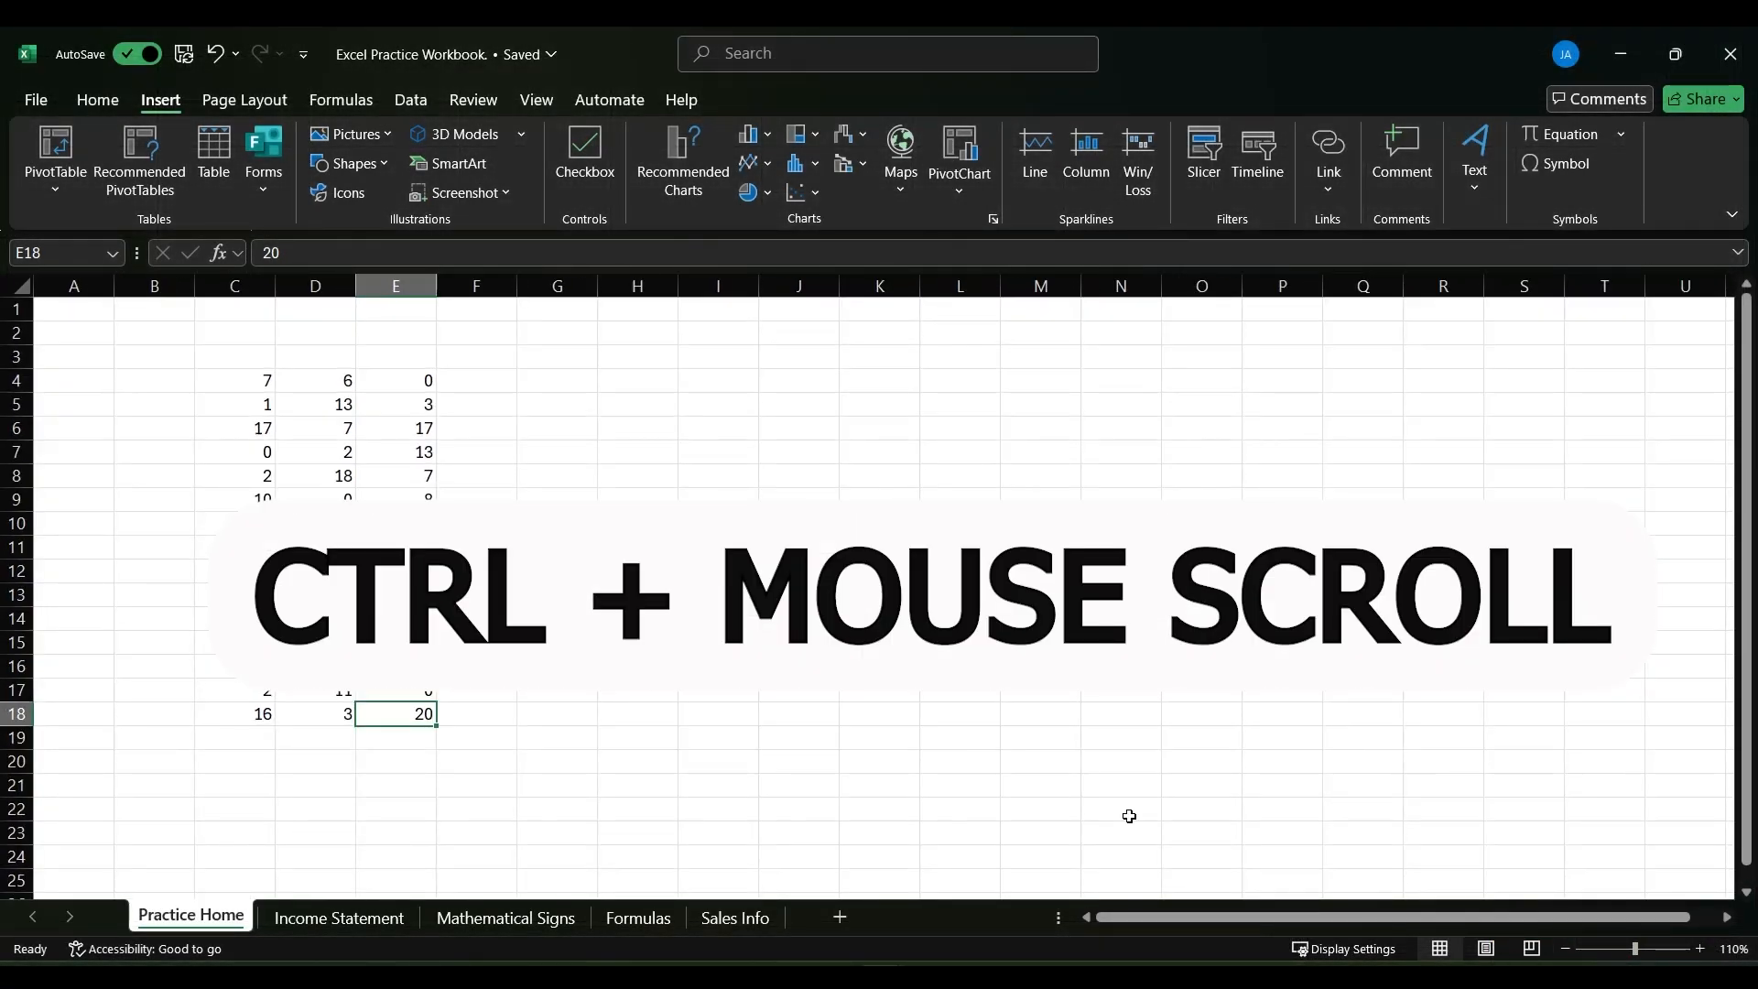
scroll(413, 489, down, 1)
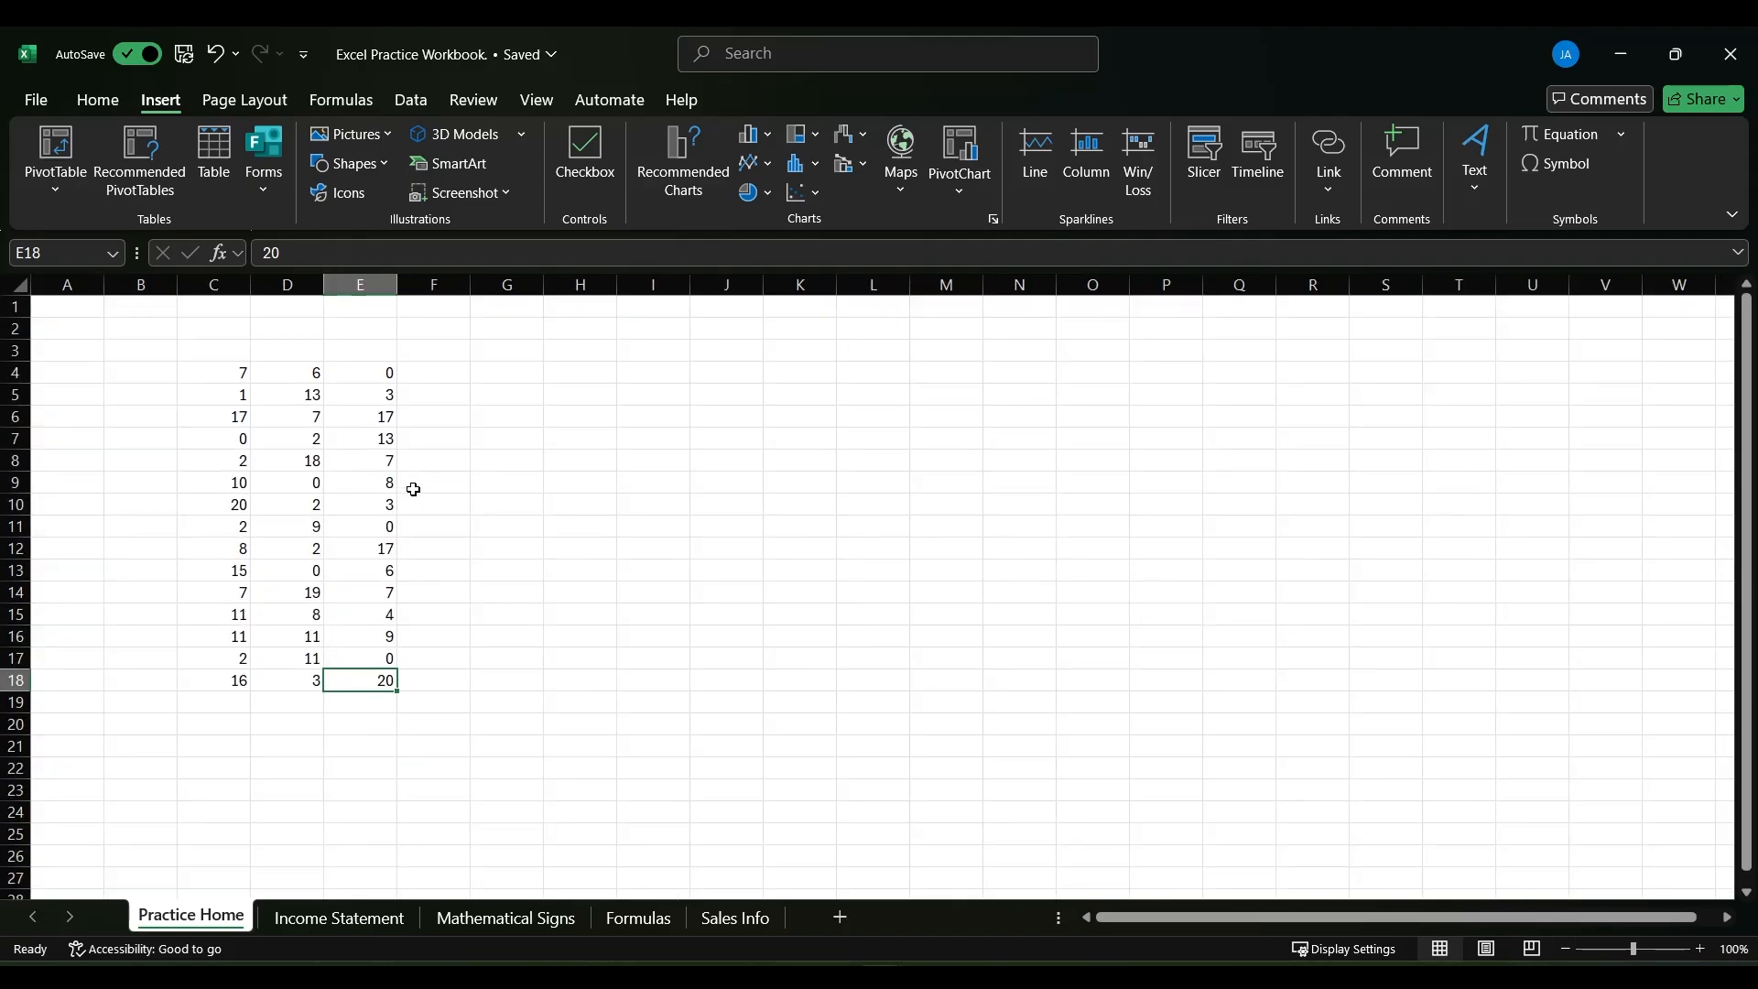
- Zoom the sheet to 115% and look around it vertically and horizontally, returning to the data at its start
scroll(414, 490, down, 1)
scroll(412, 490, up, 1)
scroll(409, 477, up, 1)
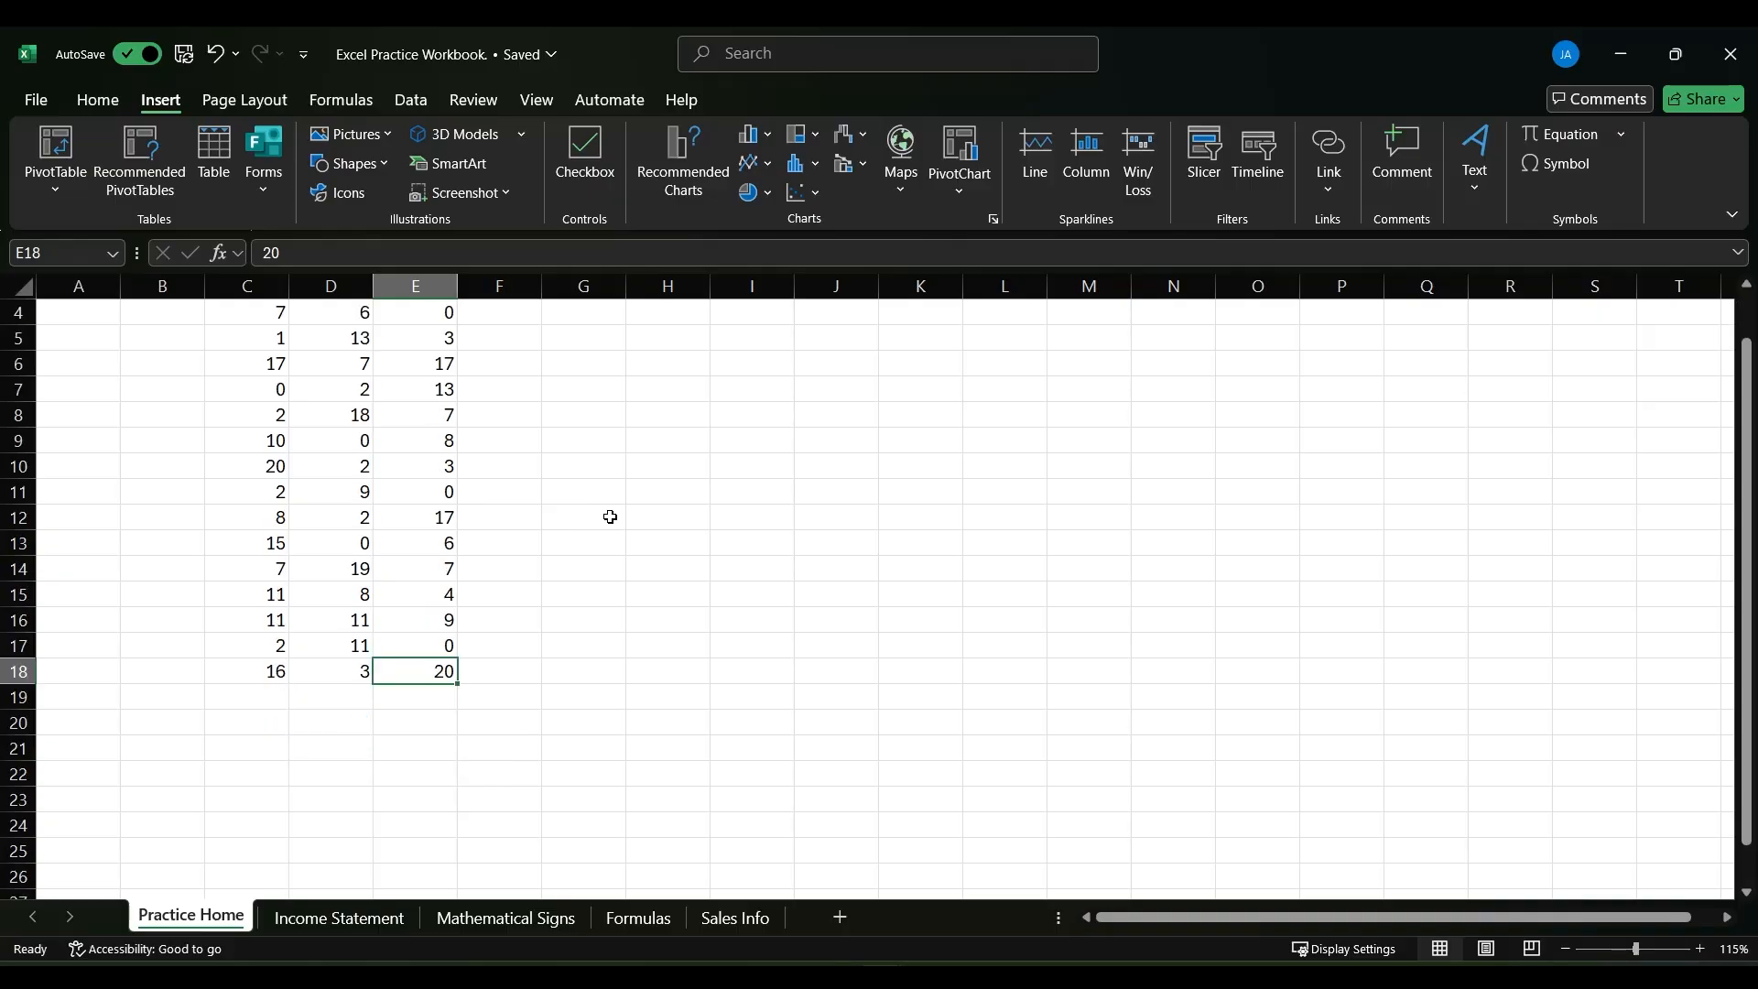
scroll(609, 517, down, 6)
scroll(610, 516, up, 6)
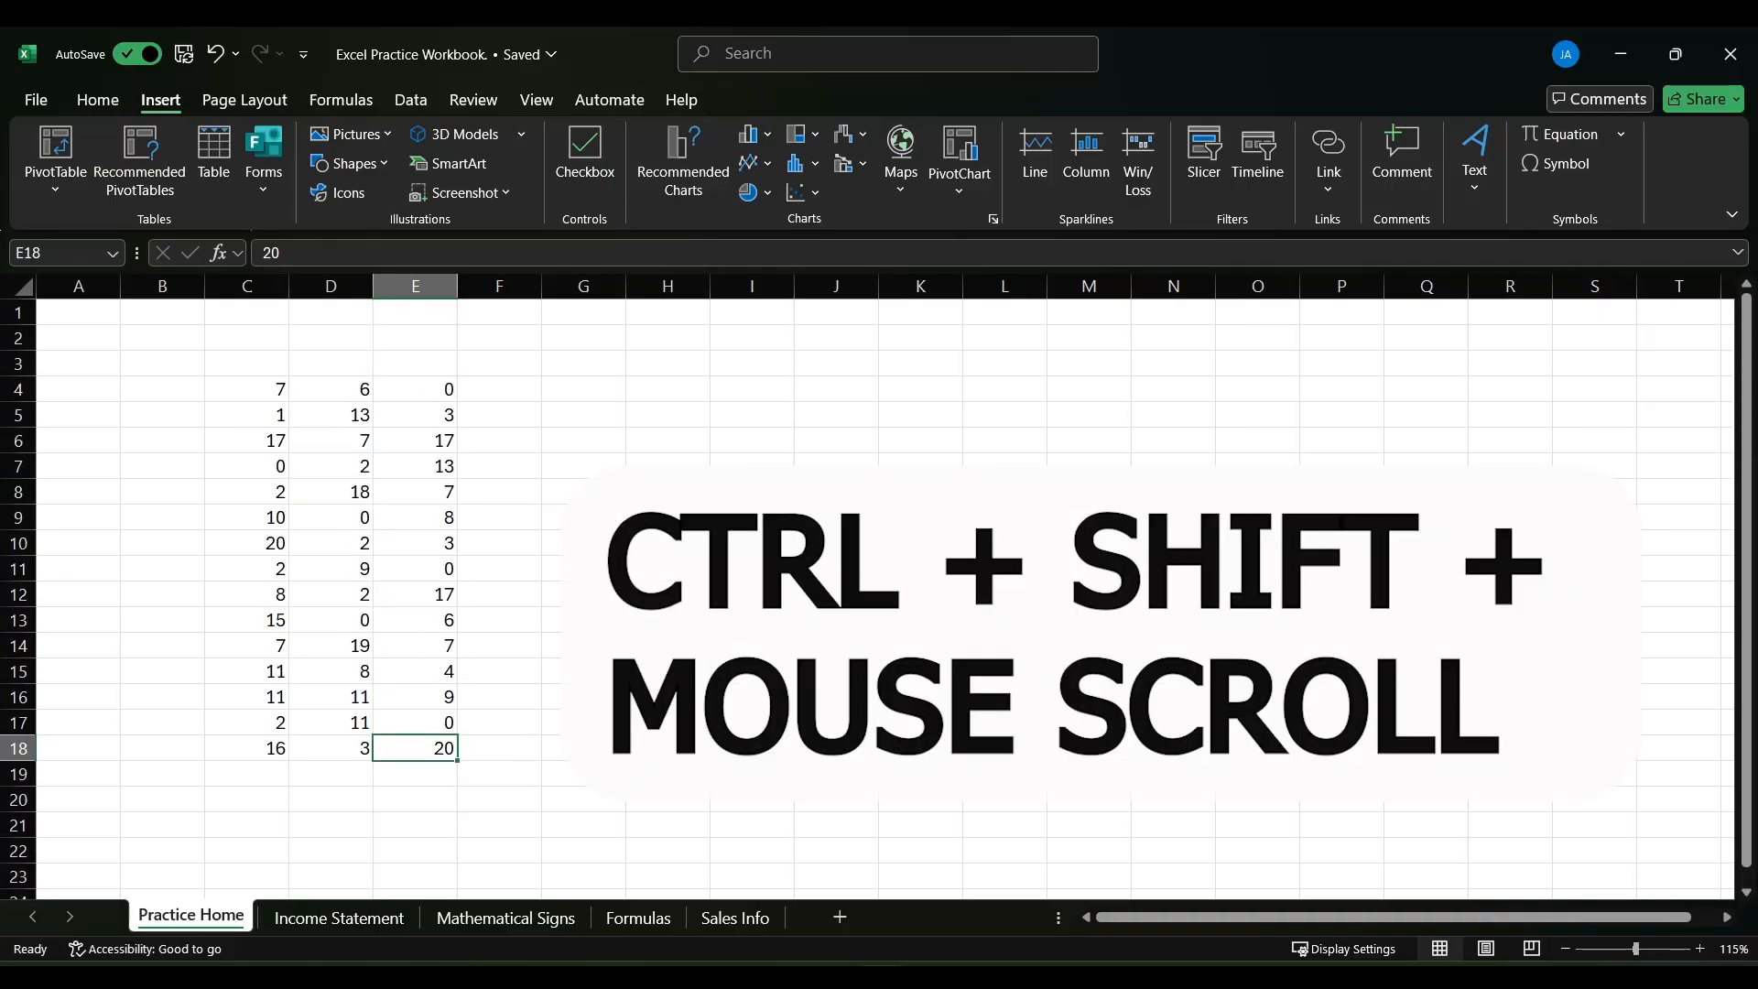
scroll(609, 516, right, 3)
scroll(610, 516, left, 3)
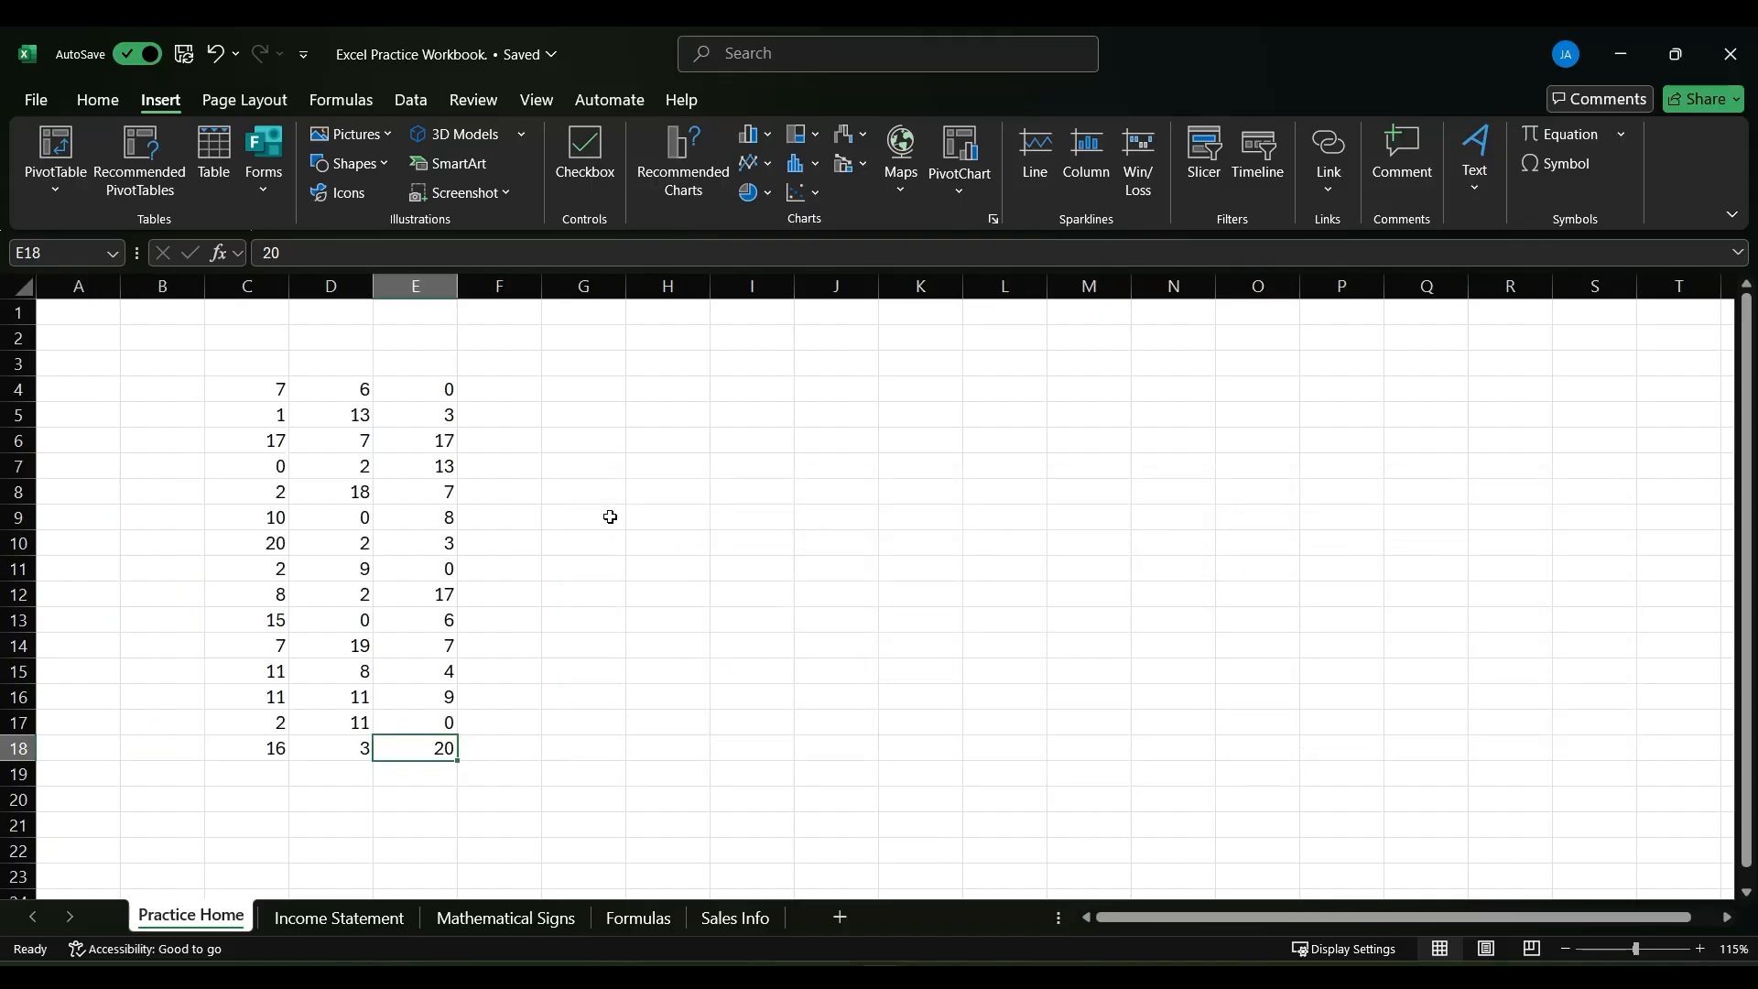
scroll(610, 516, right, 3)
scroll(610, 516, left, 3)
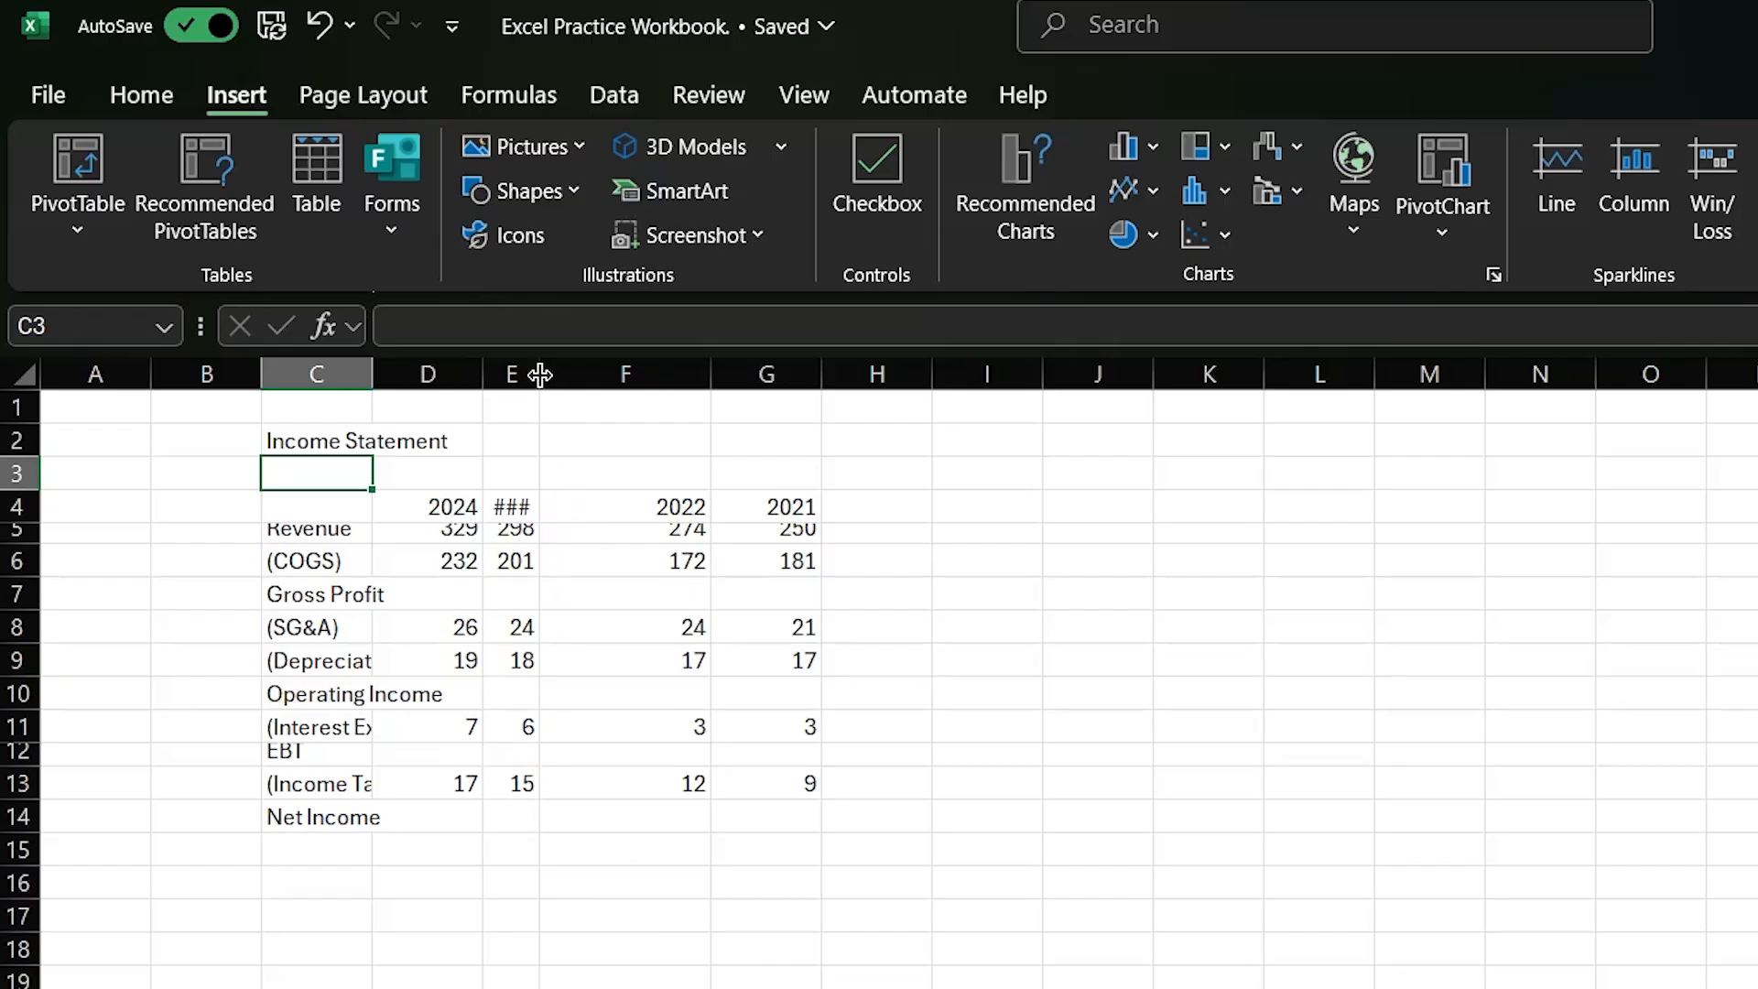
- Widen column E on the Income Statement sheet and AutoFit columns C through G to their contents
drag(539, 374, 567, 374)
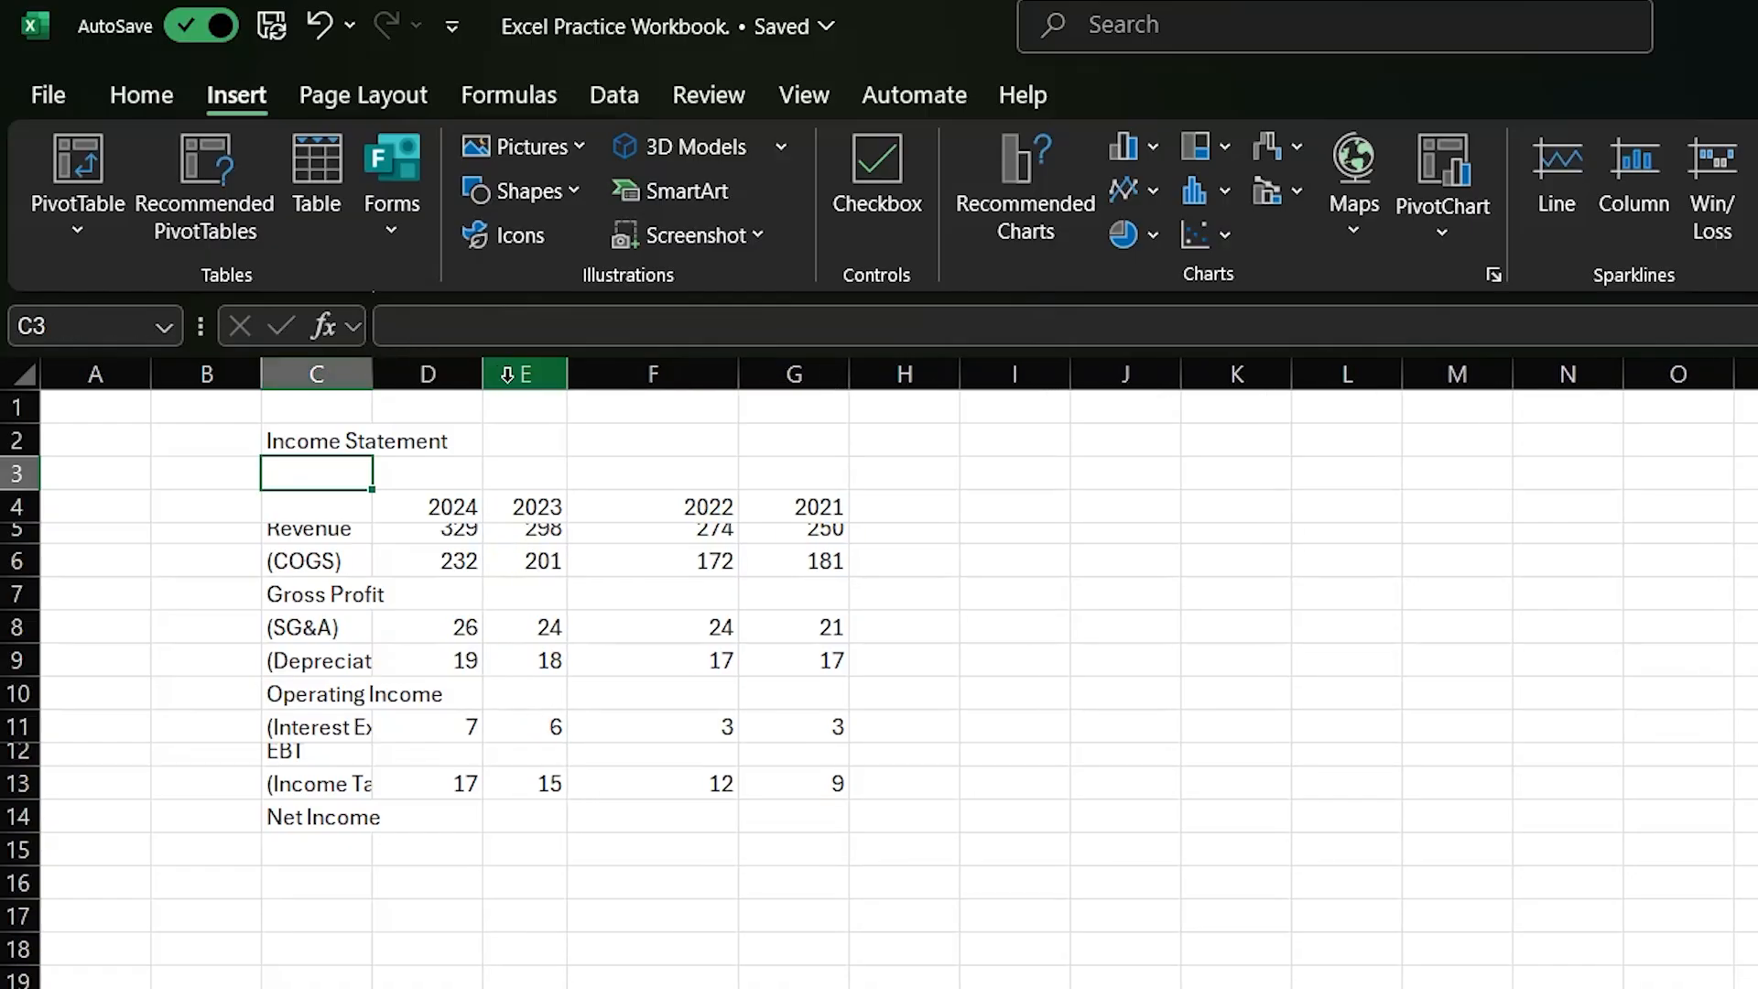
drag(483, 374, 710, 378)
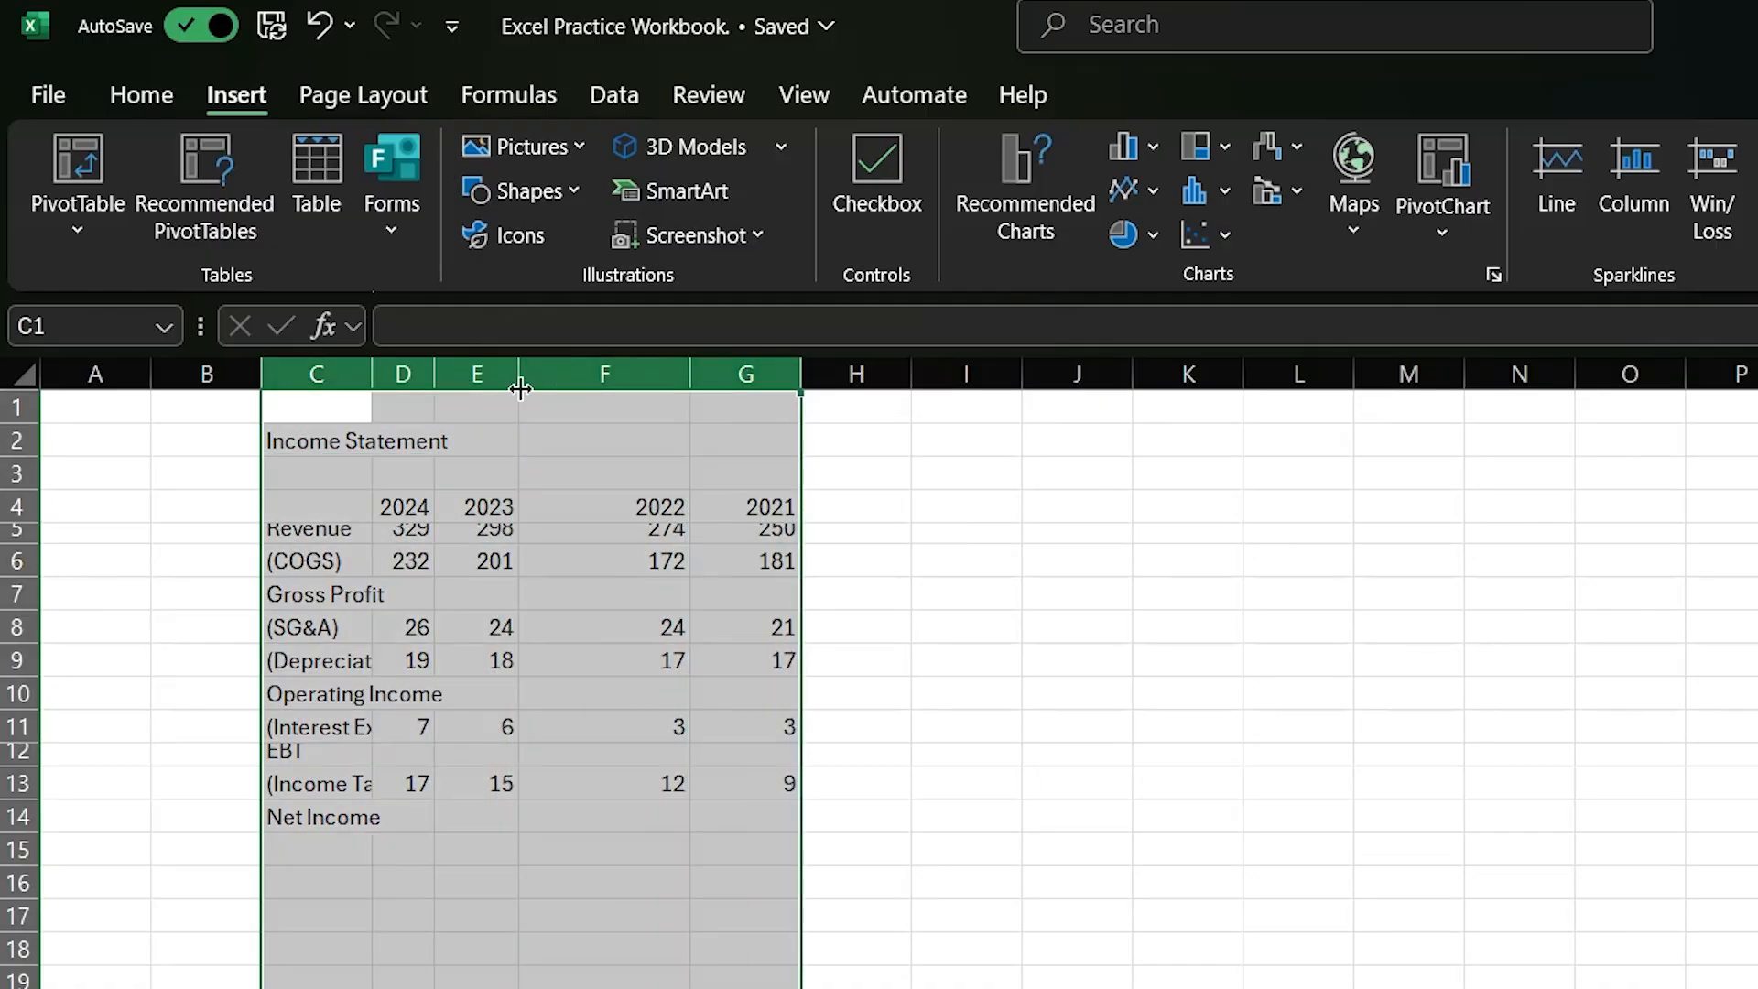
double_click(370, 375)
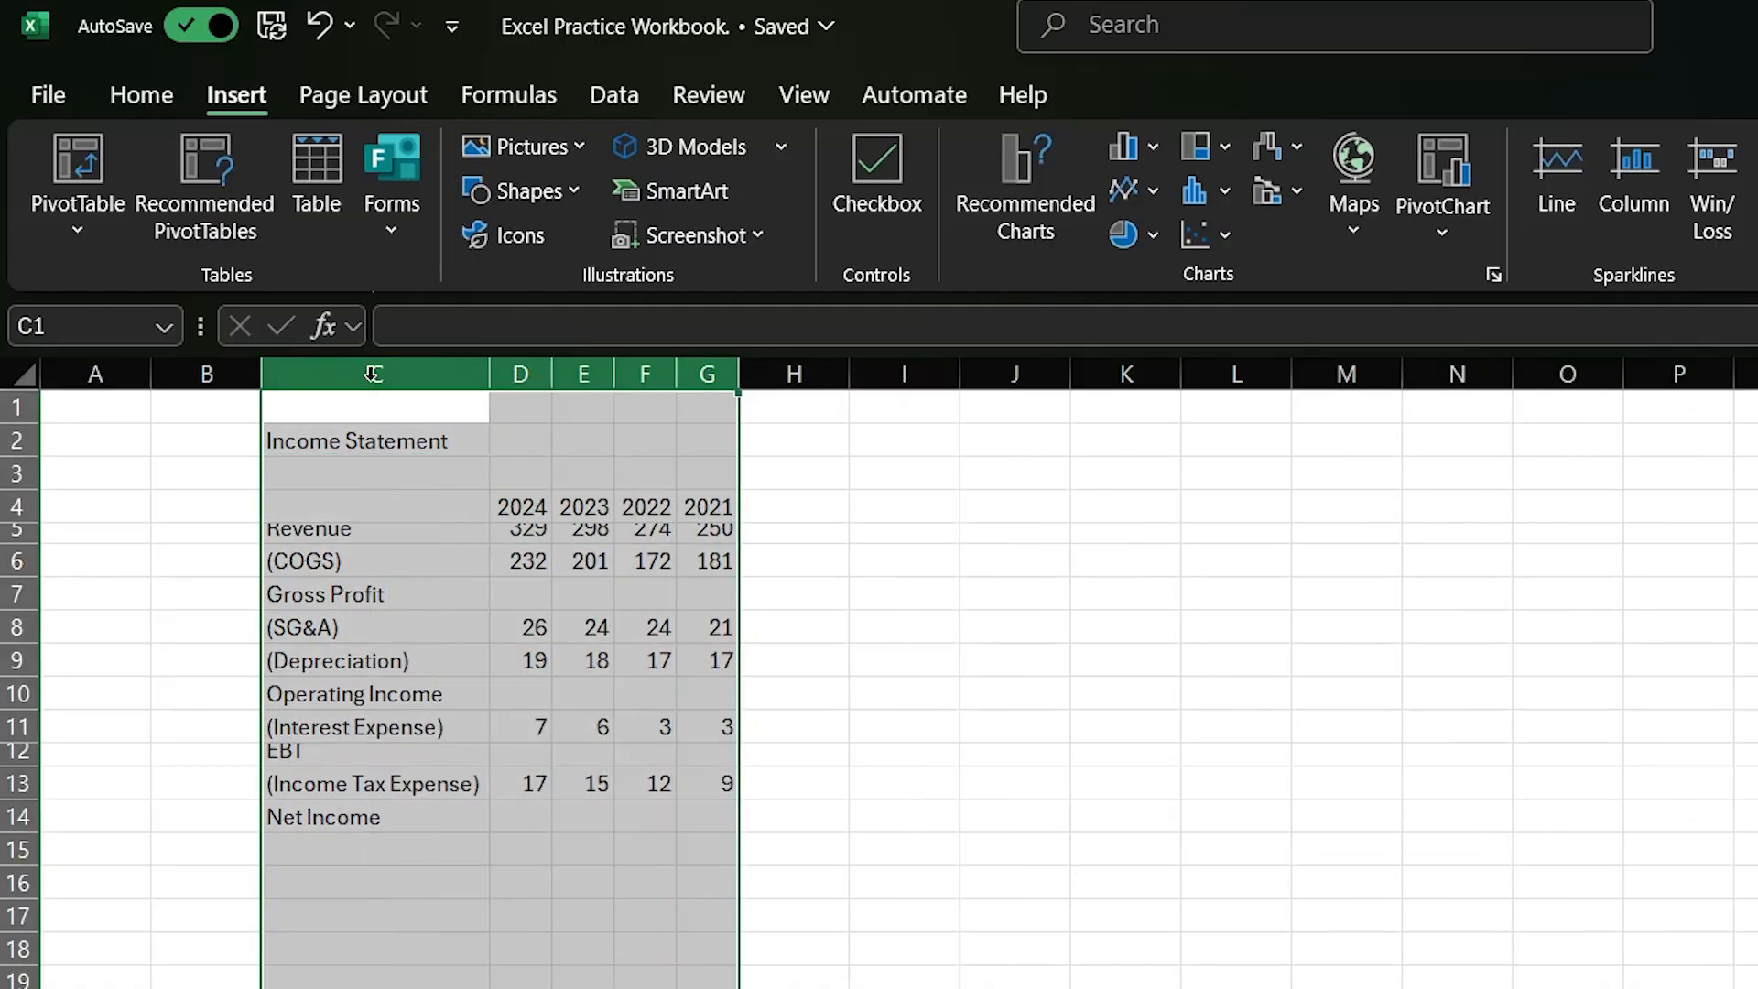
- AutoFit the height of rows 4 through 14 so the income statement lines have matching row heights
drag(18, 506, 18, 817)
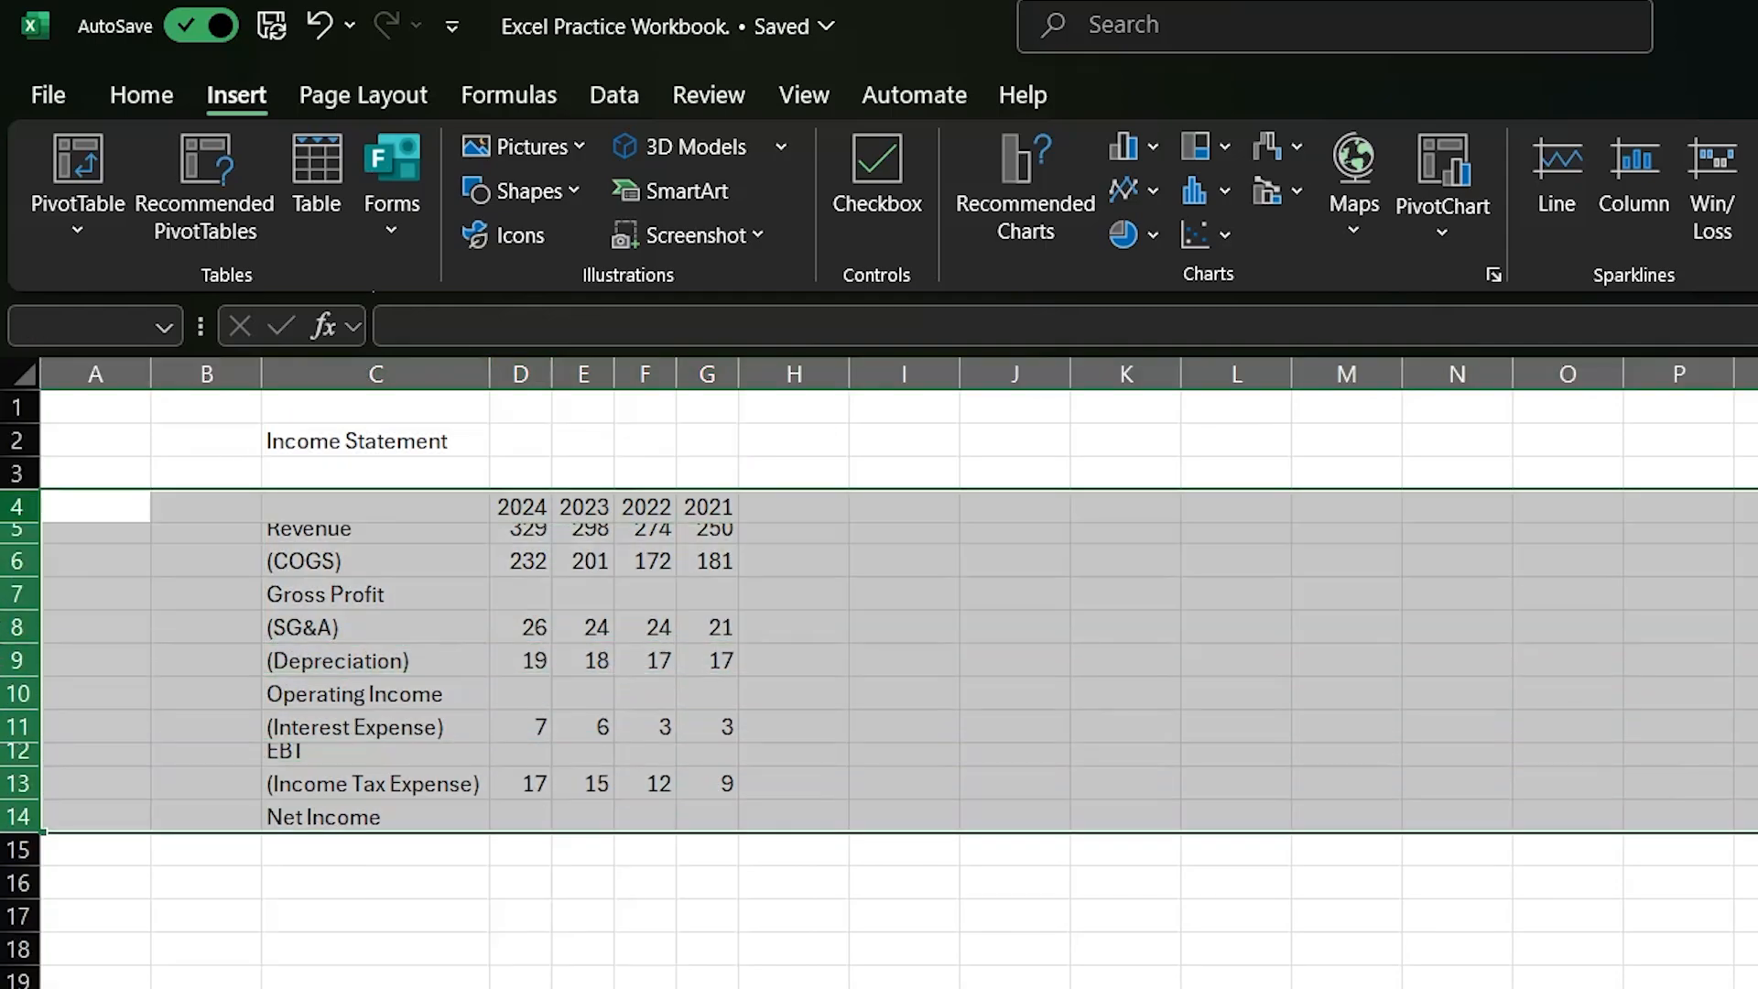
double_click(23, 800)
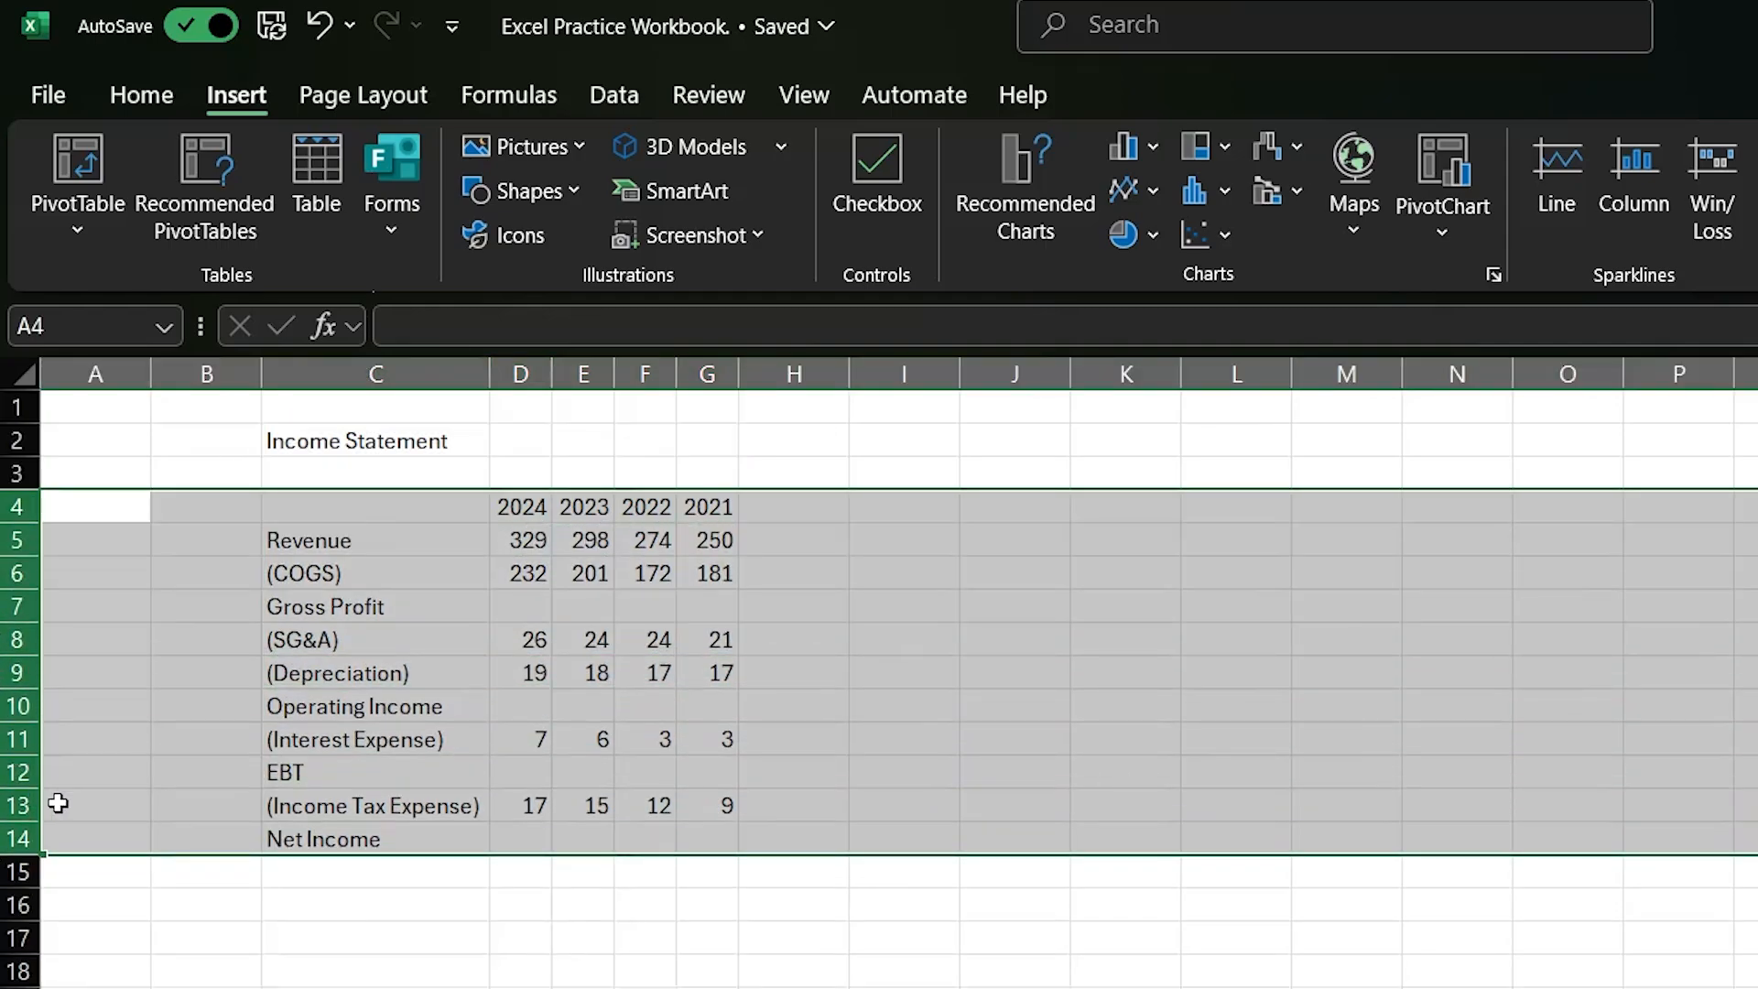
click(336, 917)
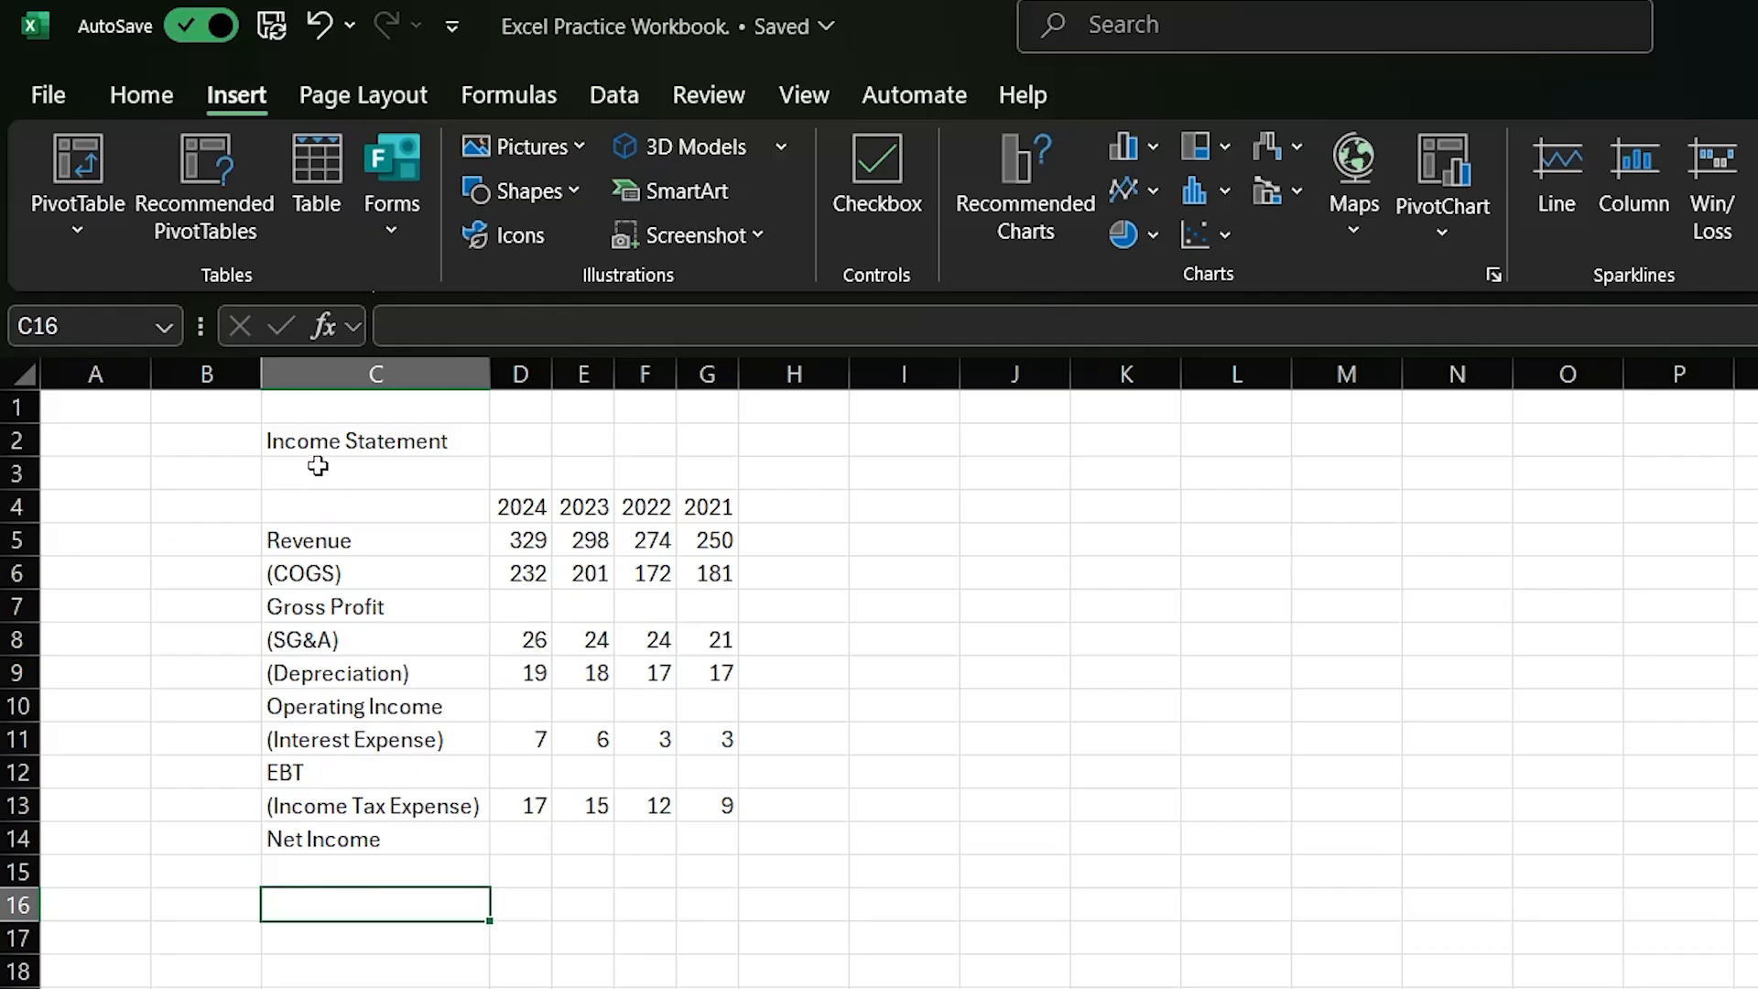
- Merge and centre the Income Statement title across C2:G3
drag(306, 443, 700, 471)
click(128, 96)
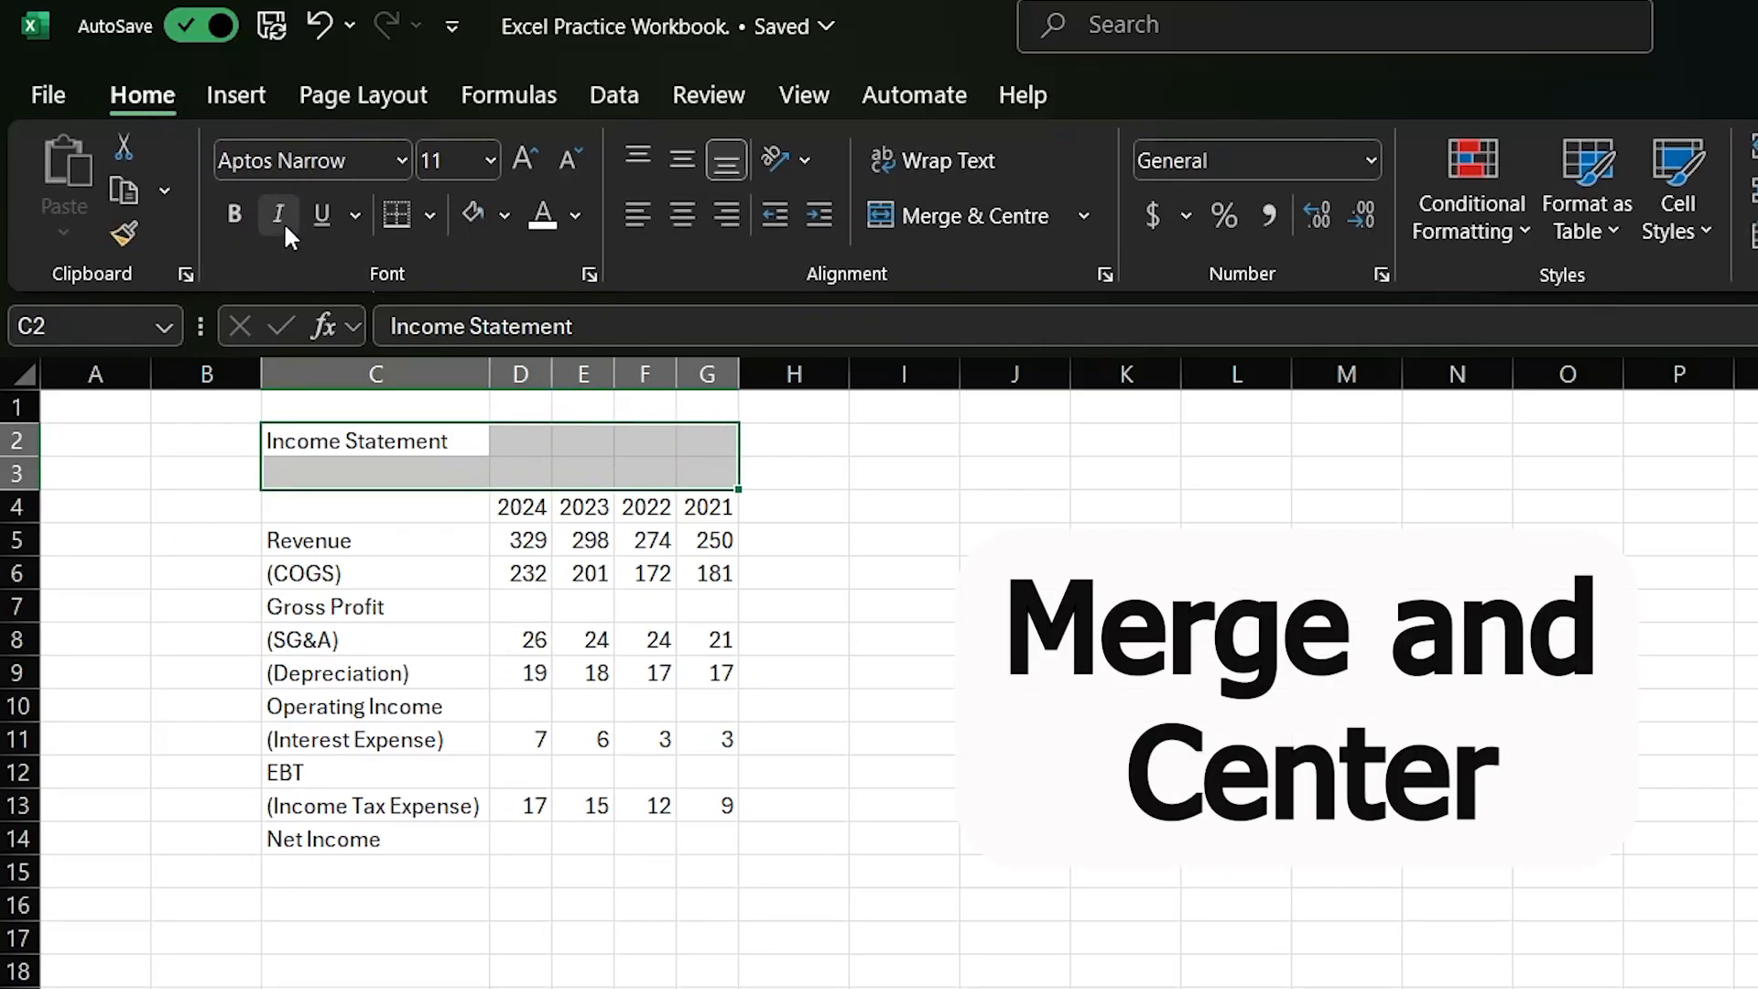
click(935, 218)
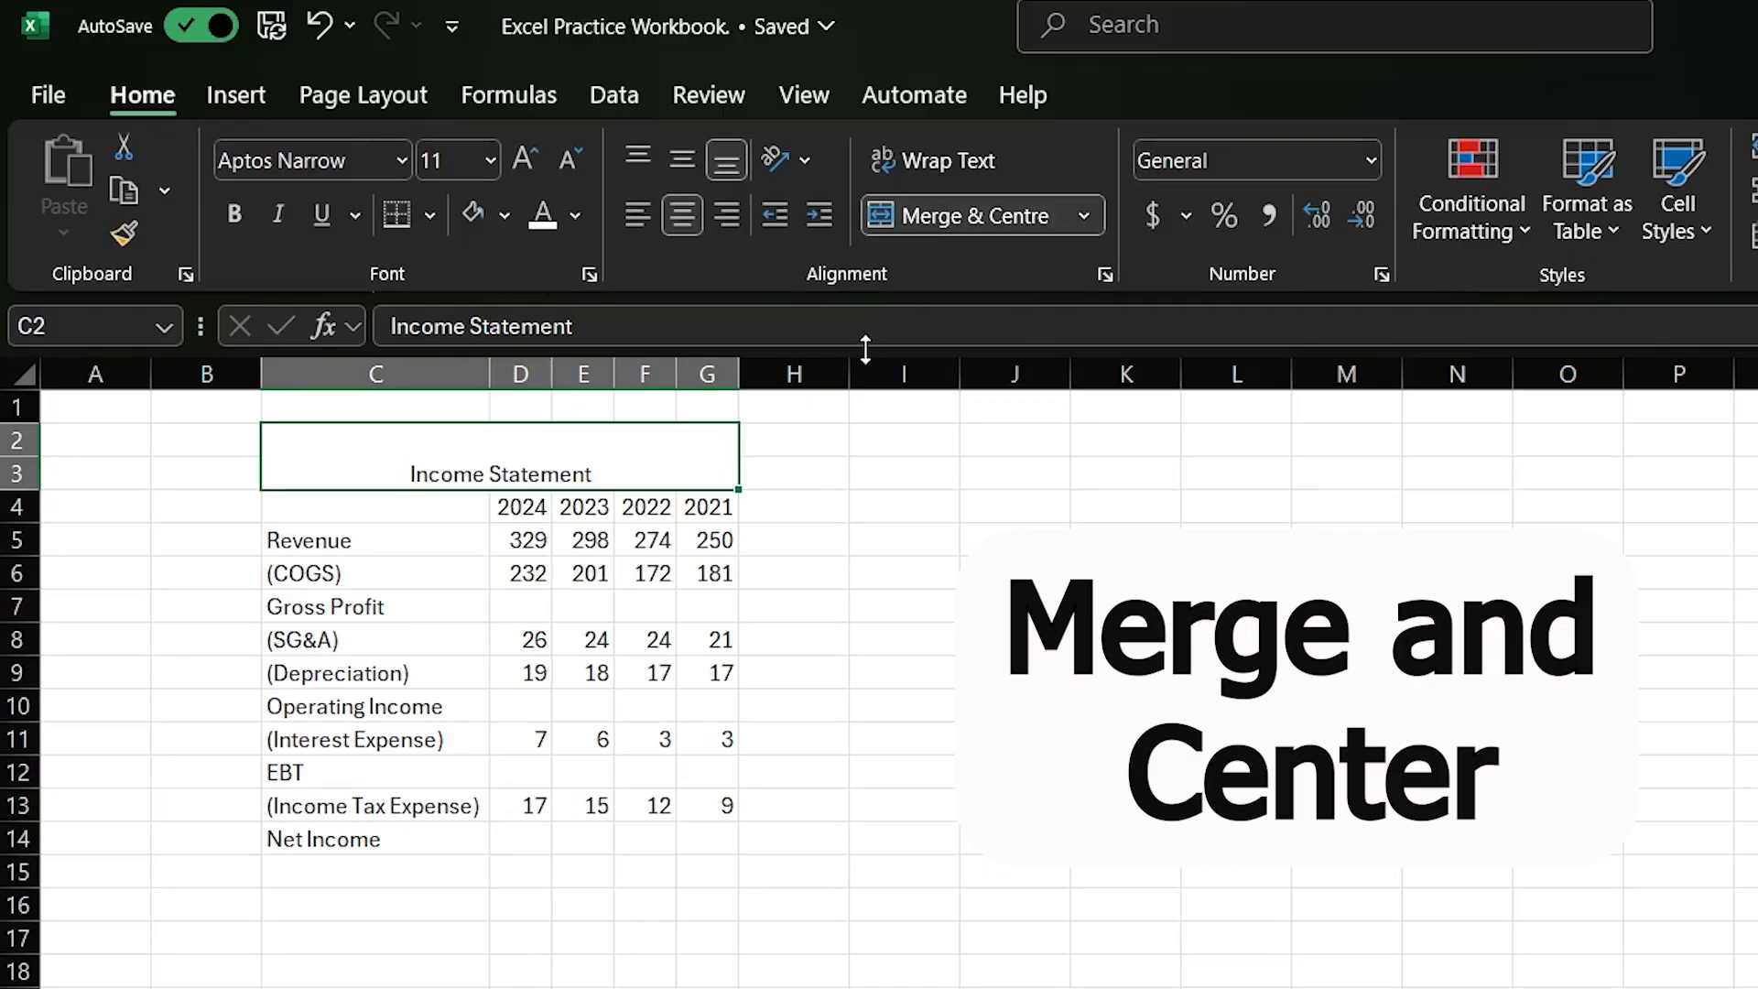
click(925, 743)
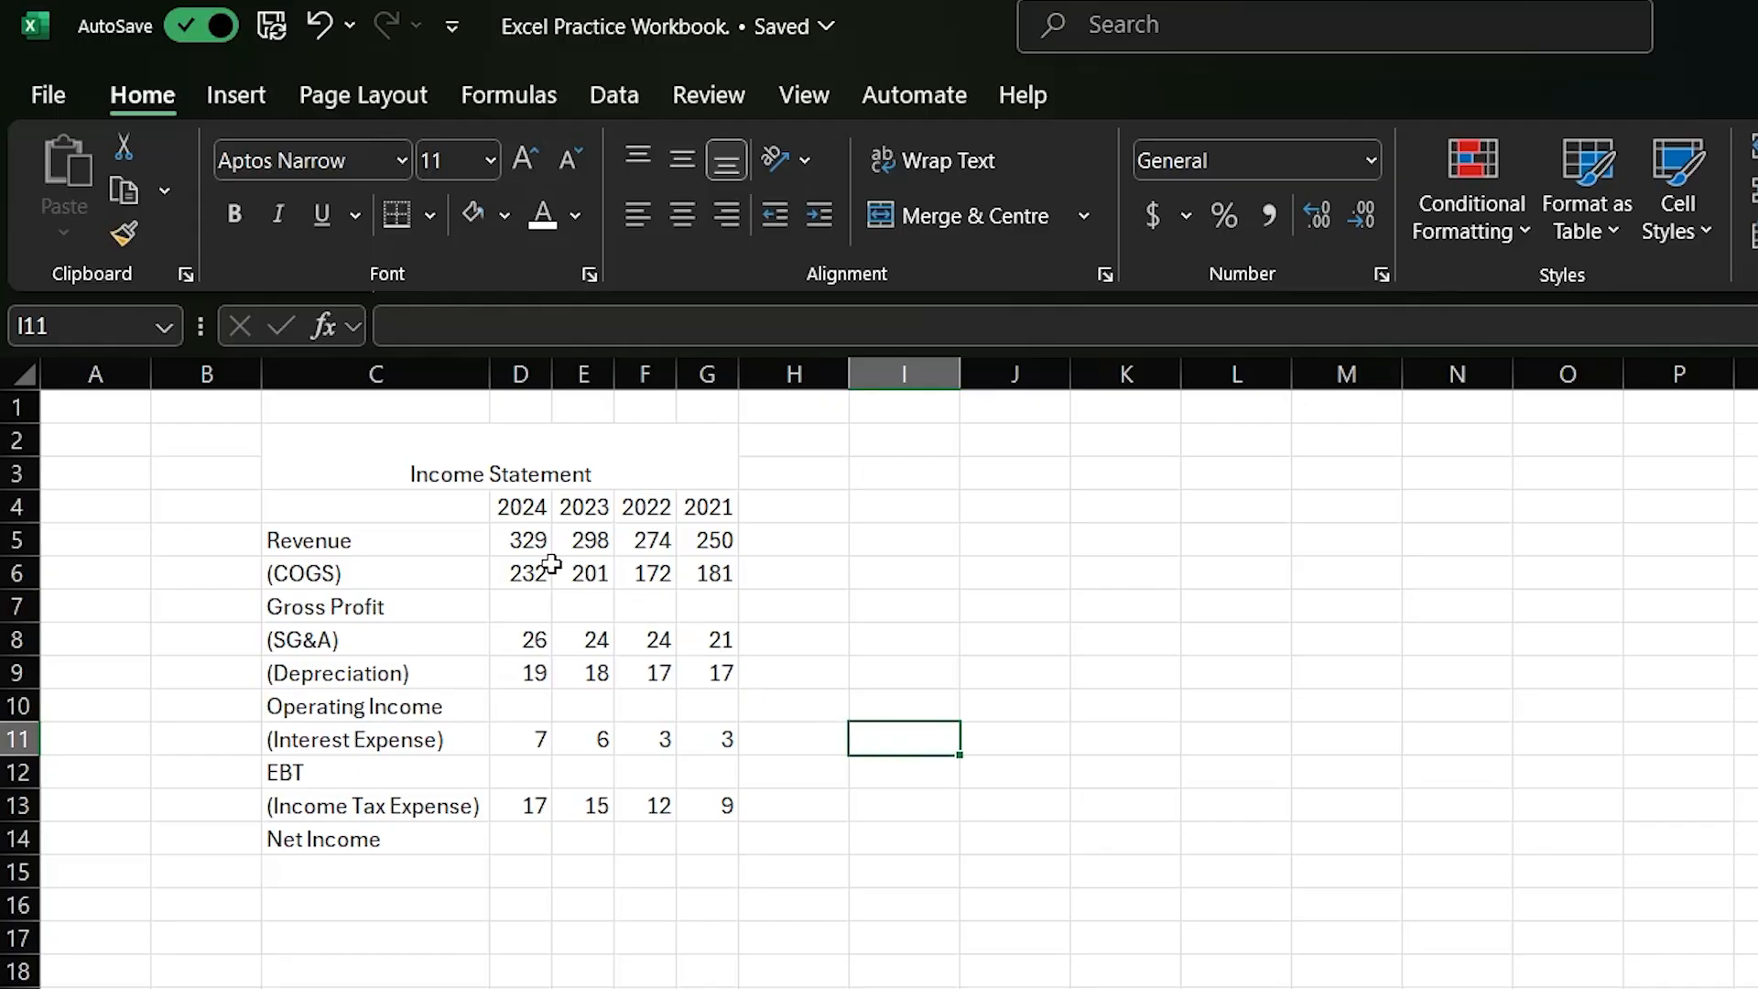
- Fill the year header row C4:G4 with a deep blue from the standard palette of additional colours
click(410, 509)
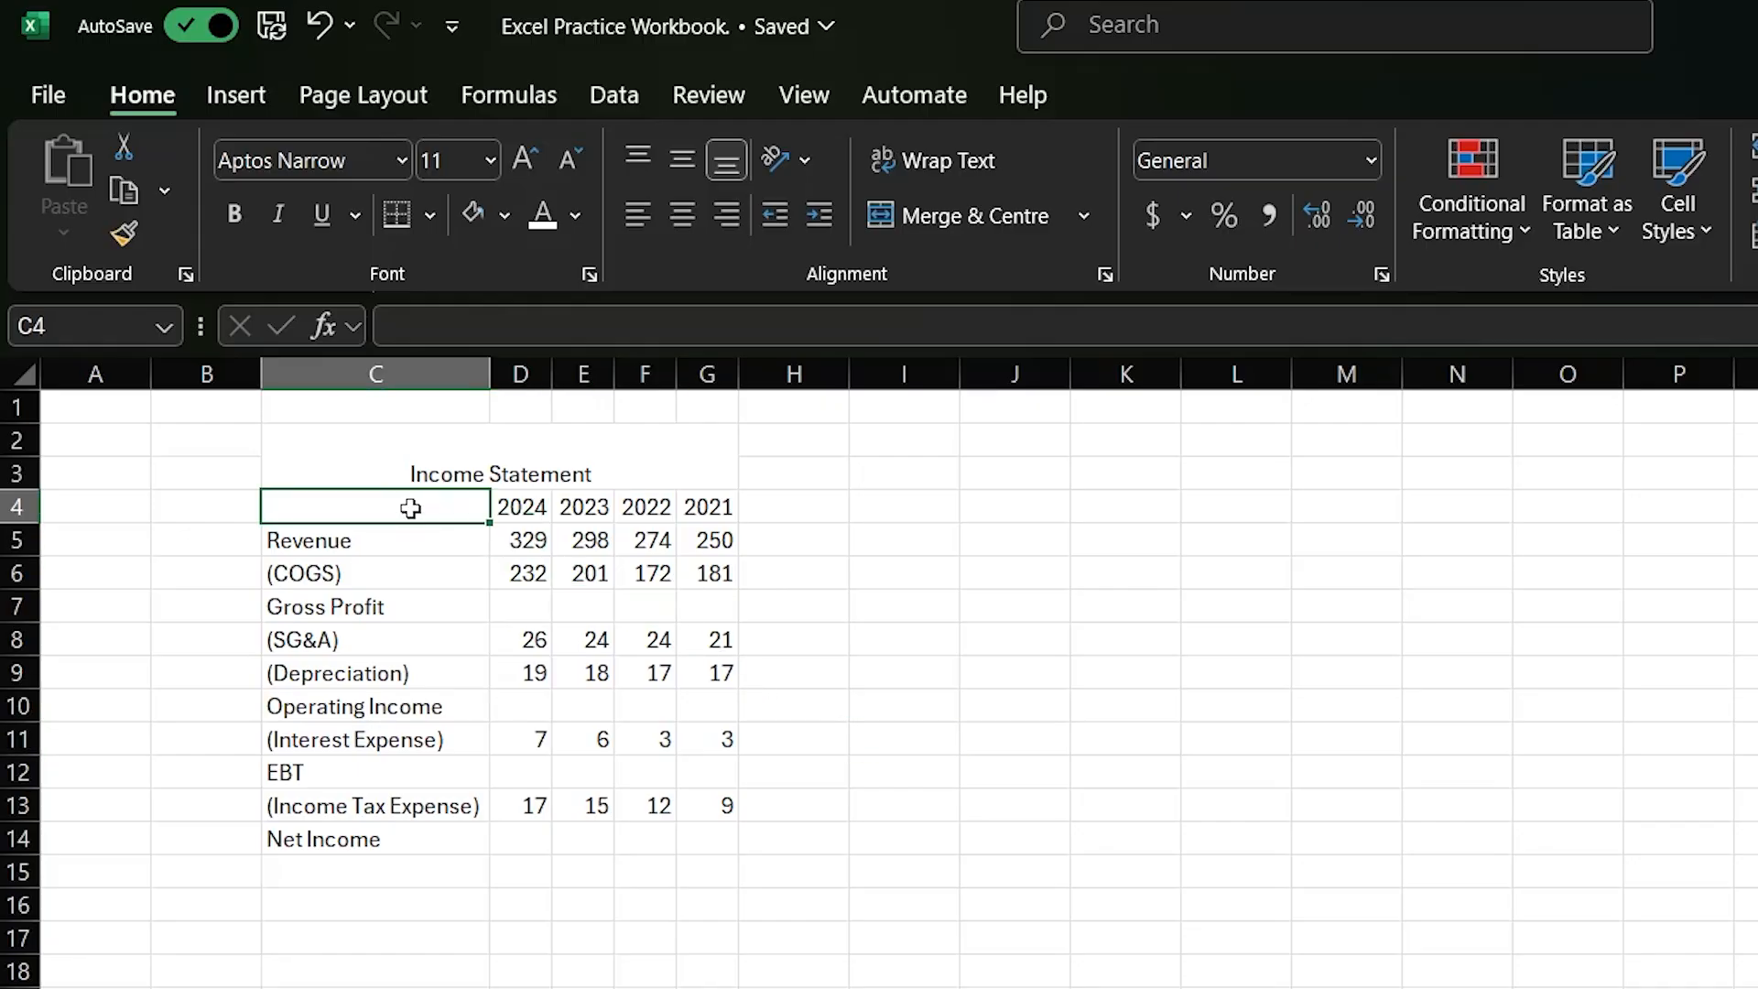
key(shift+Right)
key(shift+Right)
key(shift+Right)
key(shift+Right)
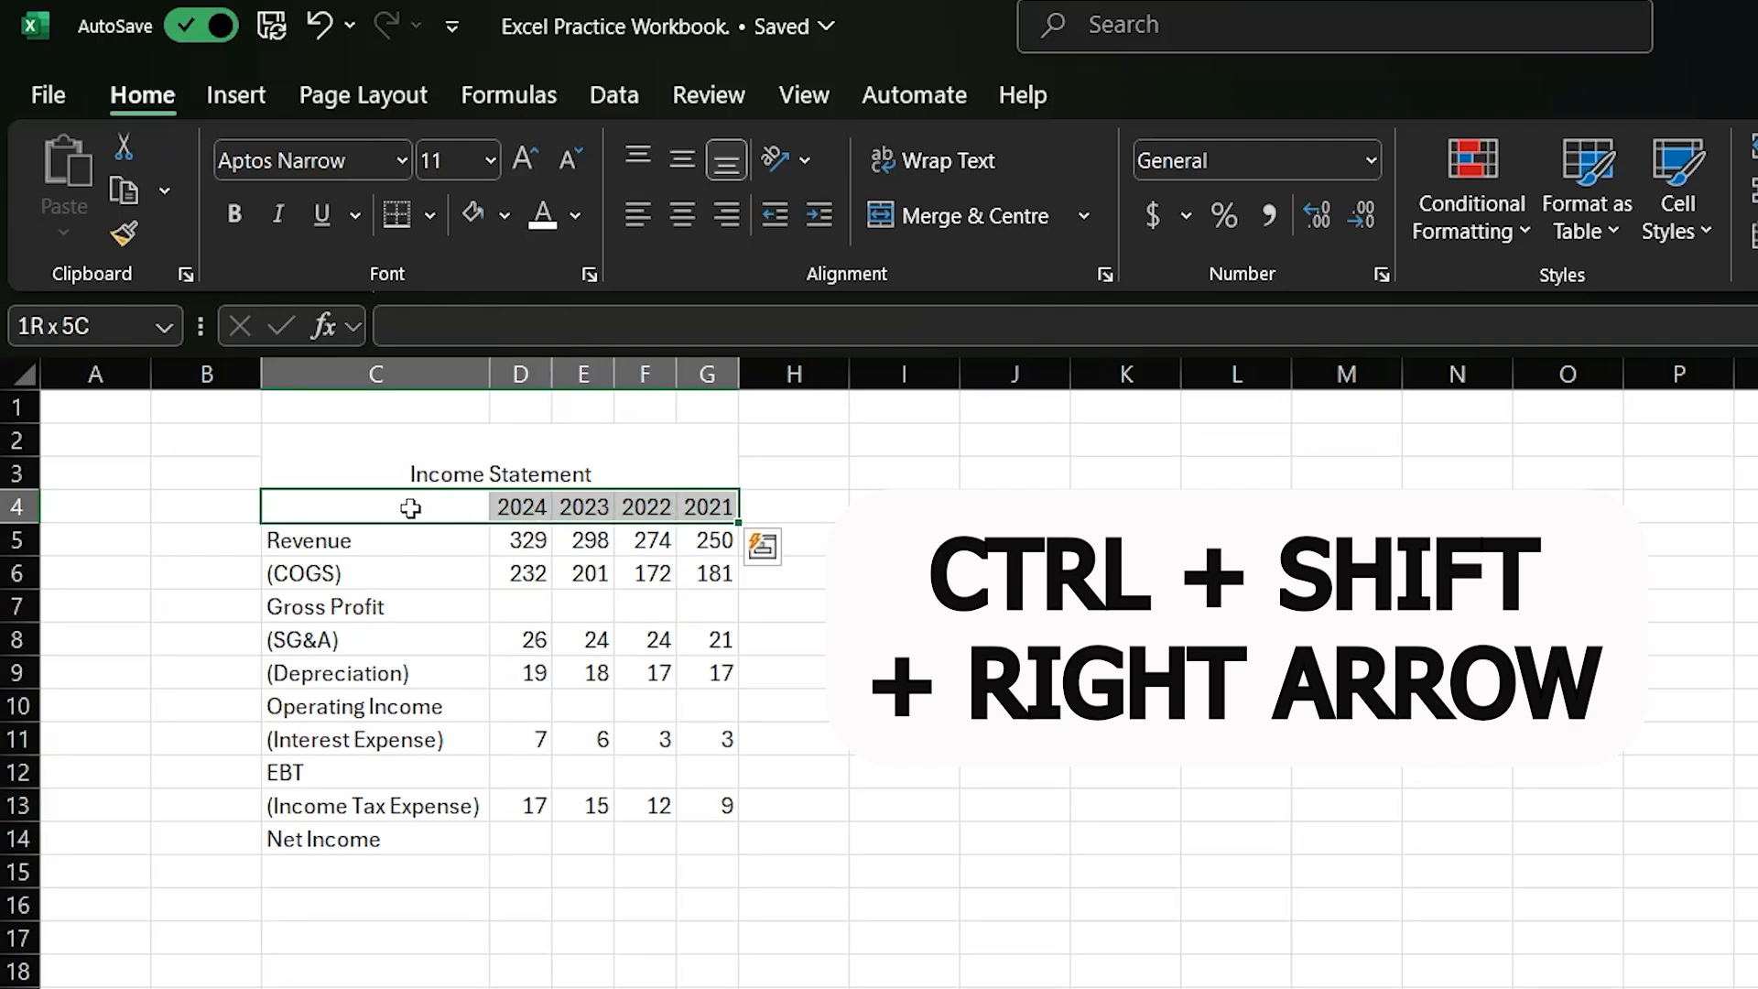
drag(411, 508, 712, 511)
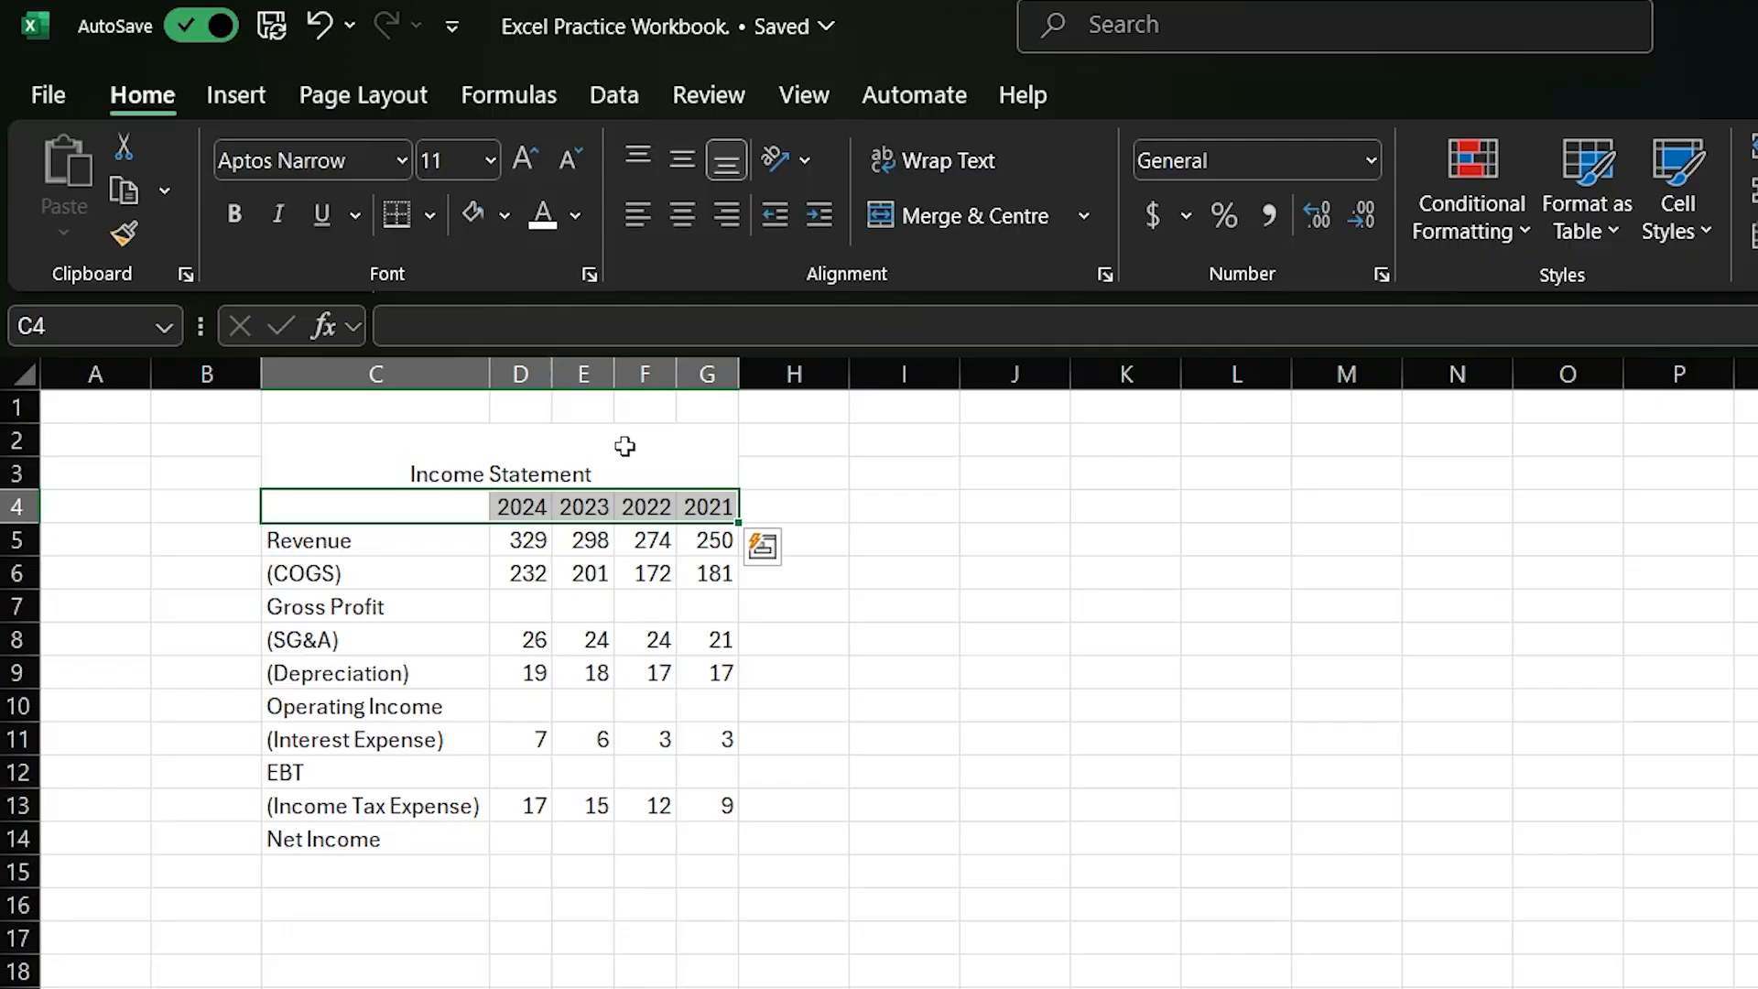
click(505, 216)
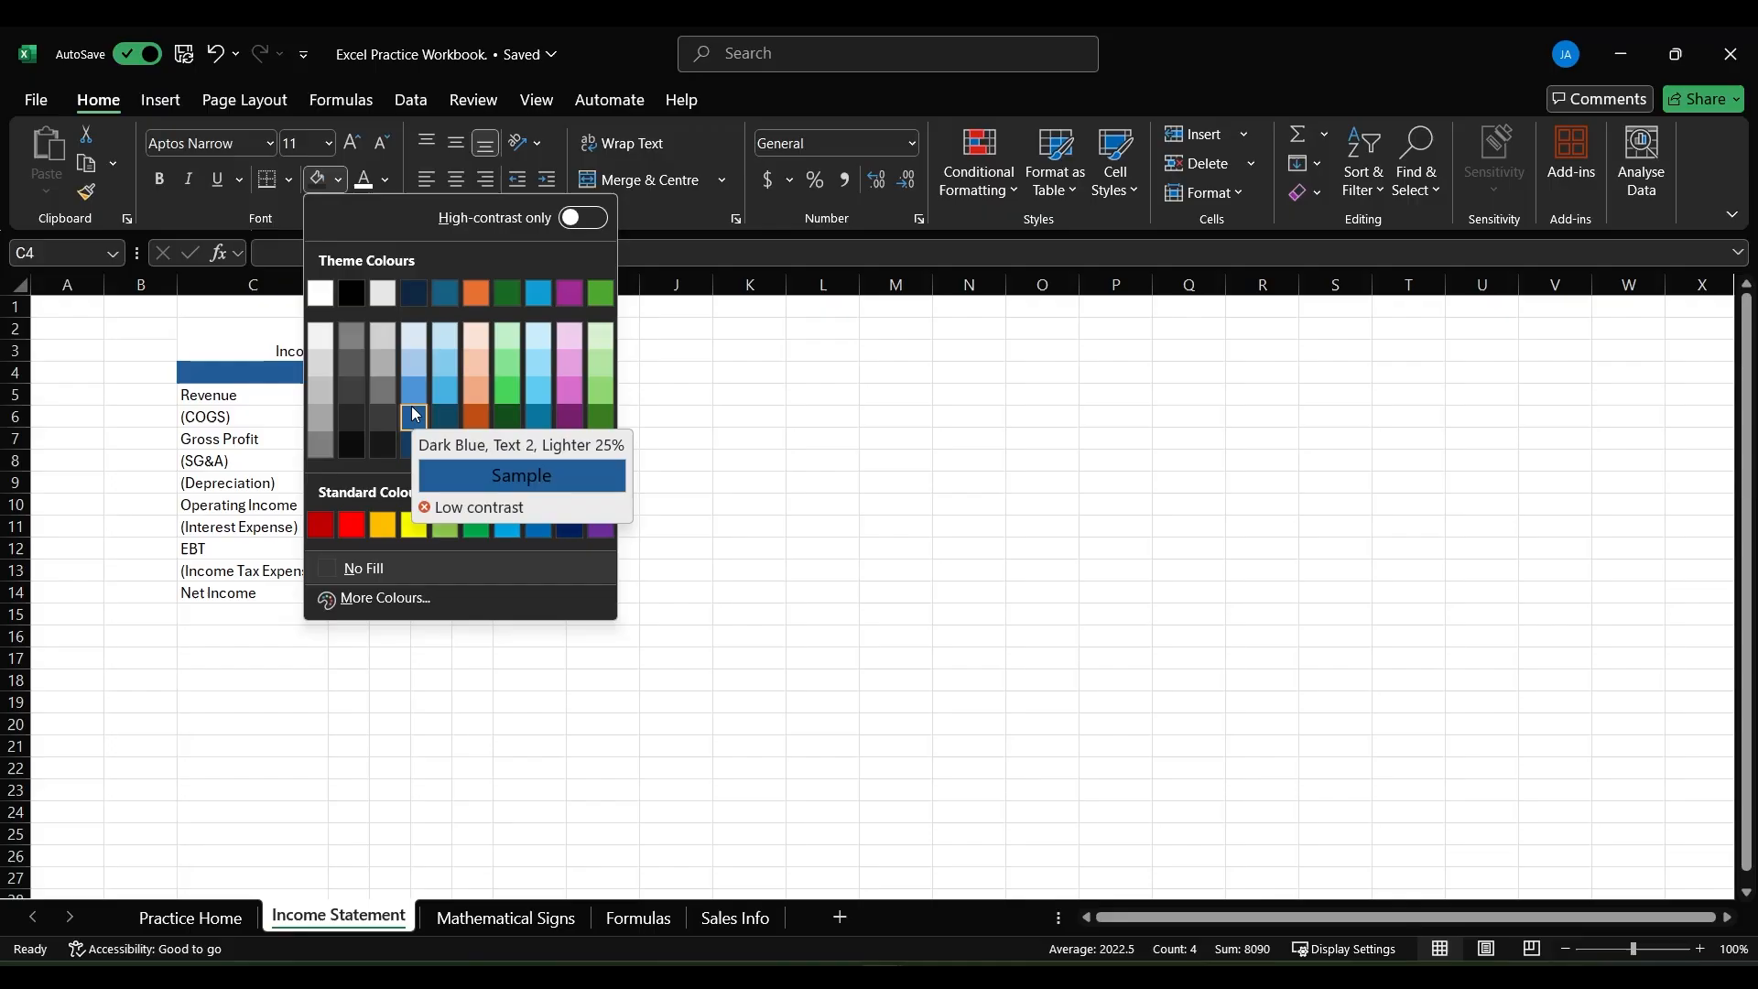
click(385, 600)
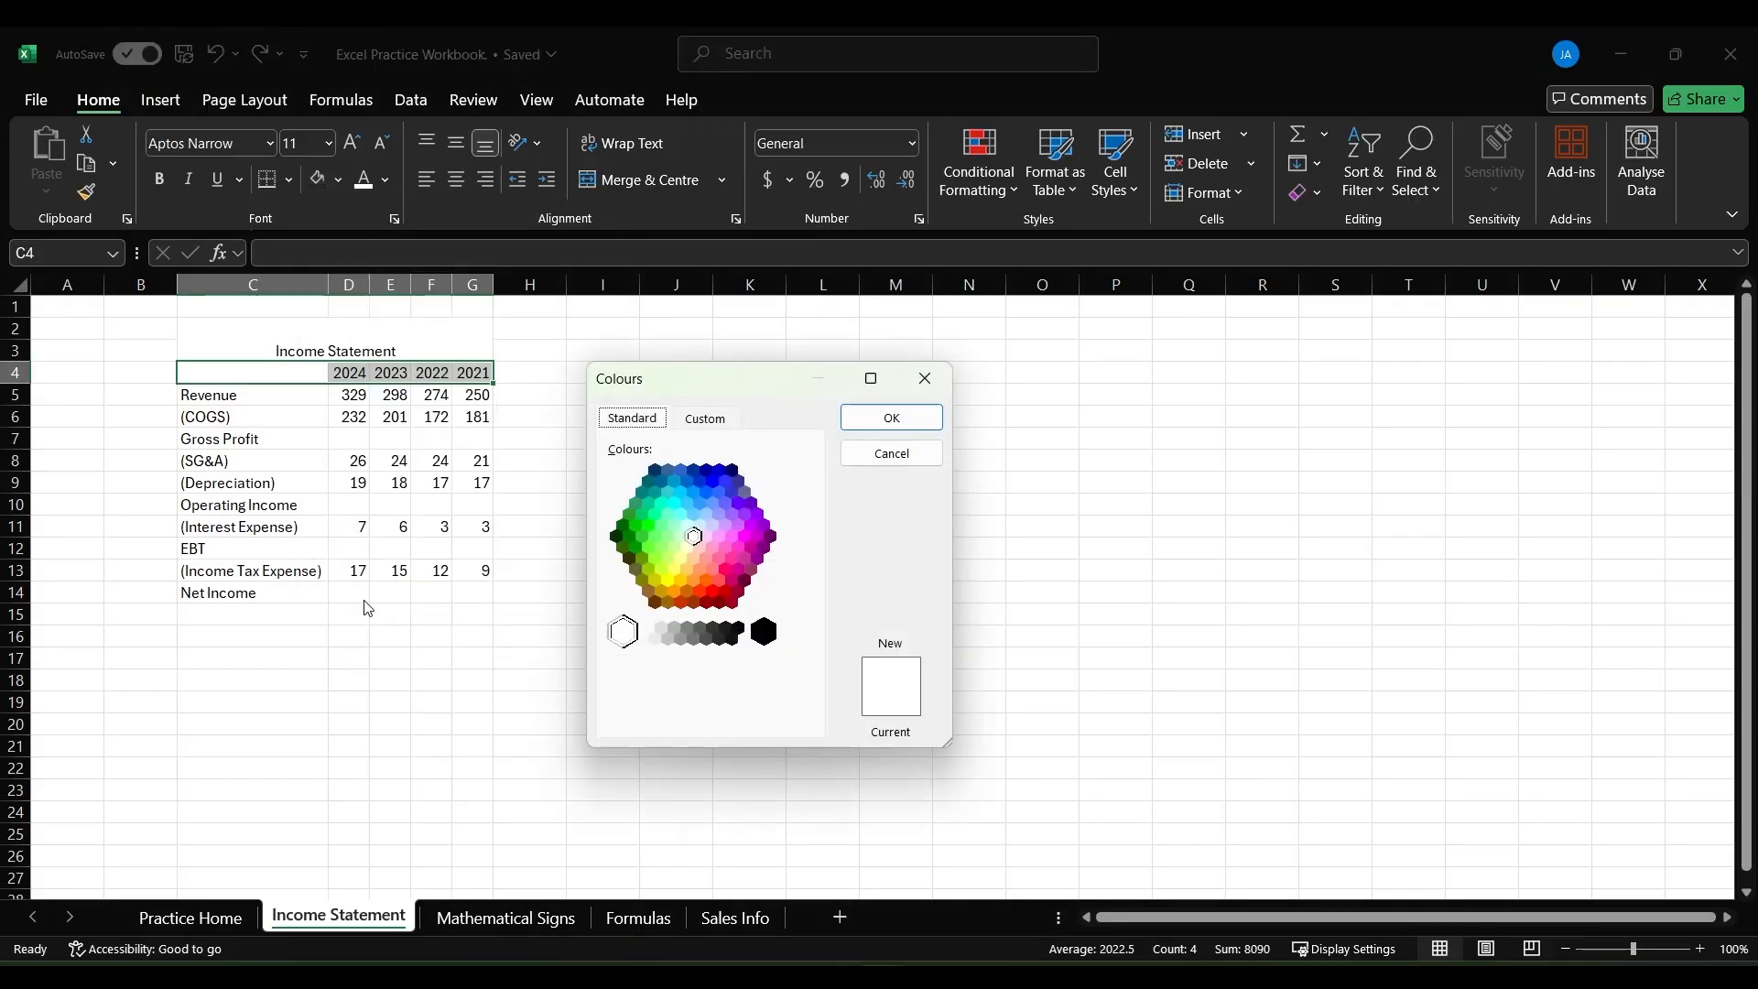
click(714, 480)
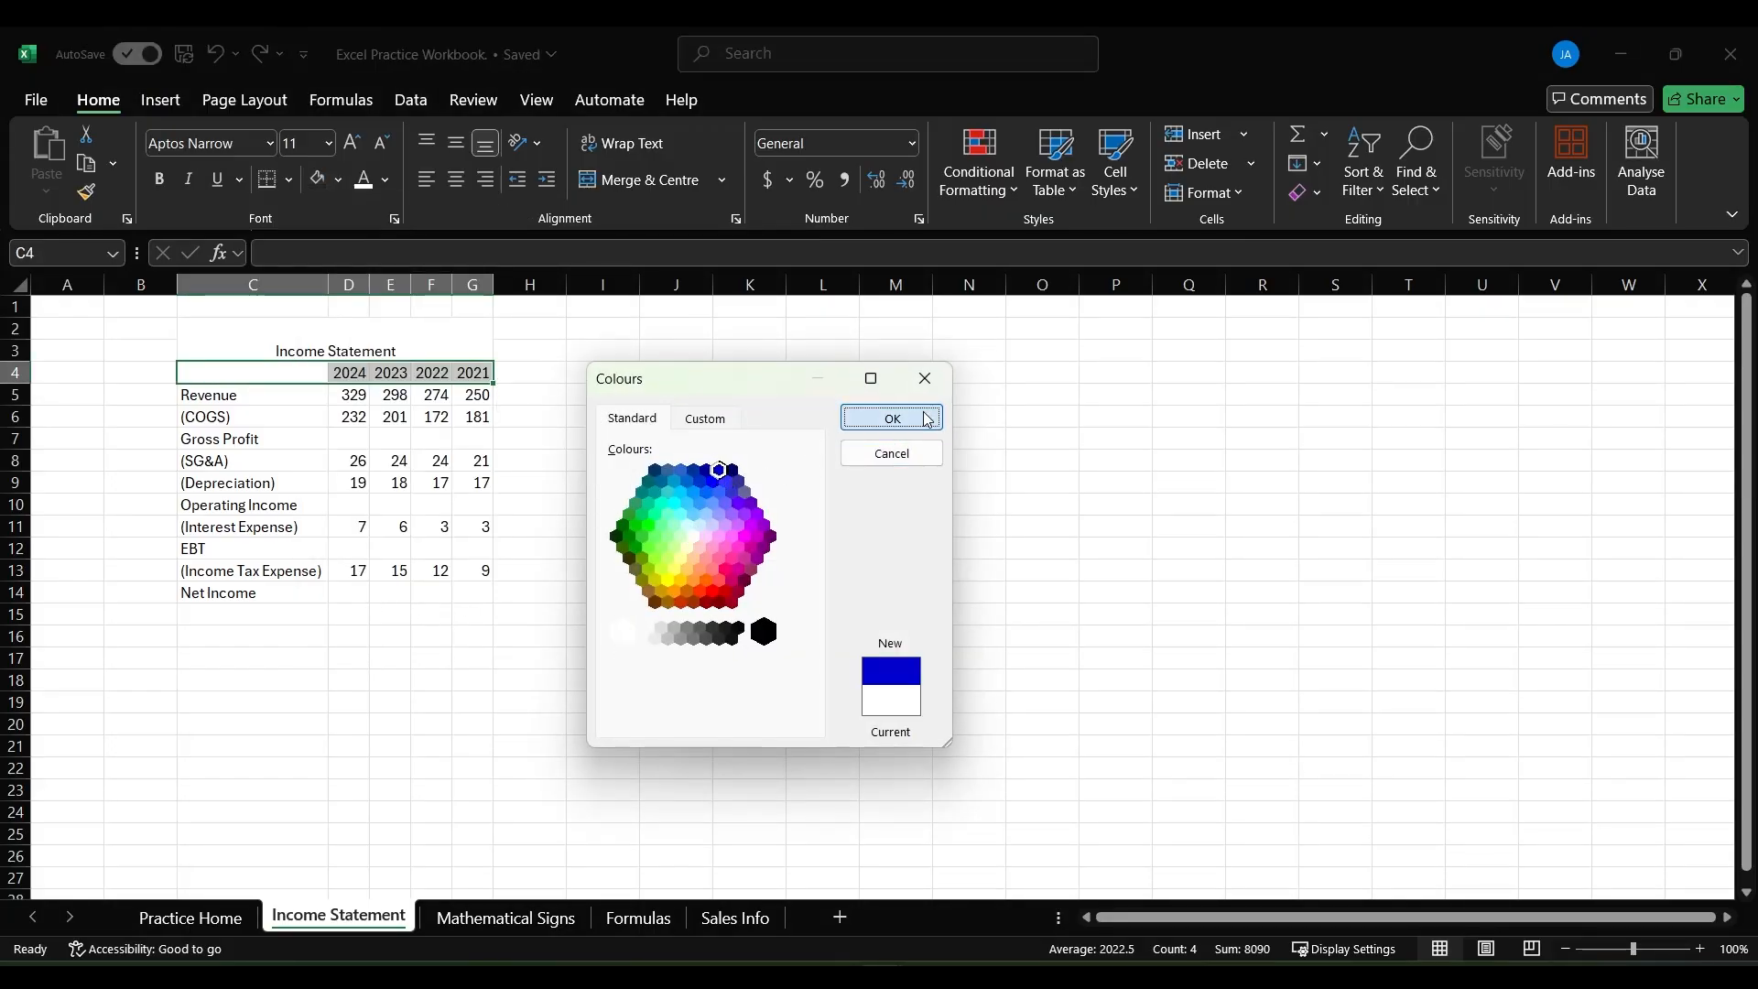
click(891, 417)
click(390, 636)
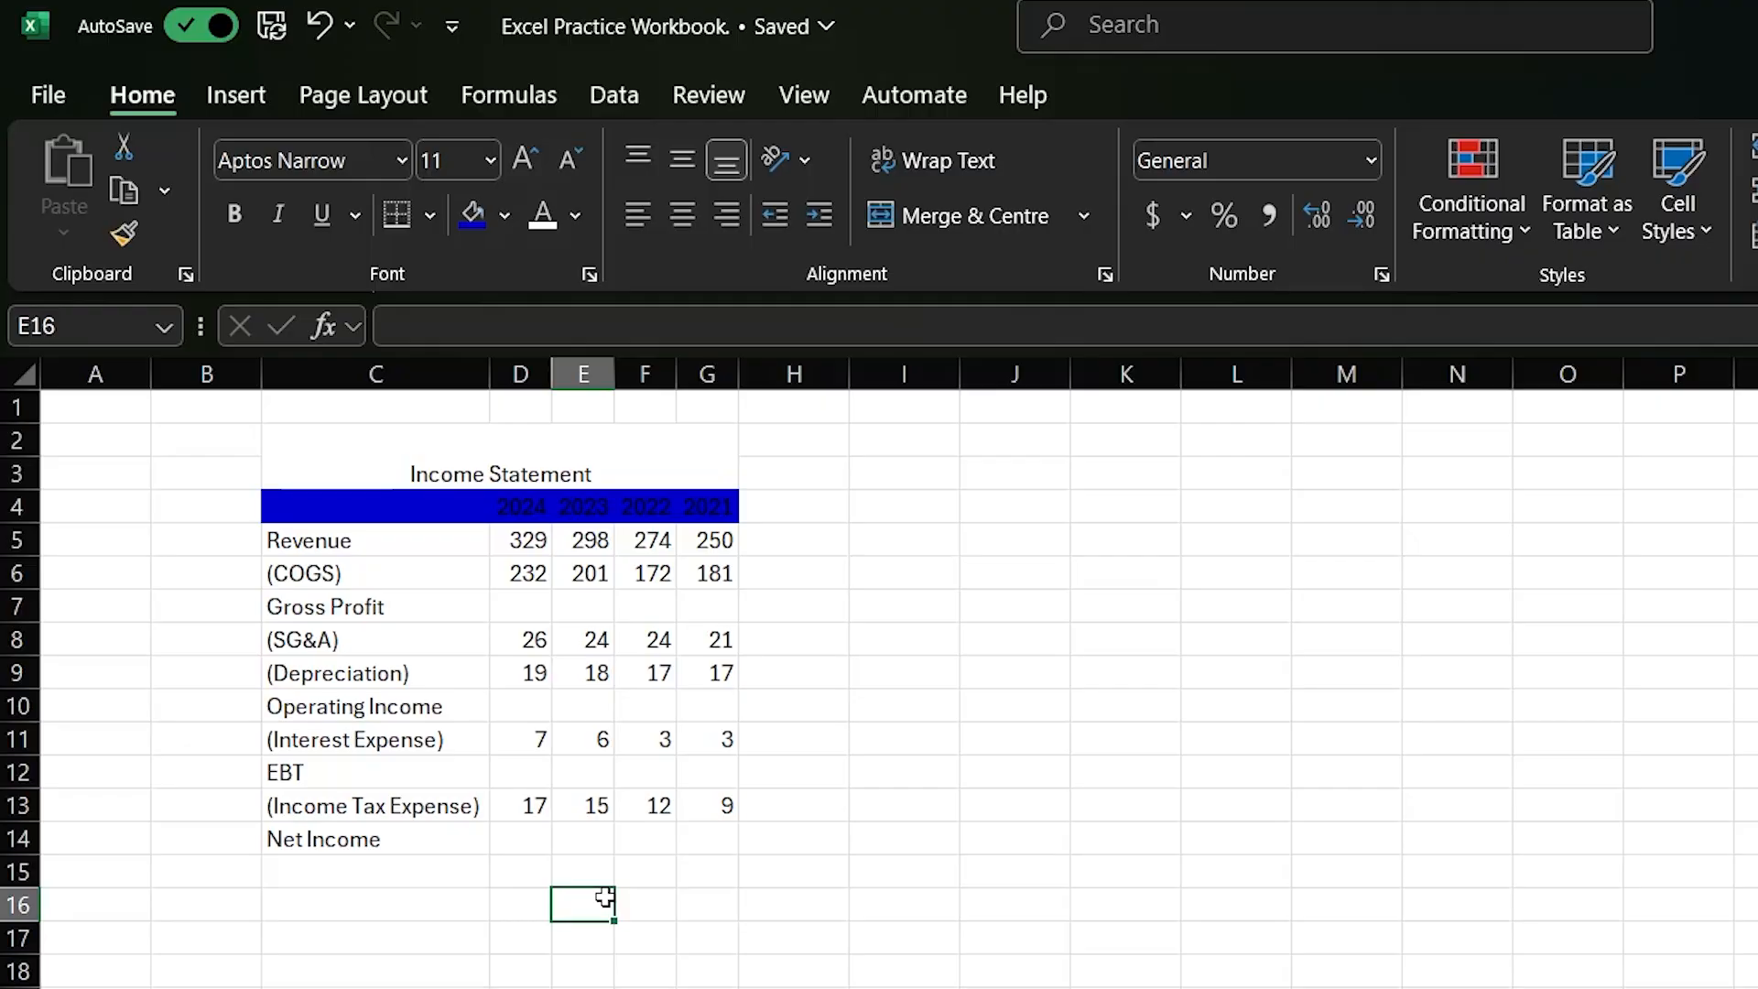
- Set the font colour of the blue header row C4:G4 to white
drag(348, 510, 692, 510)
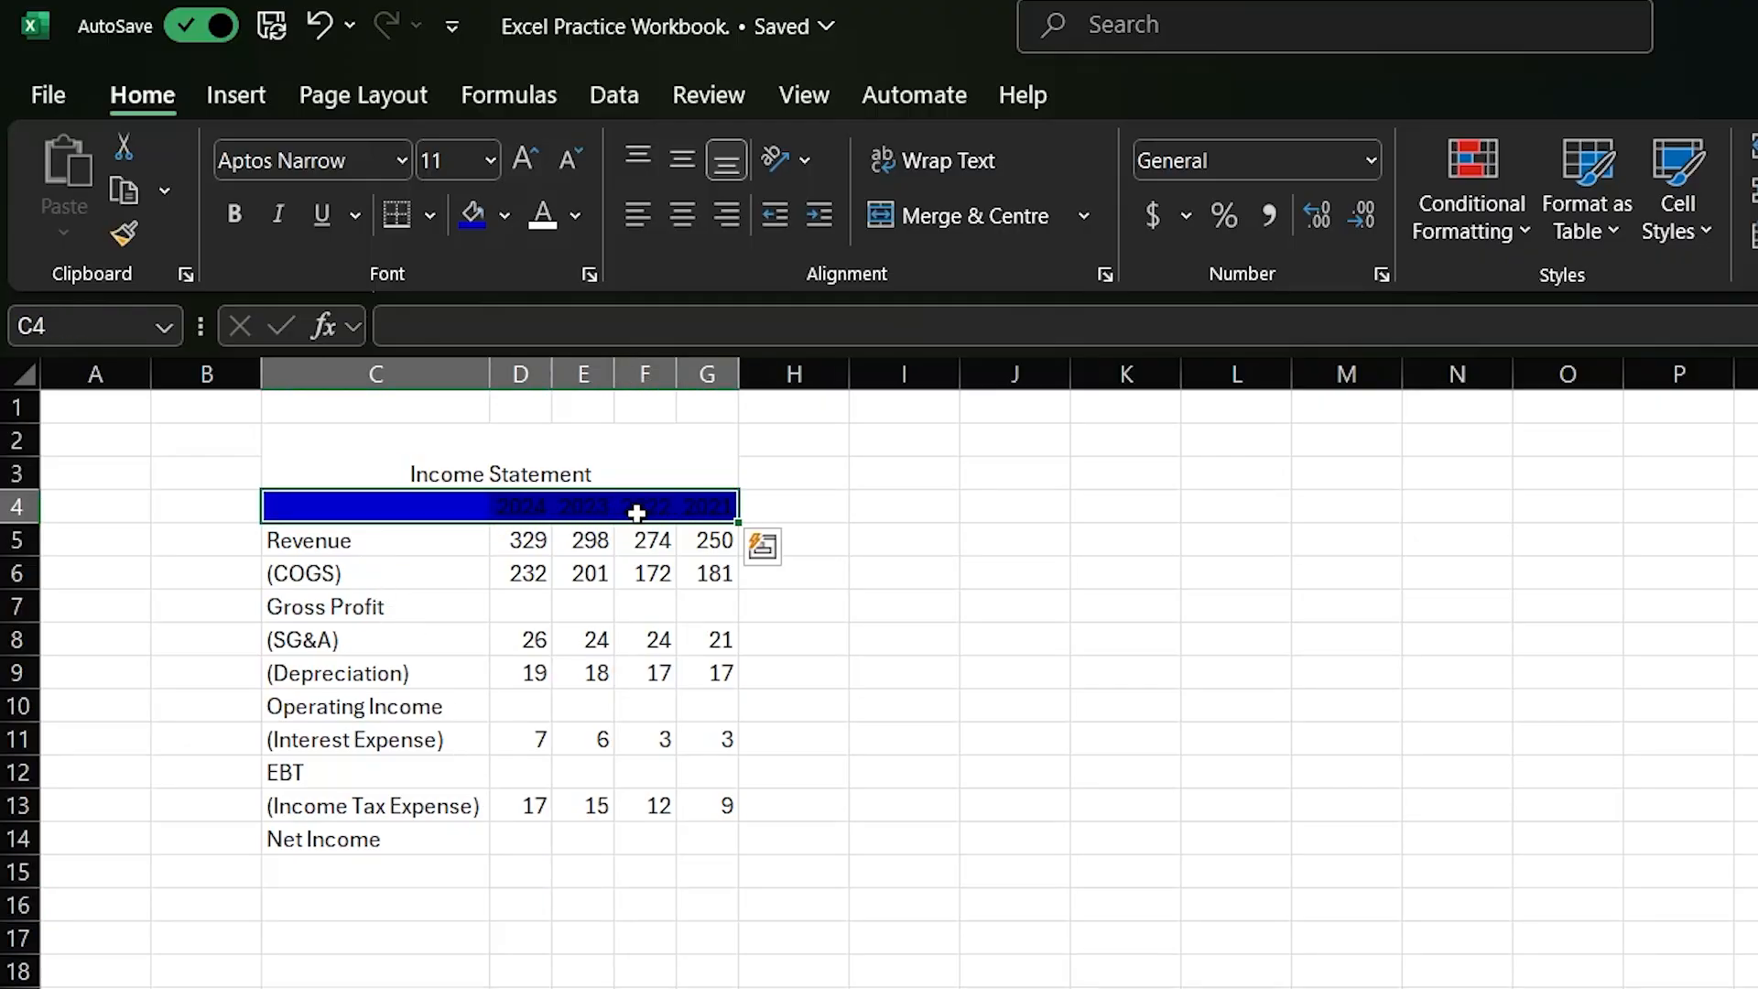
click(575, 216)
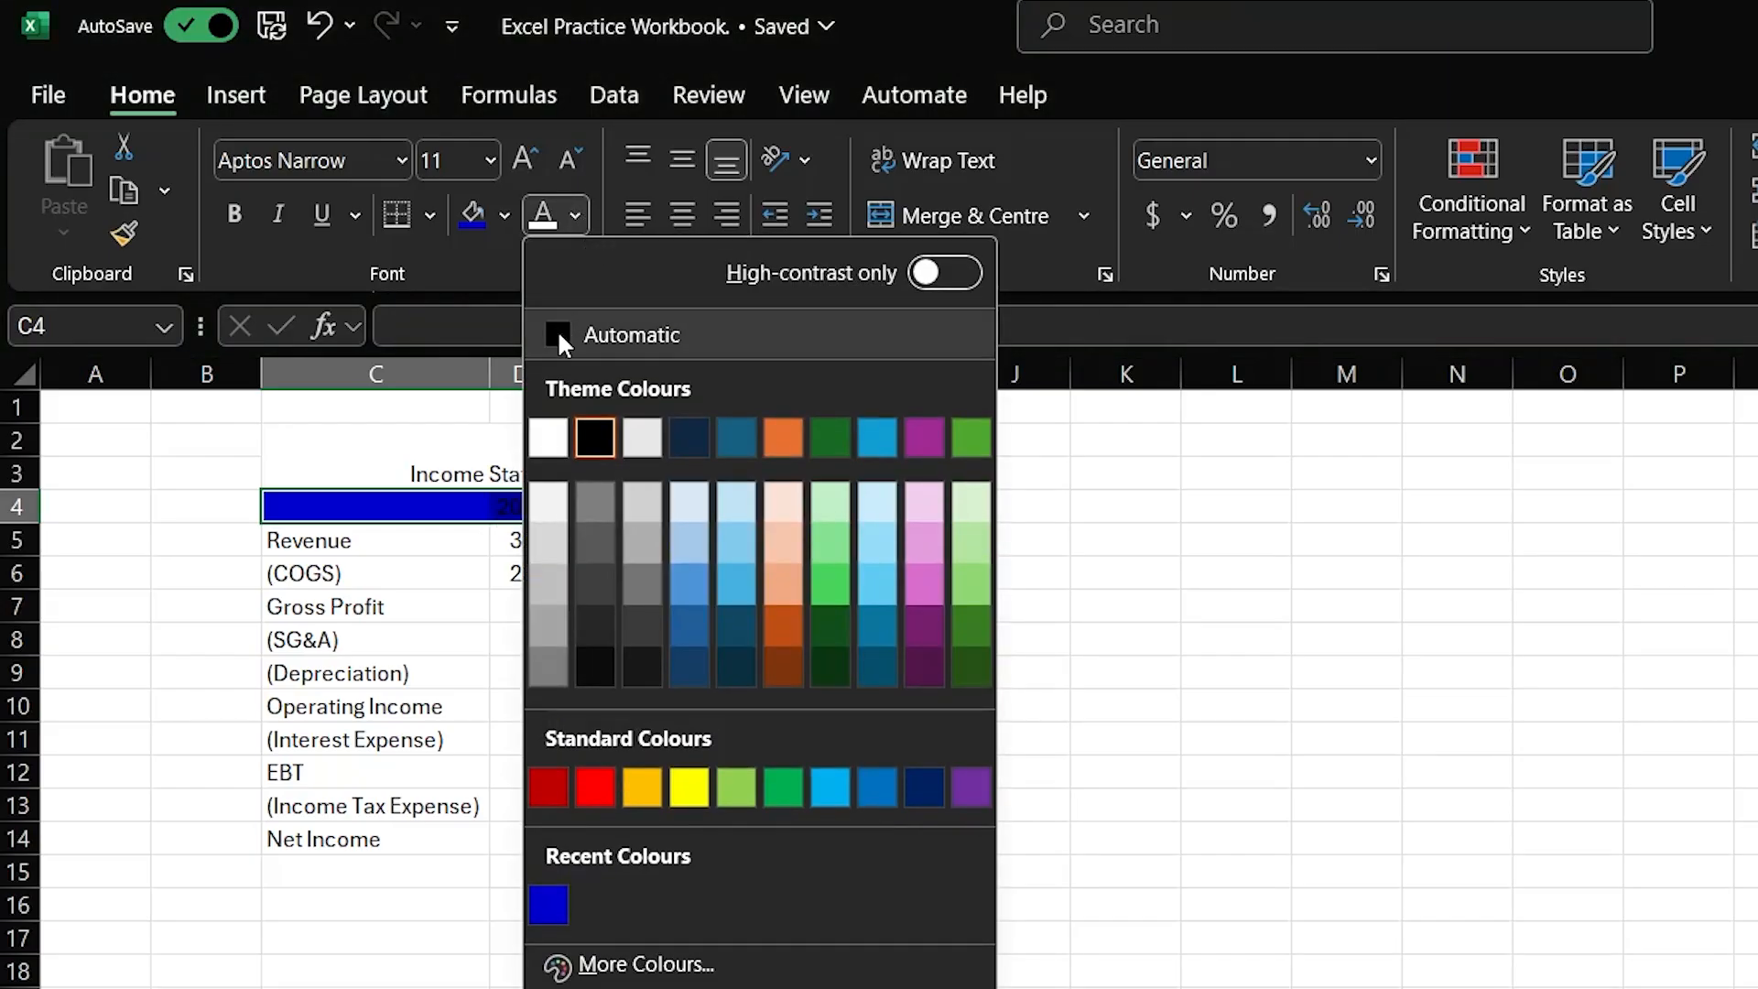
click(547, 437)
click(881, 652)
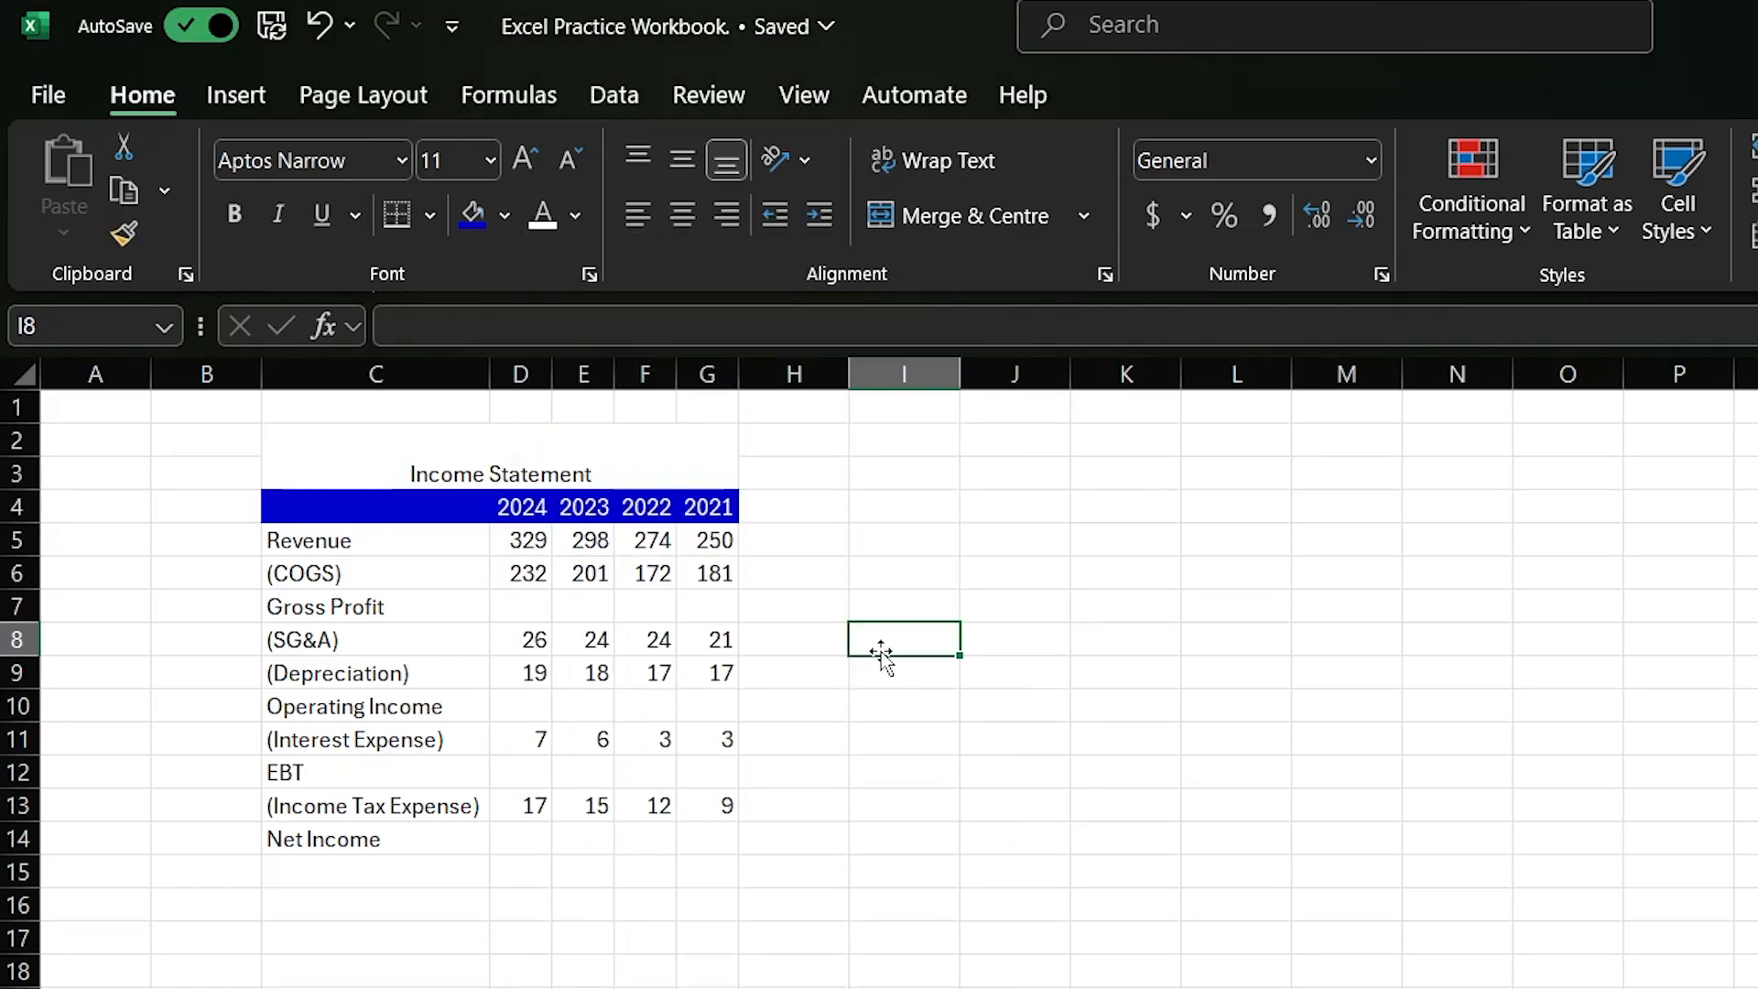
- Make the year headings in C4:G4 bold
drag(408, 509, 712, 506)
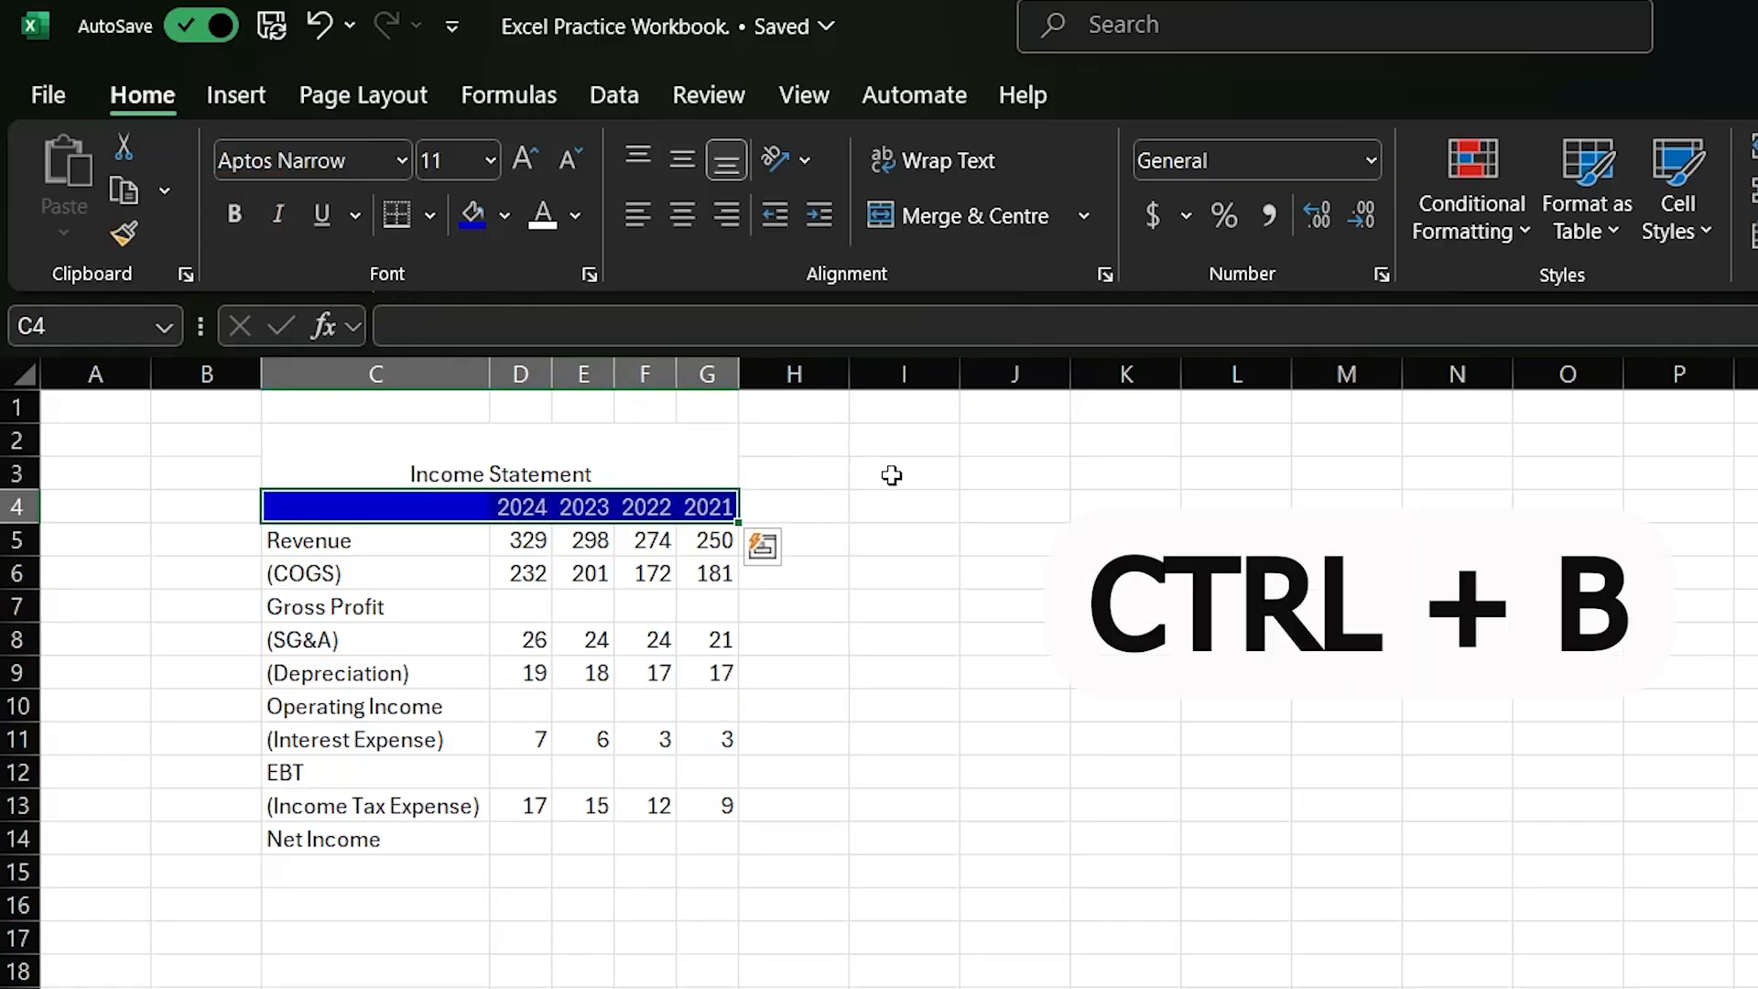
key(ctrl+b)
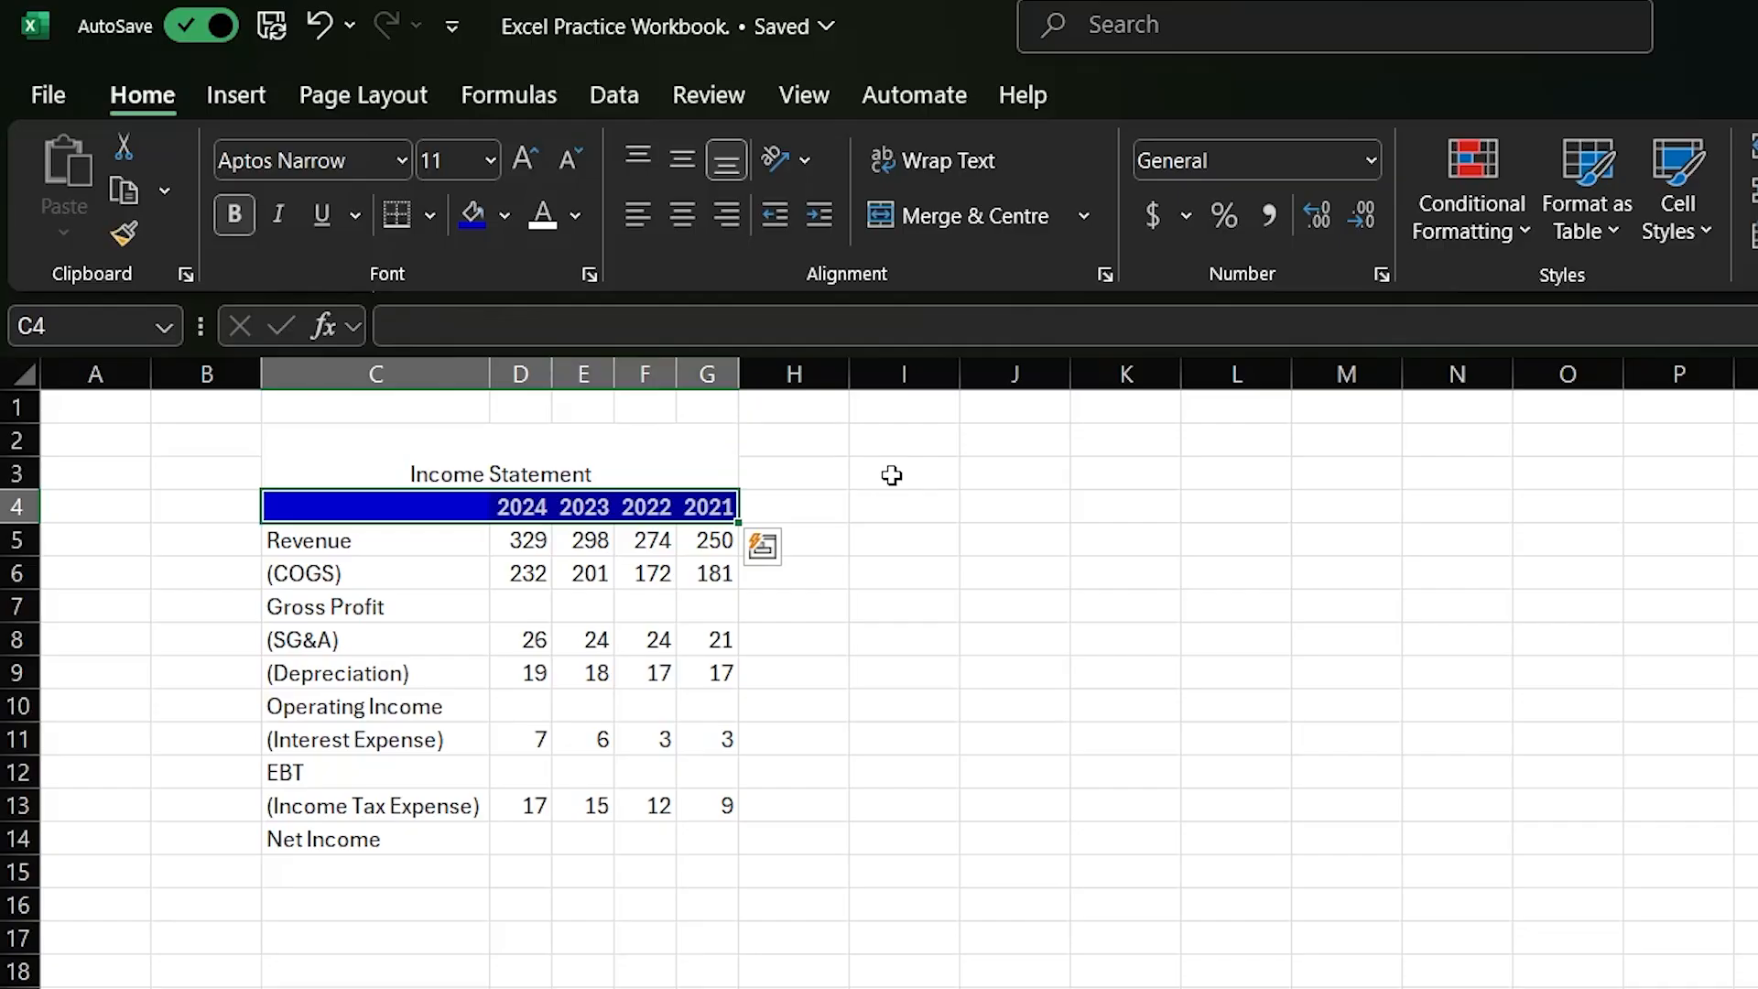
click(890, 547)
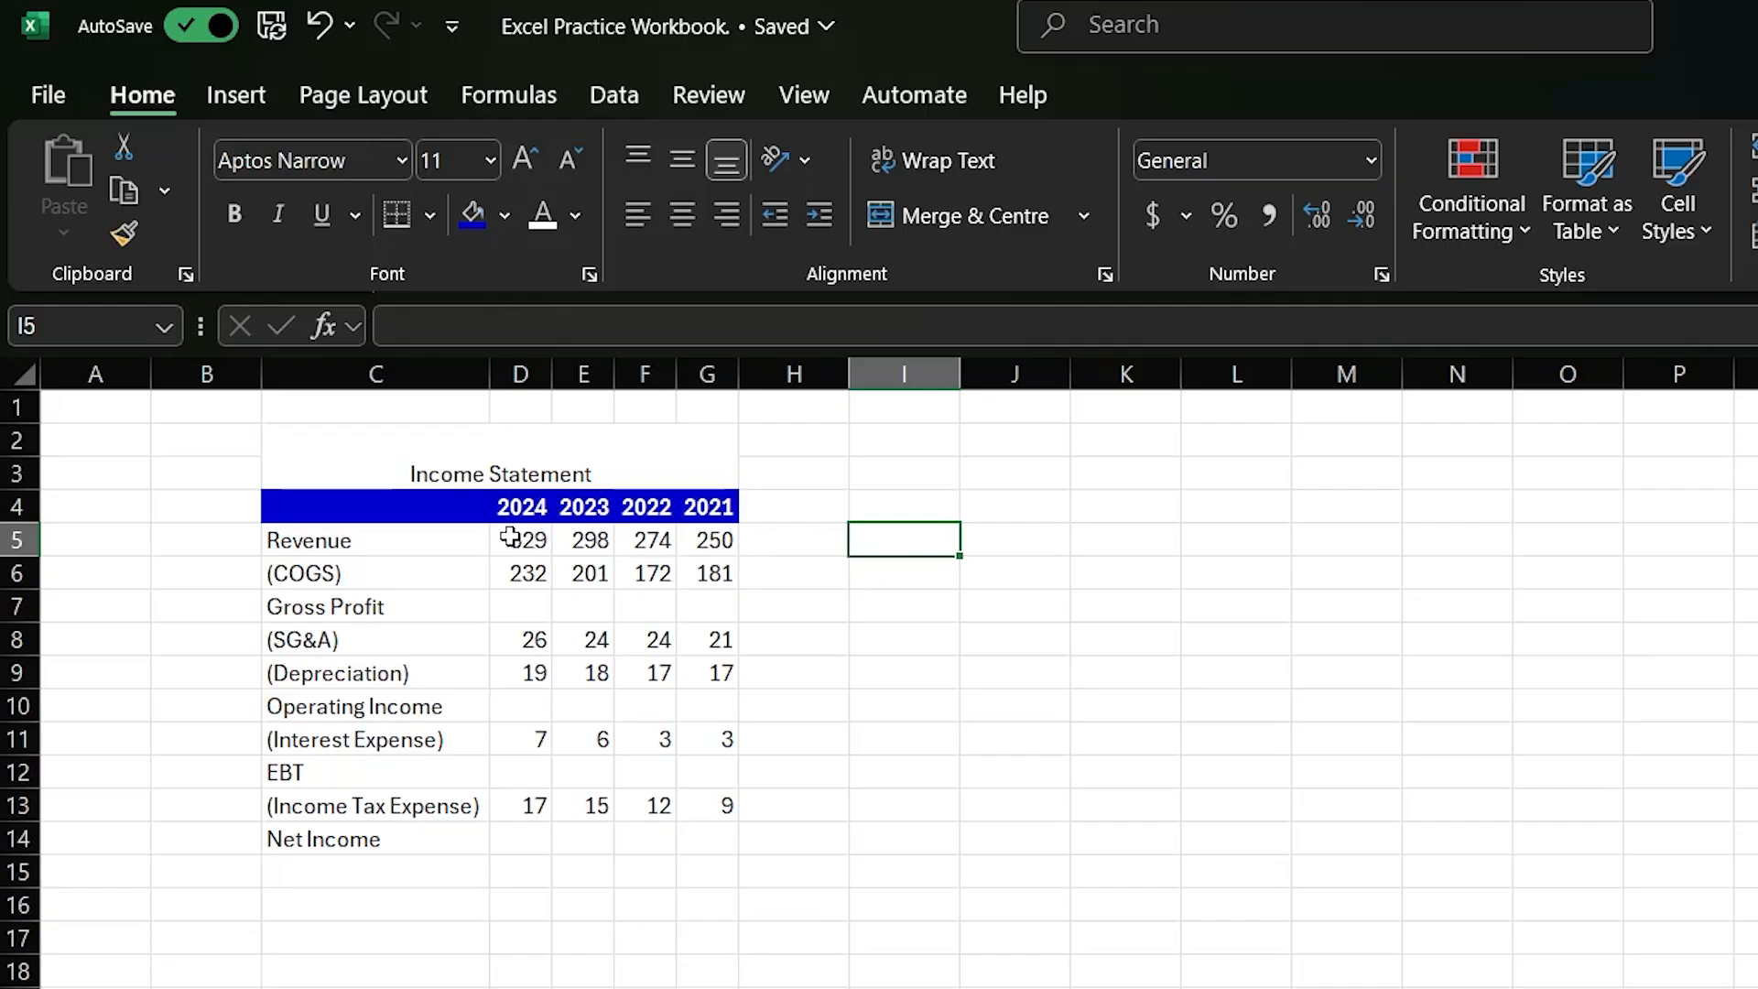
- Apply the Currency number format to the income statement figures in D5:G14
drag(506, 539, 714, 840)
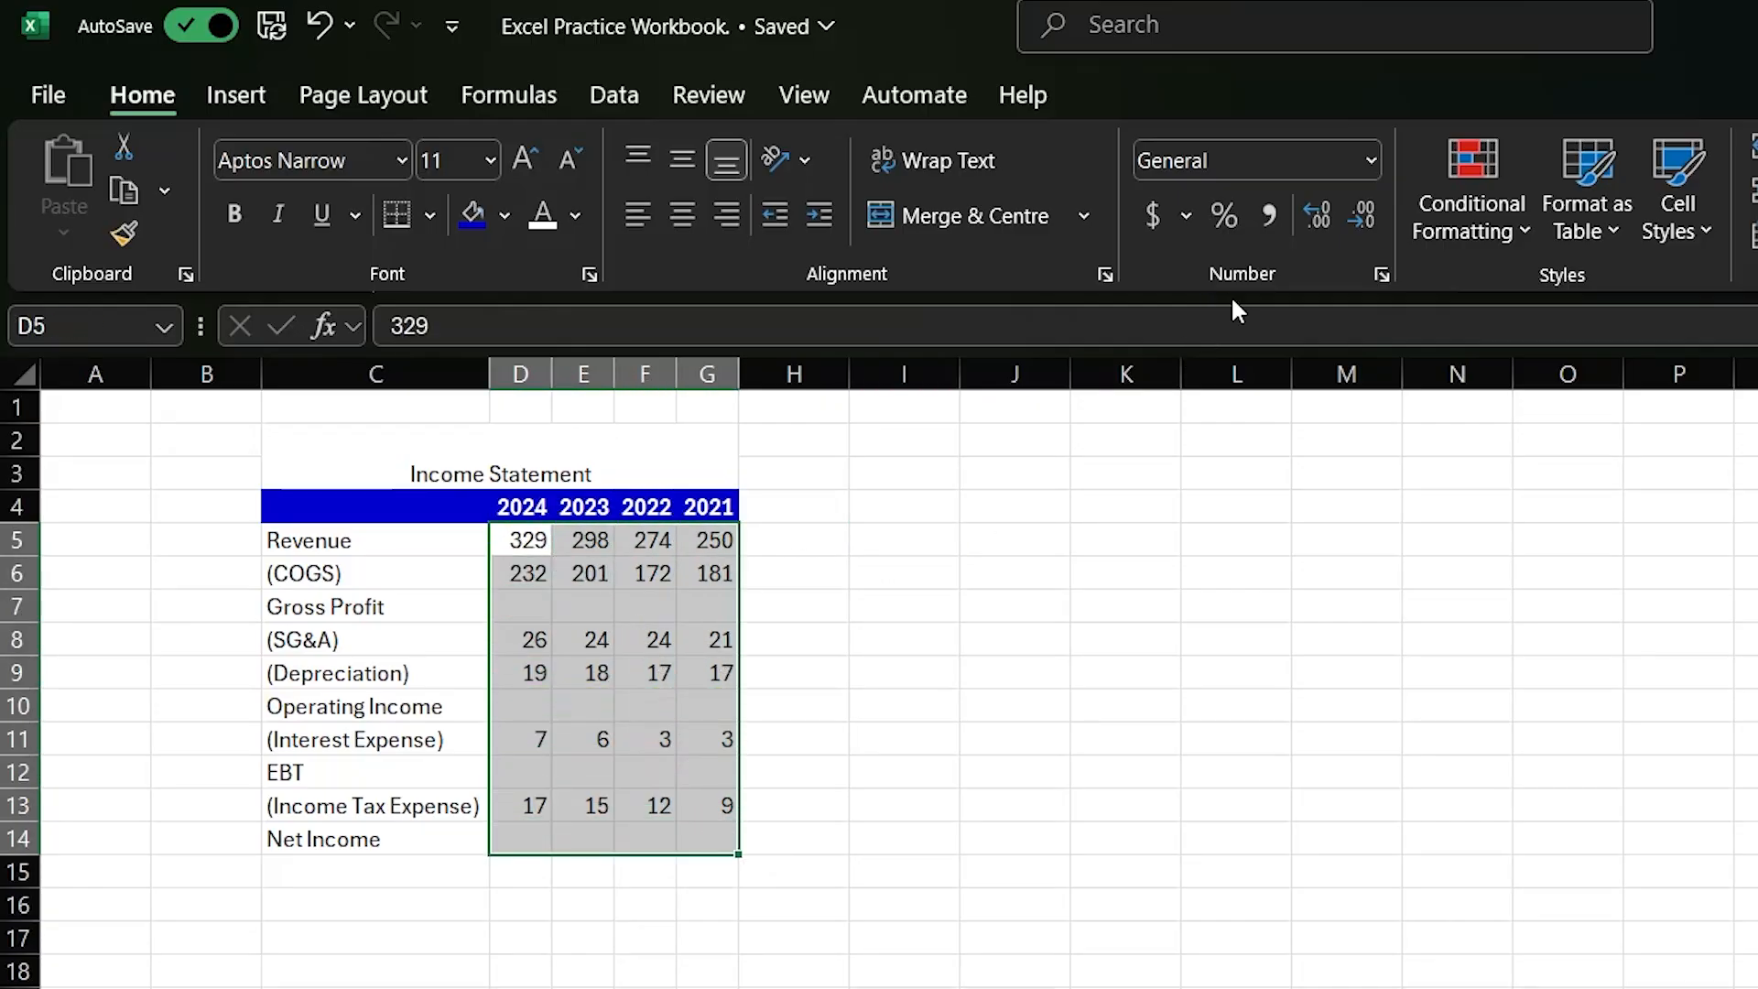
click(1370, 160)
click(1190, 377)
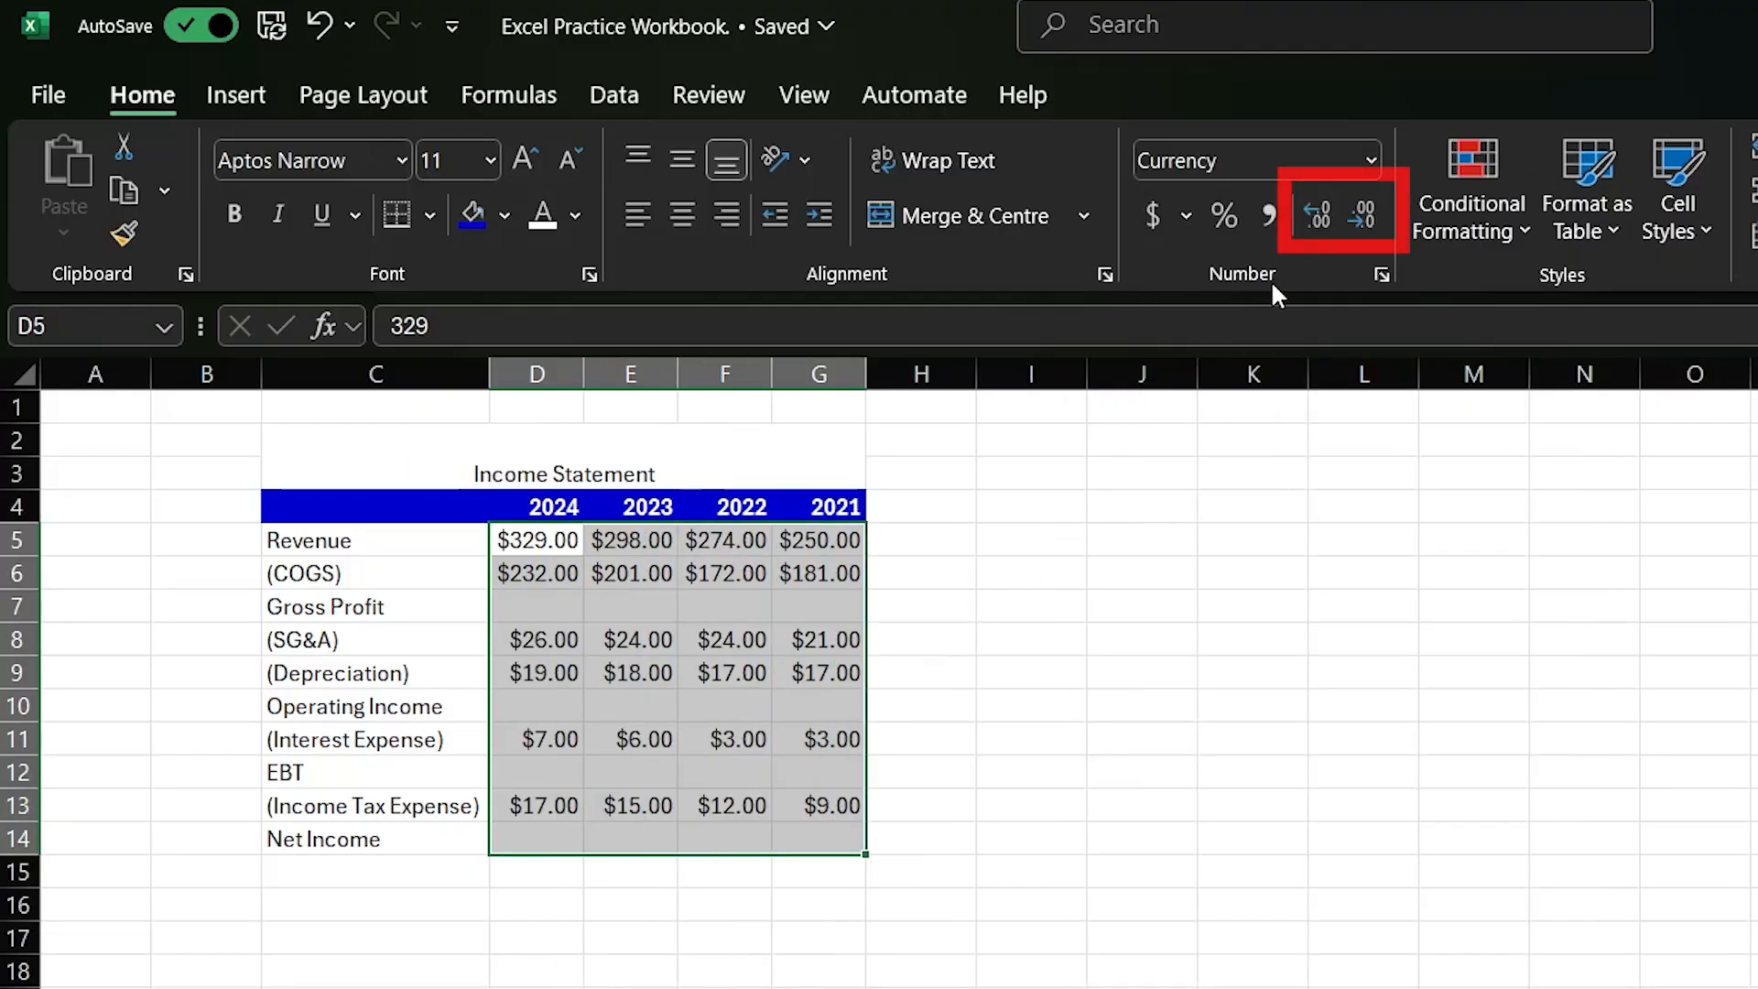
- Adjust the decimal places of the currency figures in D5:G14, ending with whole dollars
click(1322, 211)
click(1322, 212)
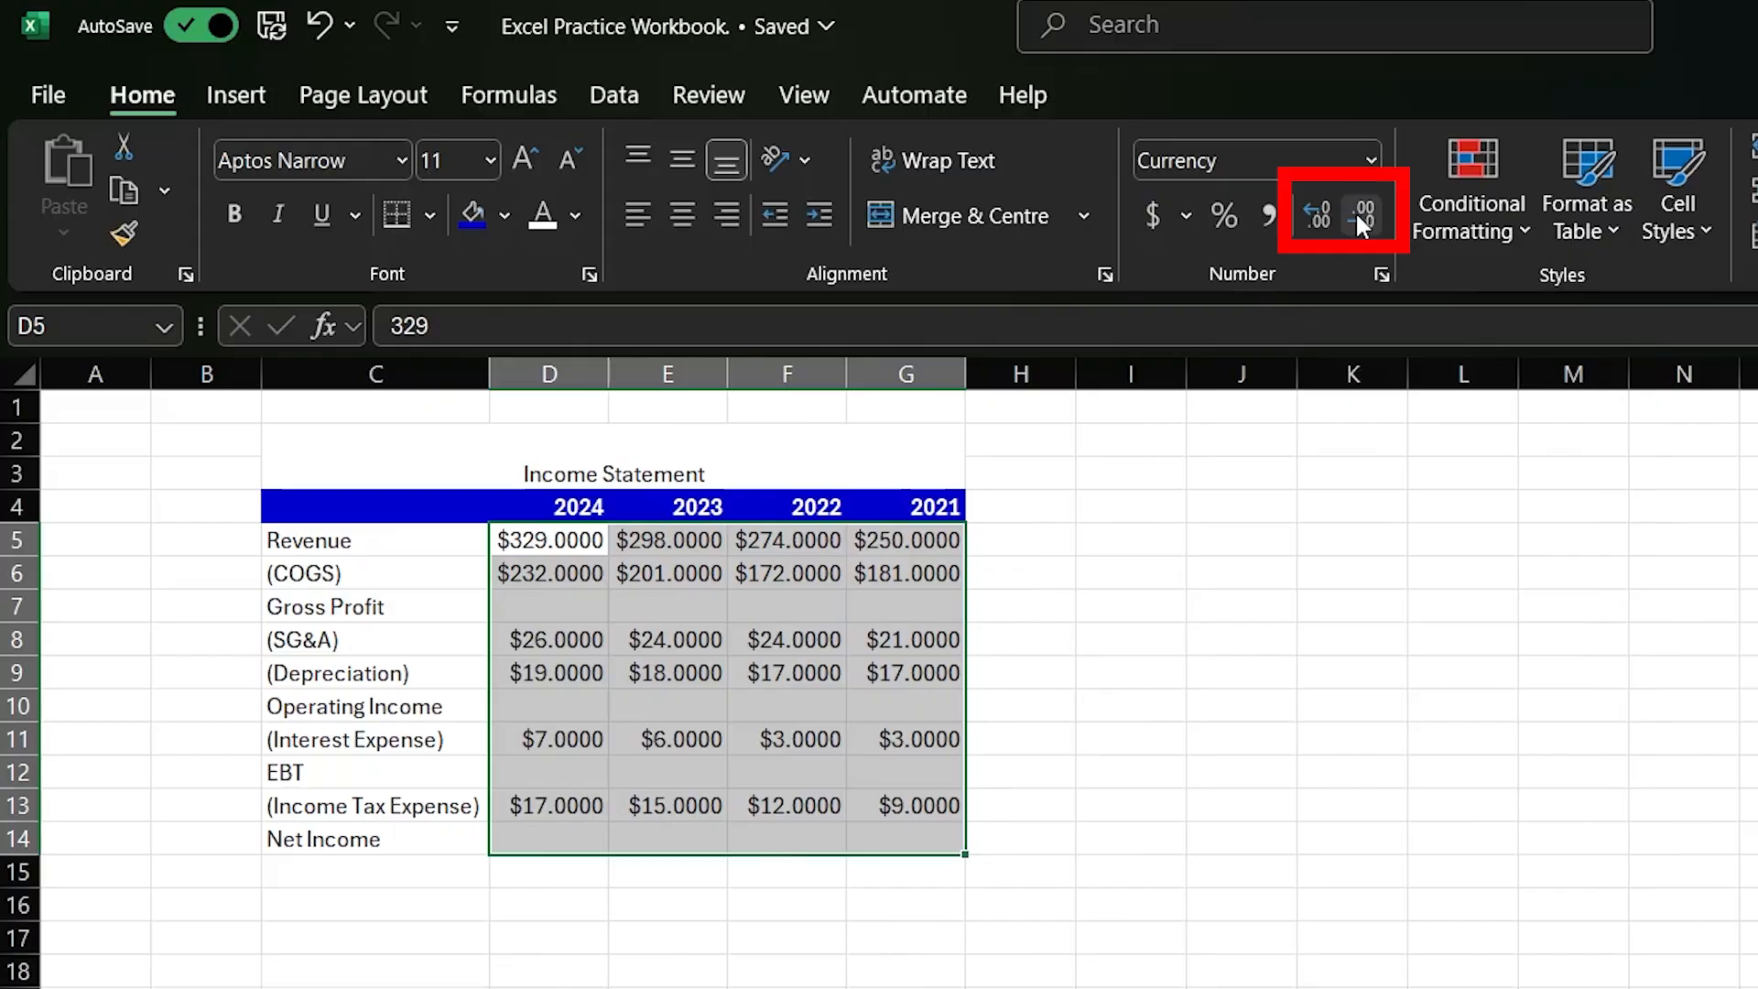
click(1358, 218)
click(1357, 218)
click(1357, 218)
click(1358, 218)
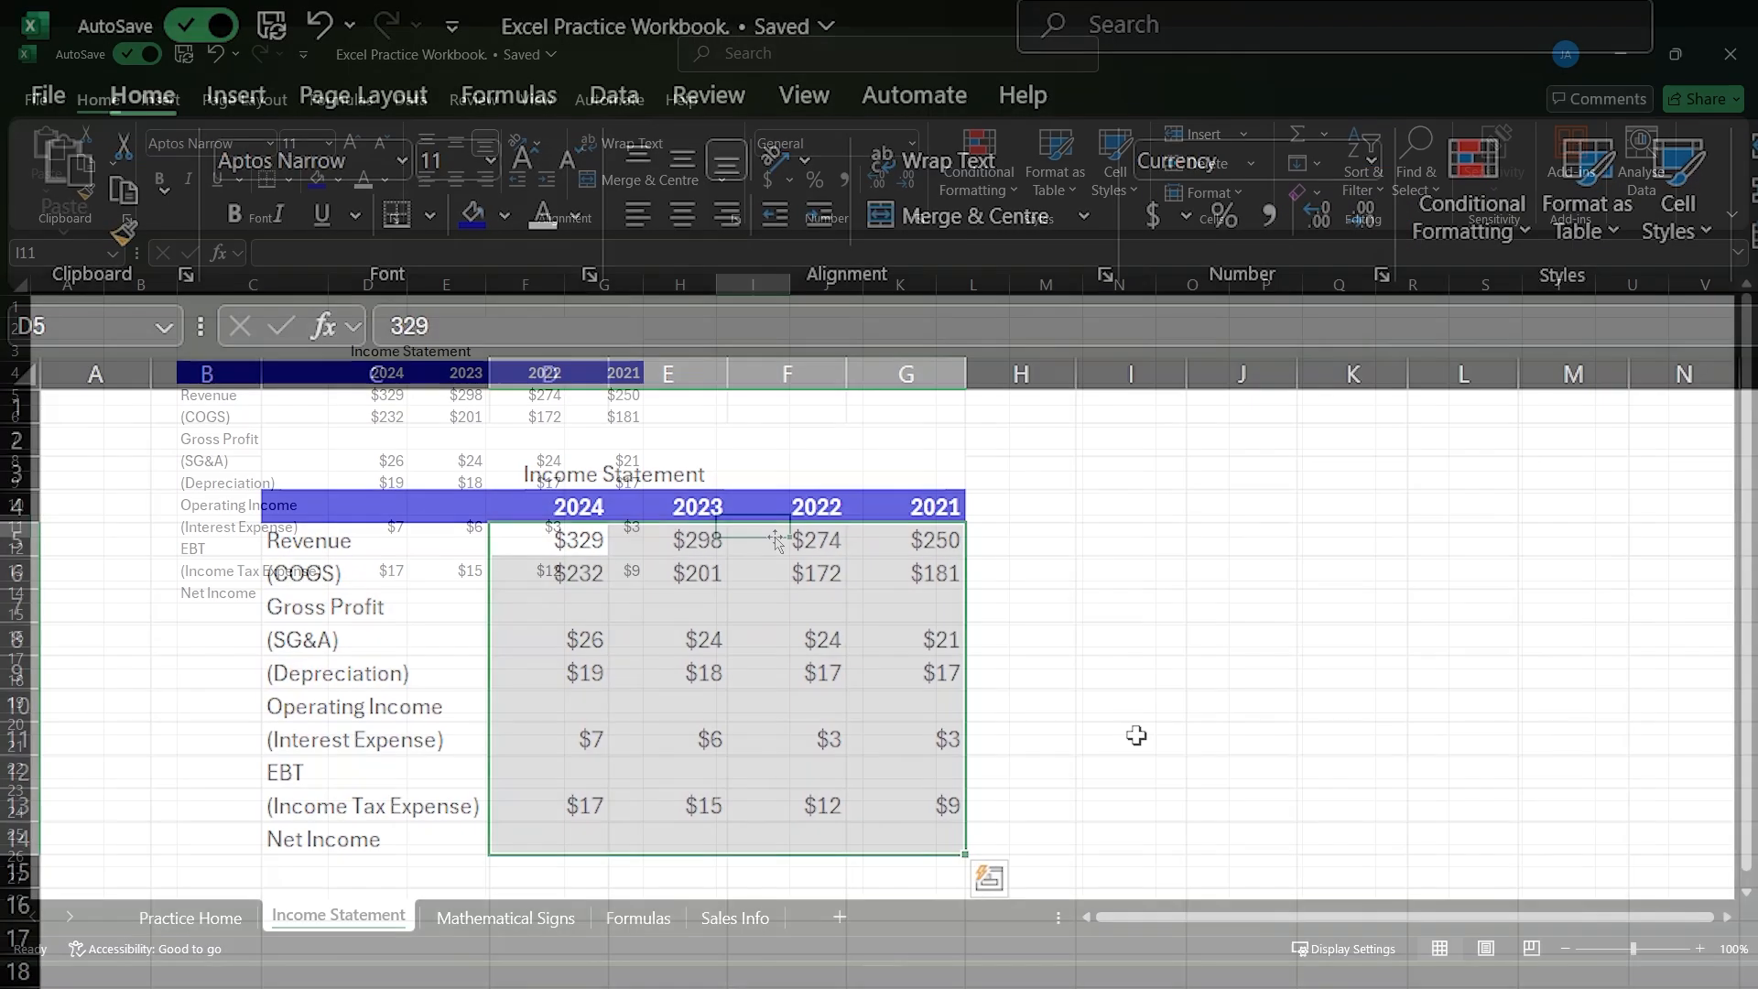
click(1144, 741)
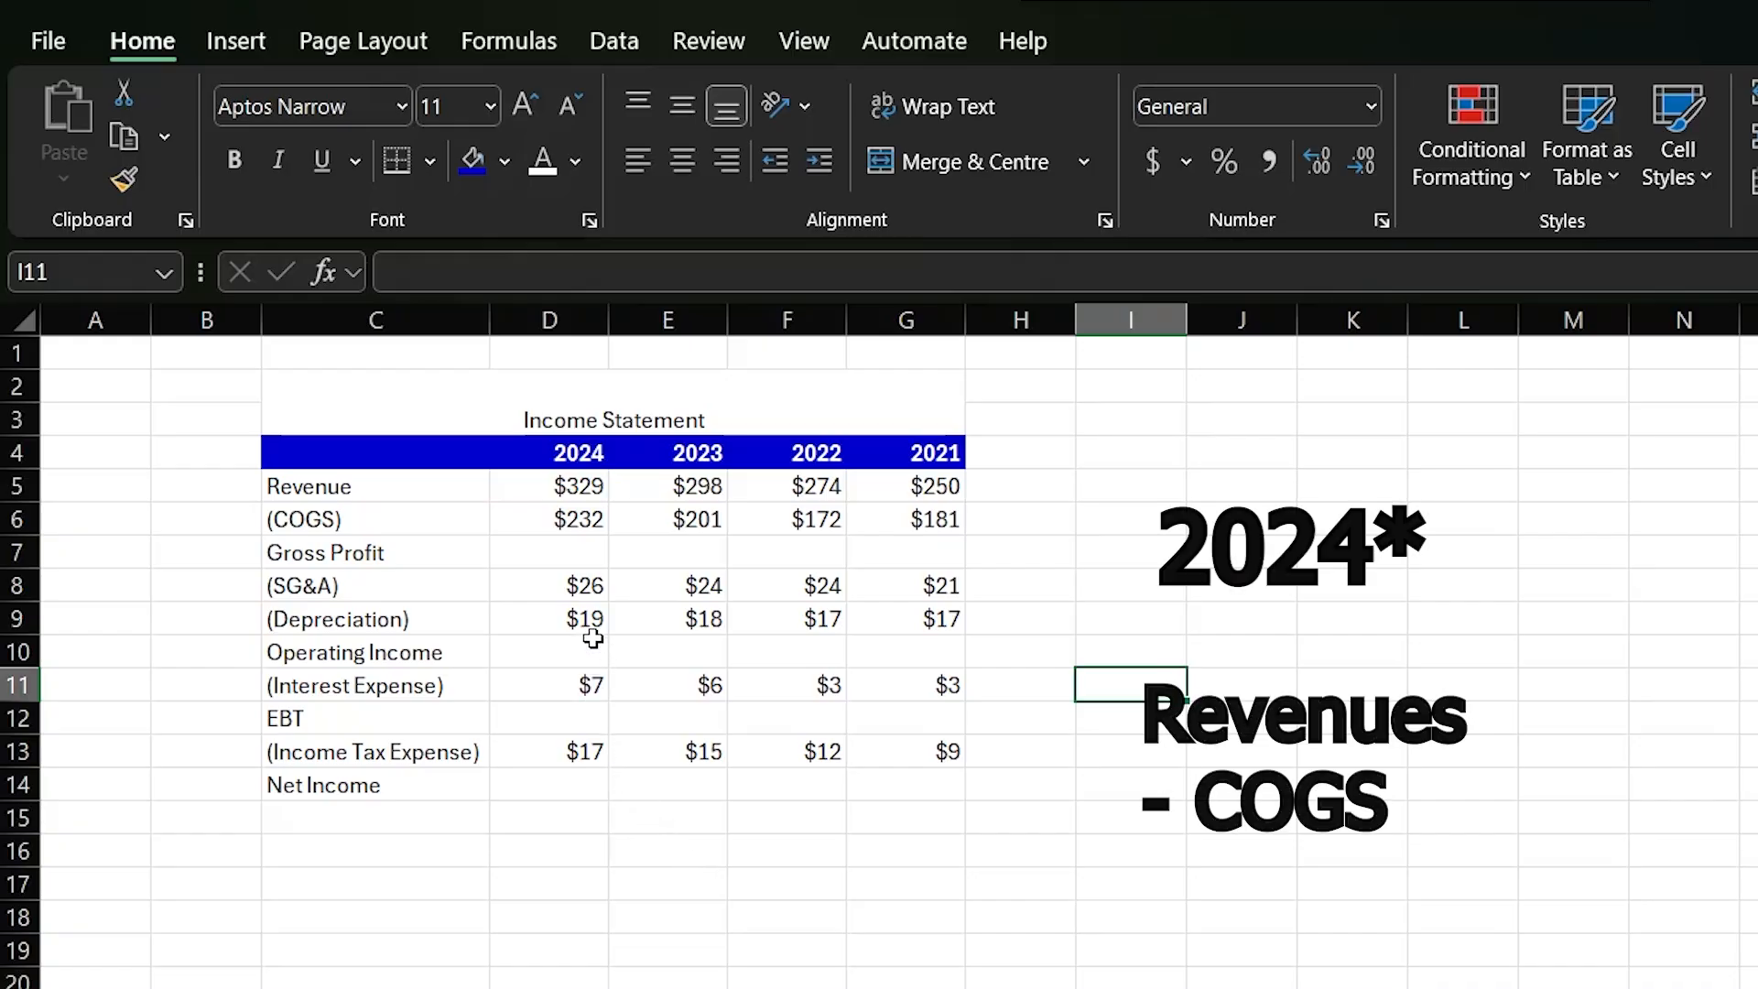
- Calculate the 2024 Gross Profit in D7 with the formula =D5-D6
click(566, 553)
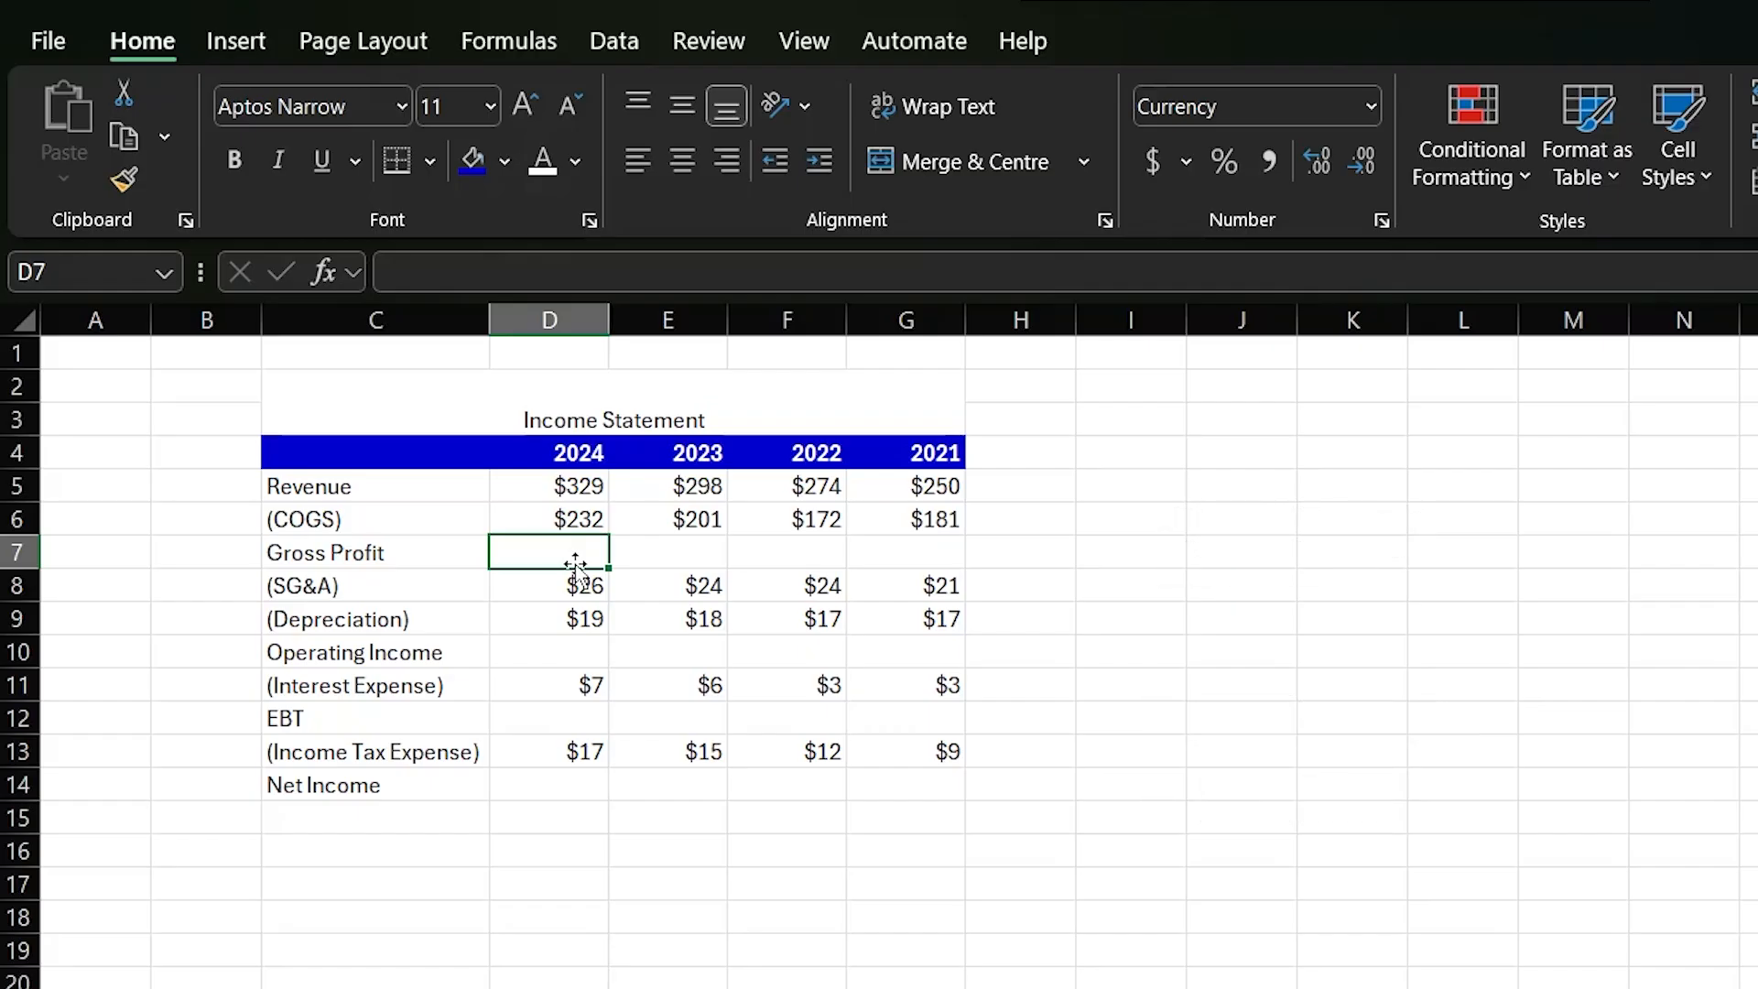
text(=)
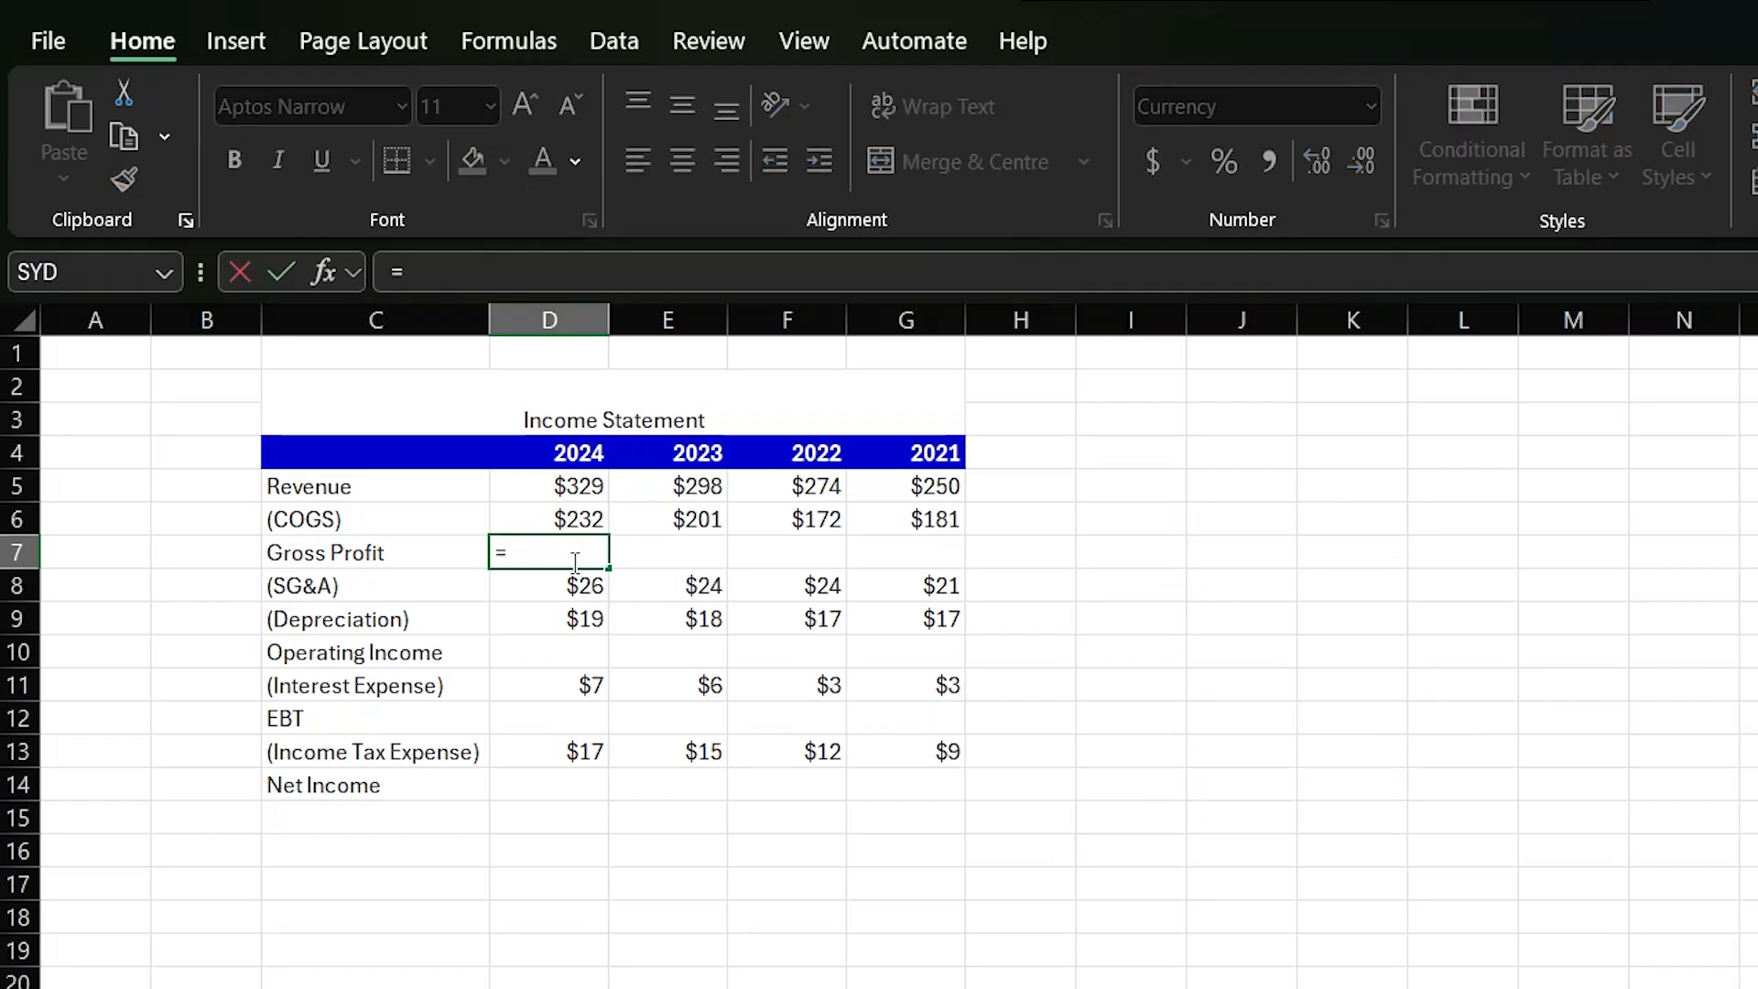
key(Up)
key(Up)
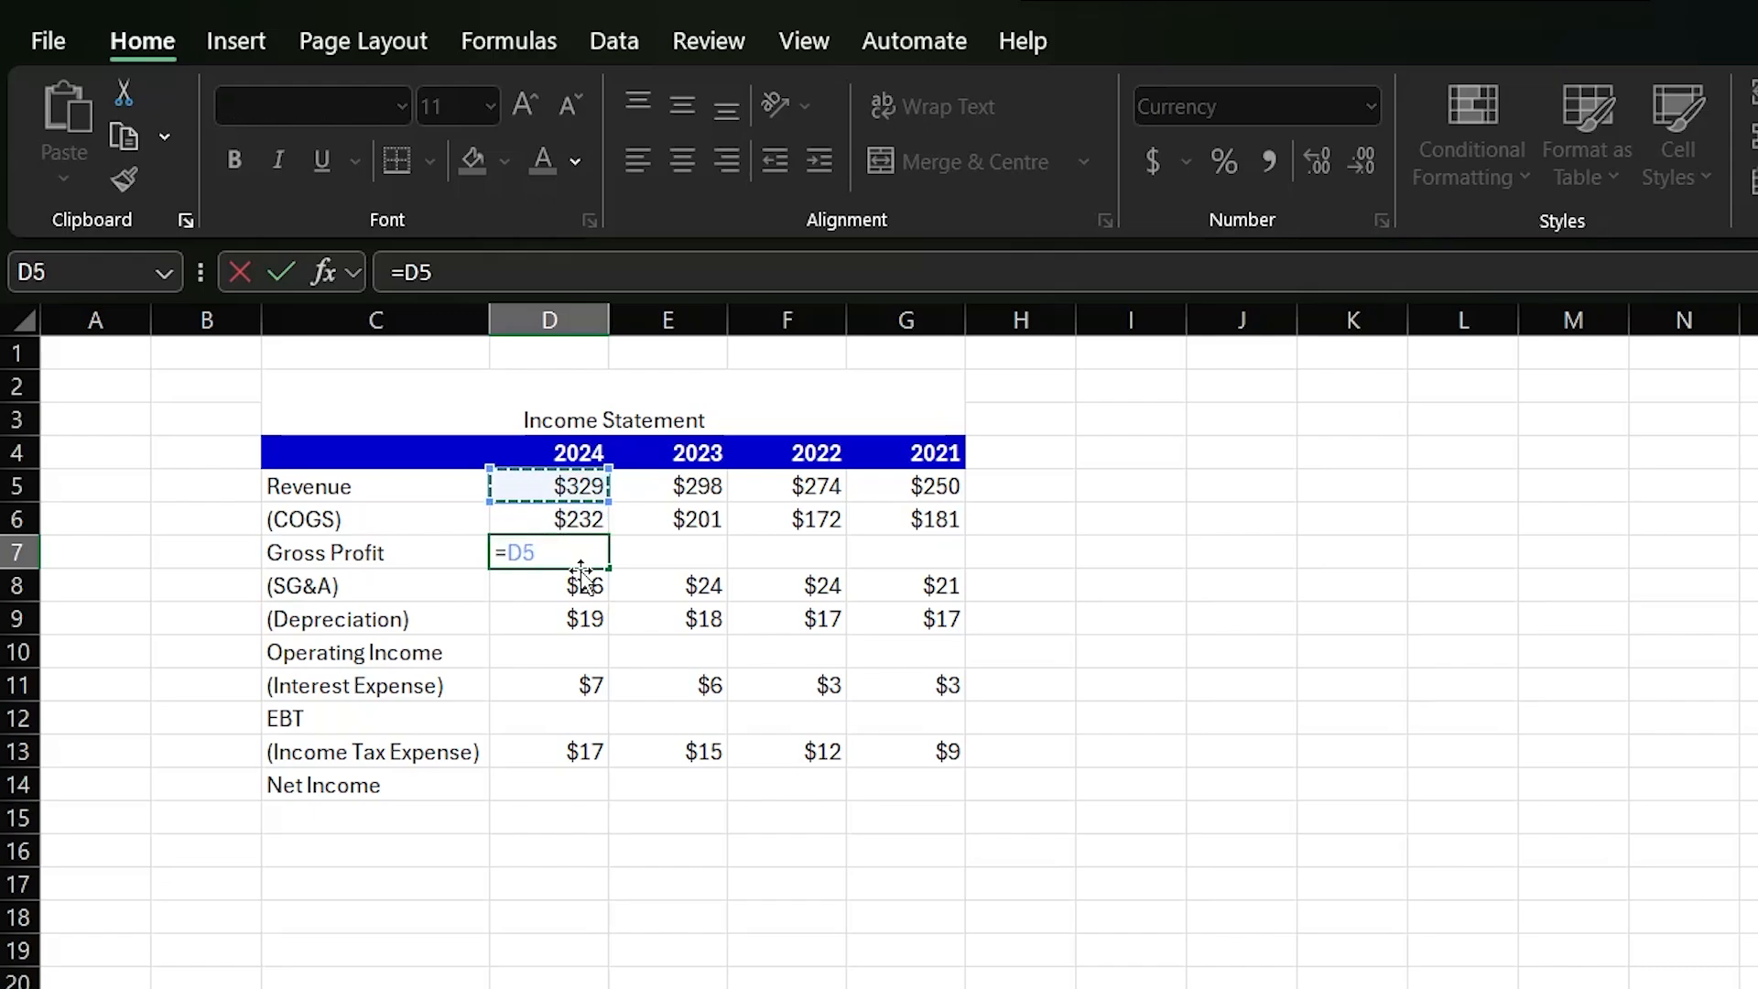
text(-)
key(Up)
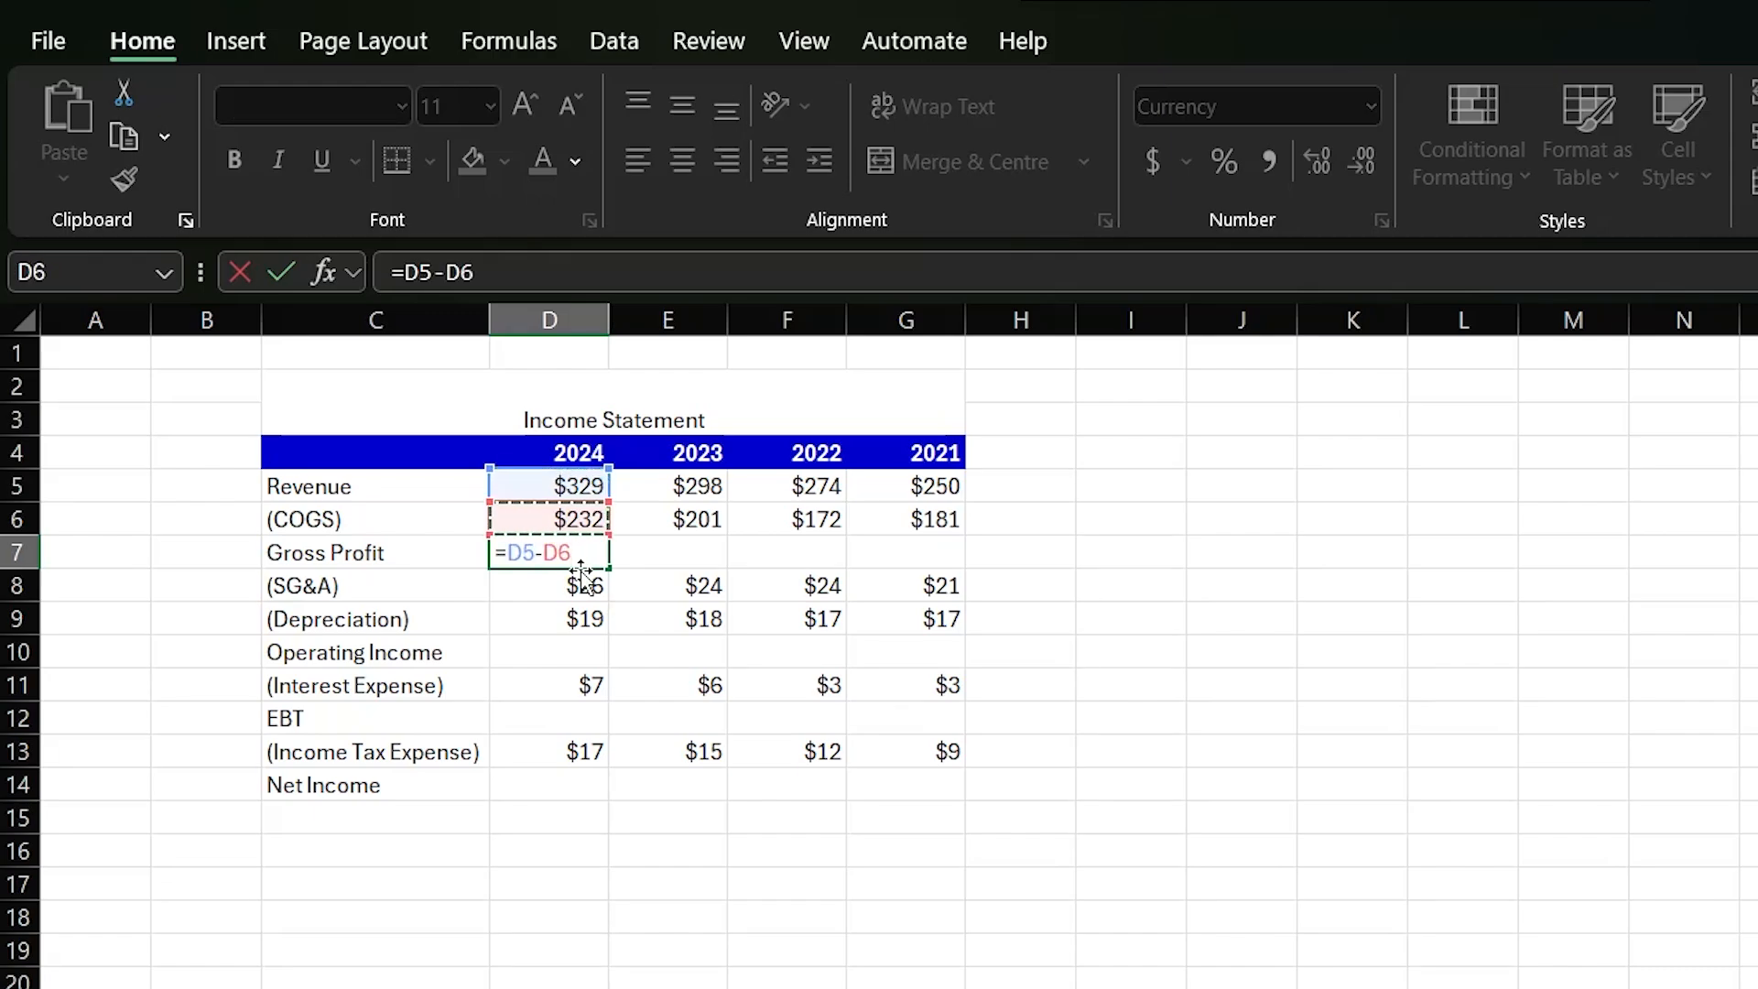
key(Return)
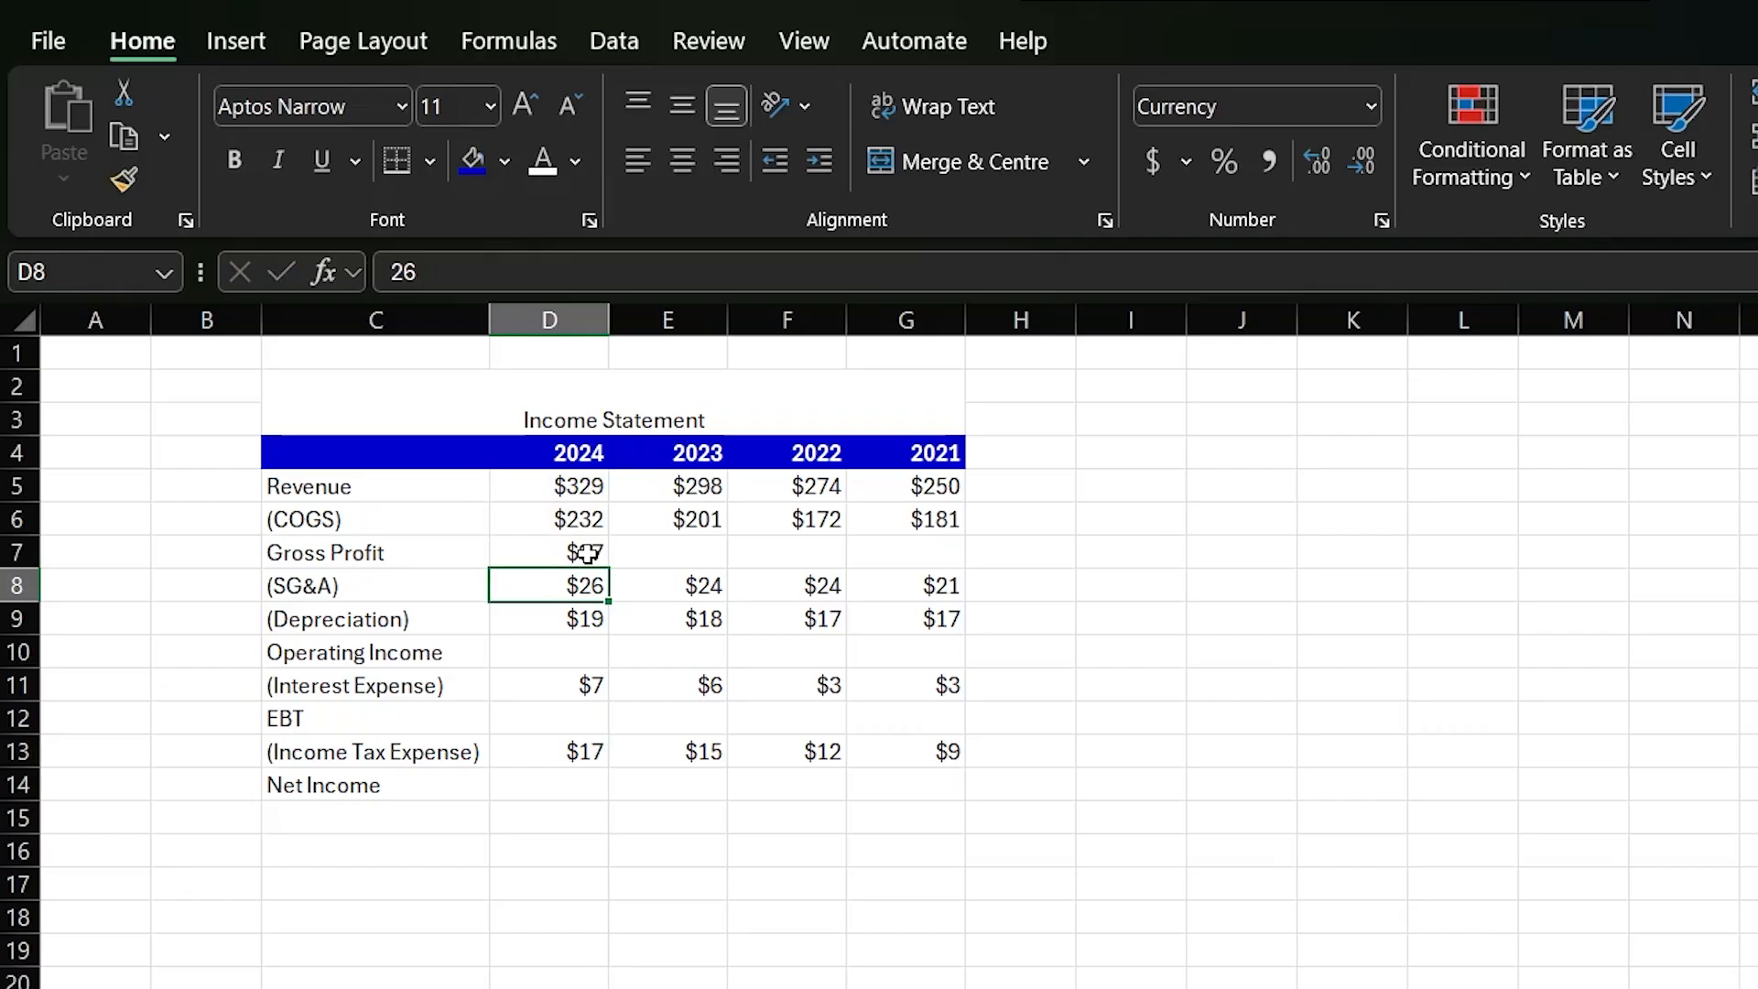
- Fill the Gross Profit formula from D7 across to G7 for the remaining years
click(586, 552)
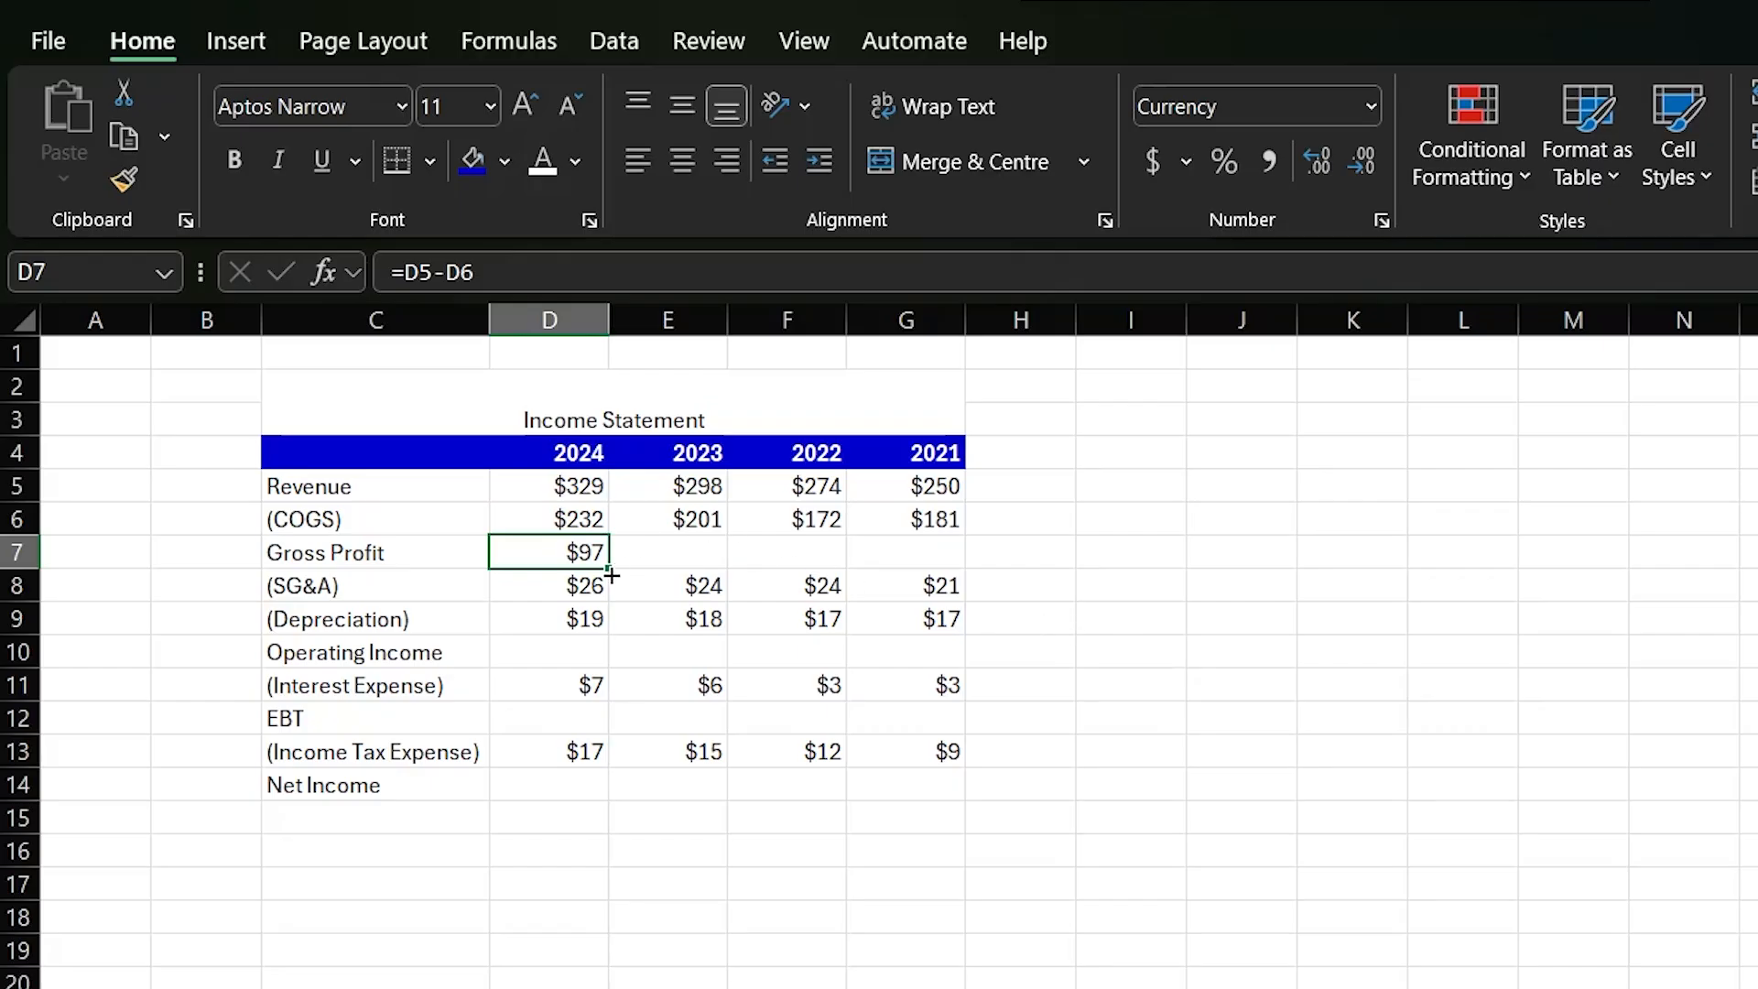
drag(611, 575, 961, 572)
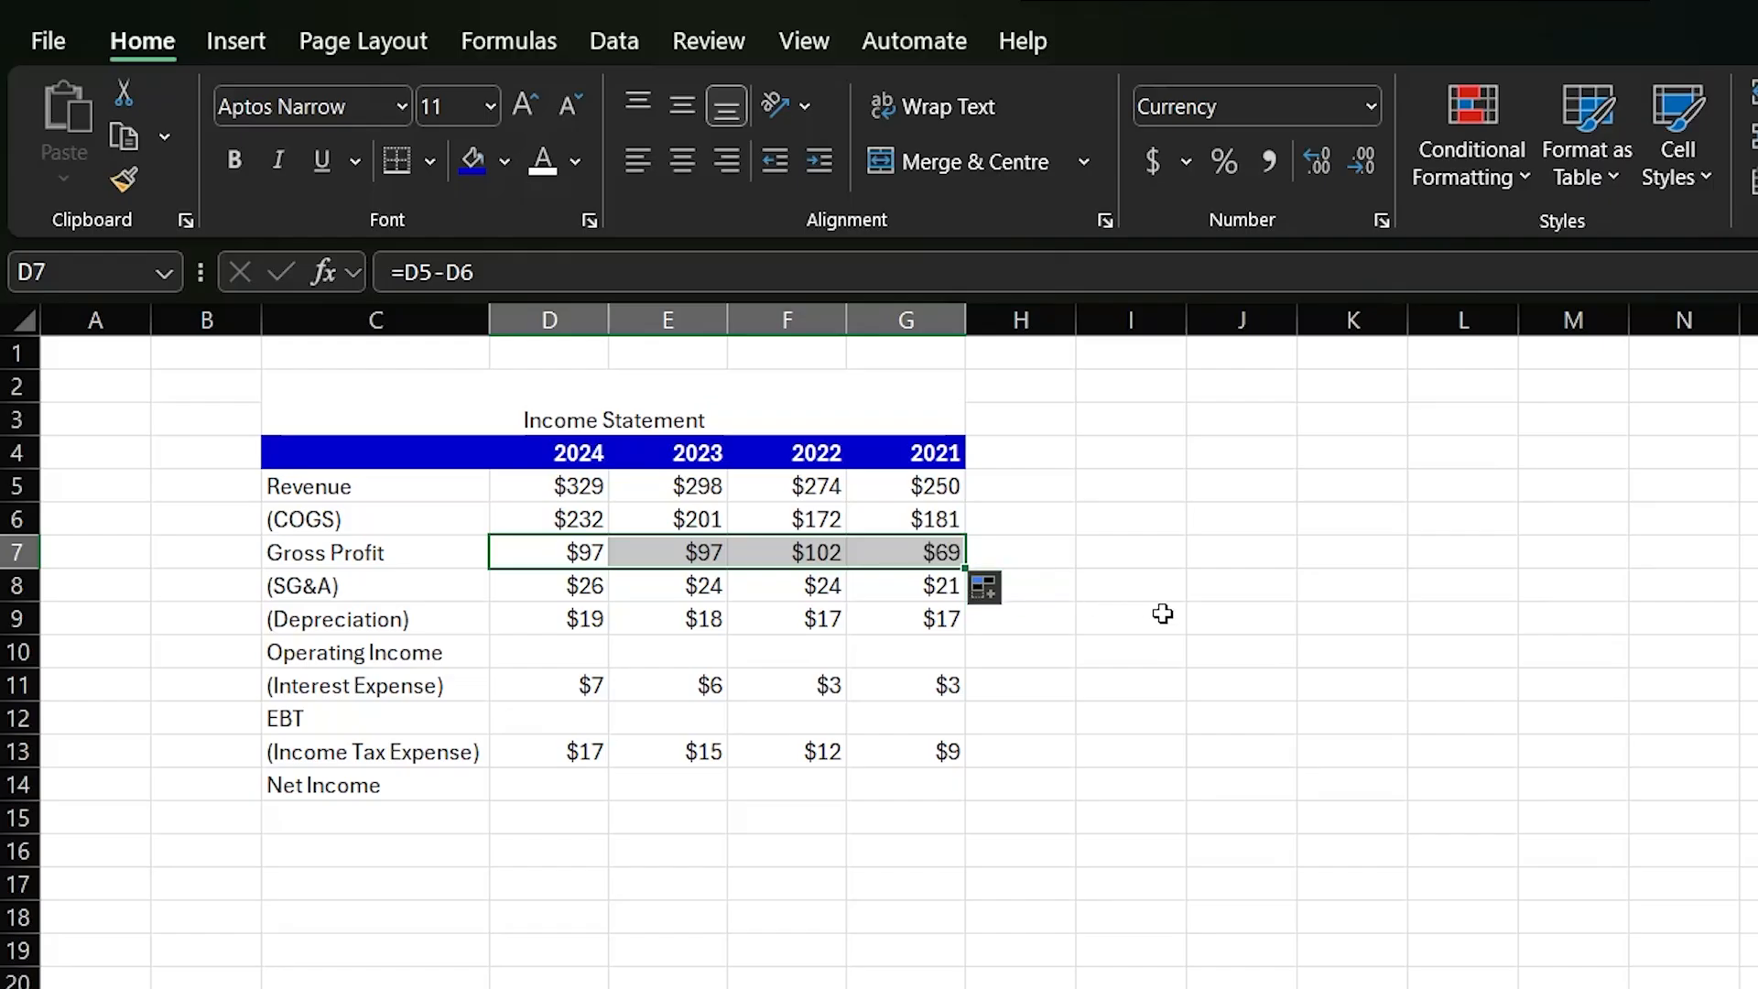
click(1164, 651)
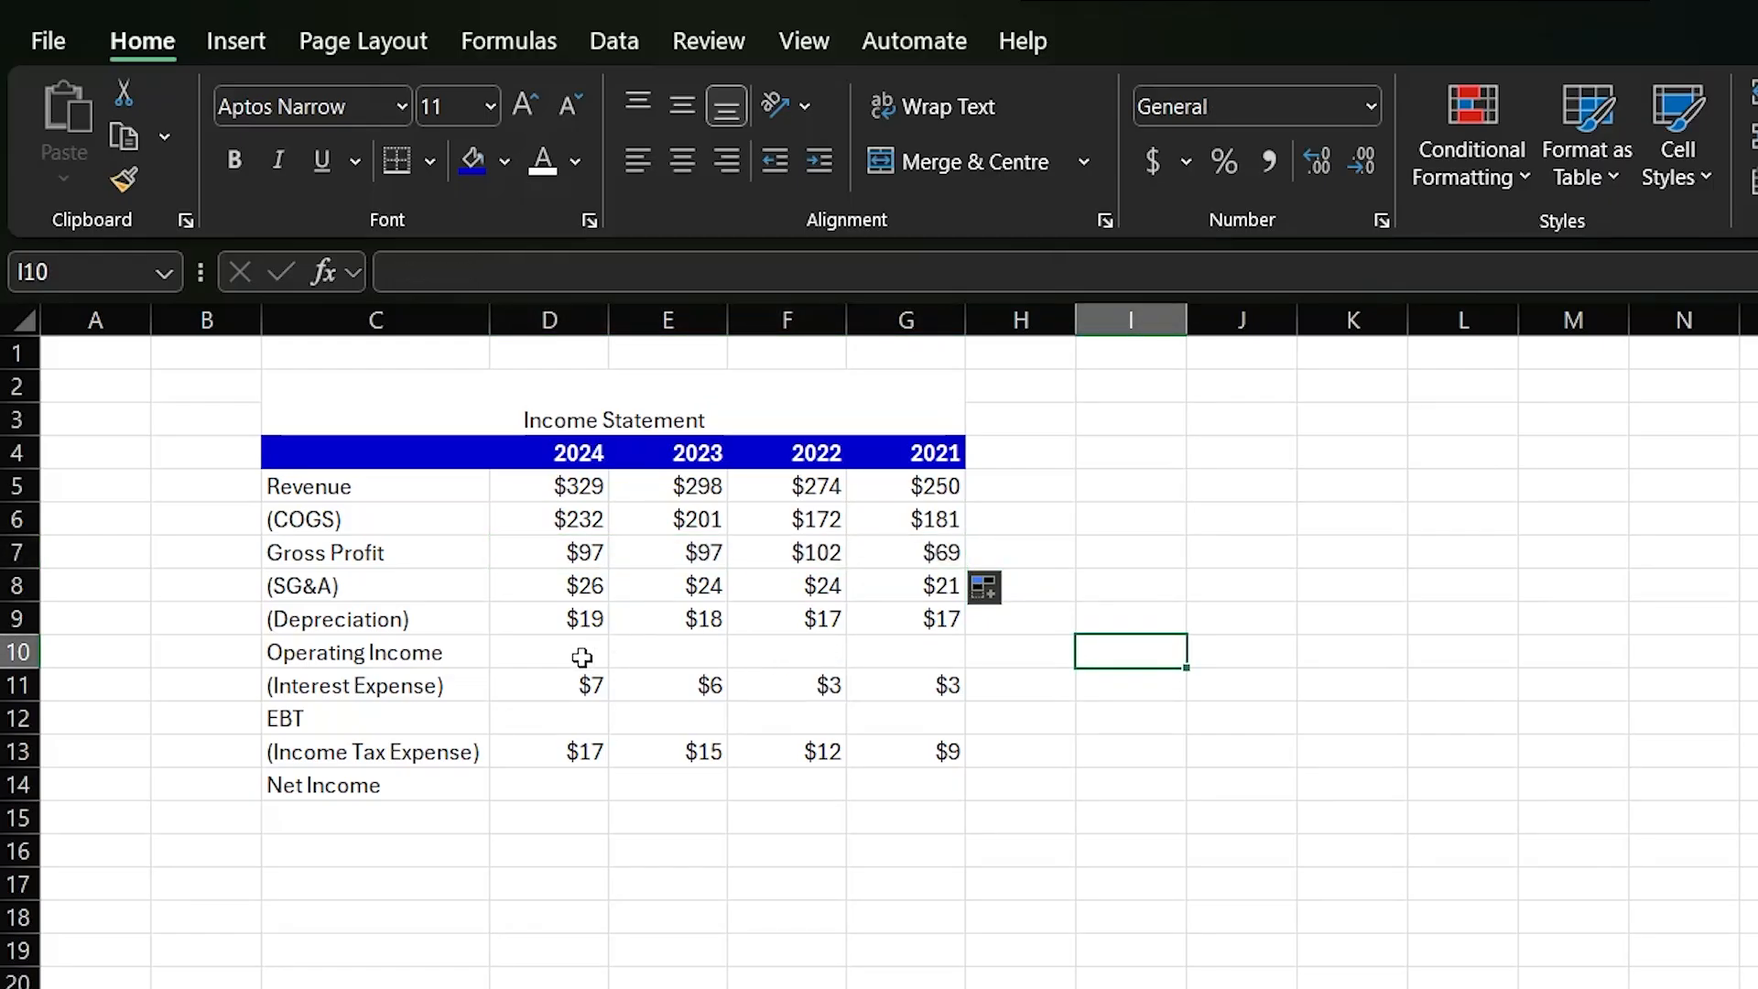
- Calculate the 2024 Operating Income in D10 with the formula =D7-D8-D9
click(580, 655)
text(=)
key(Up)
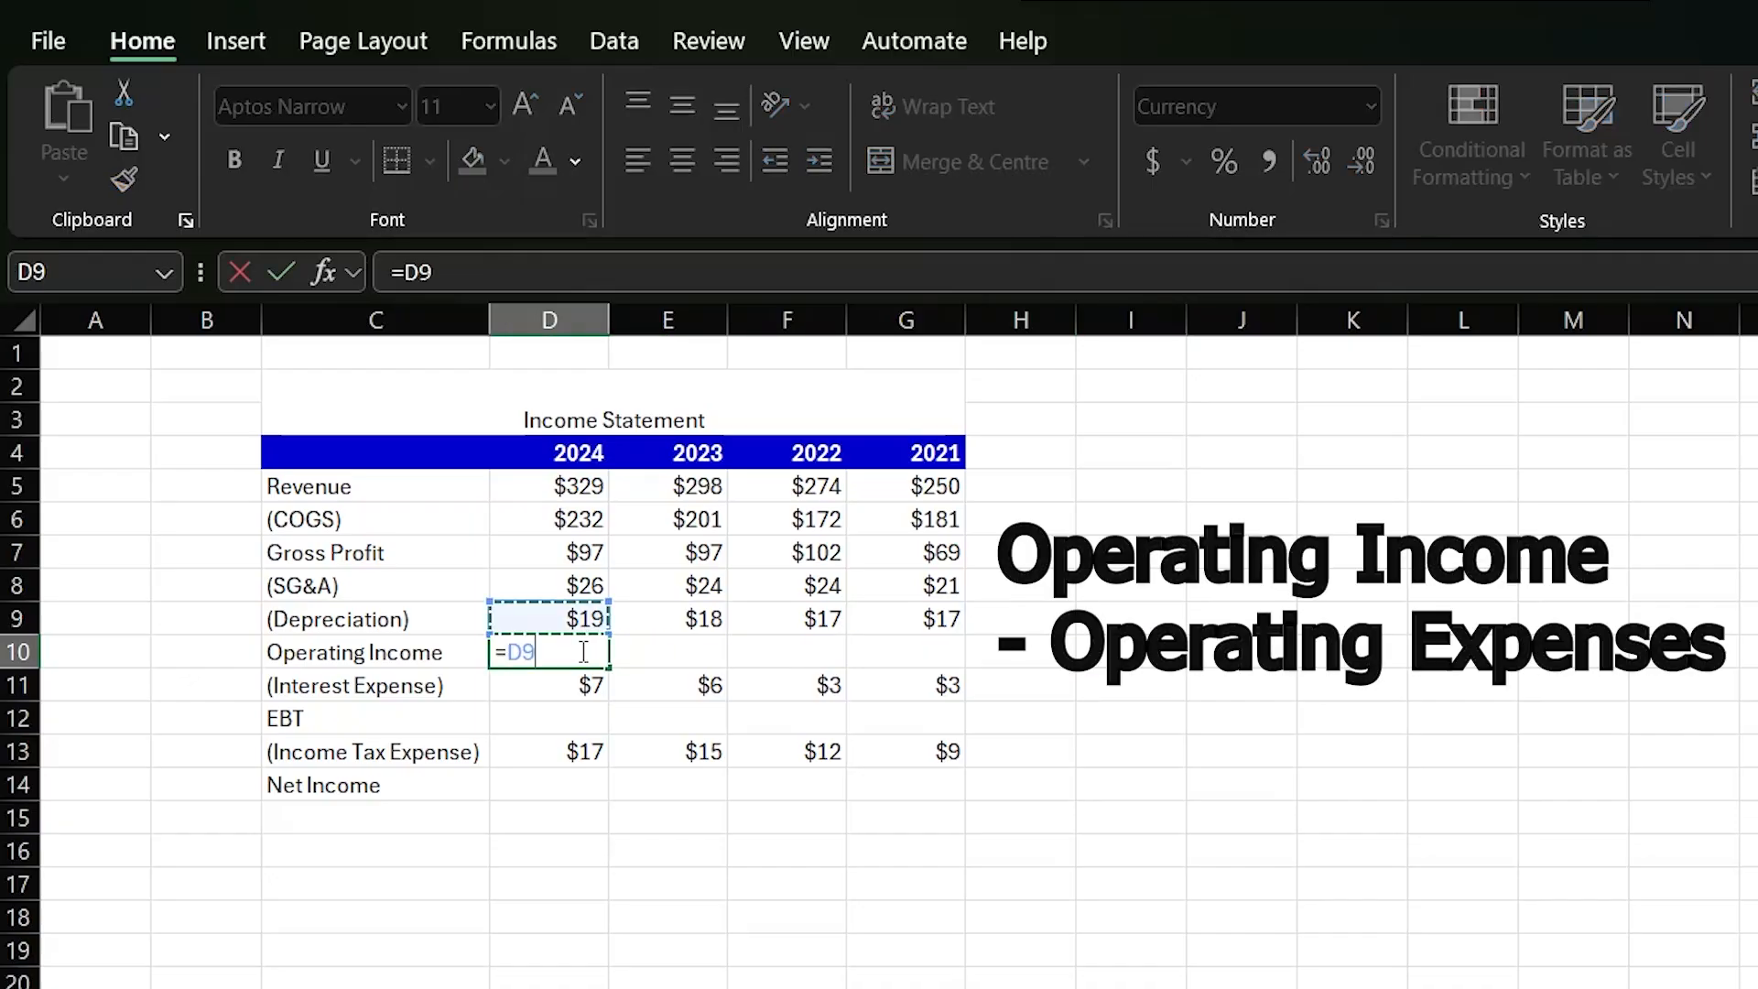
key(Up)
key(Up)
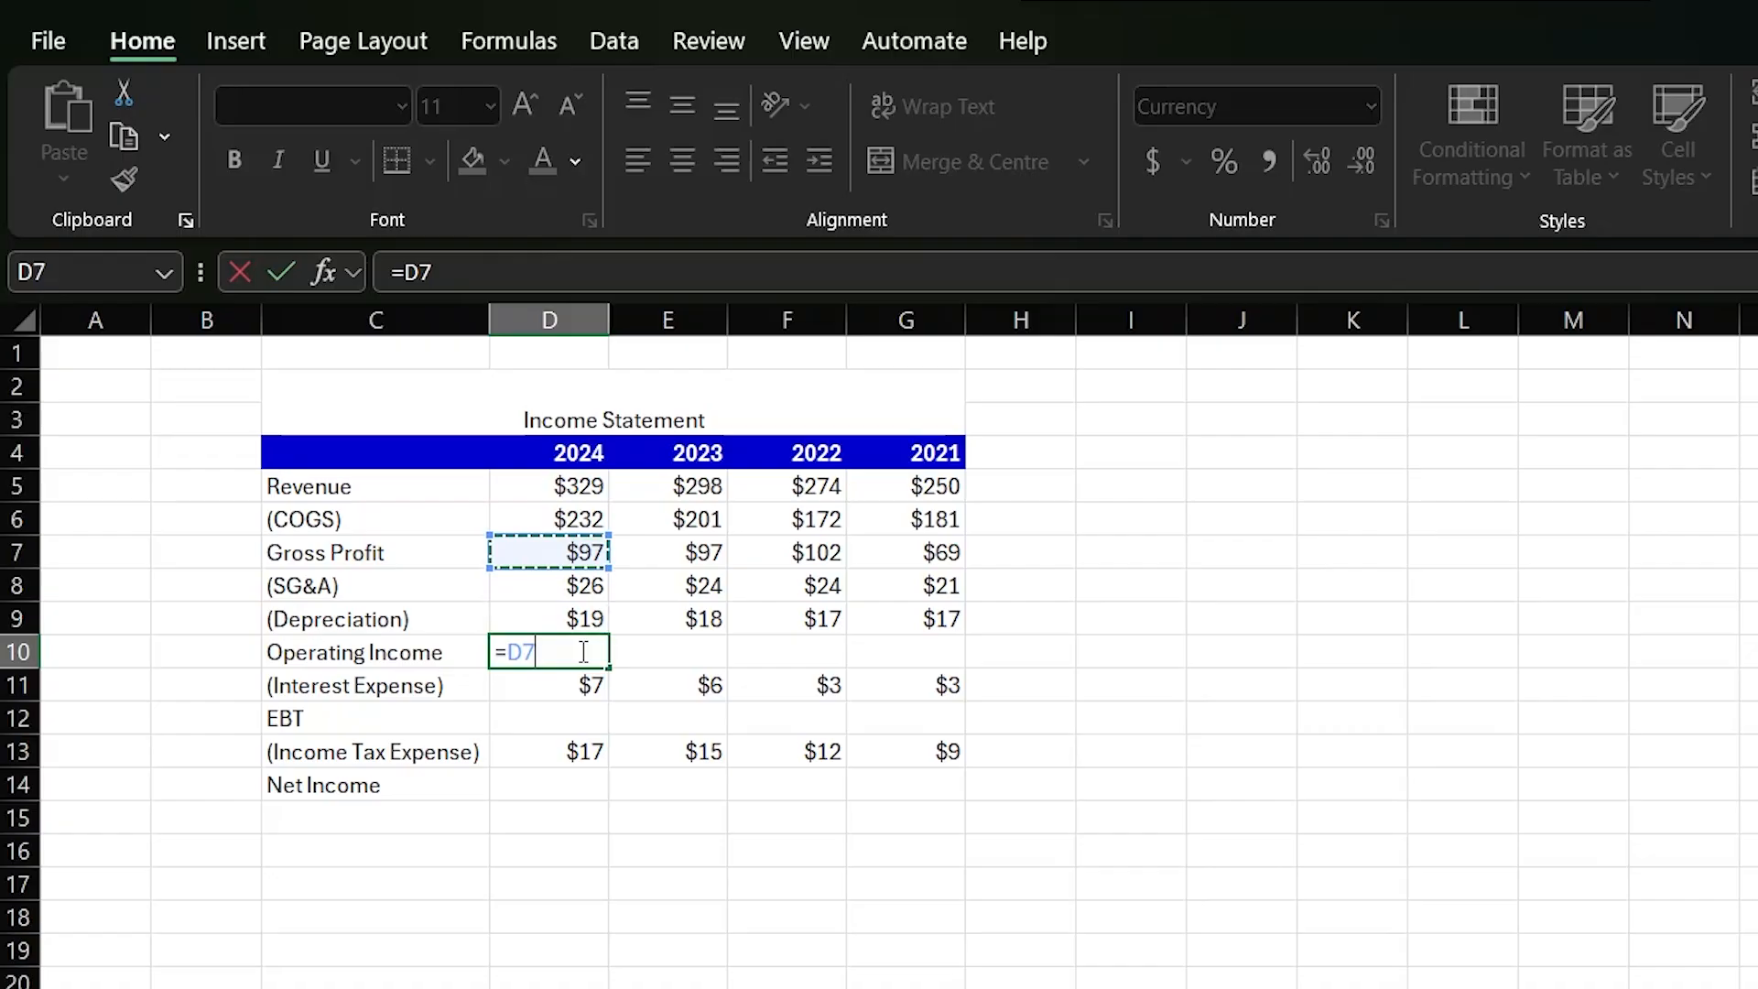
text(-)
key(Up)
key(Up)
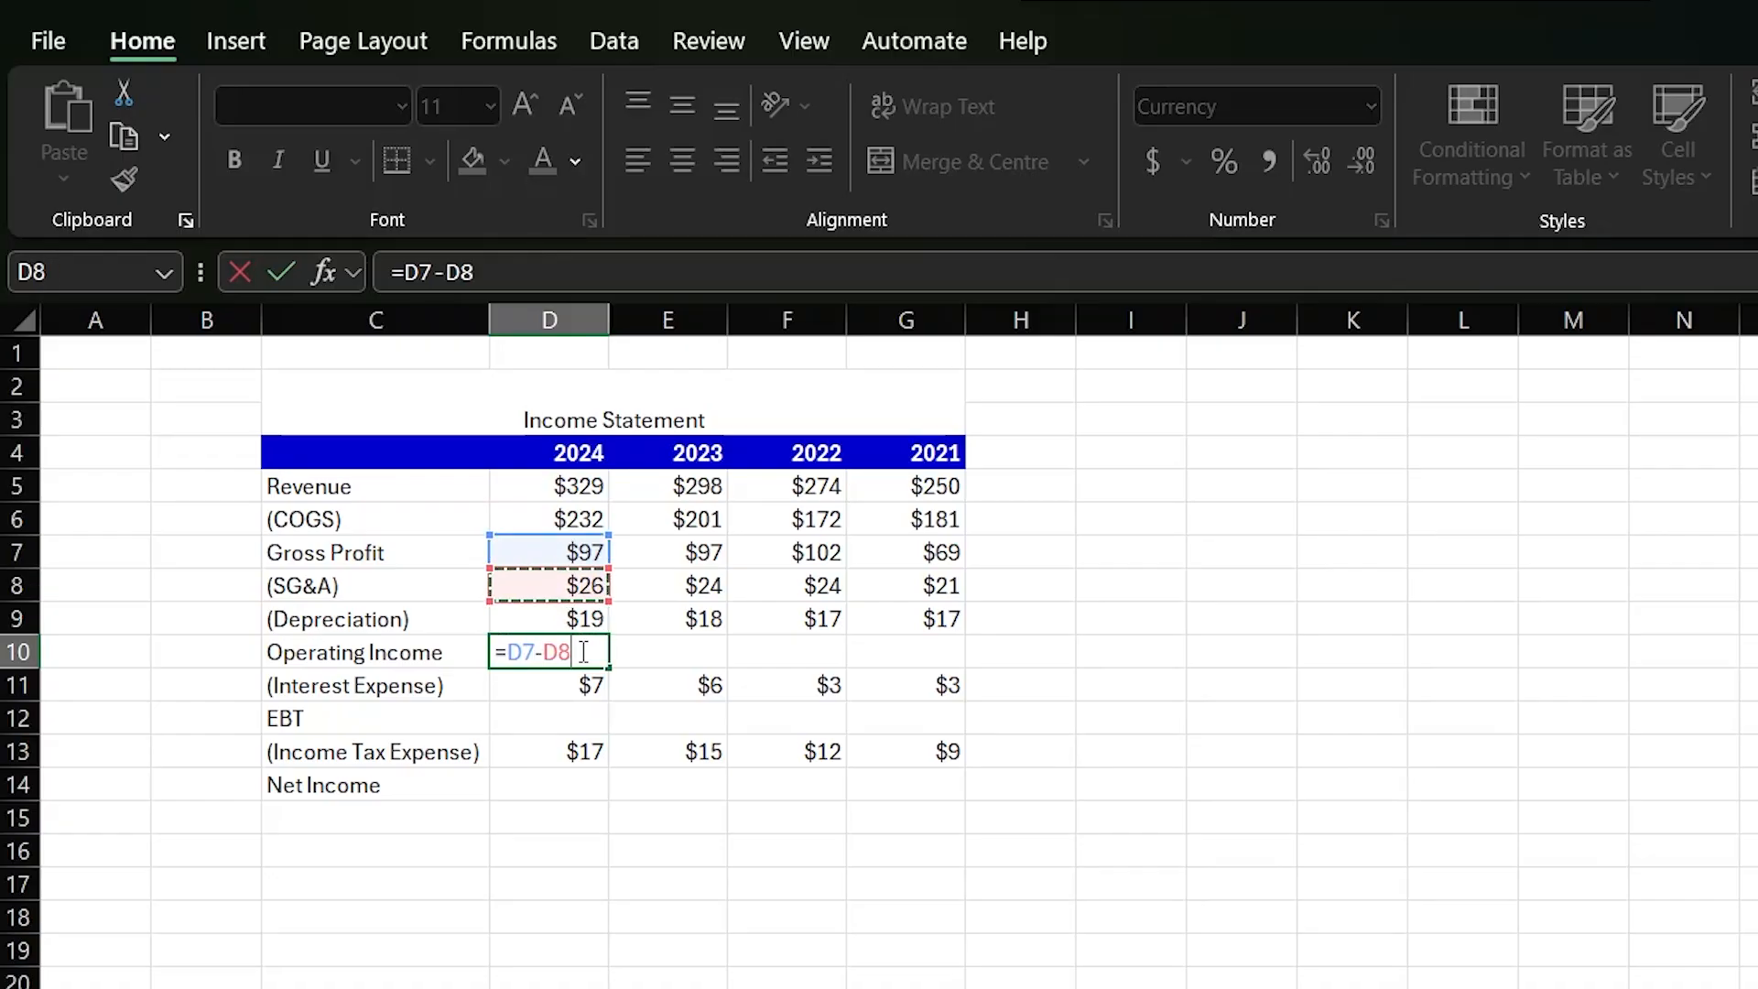
text(-)
key(Up)
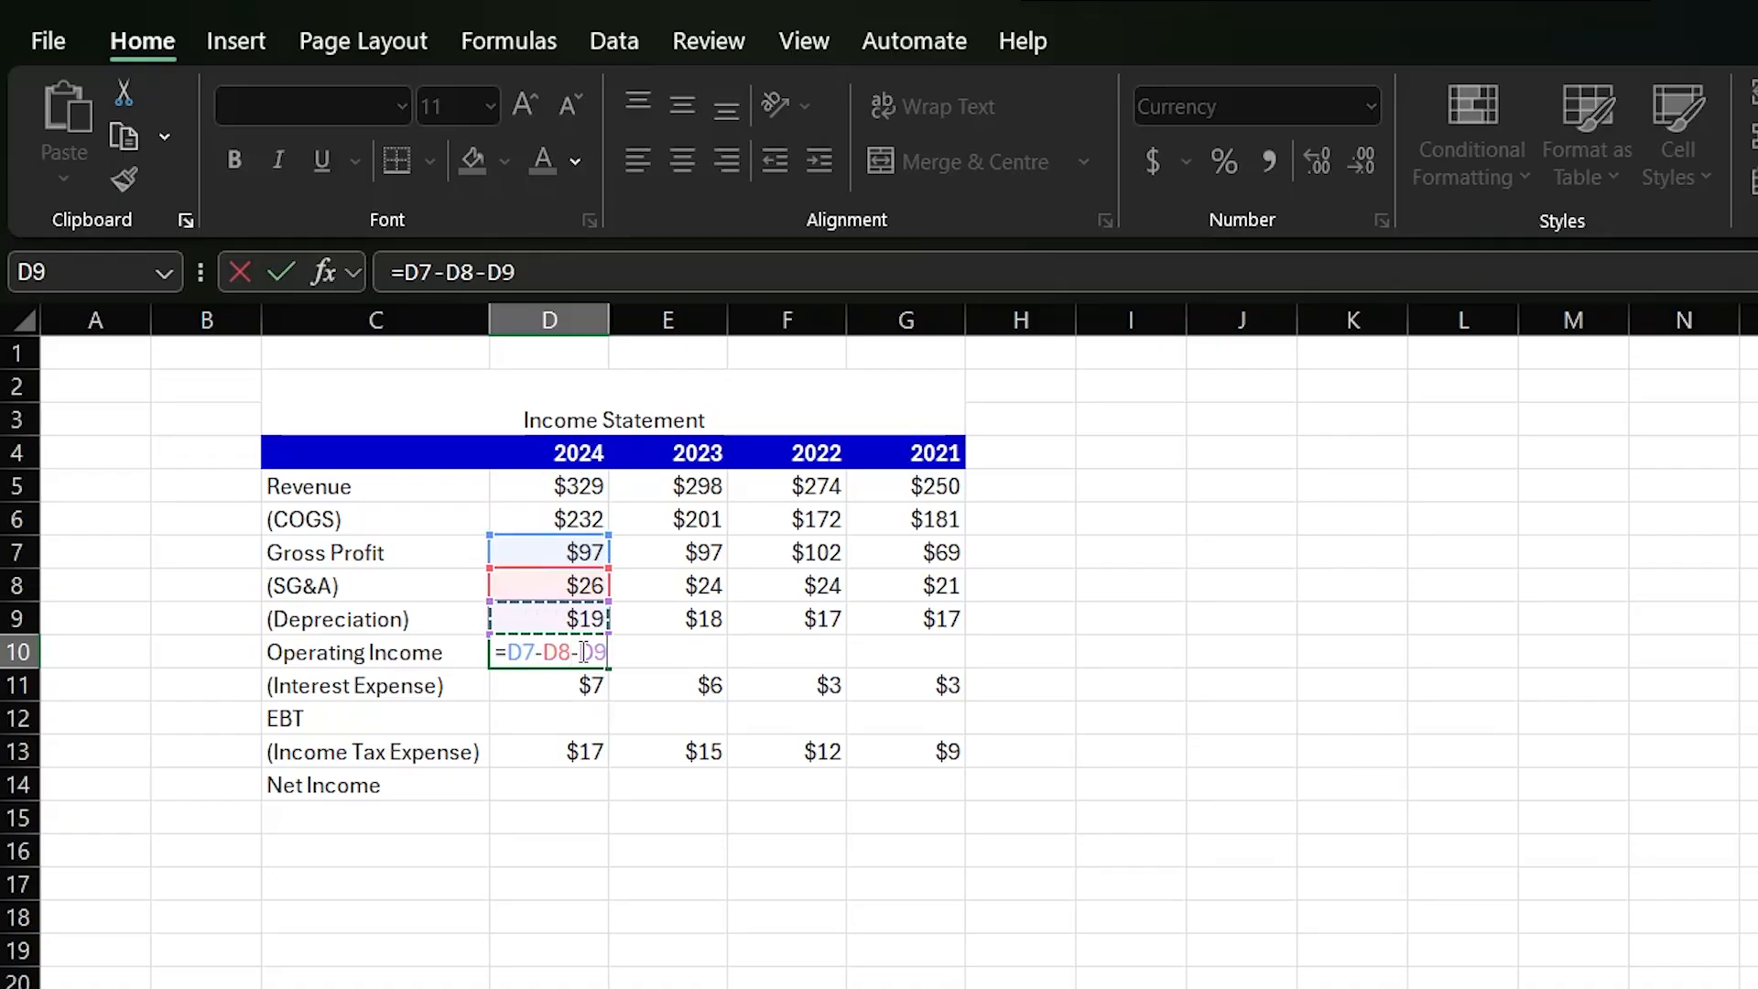
key(Return)
- Fill the Operating Income formula from D10 right to G10
click(584, 652)
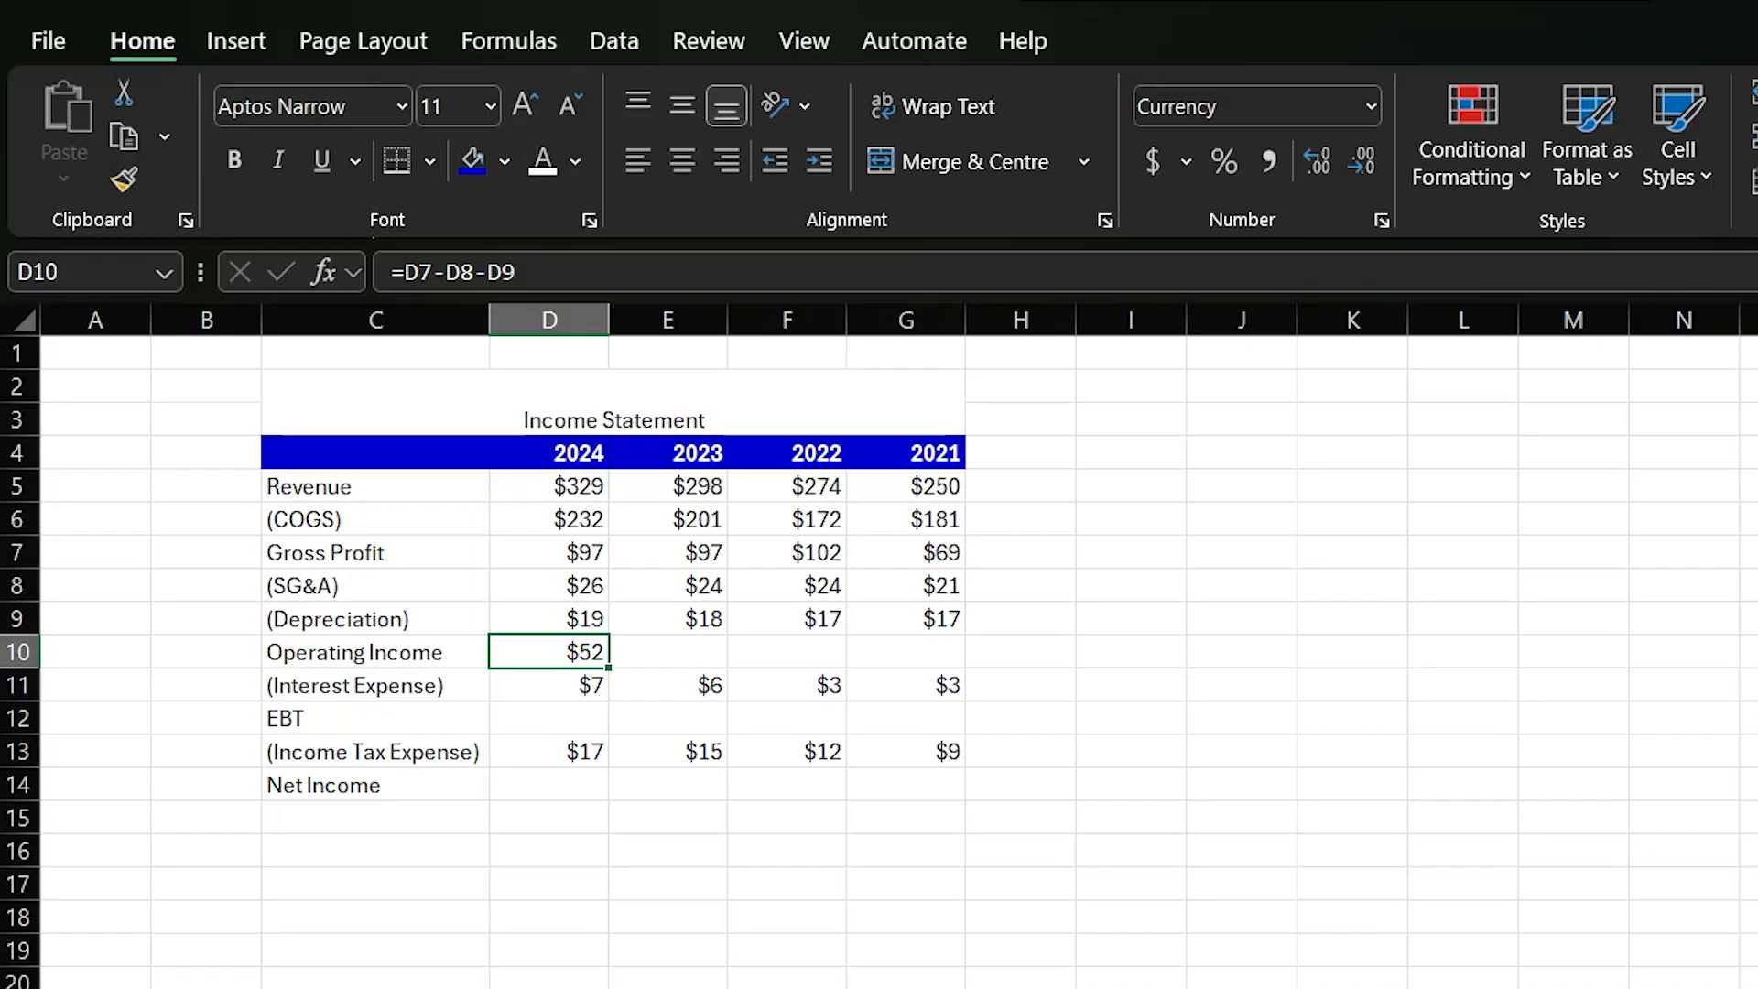
key(shift+Right)
key(shift+Right)
key(shift+Right)
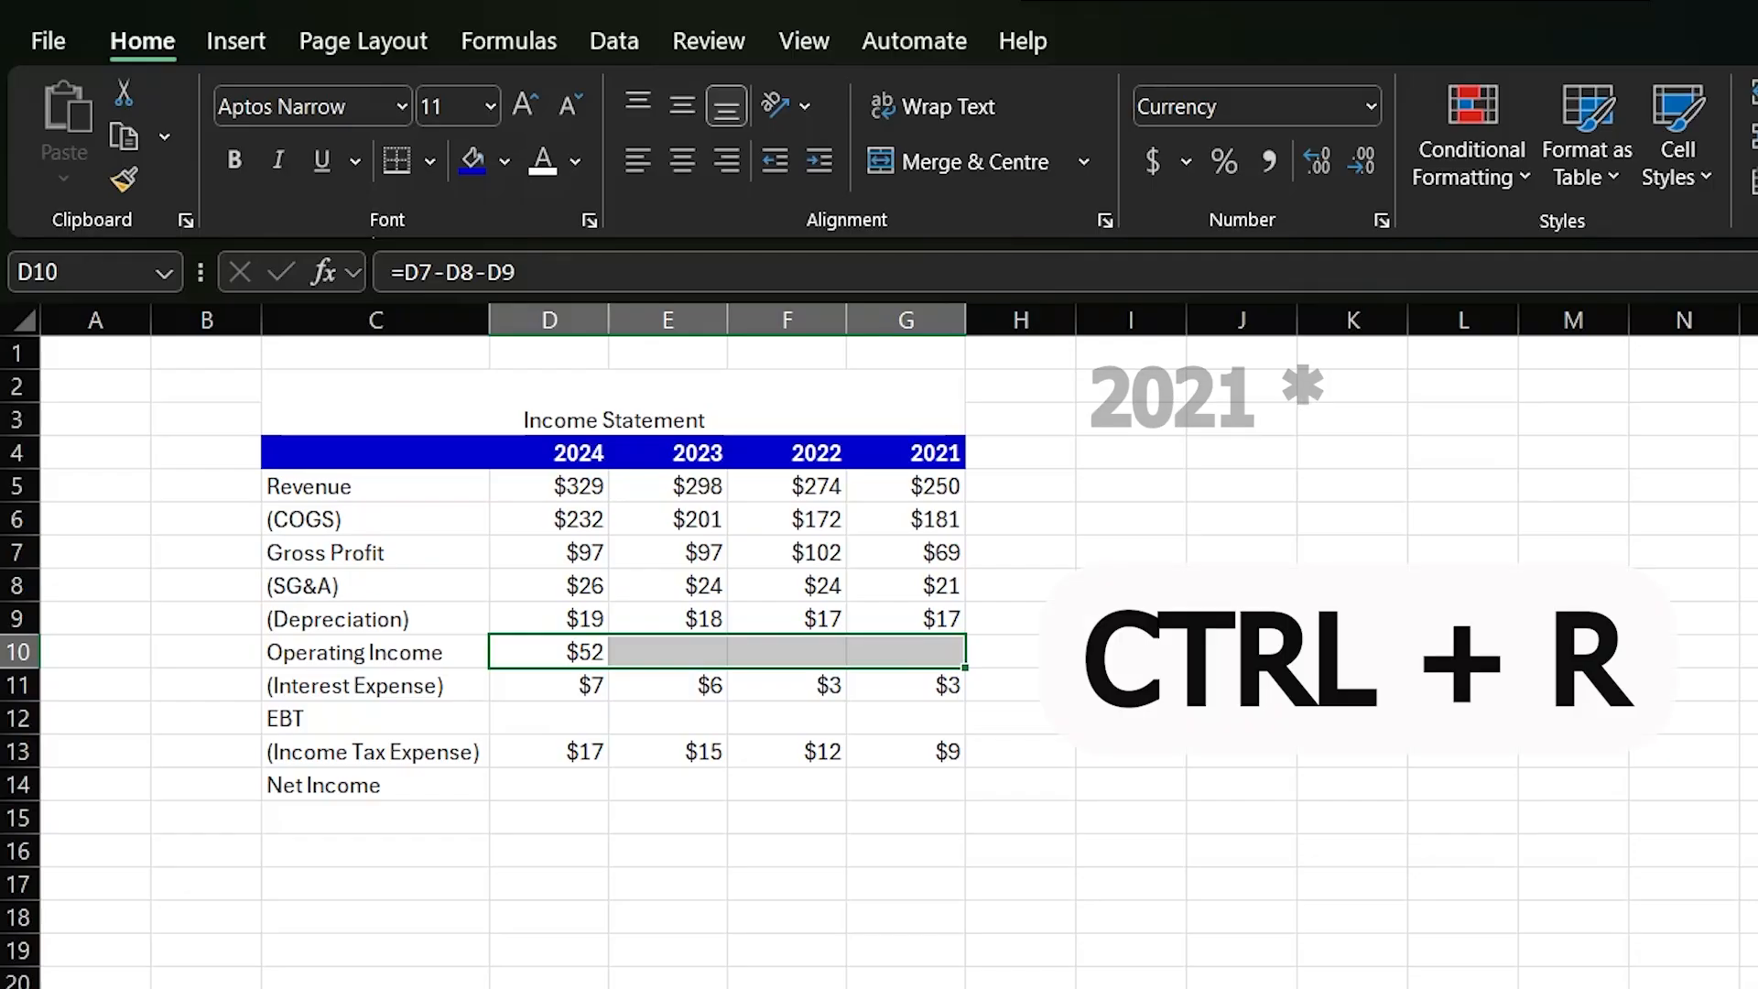
key(ctrl+r)
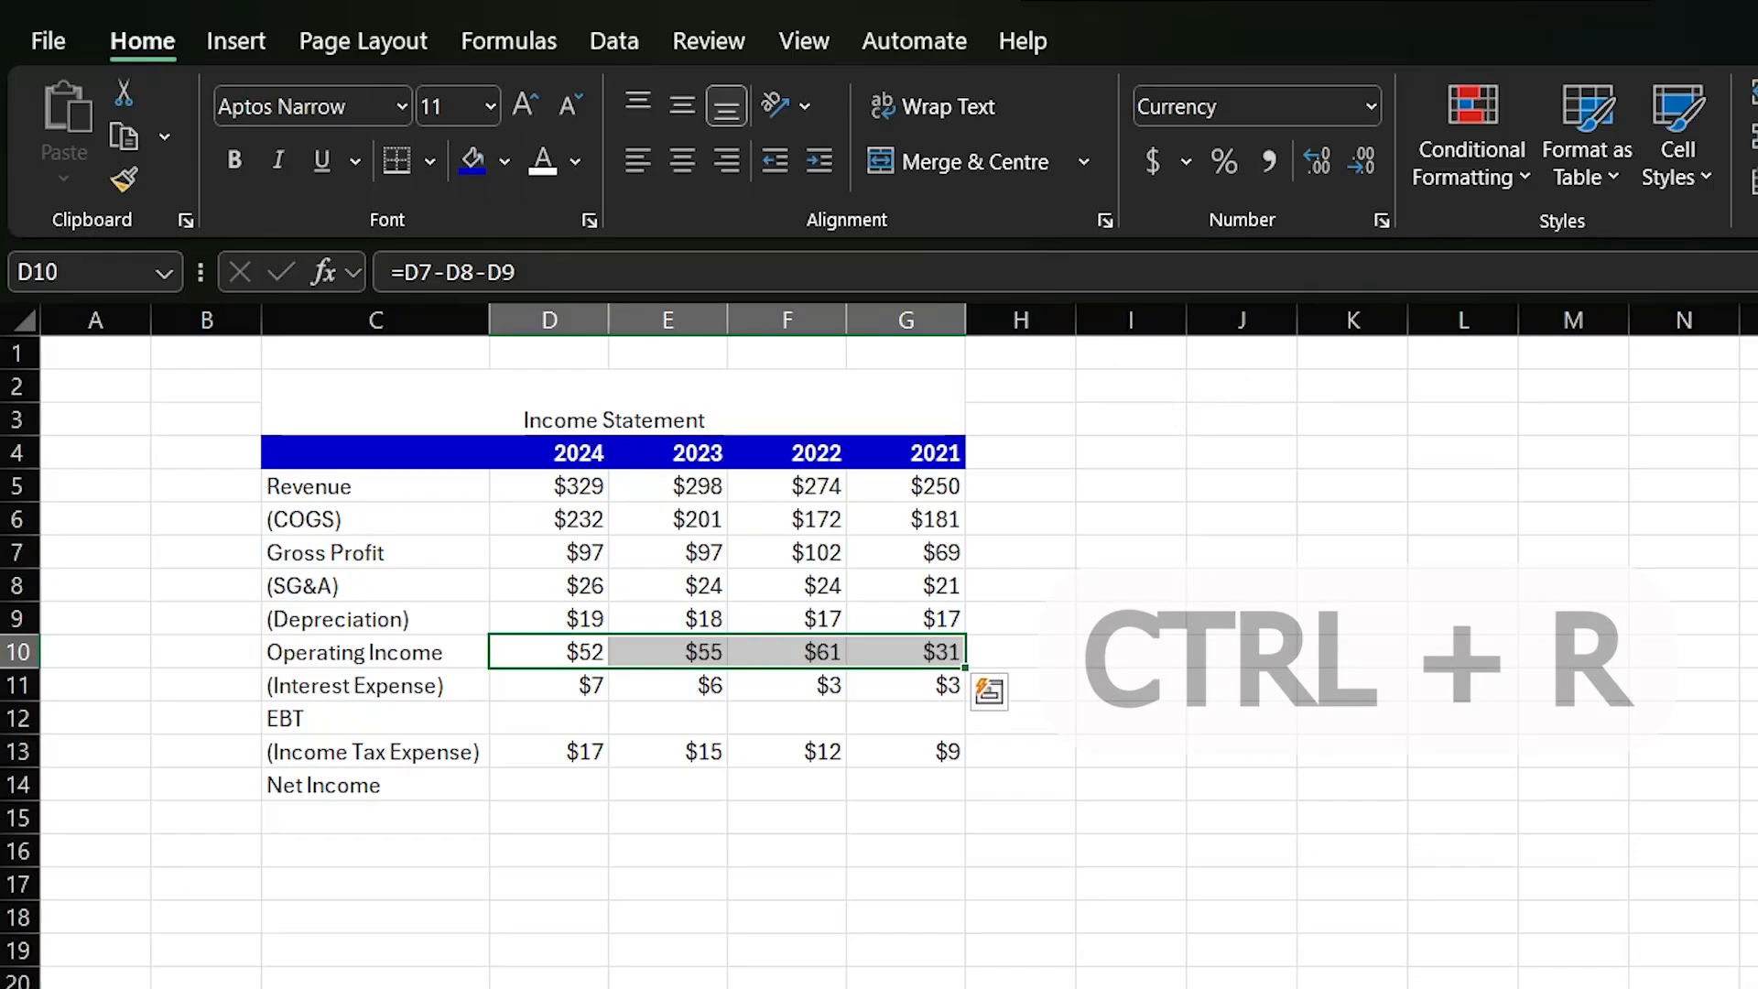
click(1021, 988)
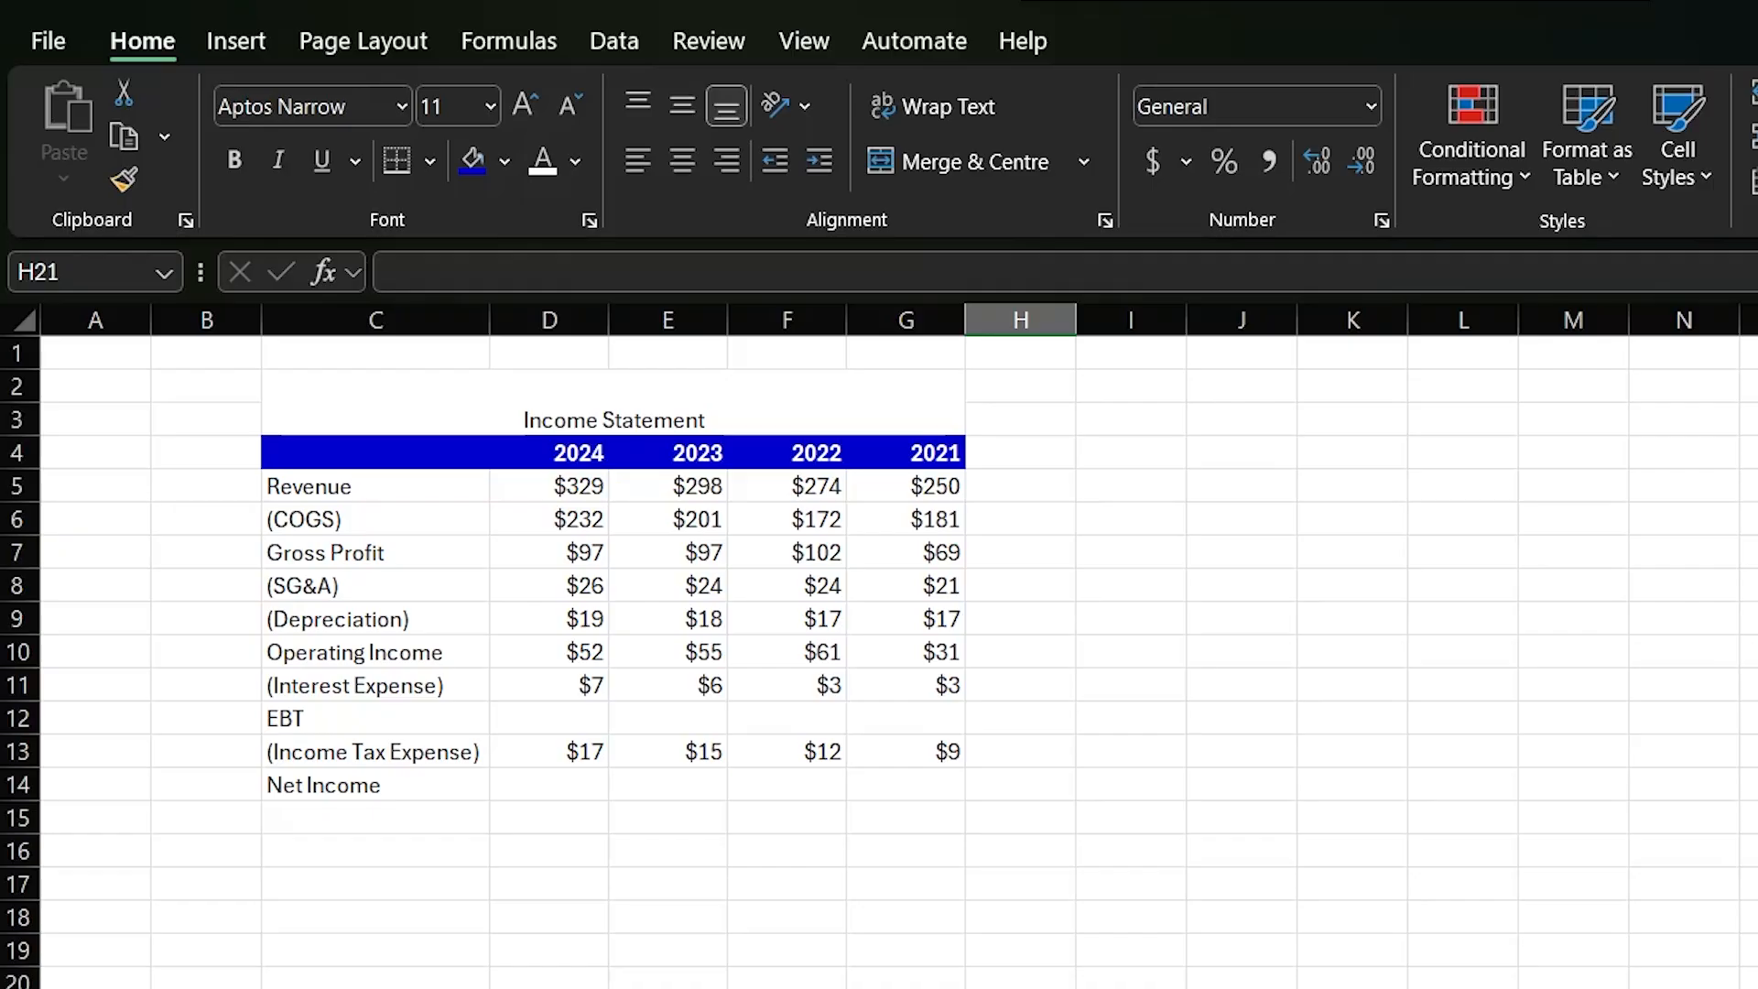
- Calculate the 2024 EBT in D12 with the formula =D10-D11
click(556, 714)
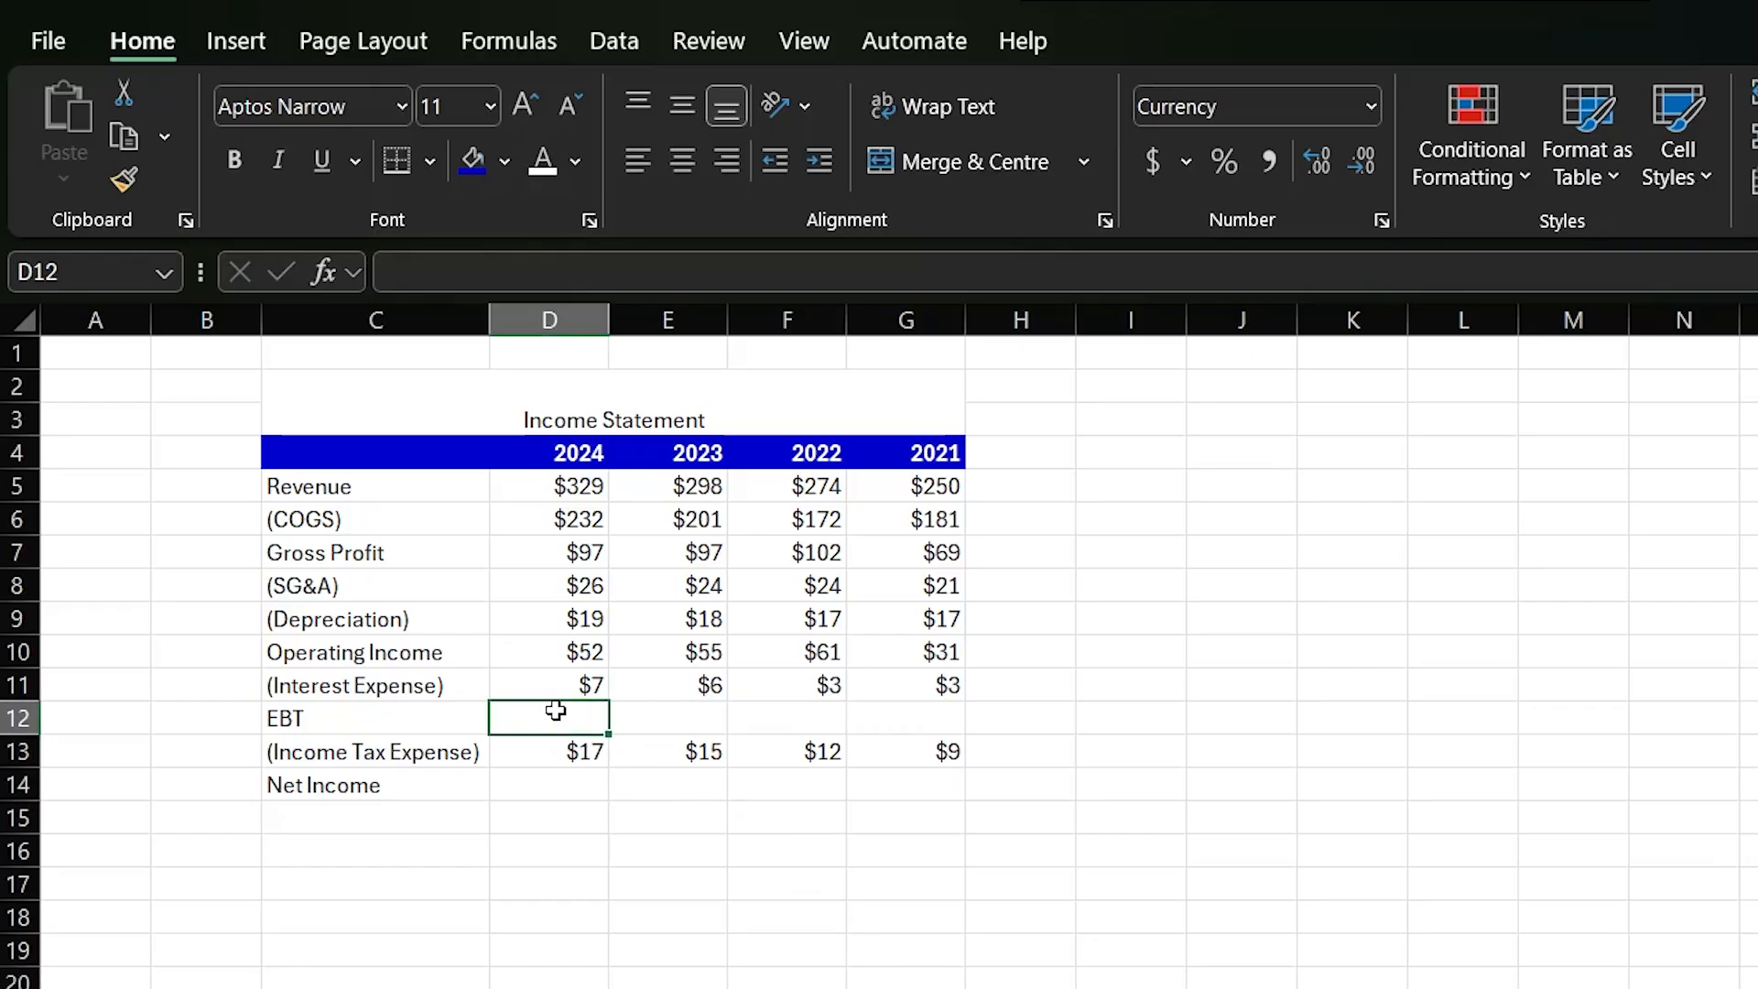
text(=)
key(Up)
key(Up)
text(-)
key(Up)
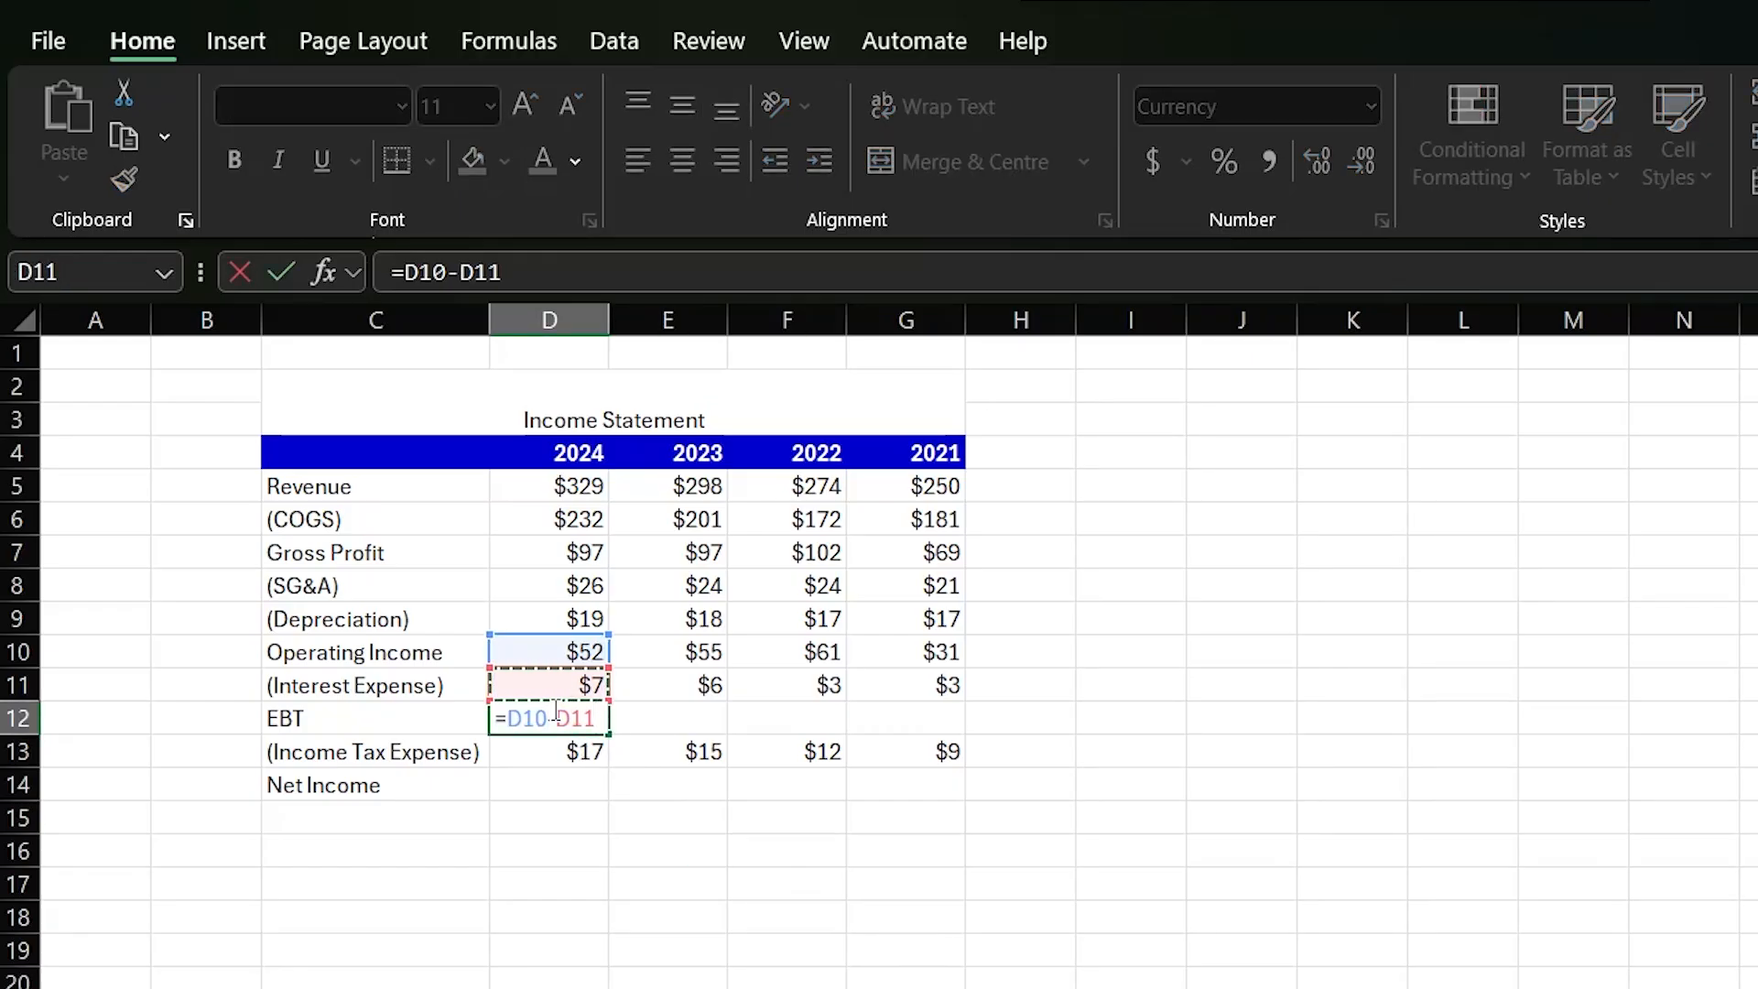
key(ctrl+Return)
- Fill the EBT formula from D12 right to G12
key(shift+Right)
key(shift+Right)
key(shift+Right)
key(ctrl+r)
- Calculate the 2024 Net Income in D14 with the formula =D12-D13
key(Return)
key(Return)
key(Down)
key(Down)
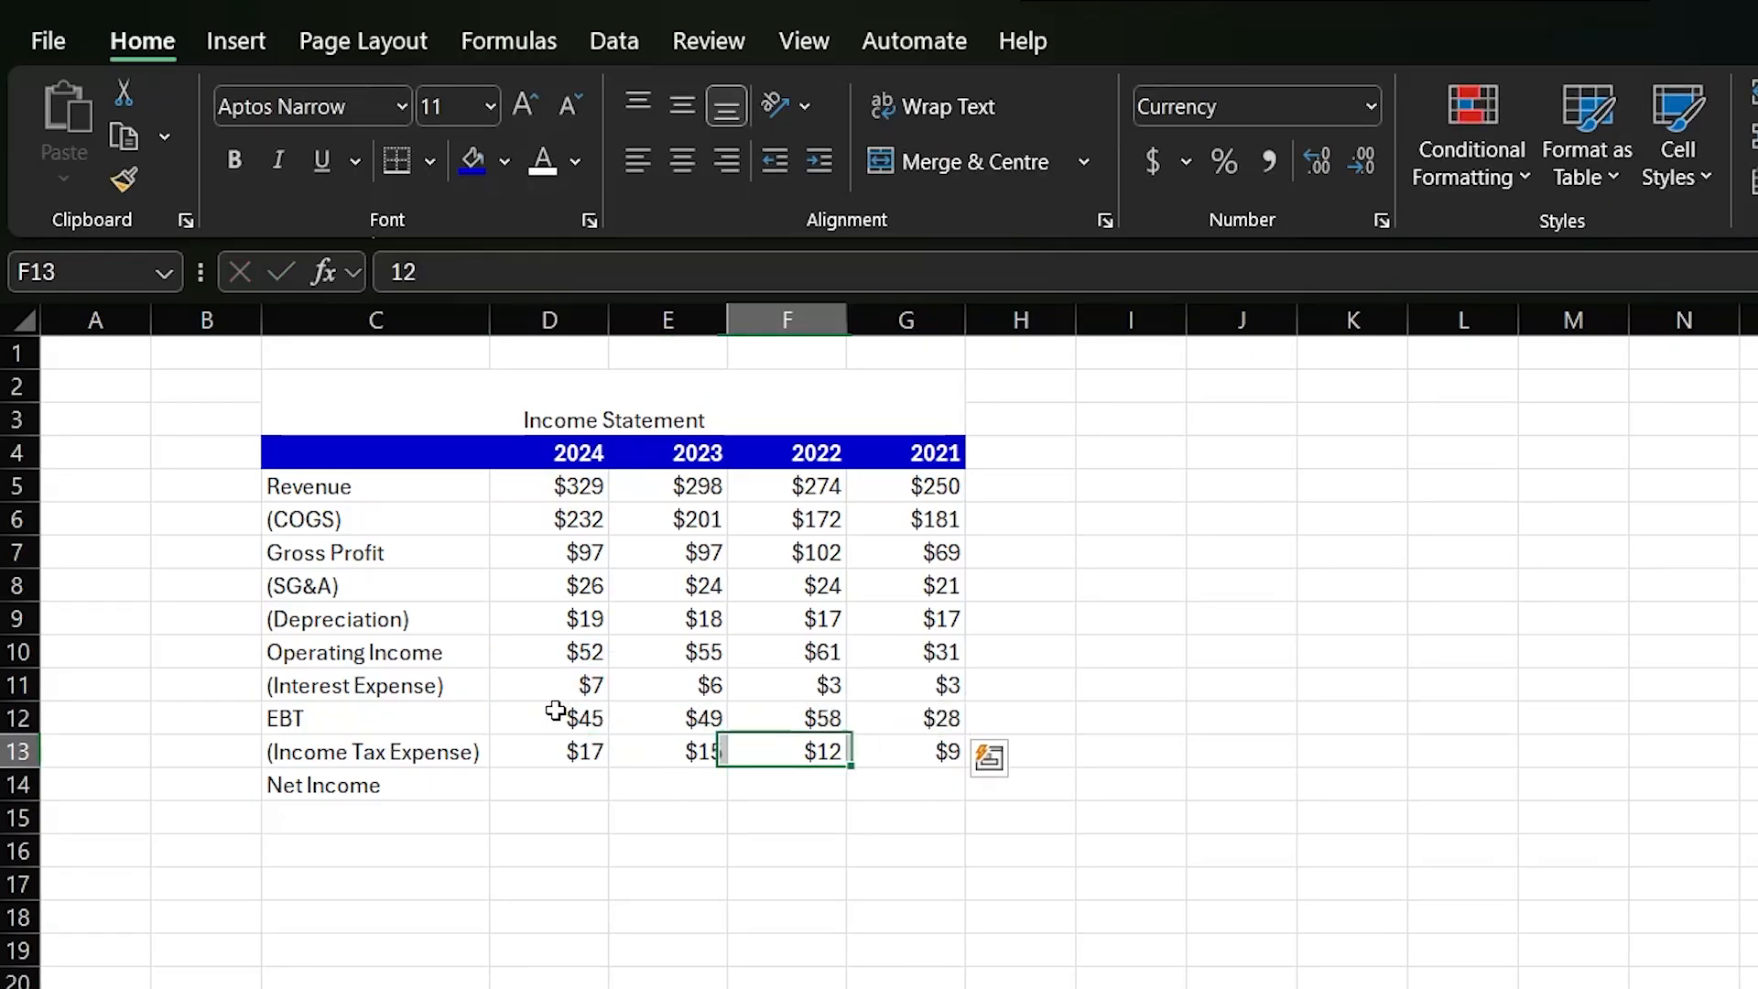
key(Left)
key(Left)
text(=)
key(Up)
key(Up)
text(-)
key(Up)
key(ctrl+Return)
- Fill the Net Income formula from D14 right to G14
key(shift+Right)
key(shift+Right)
key(shift+Right)
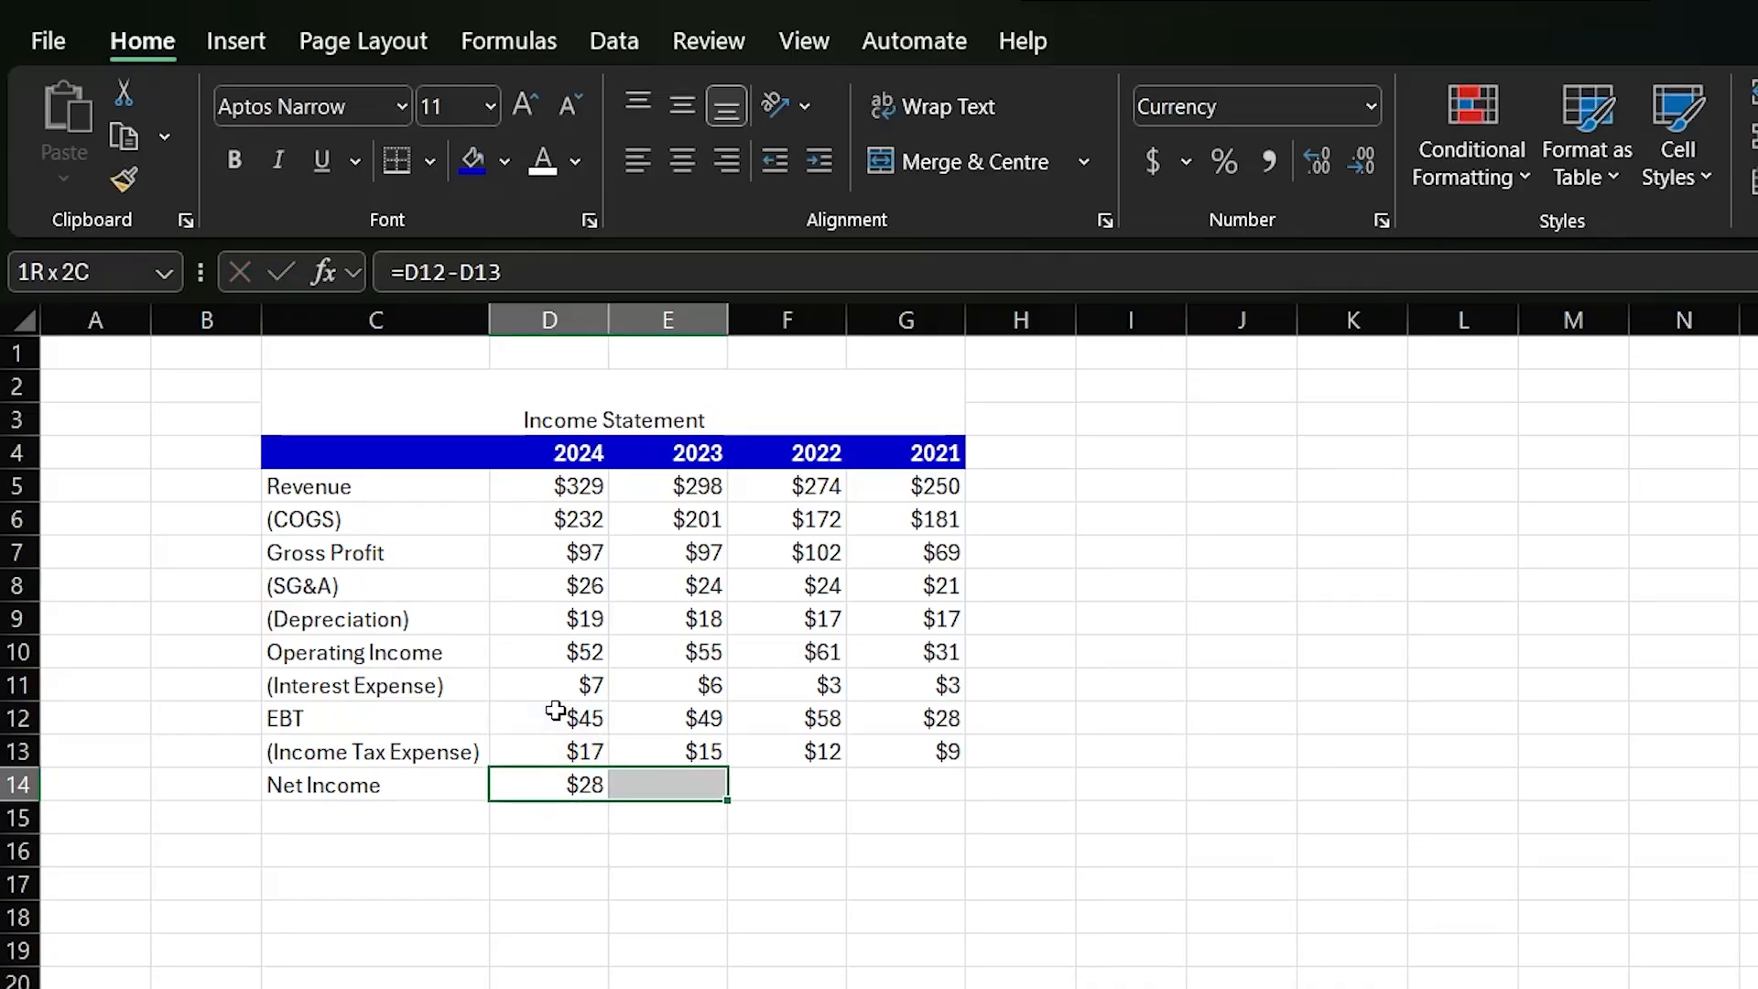
key(ctrl+r)
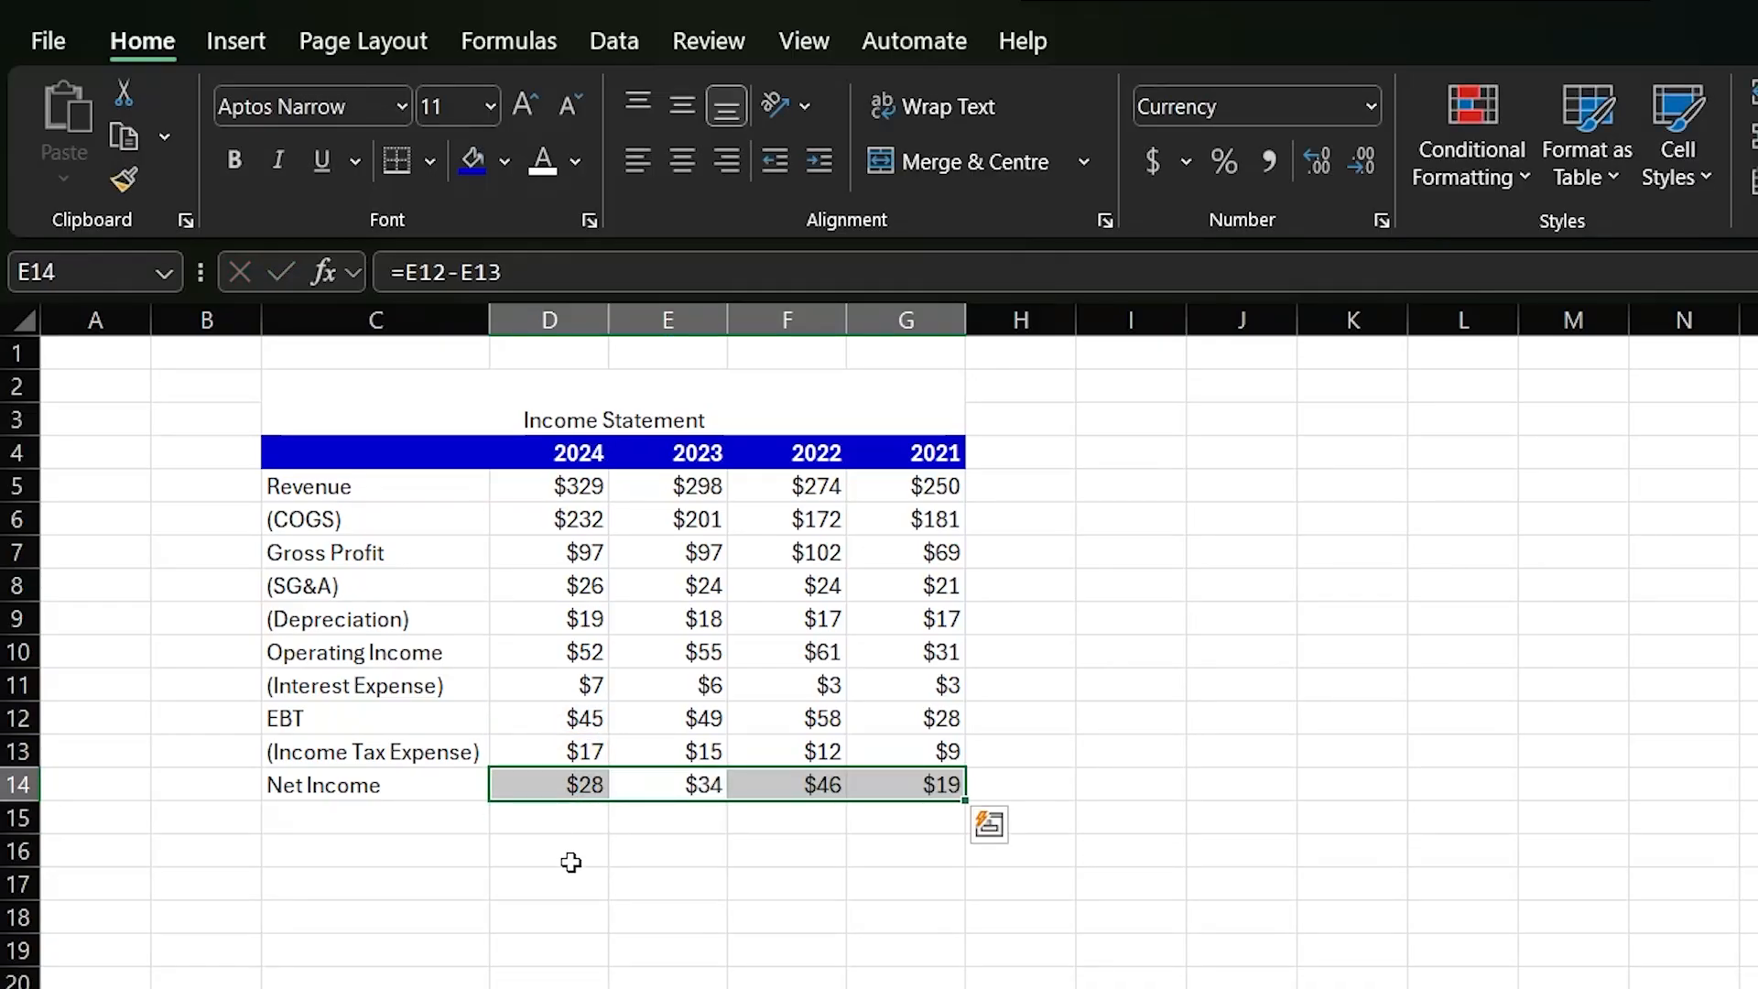
click(566, 853)
click(1135, 881)
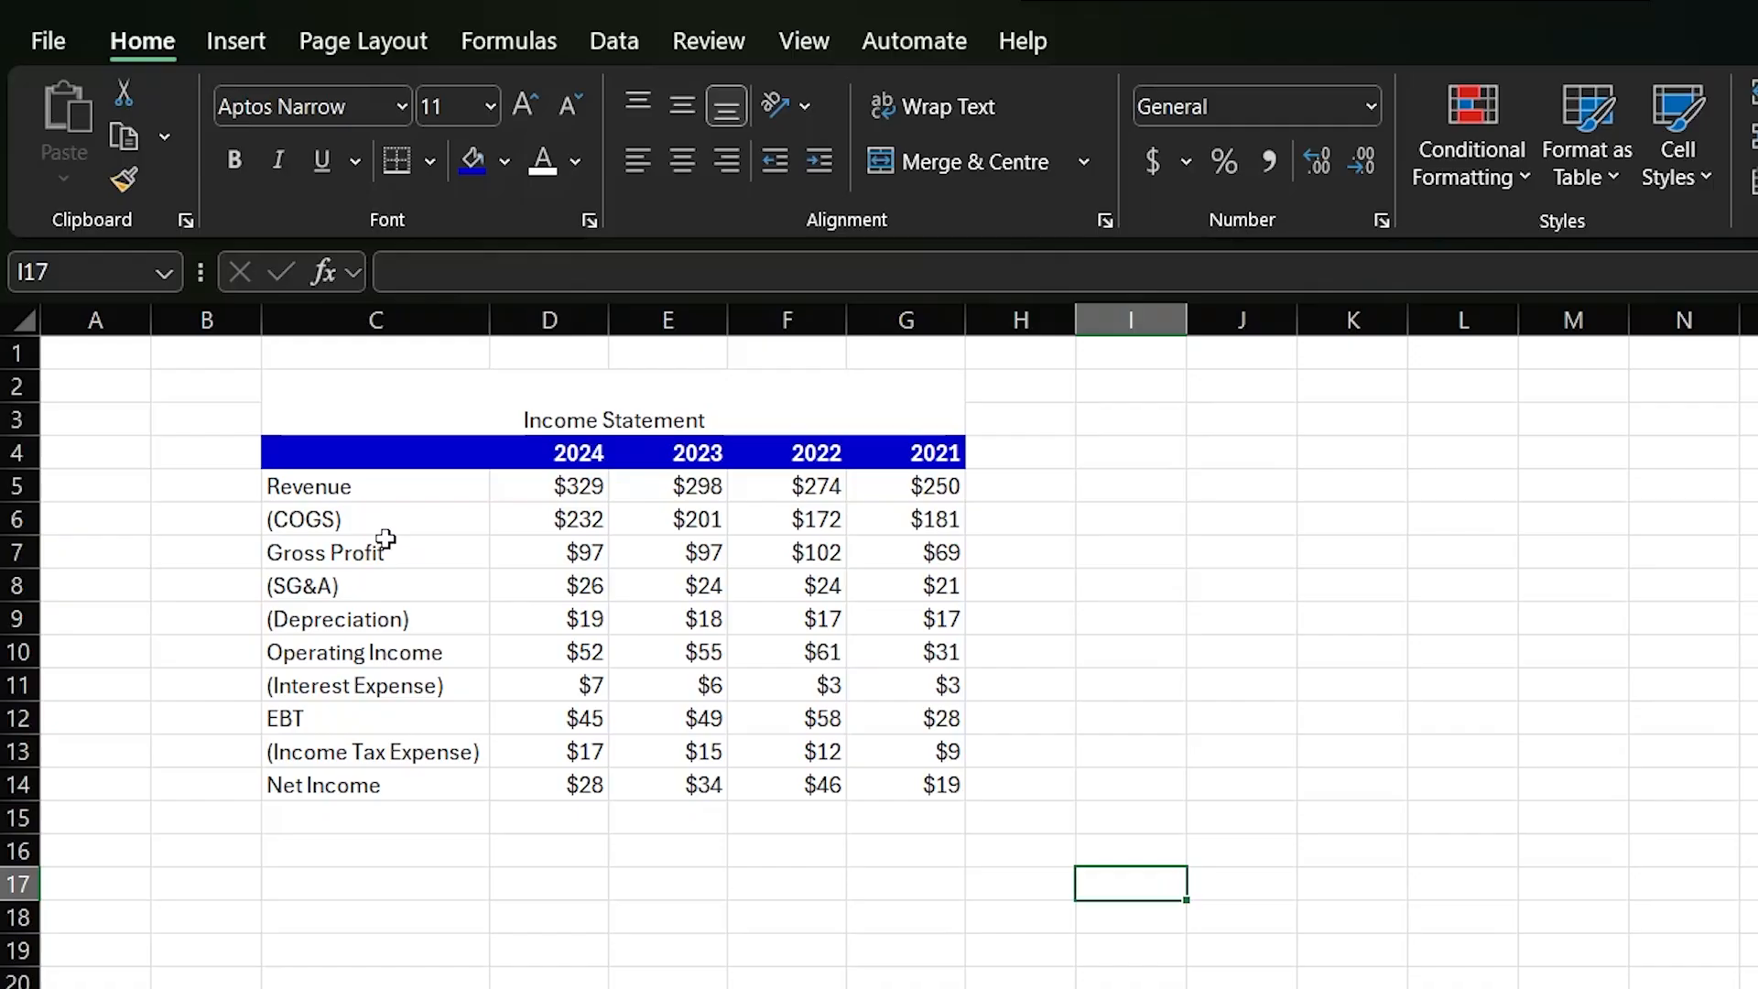
- Add a bottom border to the COGS row C6:G6
drag(365, 524, 916, 526)
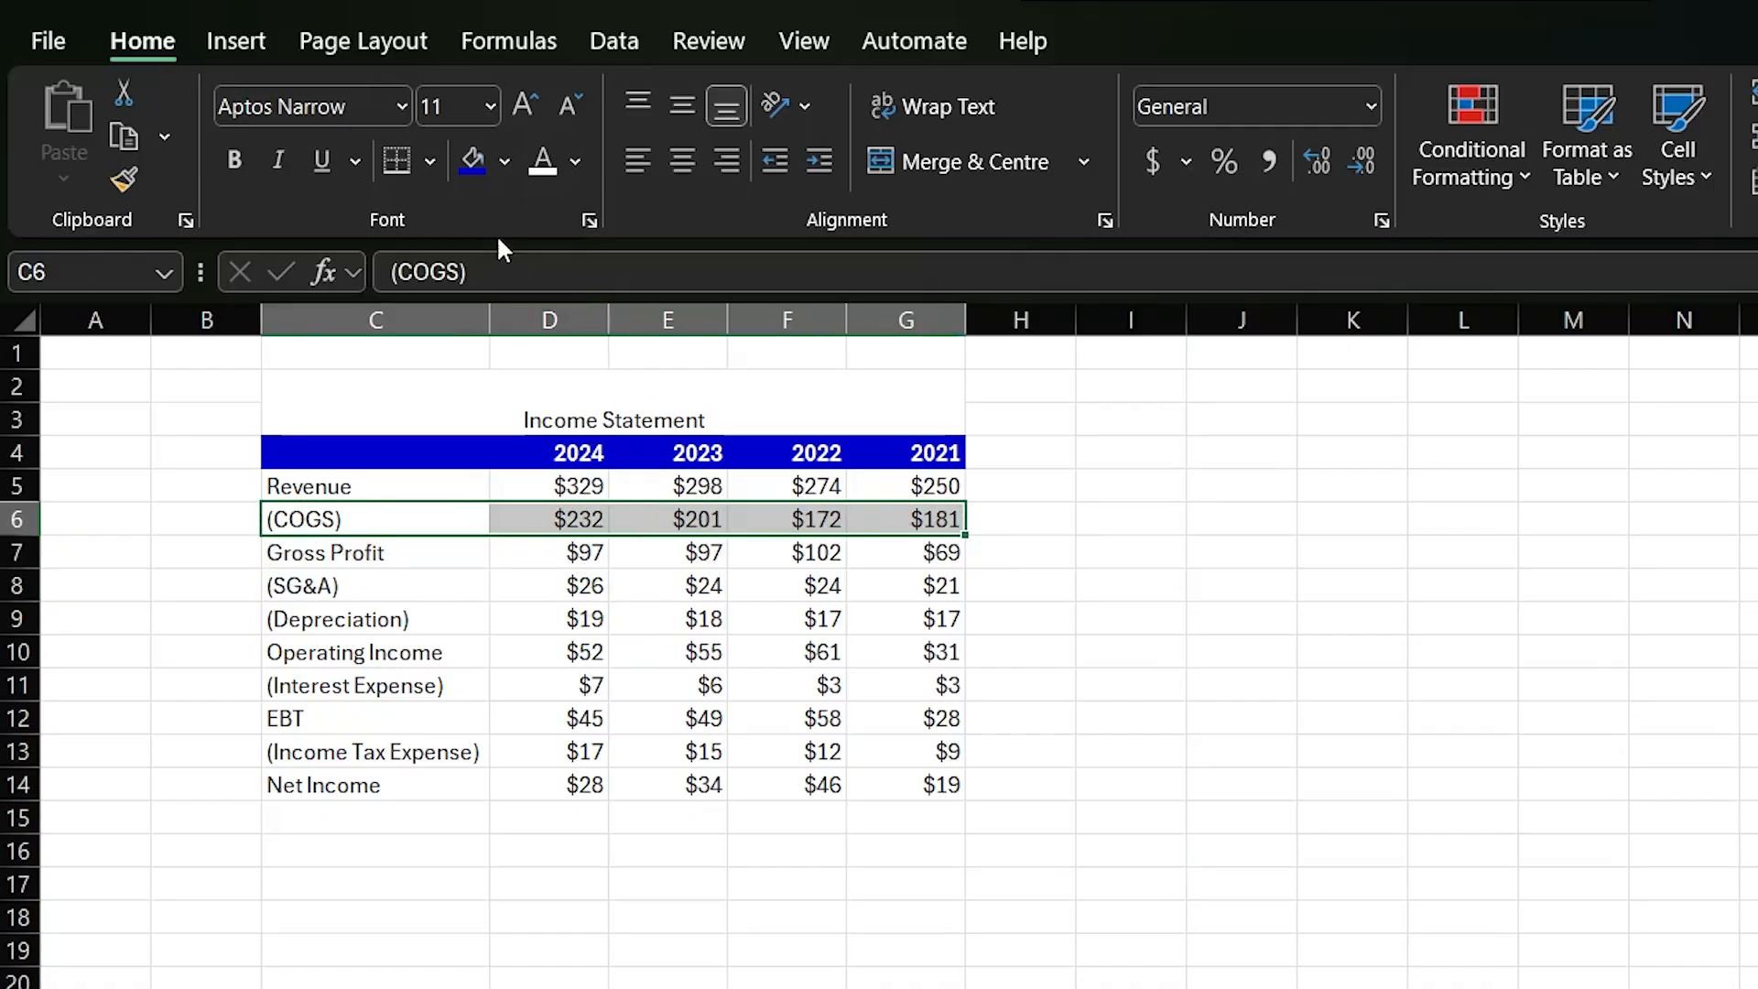
click(430, 161)
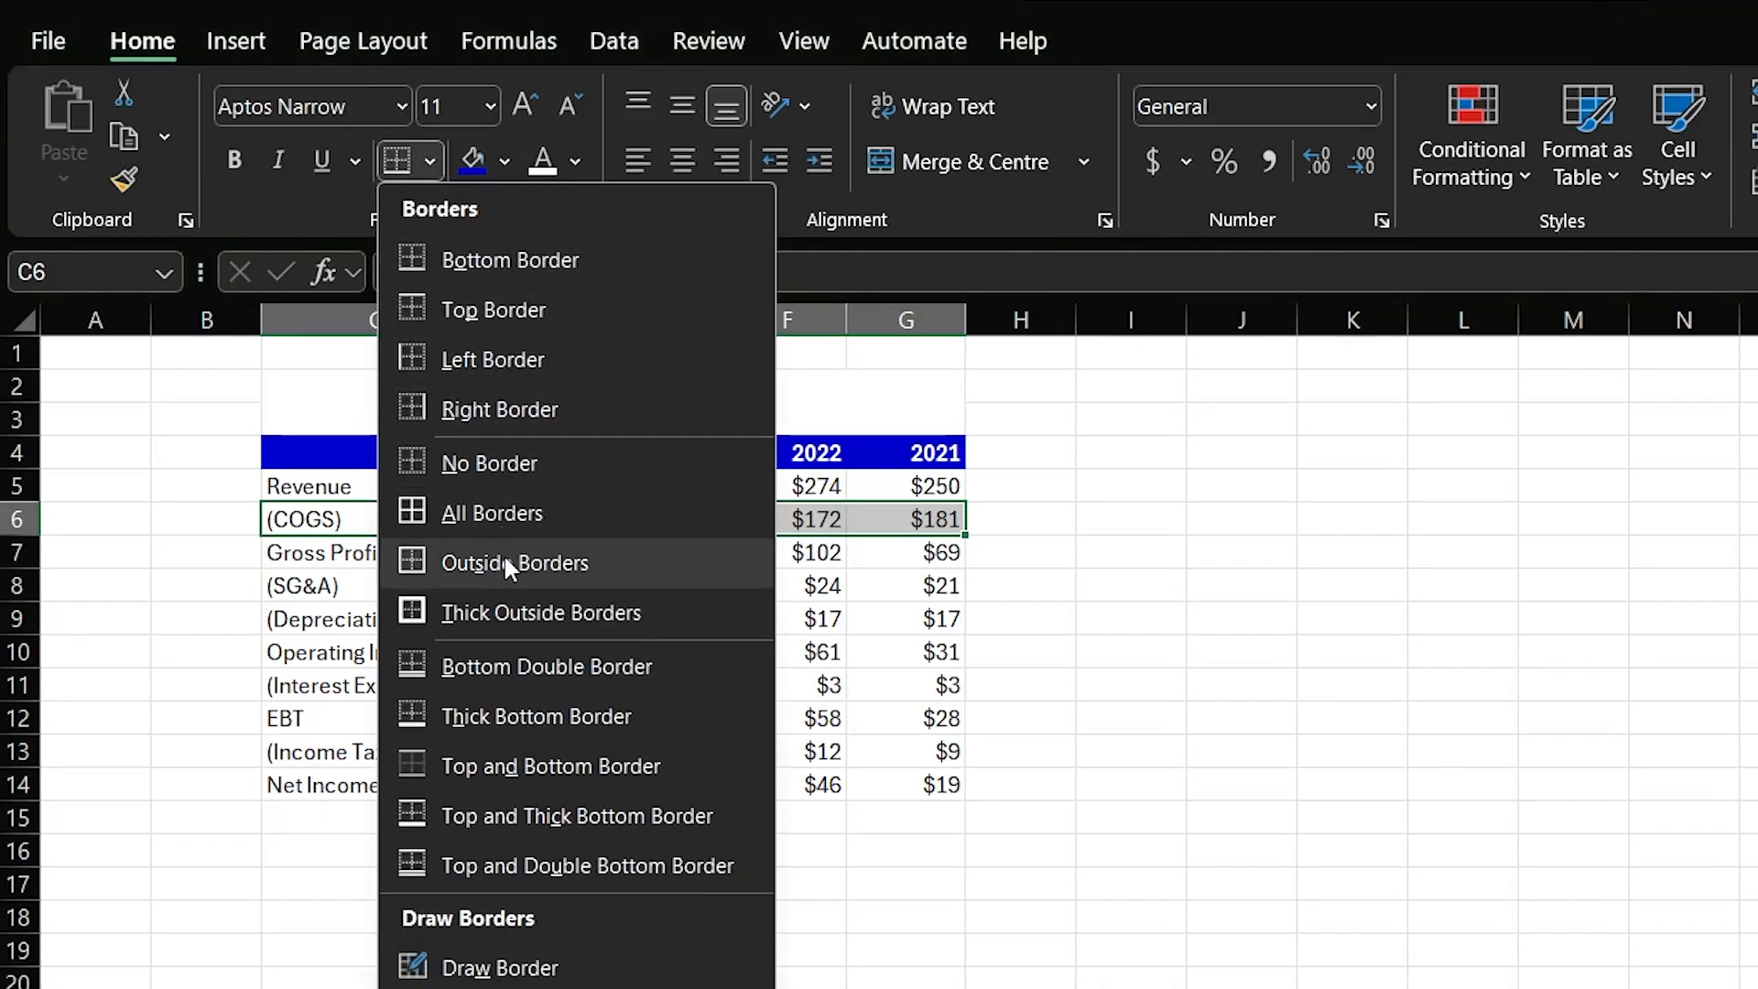
click(477, 279)
click(1094, 651)
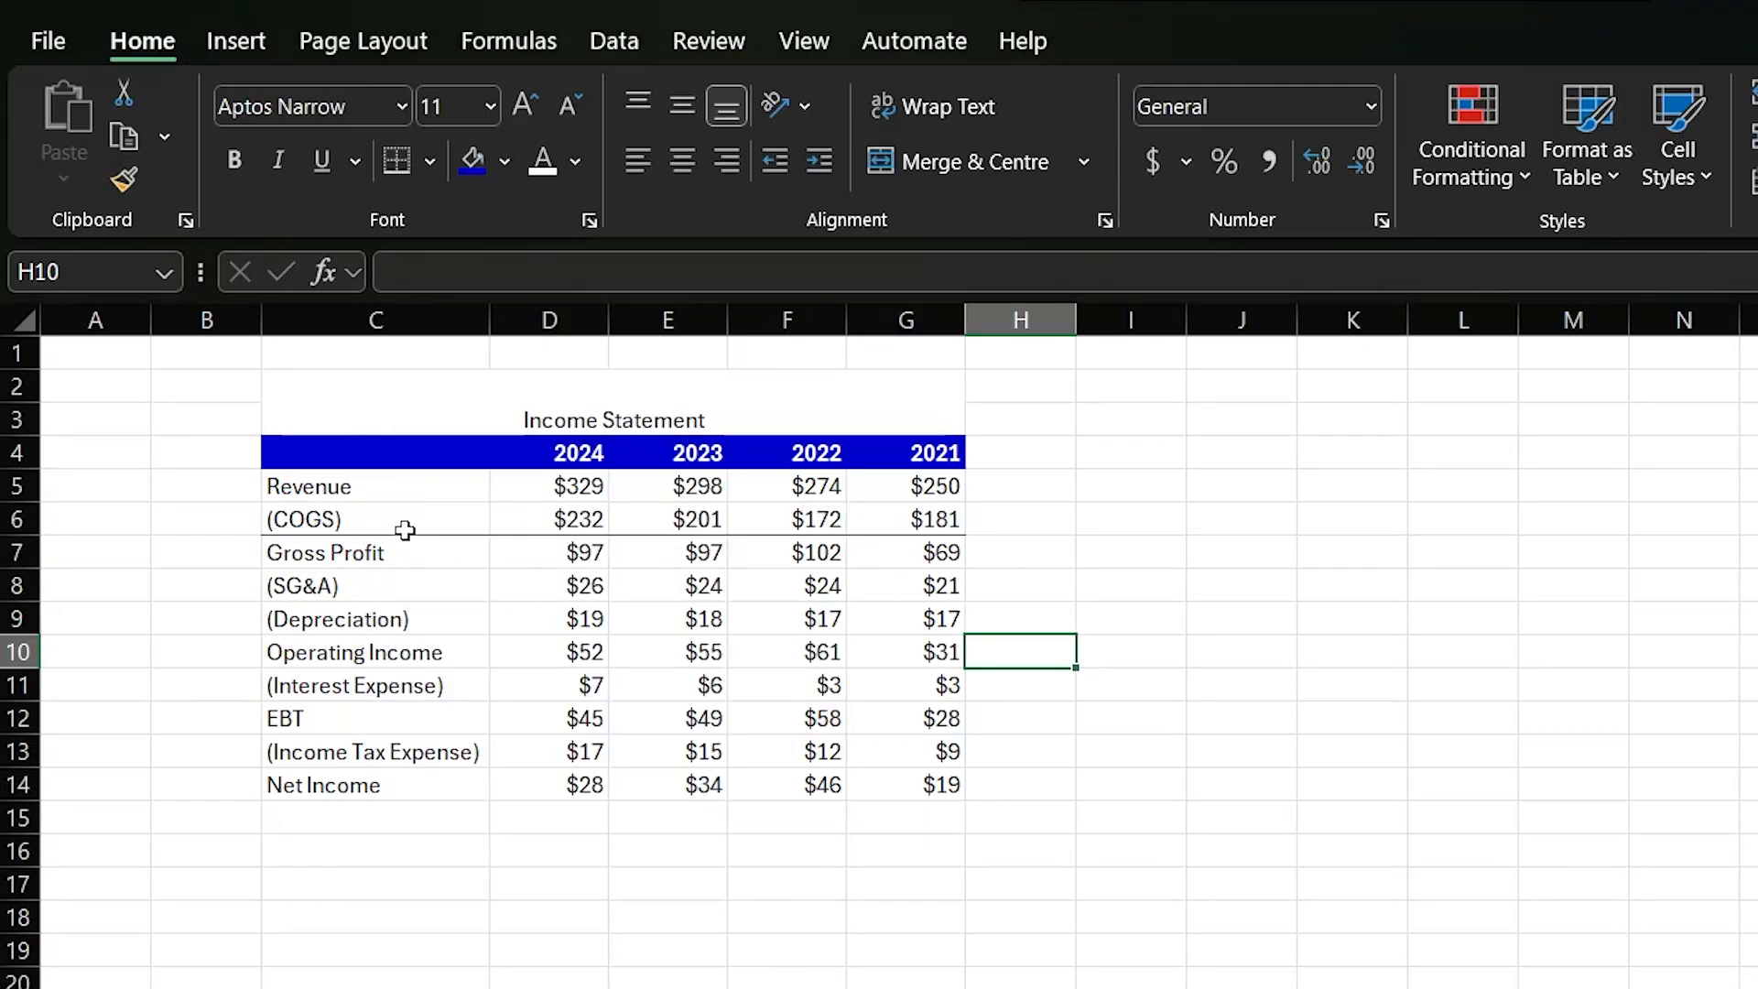
- Copy the COGS row C6:G6 and paste it onto the Depreciation row from C9 with the Formatting paste option
click(436, 528)
drag(437, 528, 879, 530)
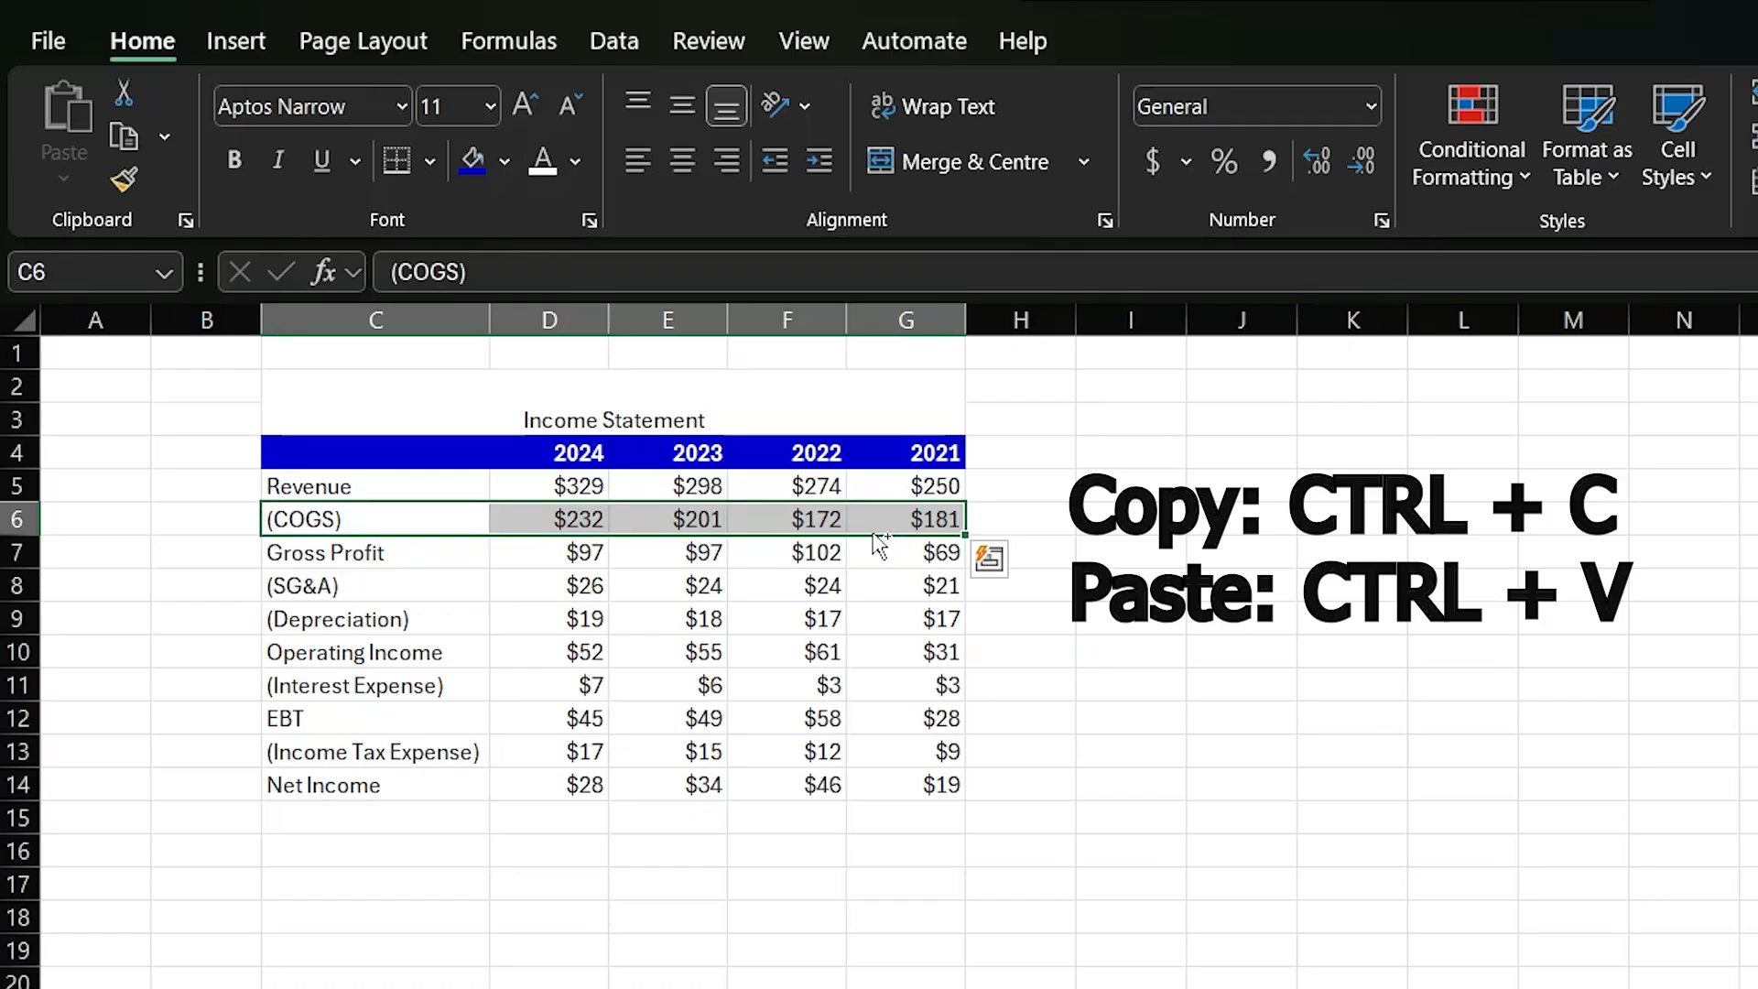
key(ctrl+c)
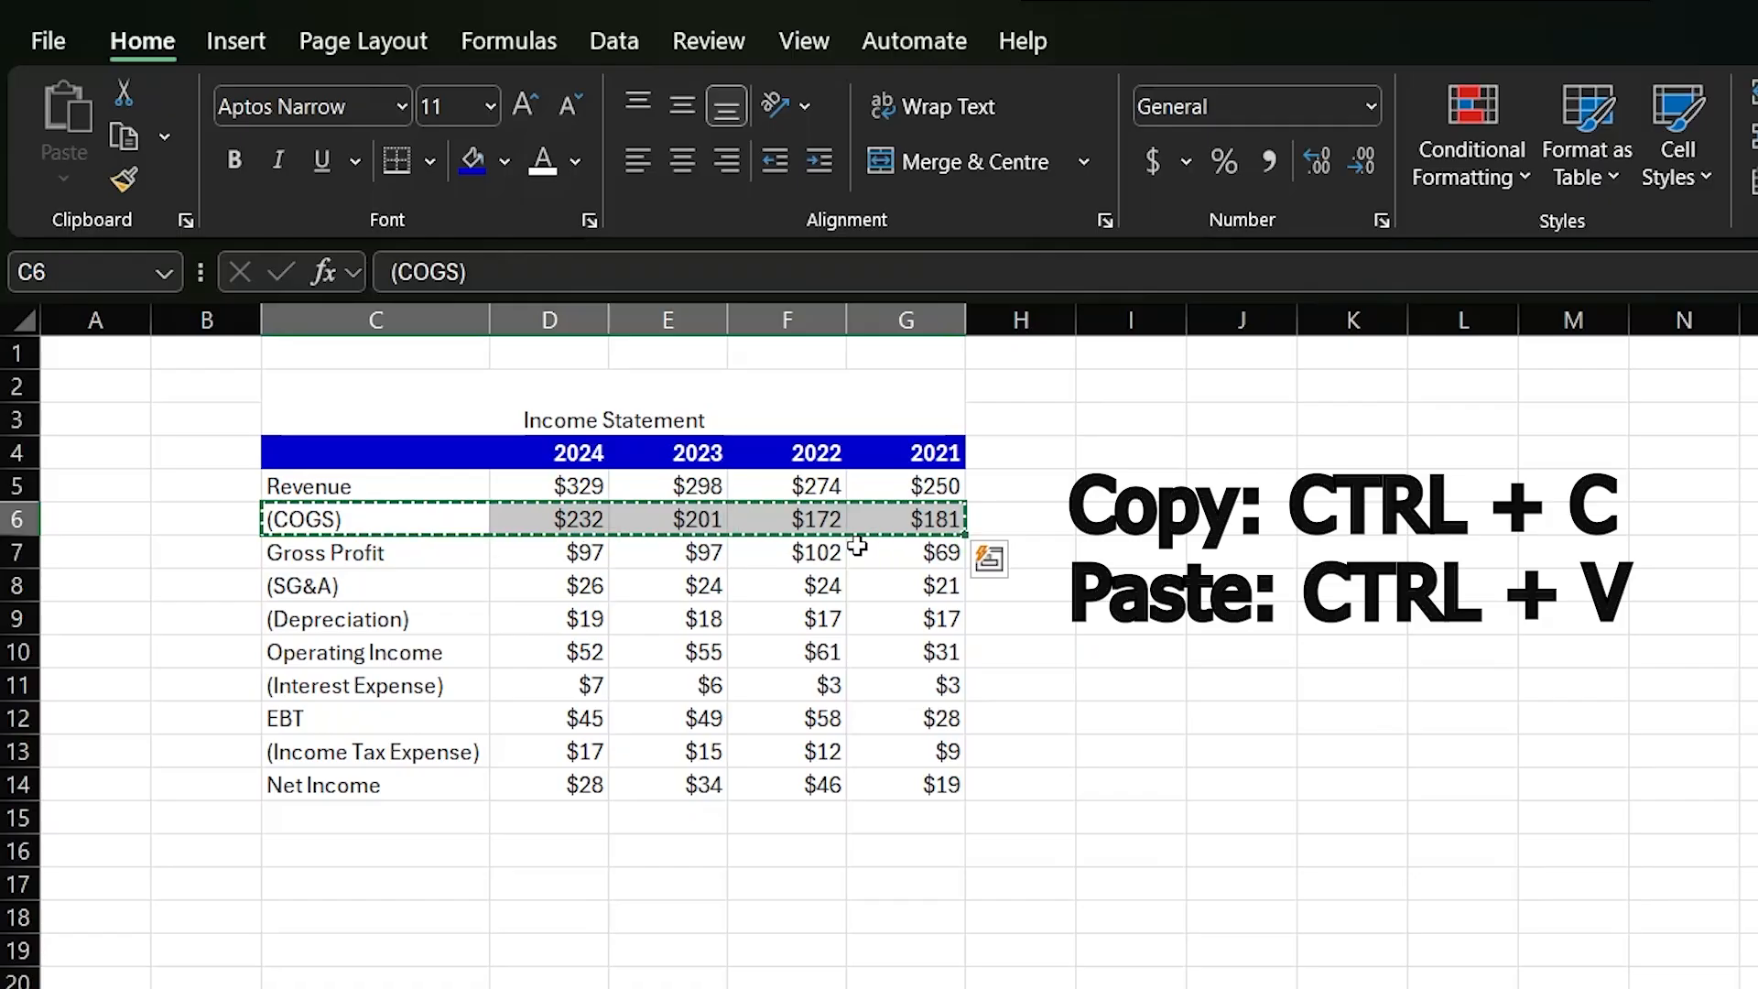
click(371, 619)
key(ctrl+v)
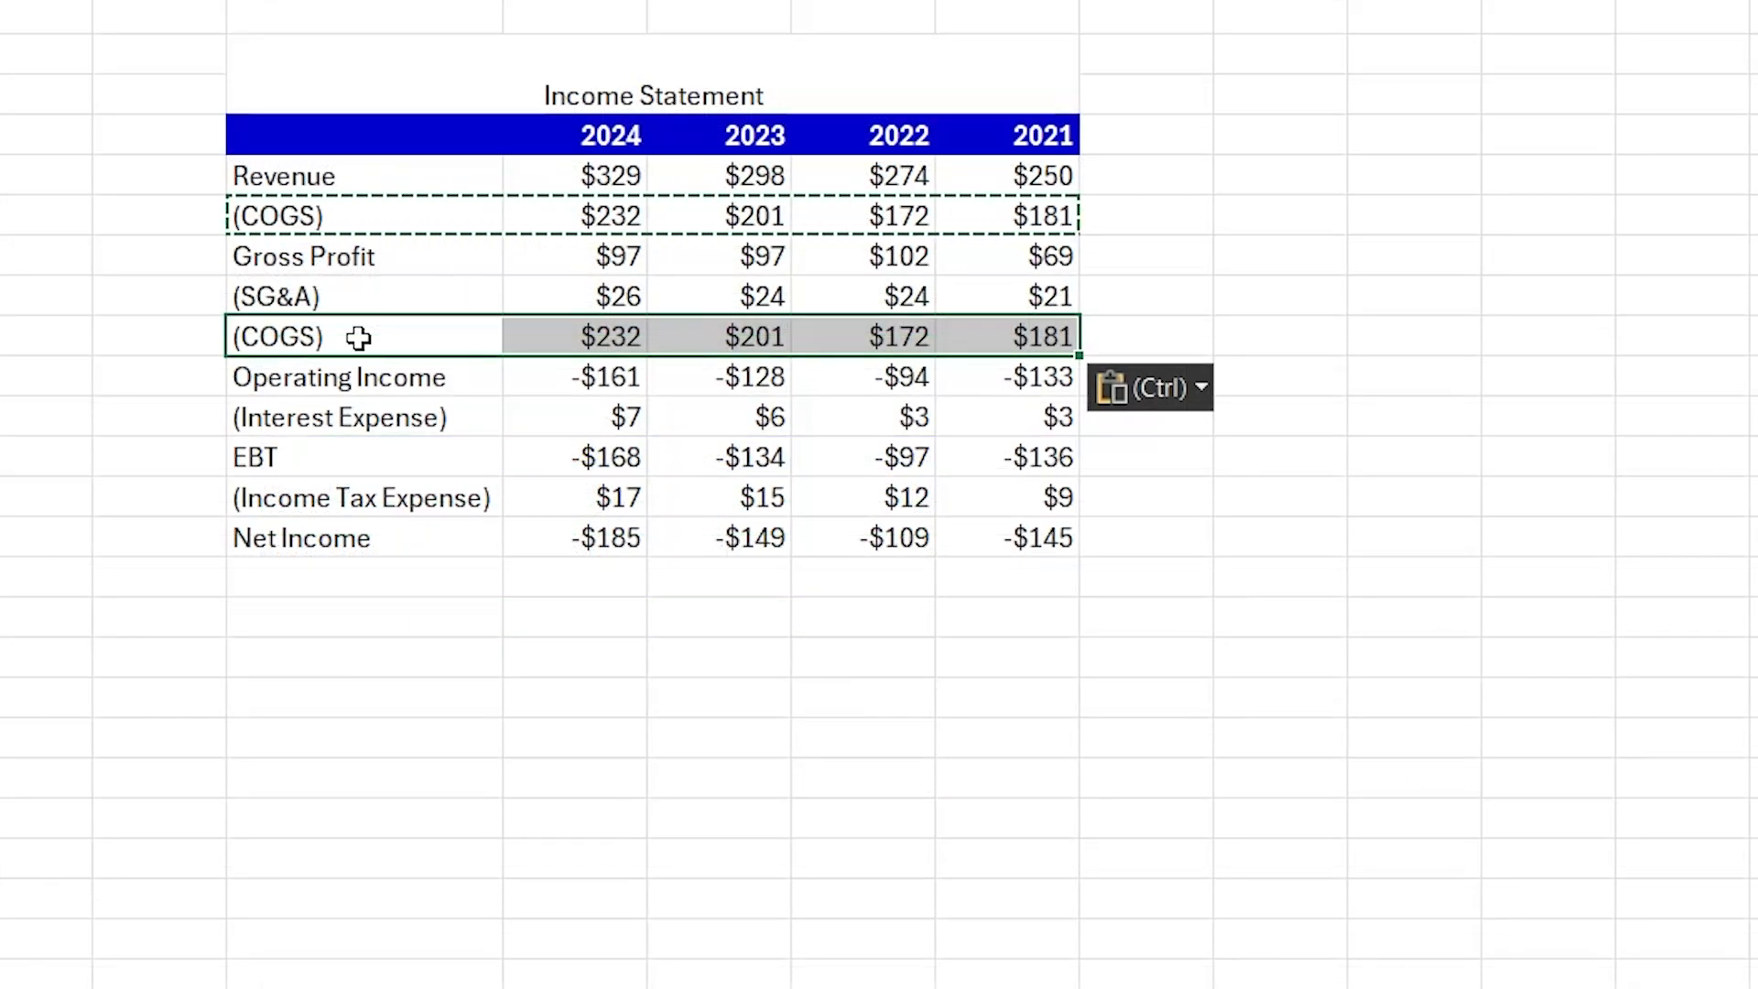
key(ctrl)
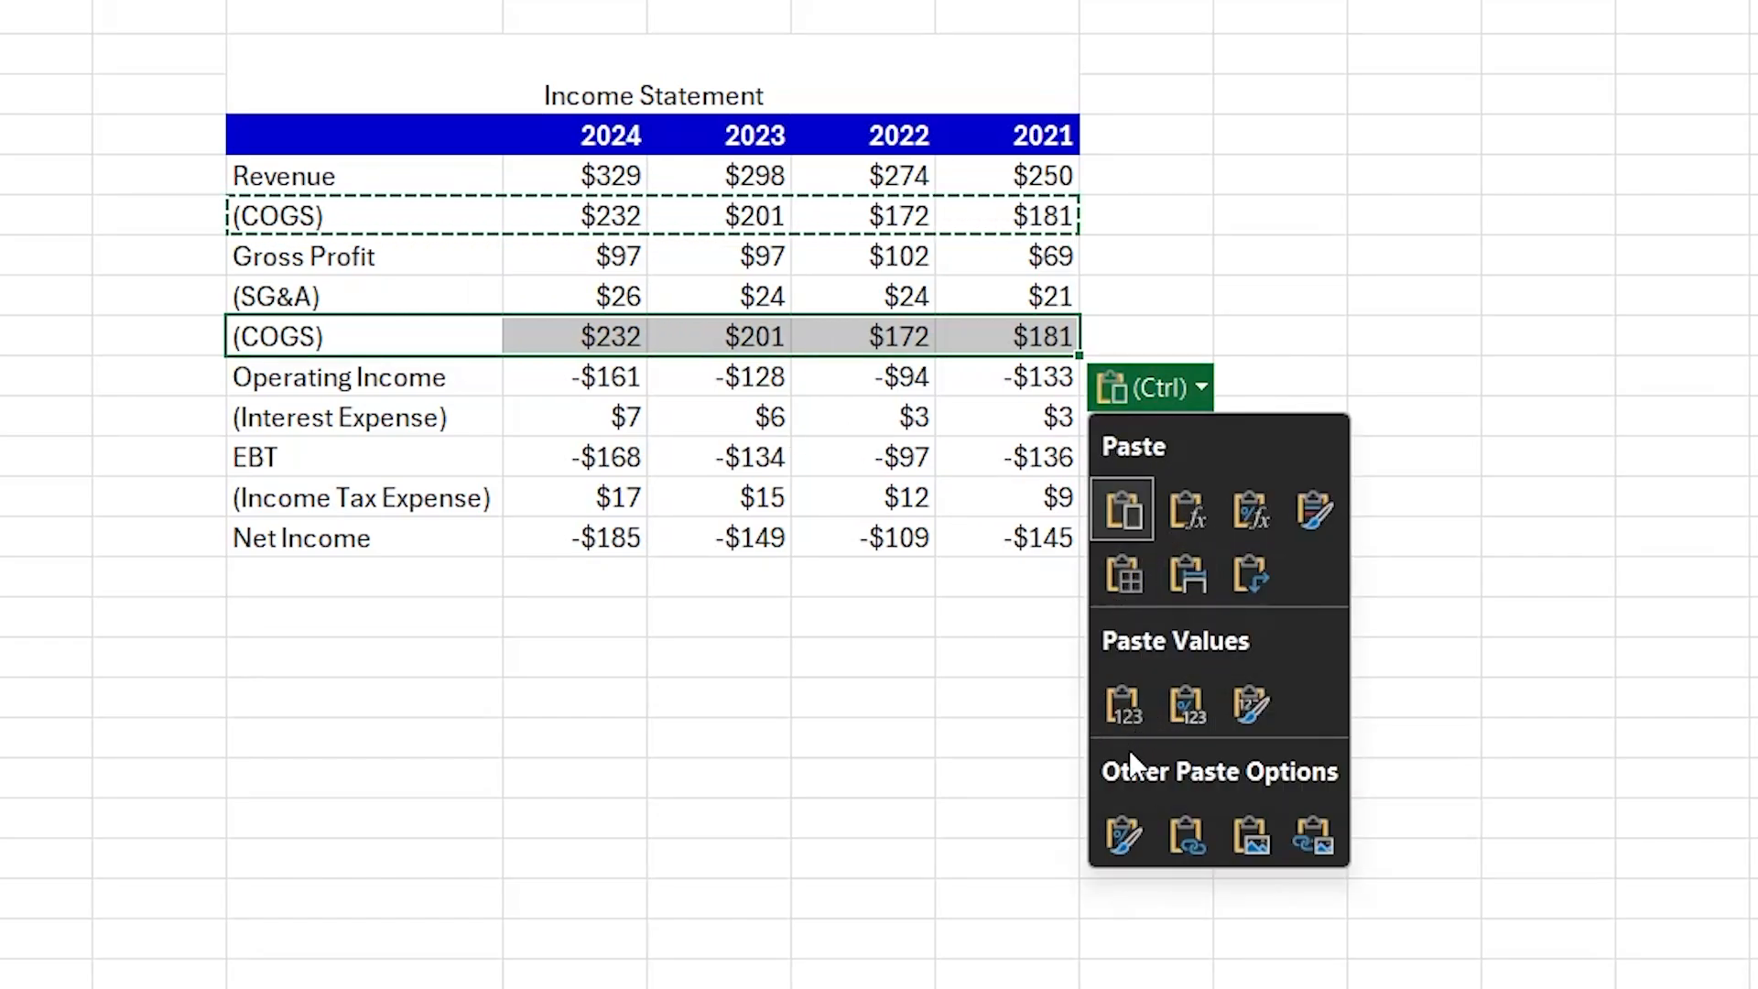
click(1115, 824)
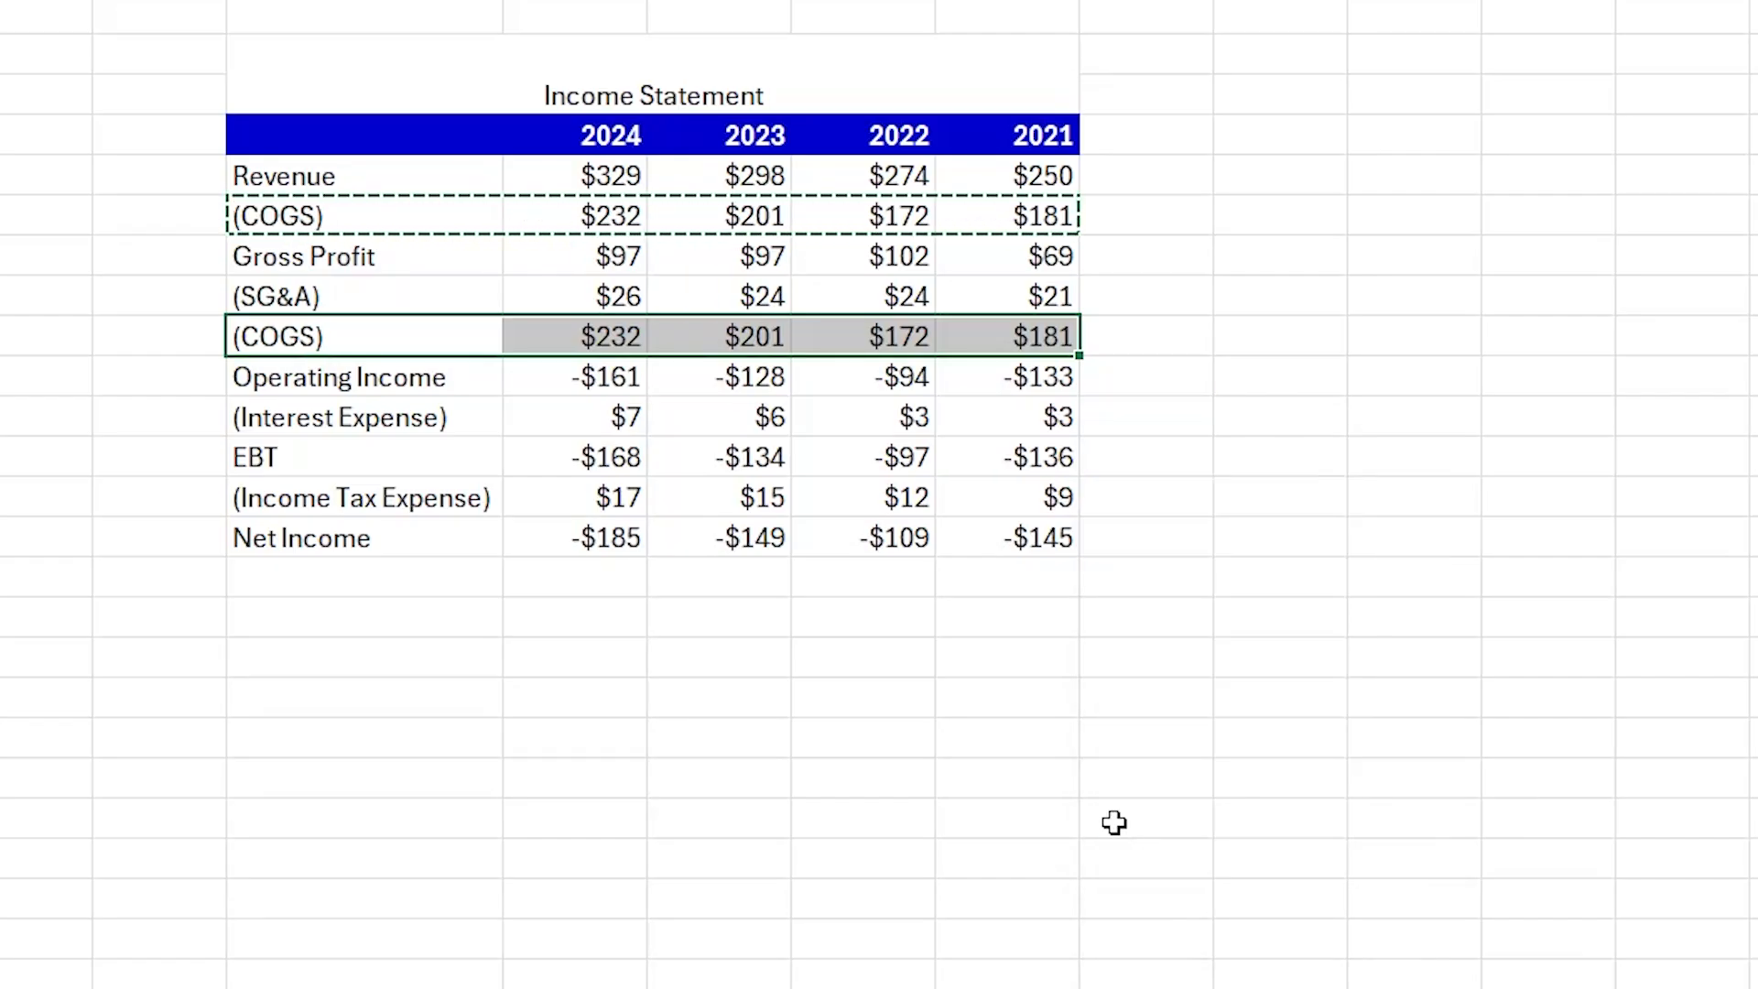
- Copy the bordered Depreciation row C9:G9 and paste it onto the Interest Expense row from C11
click(877, 679)
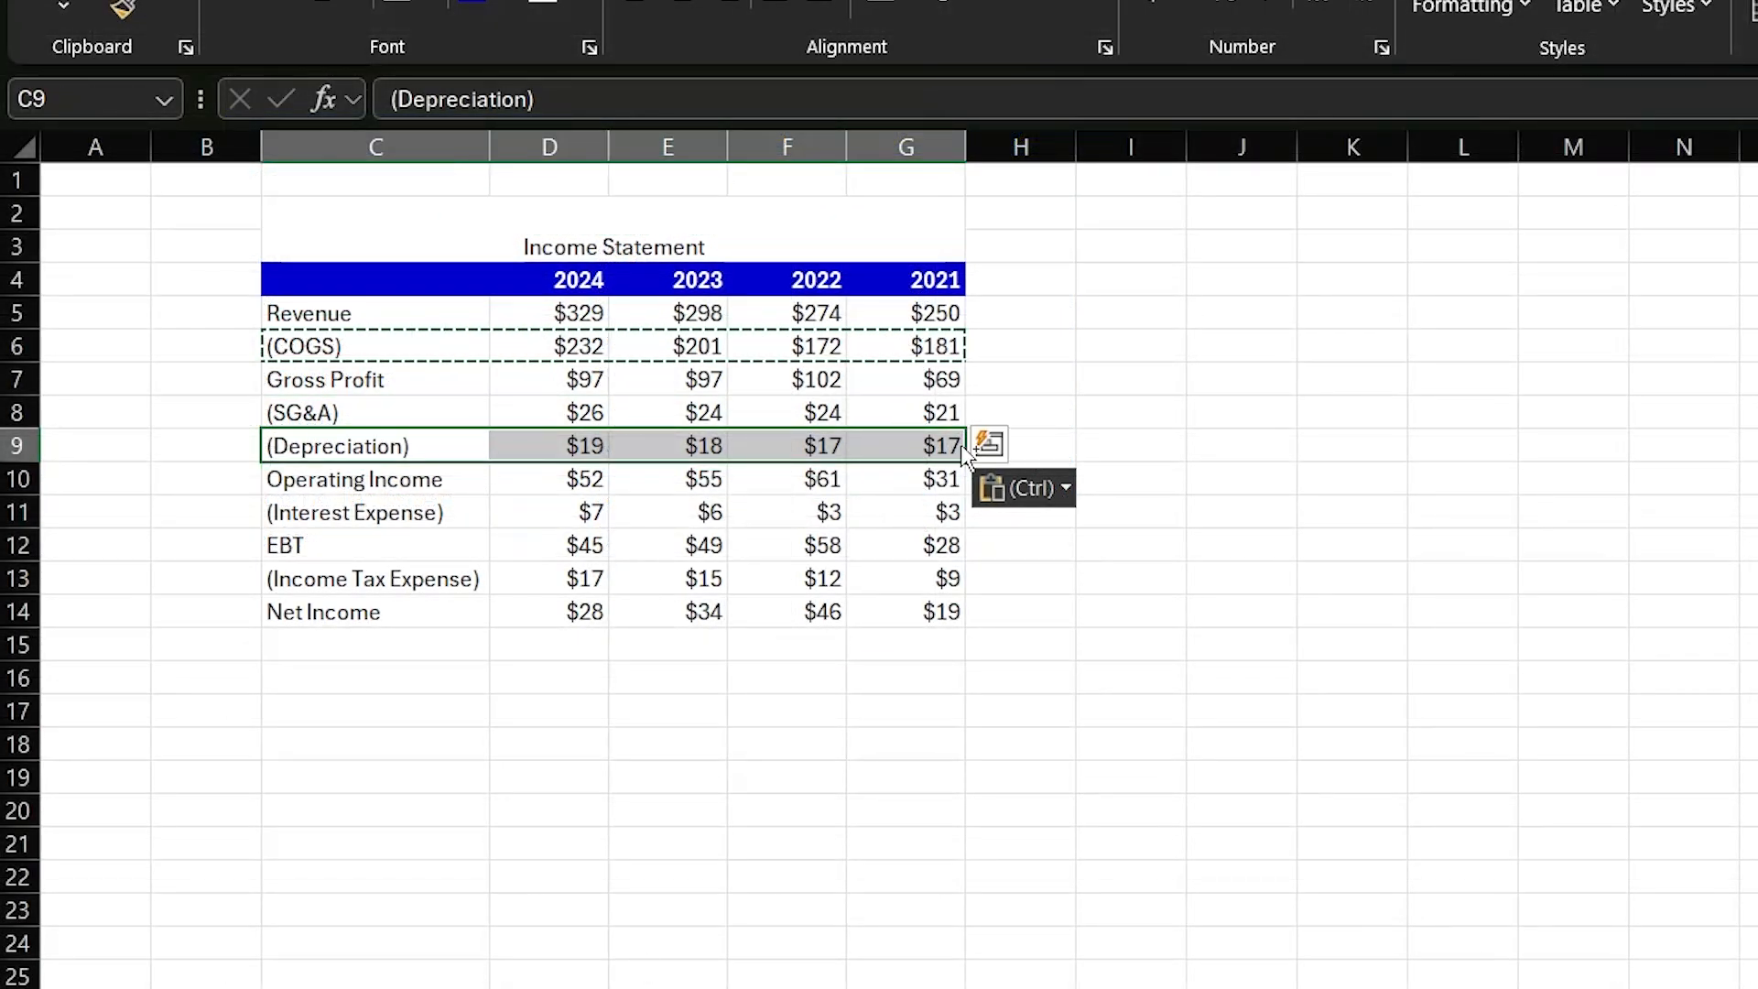
key(ctrl+c)
click(409, 506)
key(ctrl+v)
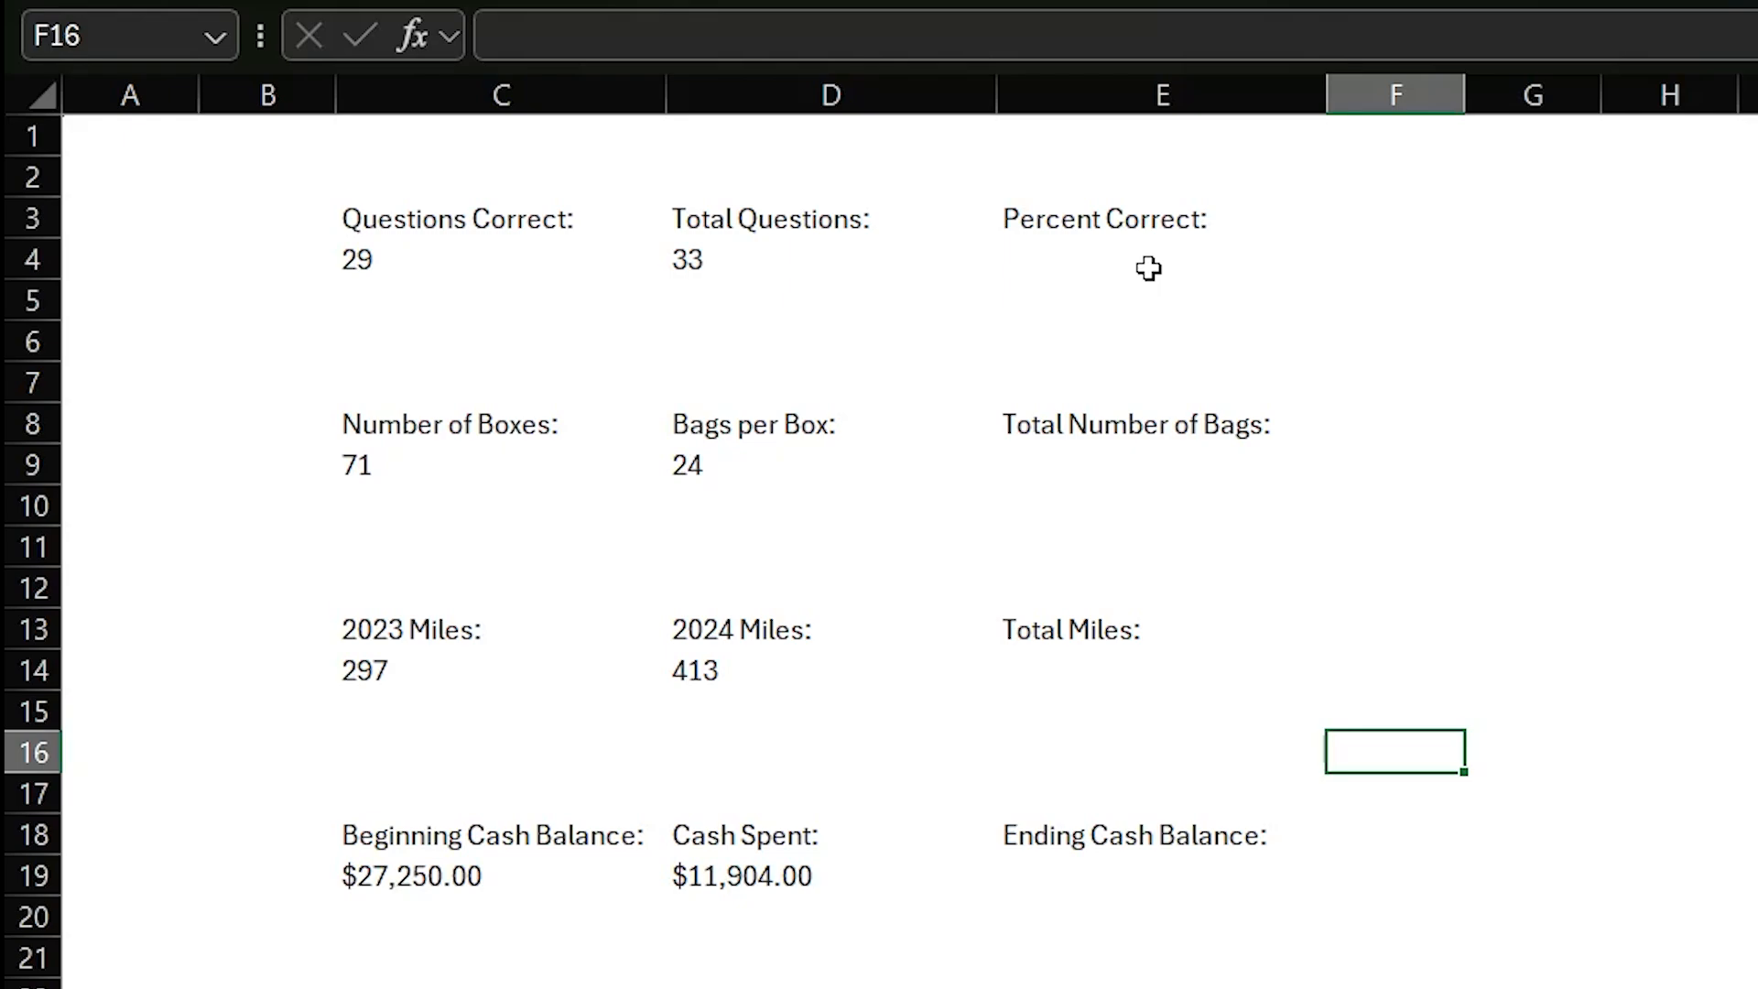
- Calculate Percent Correct in E4 with the formula =C4/D4
click(1148, 268)
text(=)
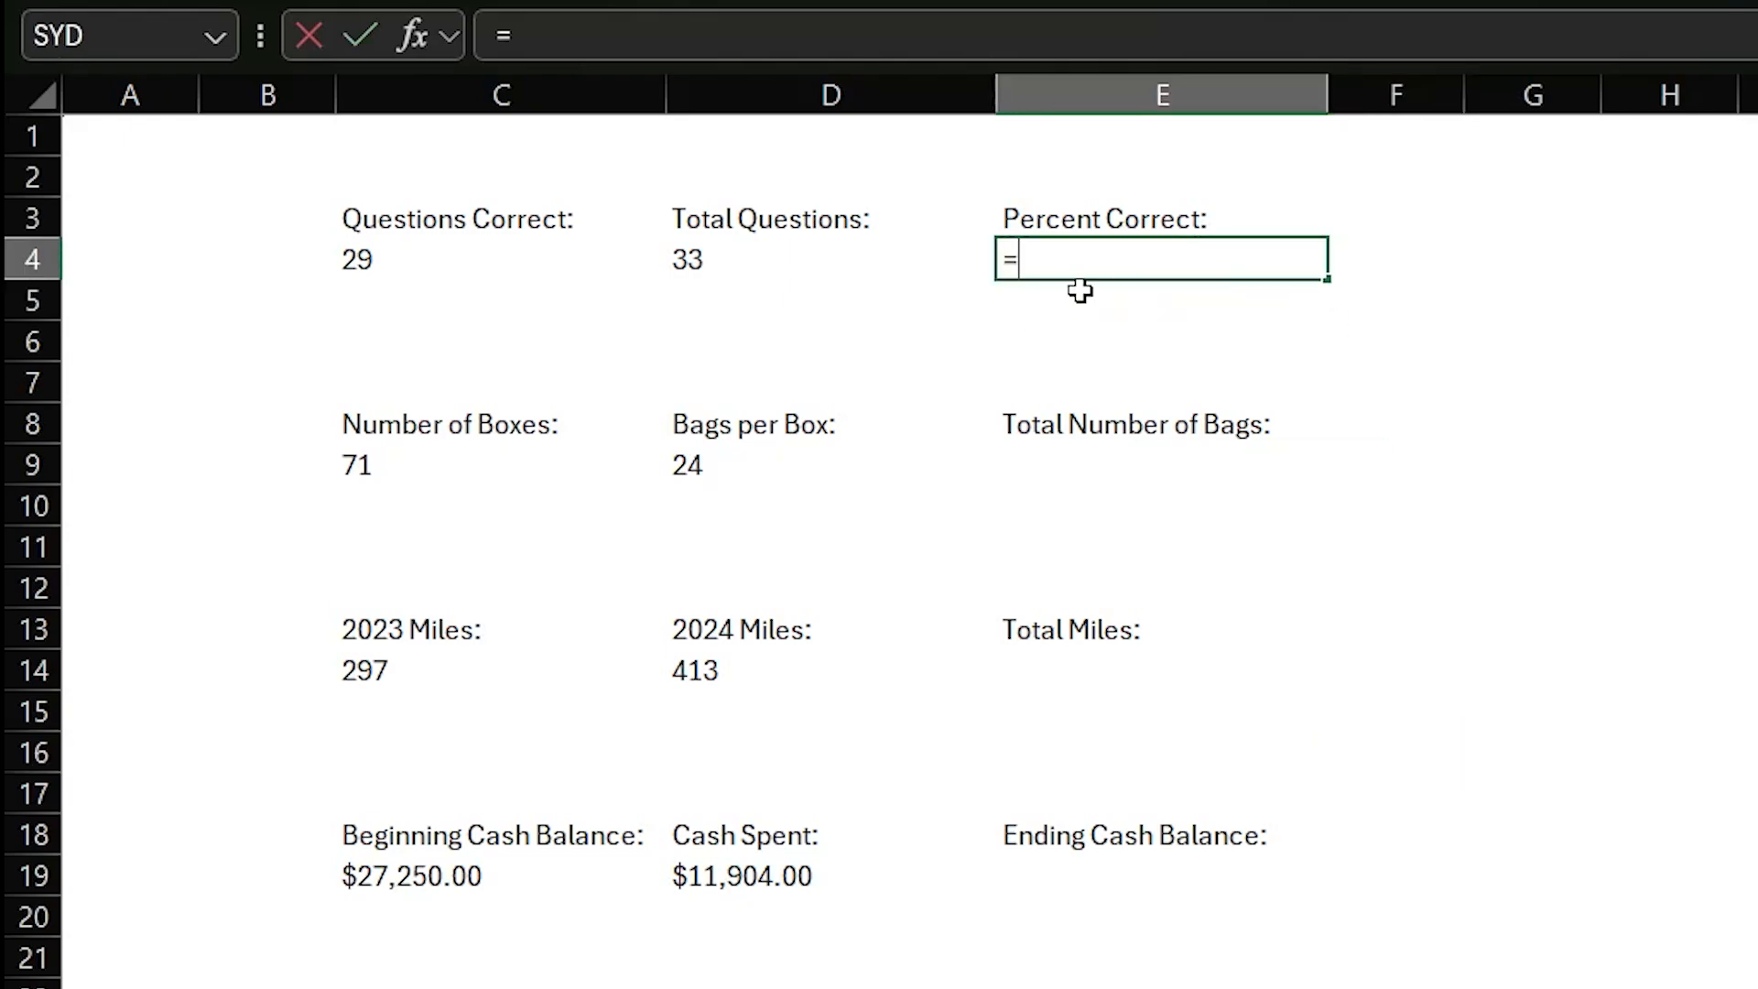
click(410, 260)
text(/)
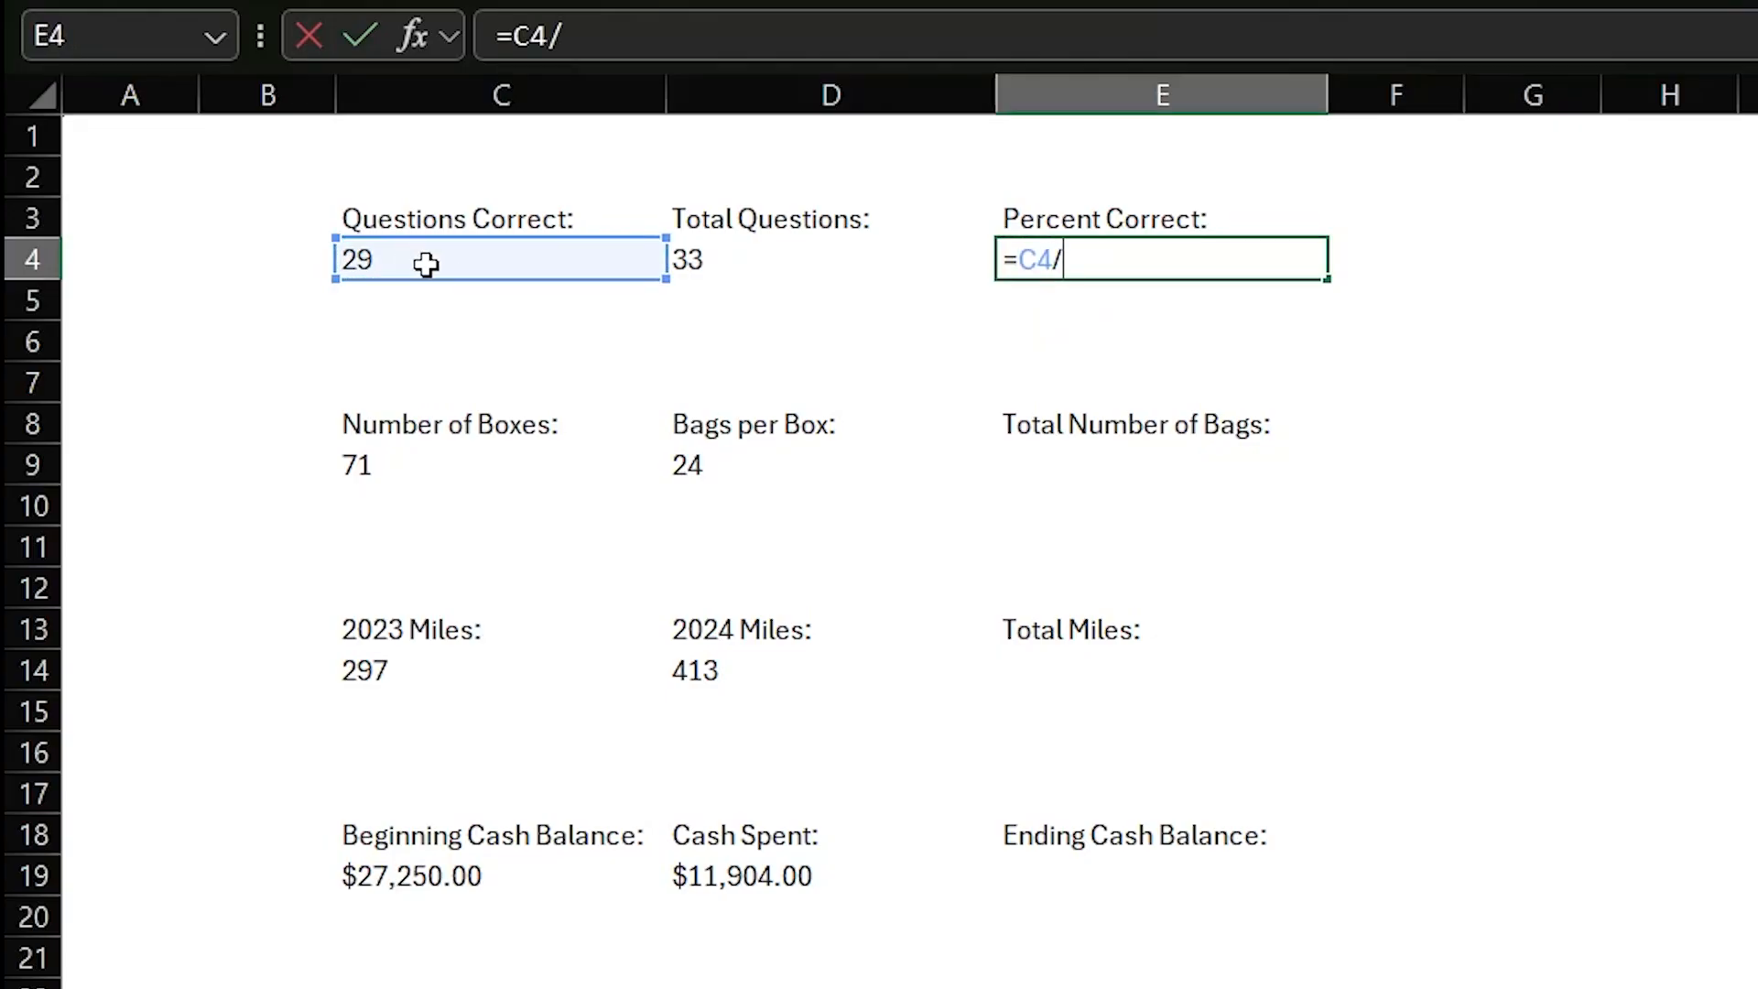
click(707, 263)
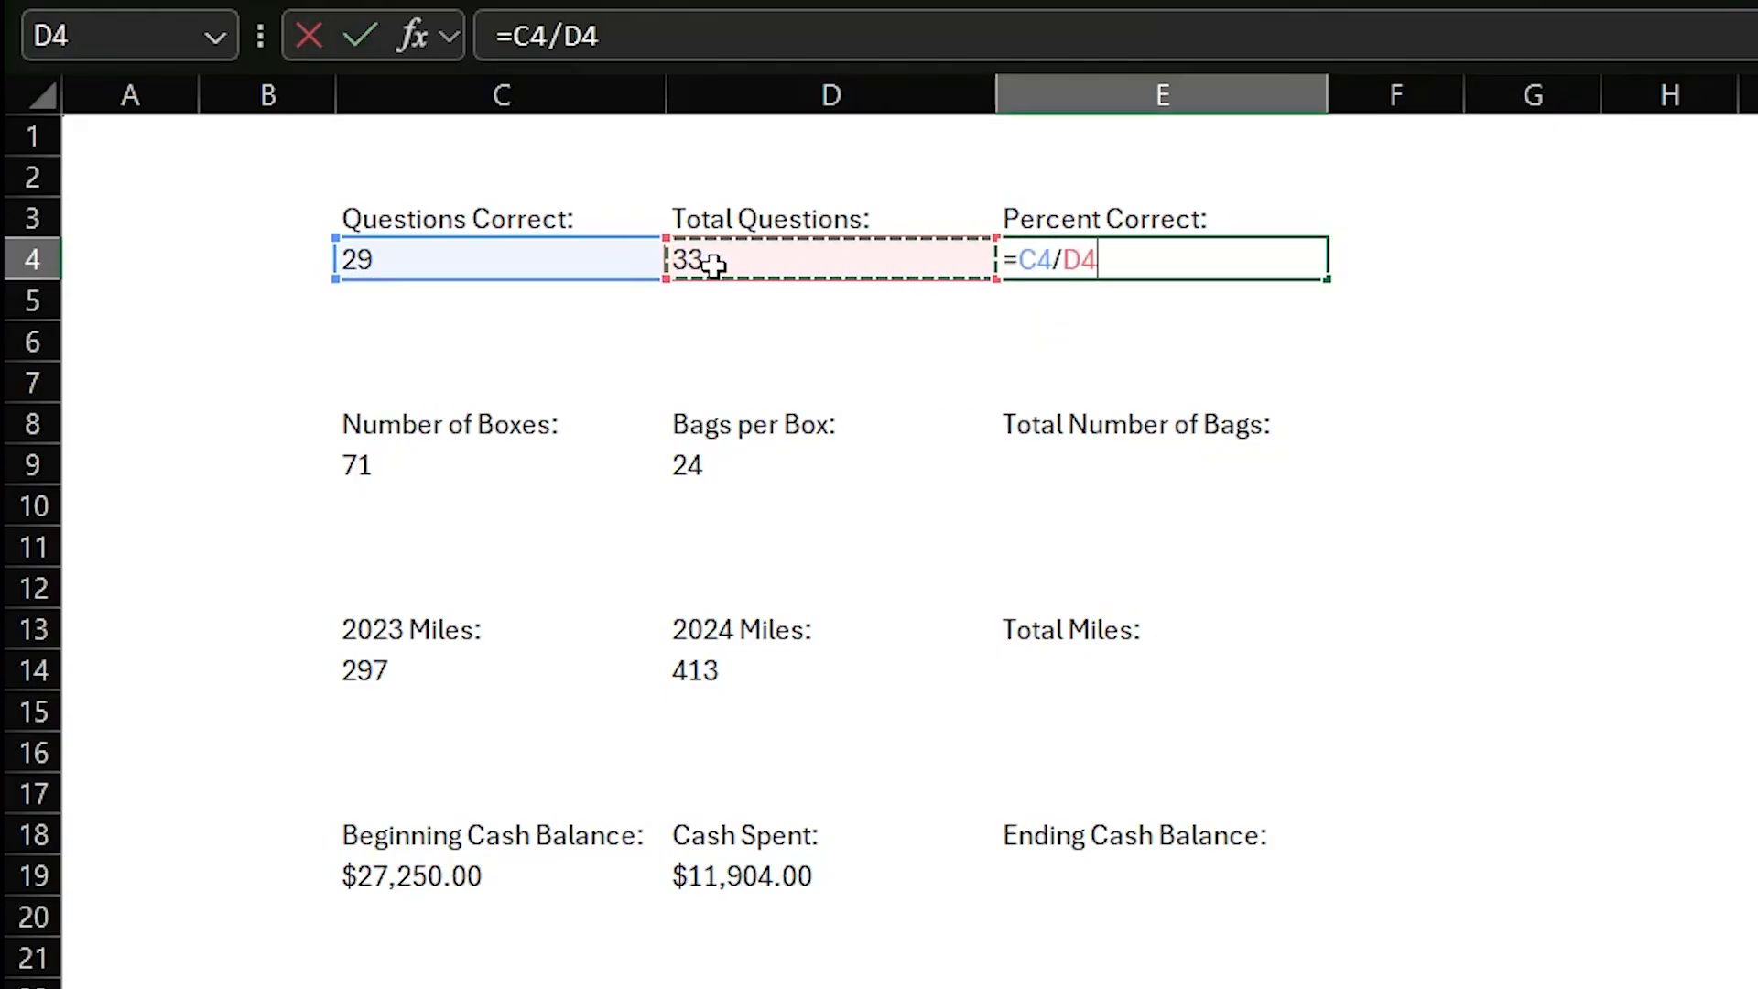
key(Return)
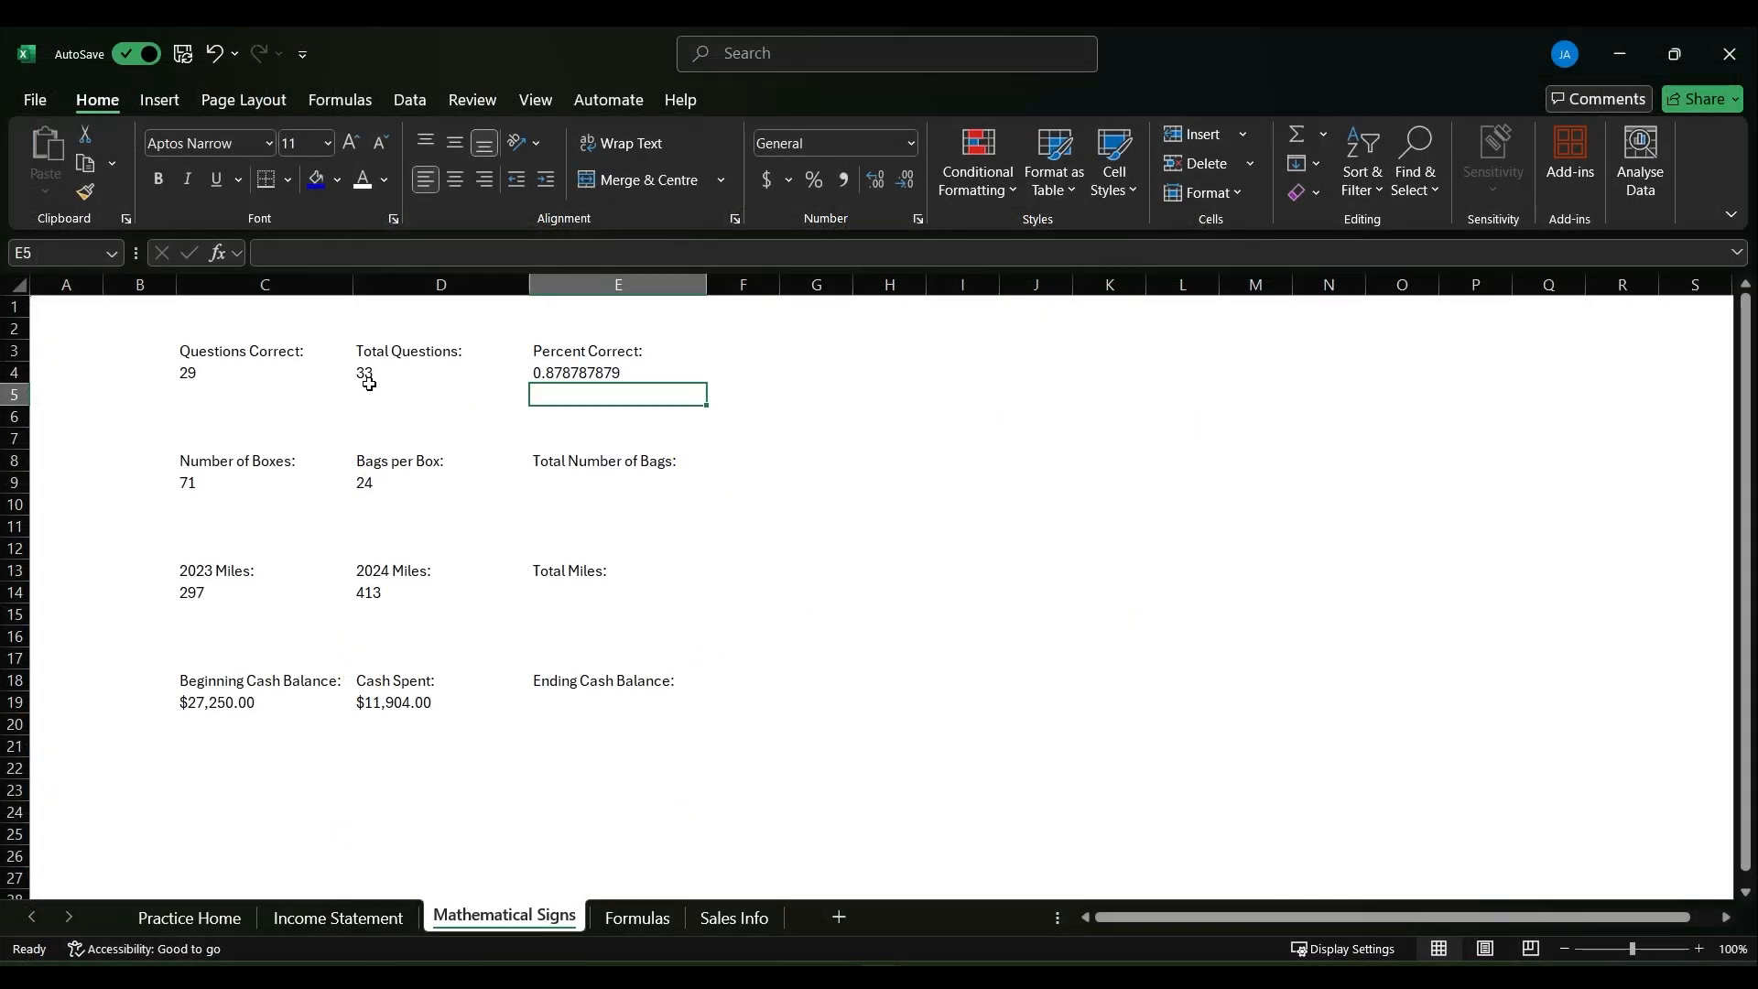
- Format the Percent Correct result in E4 as Percentage with 2 decimal places
key(Up)
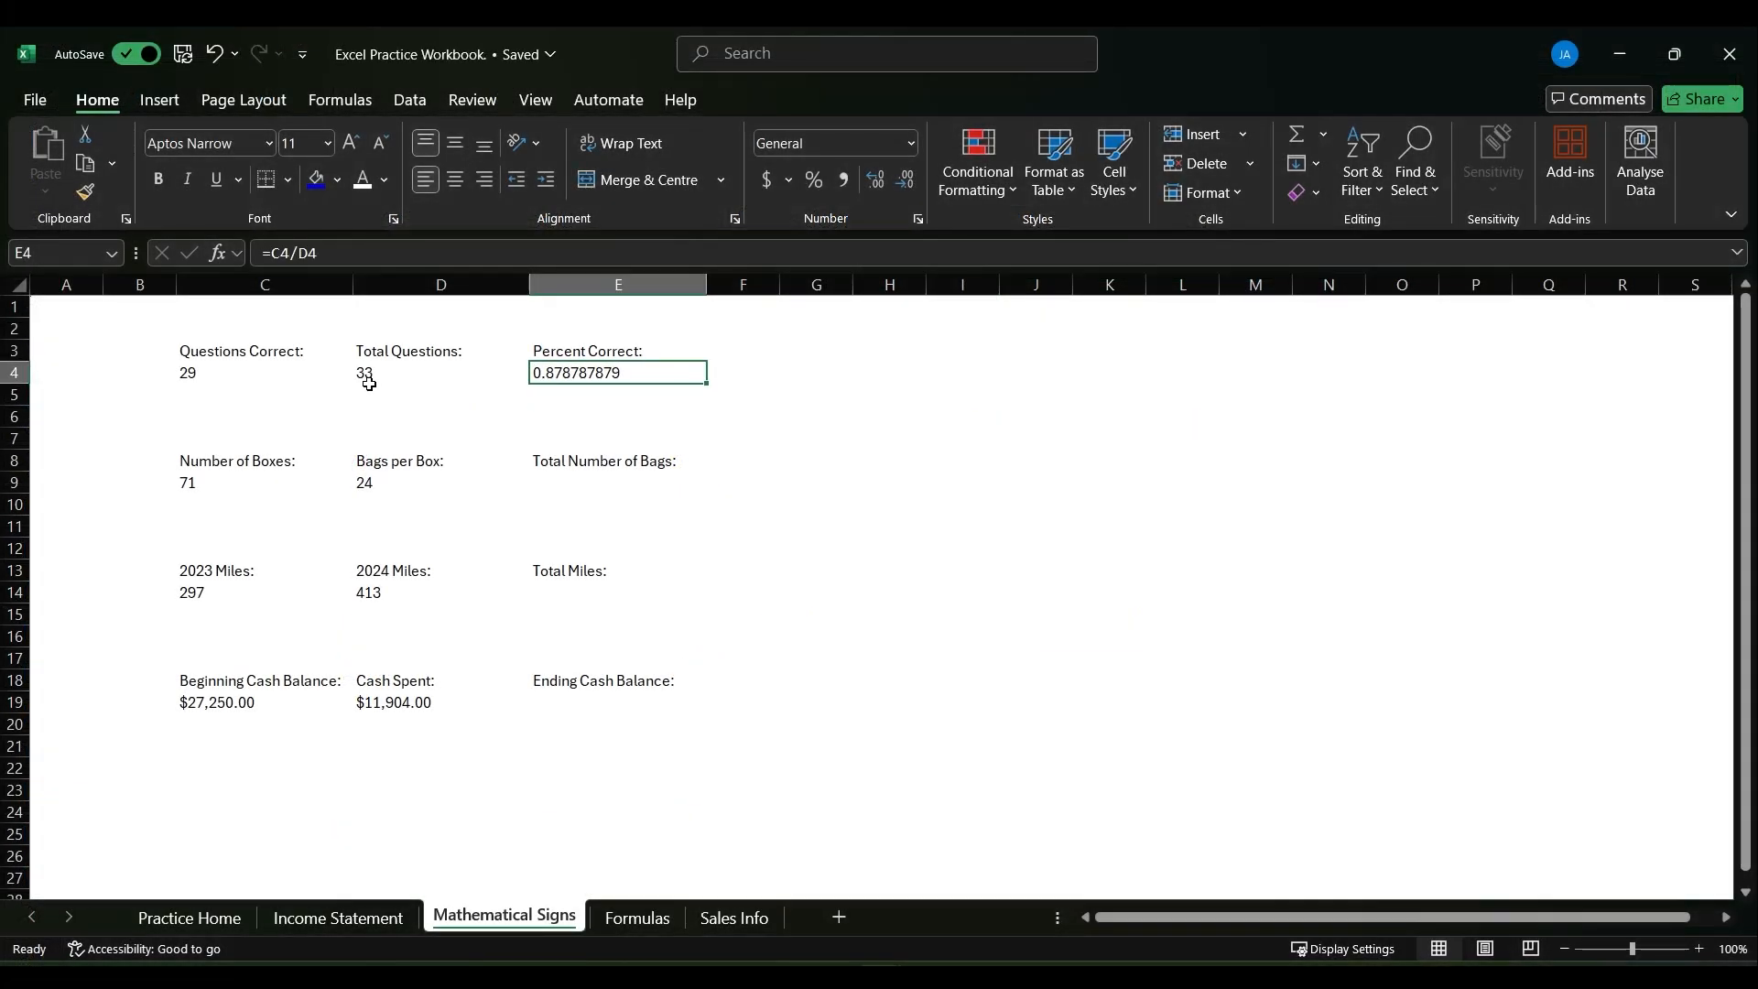
key(ctrl+1)
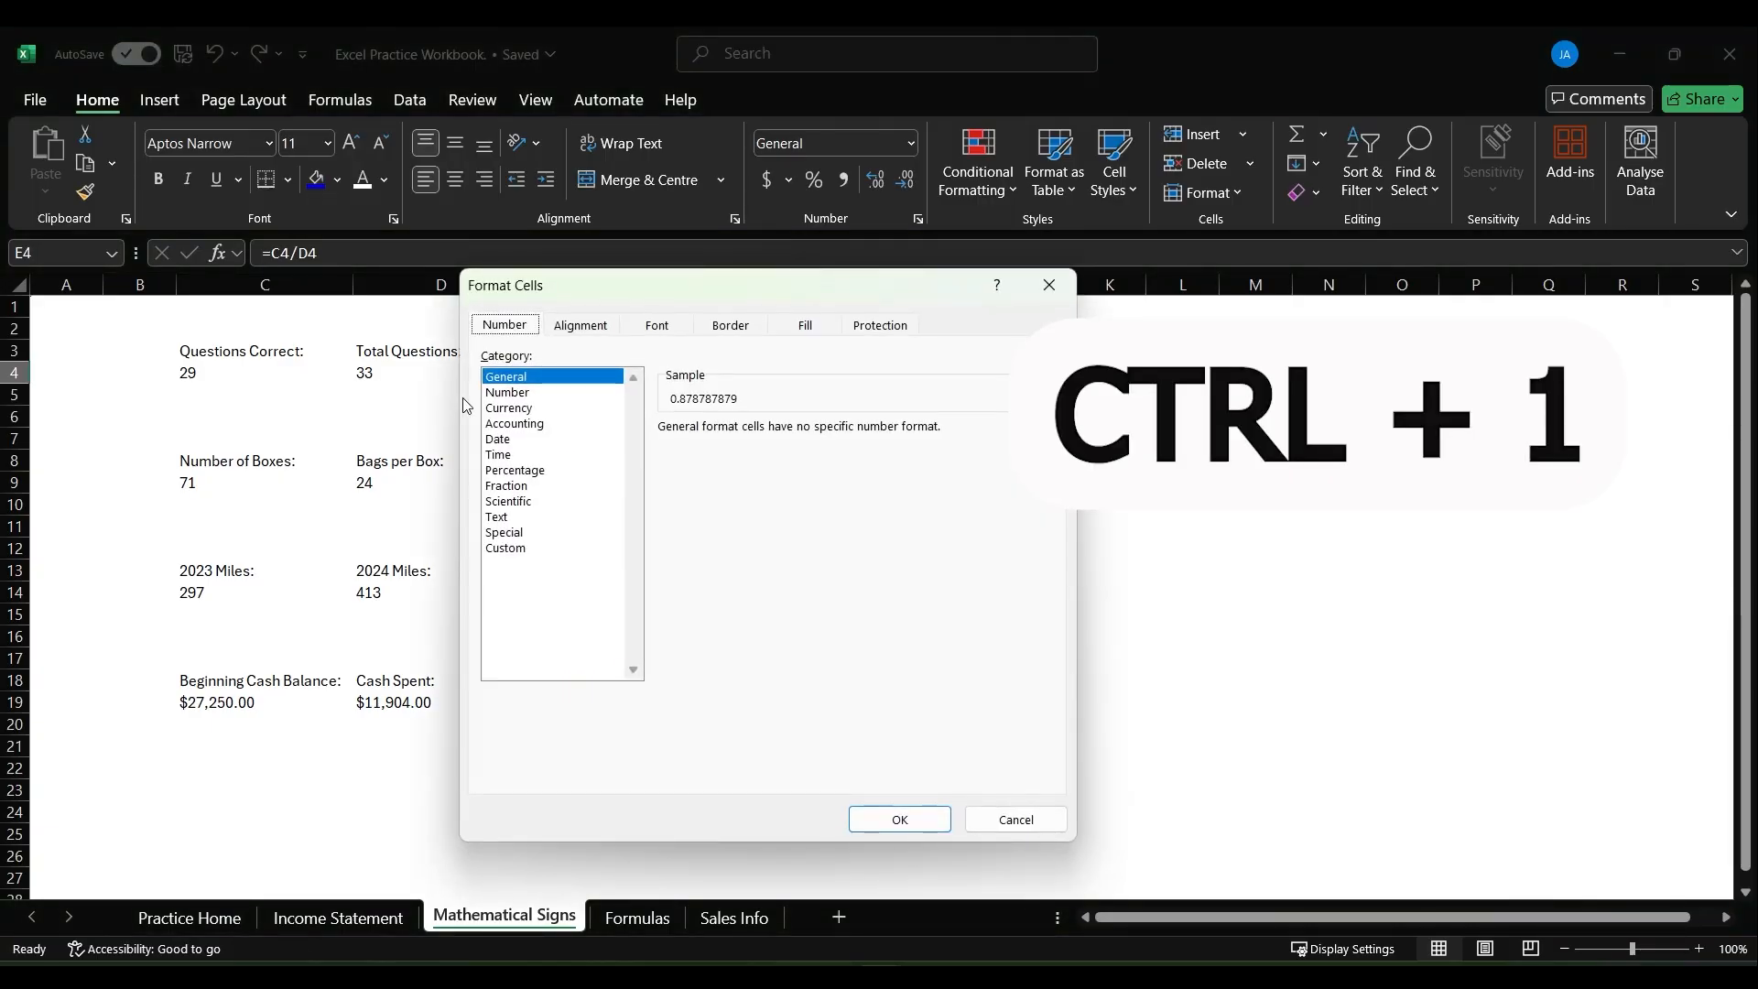
click(510, 470)
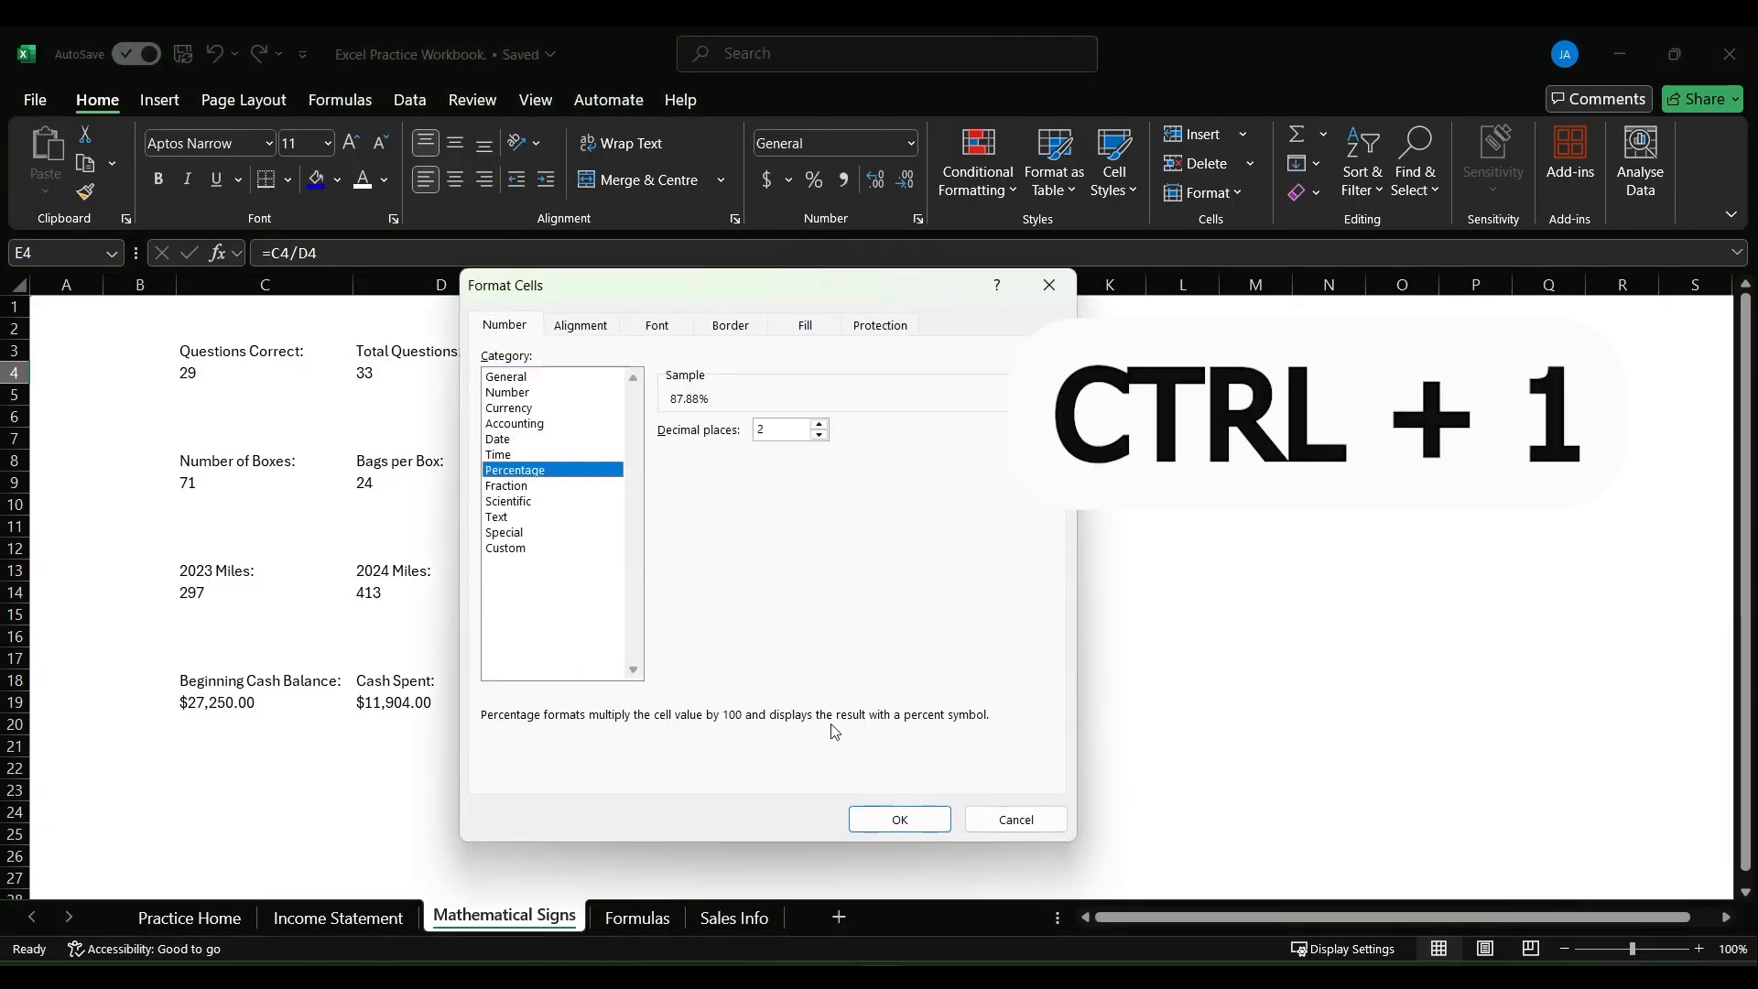
click(894, 819)
click(777, 582)
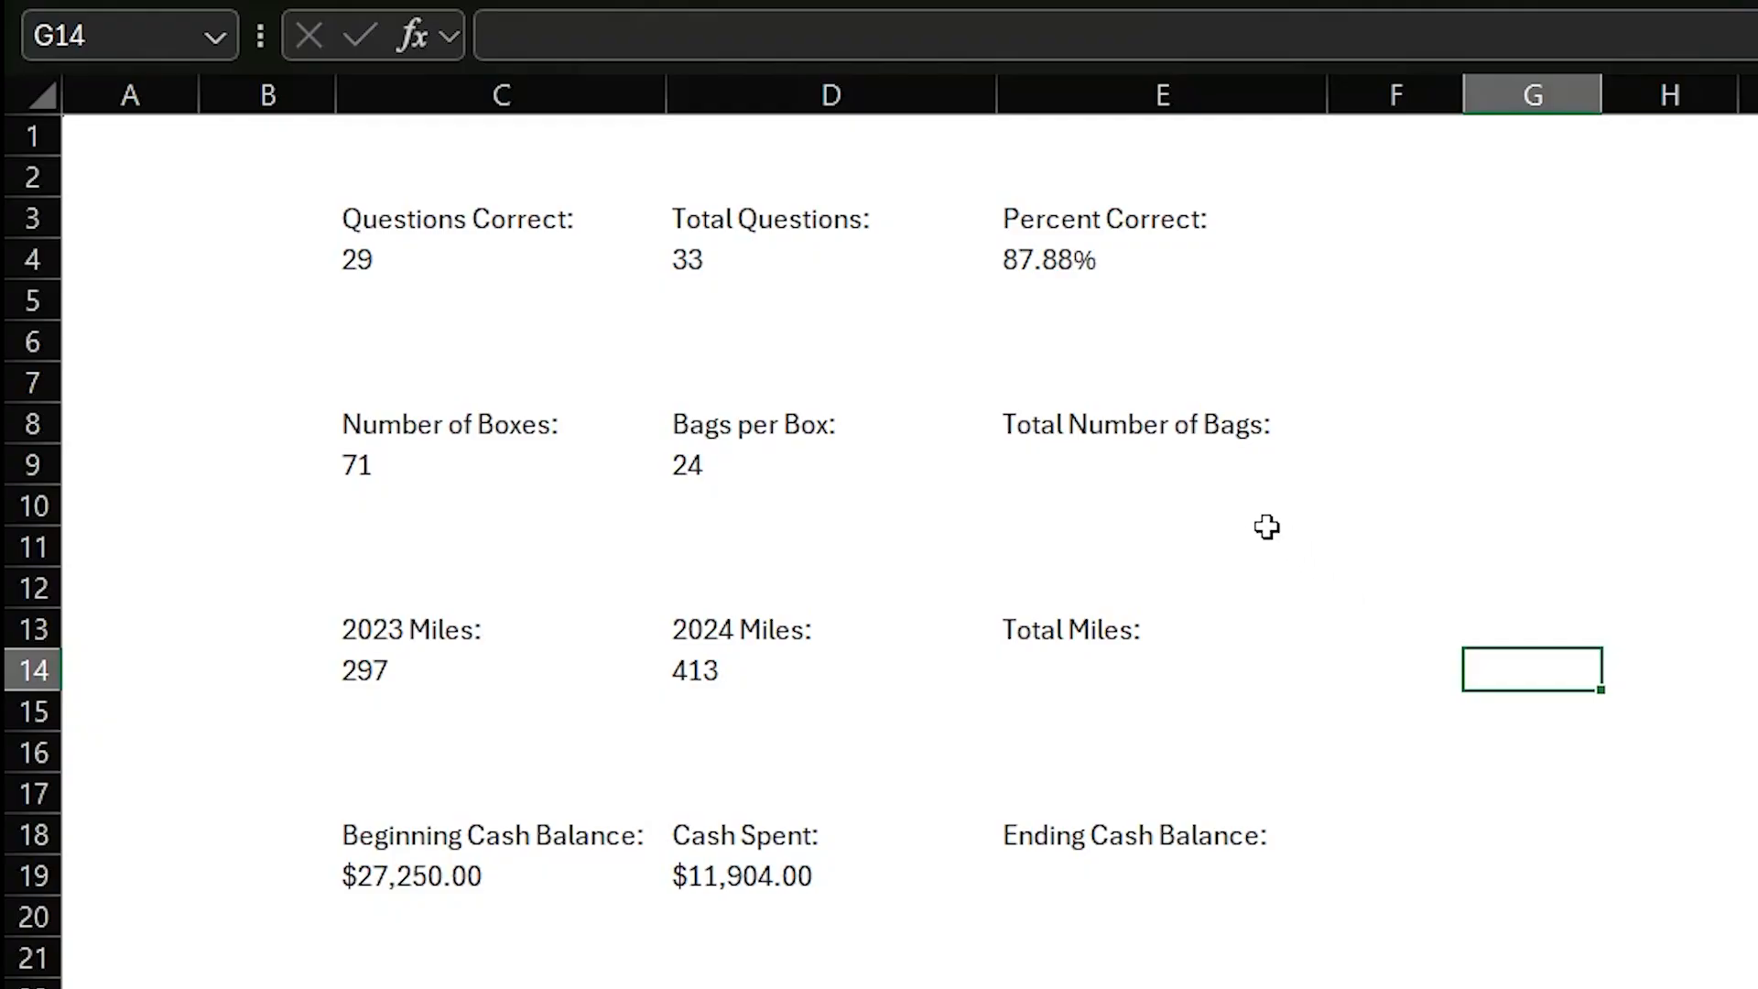
- Calculate Total Number of Bags in E9 with the formula =C9*D9
click(1158, 492)
click(1133, 462)
text(=)
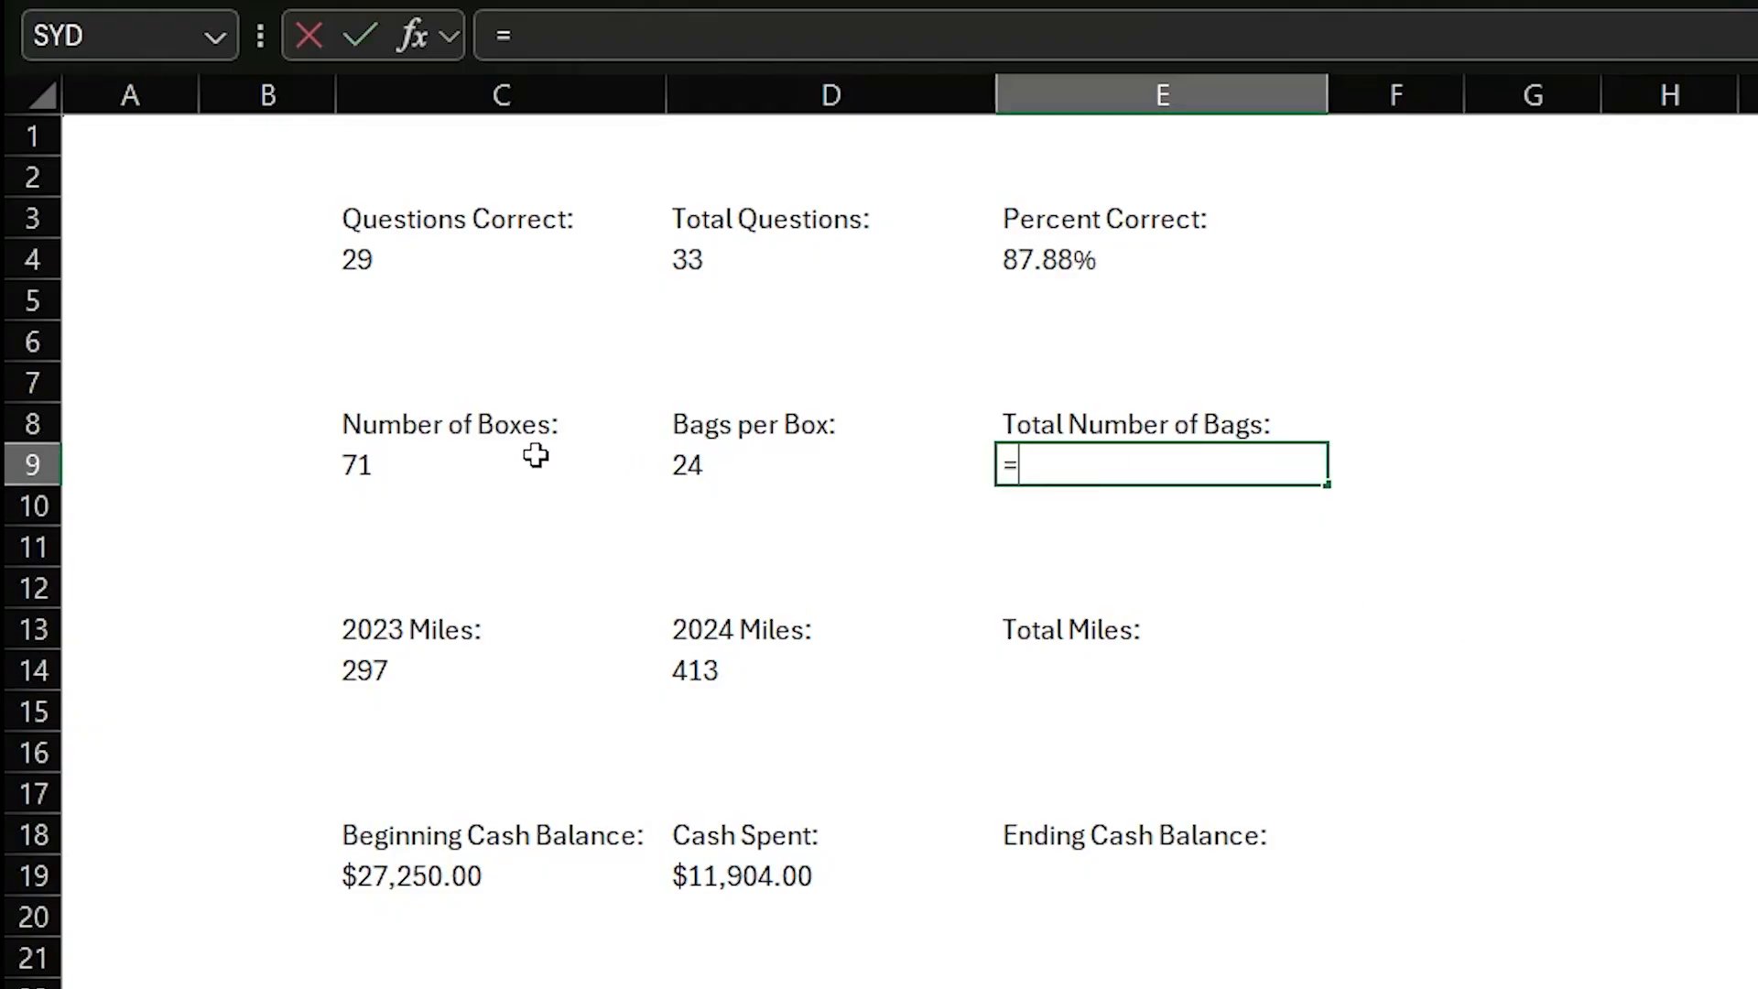
click(394, 461)
text(*)
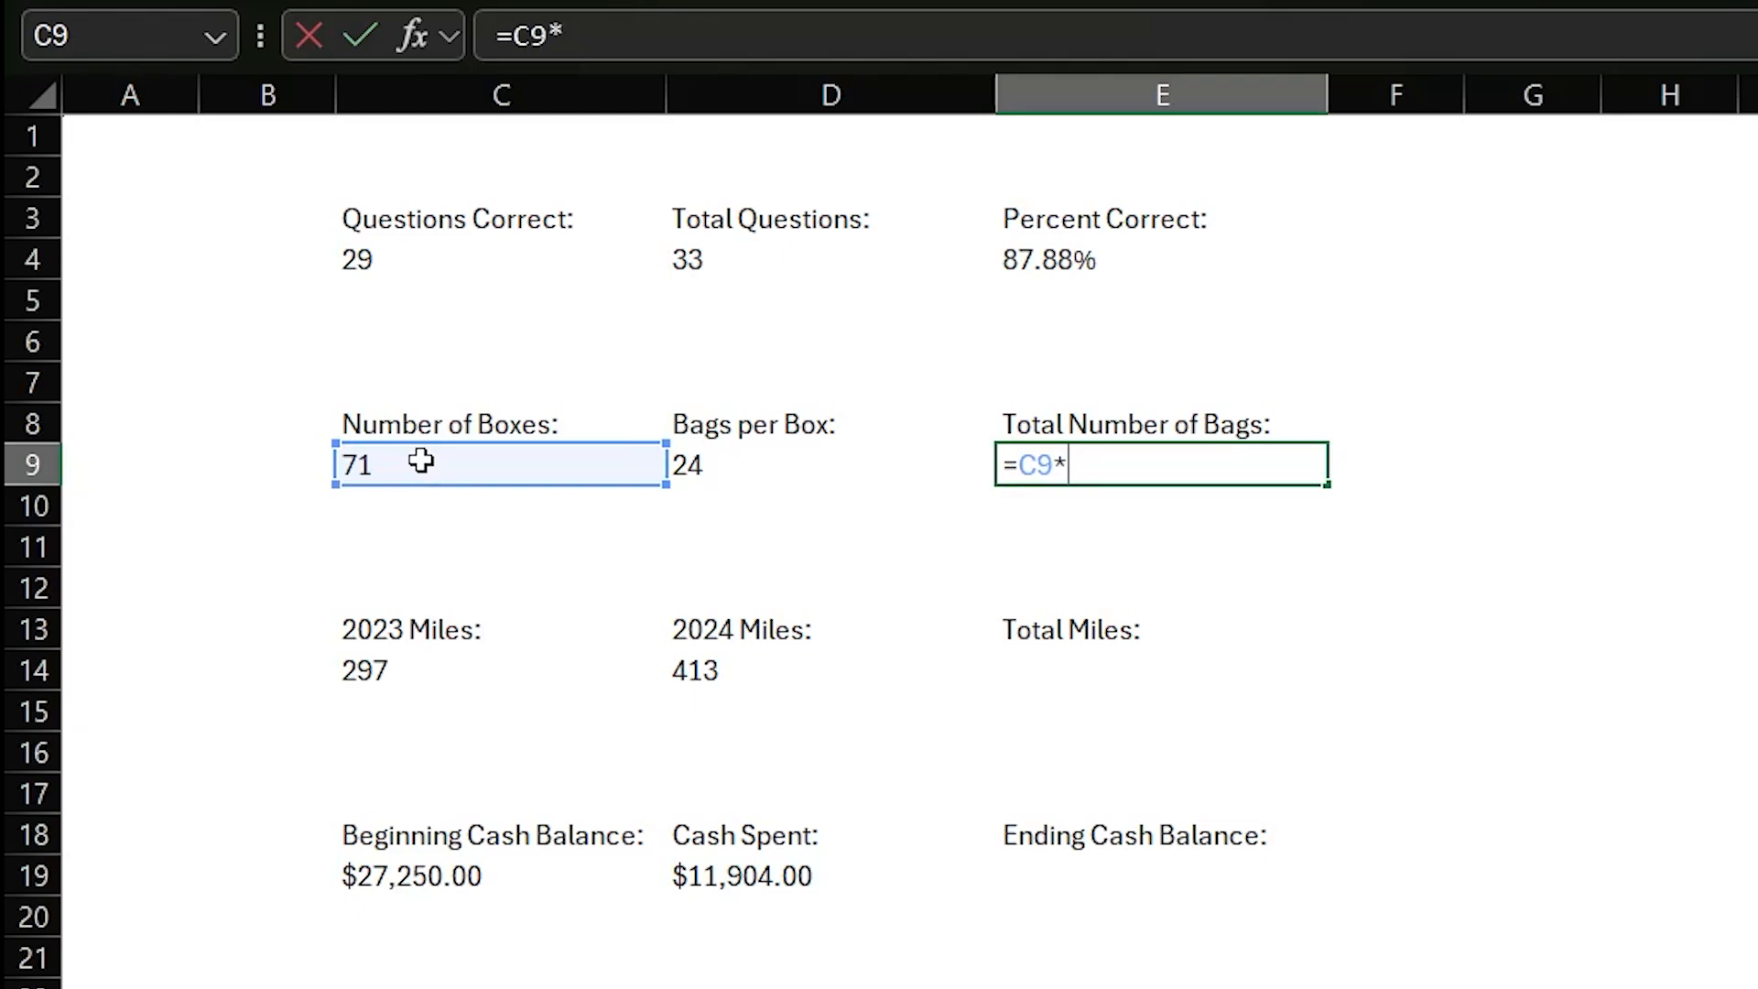
click(688, 461)
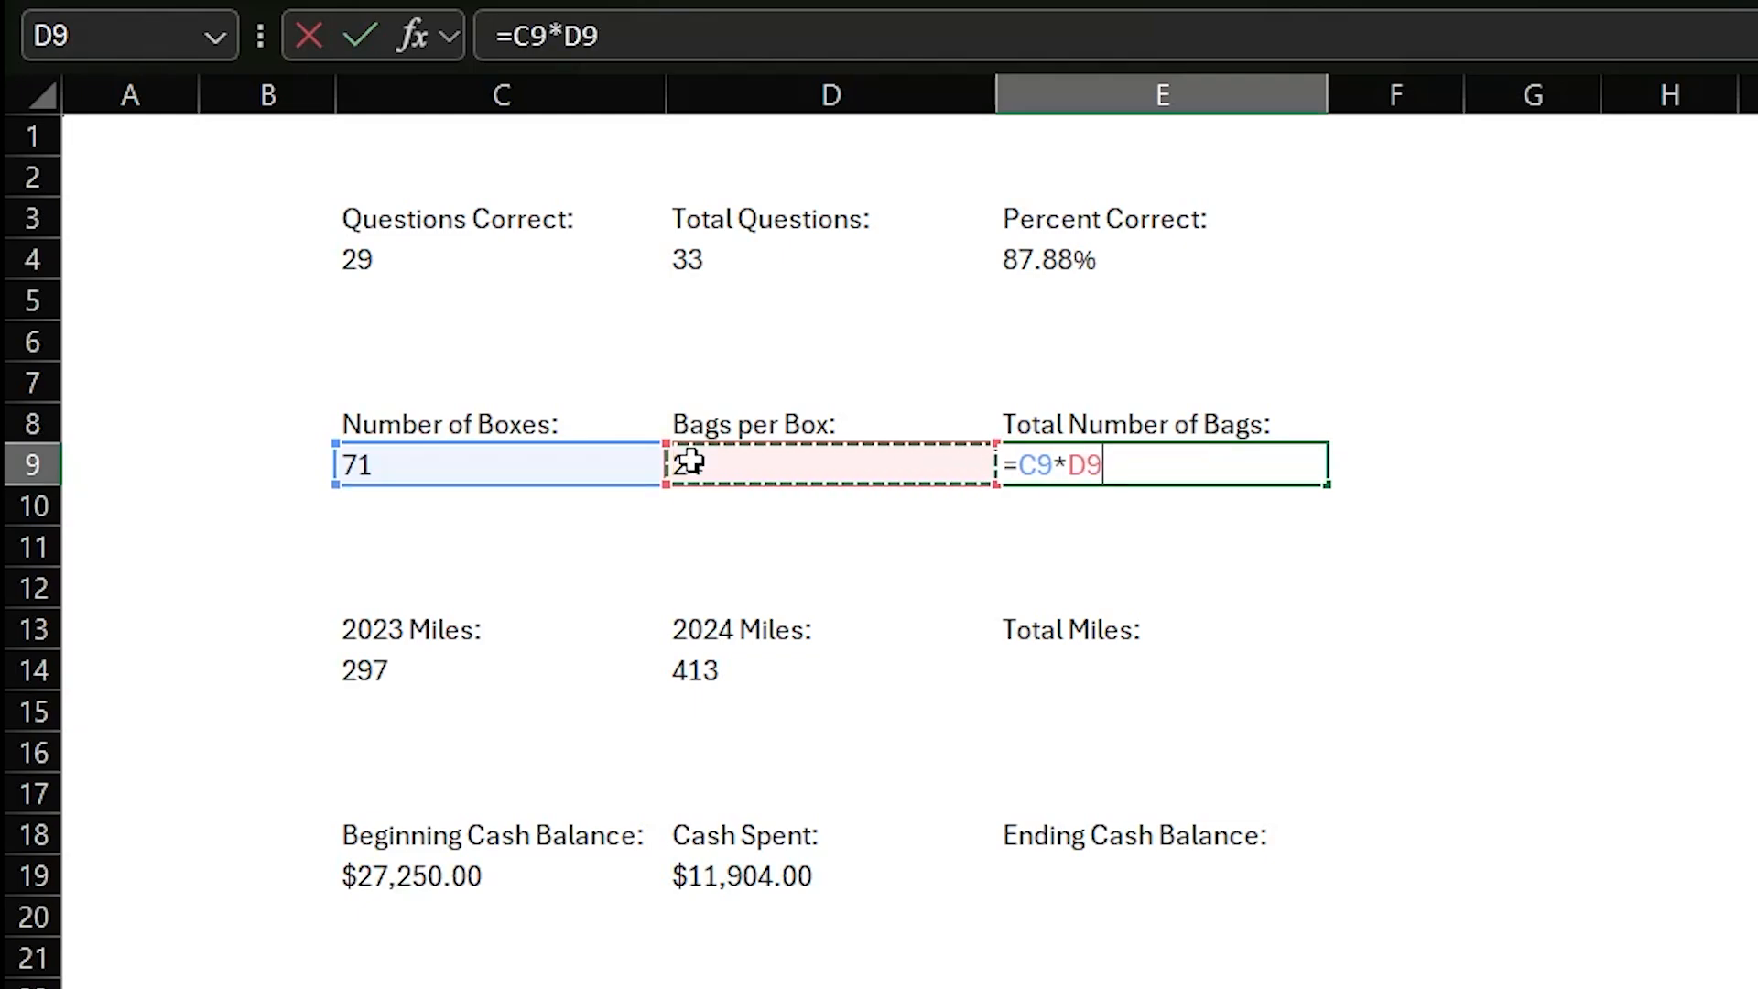
key(Return)
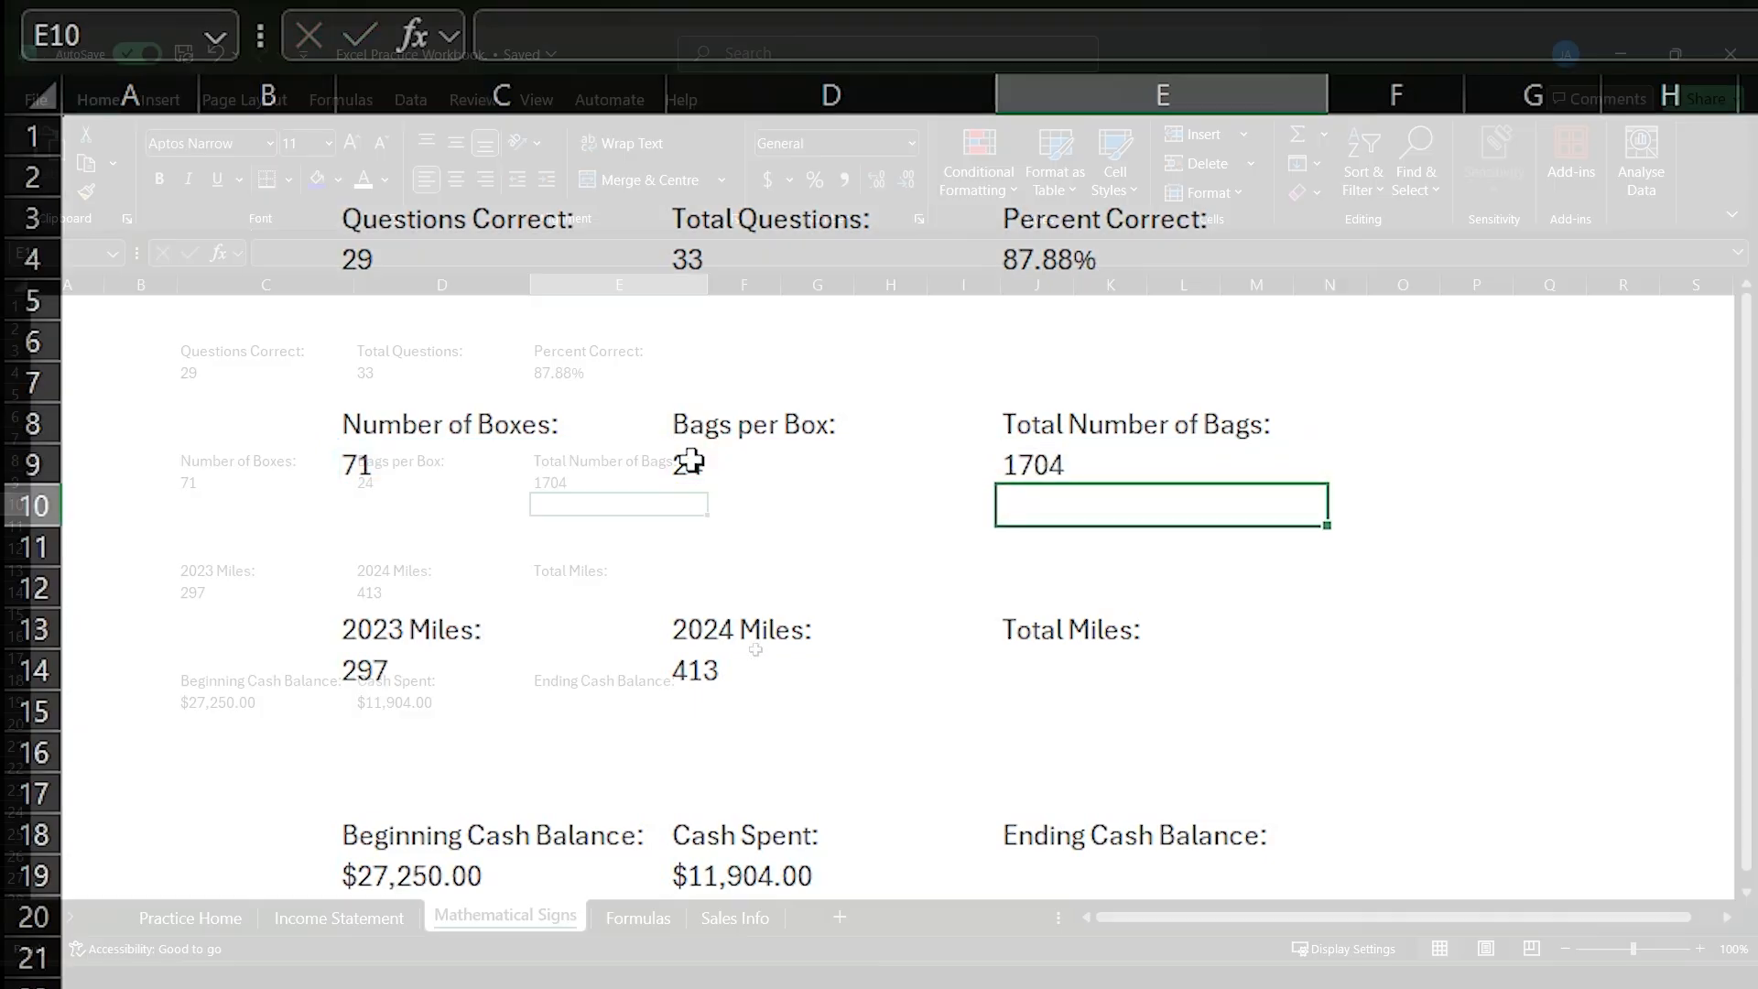
click(1491, 826)
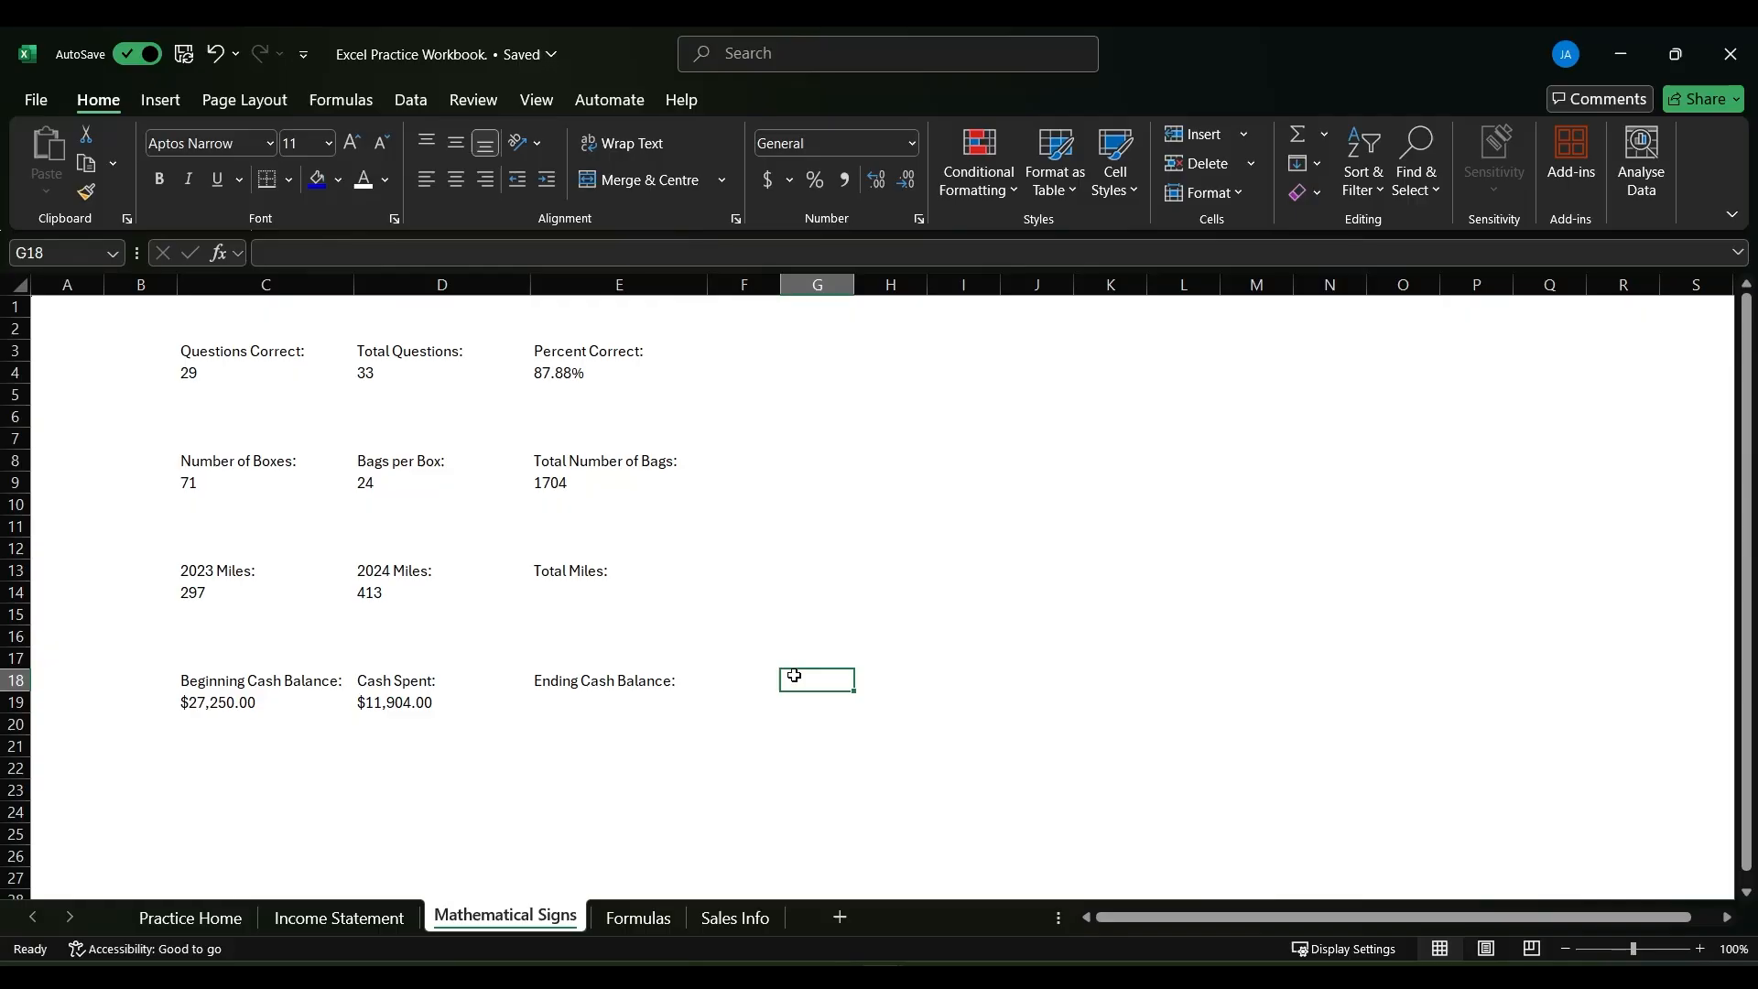
- Calculate Total Miles in E14 with the formula =C14+D14
click(586, 593)
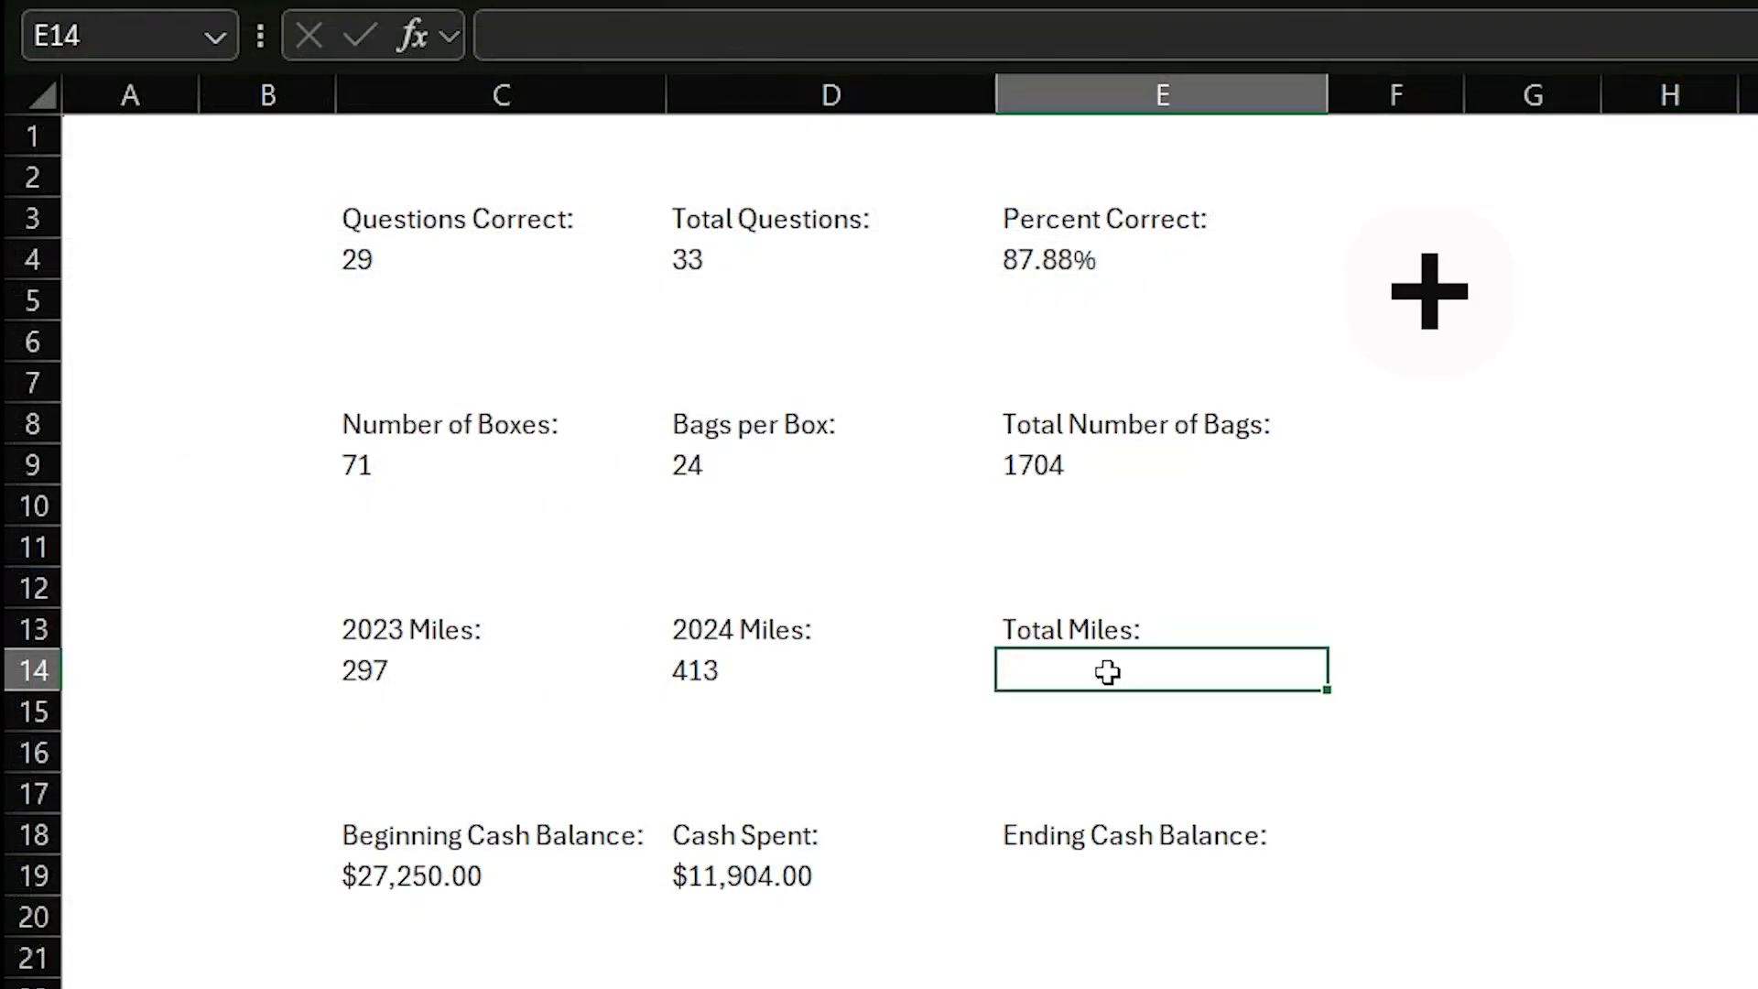
text(=)
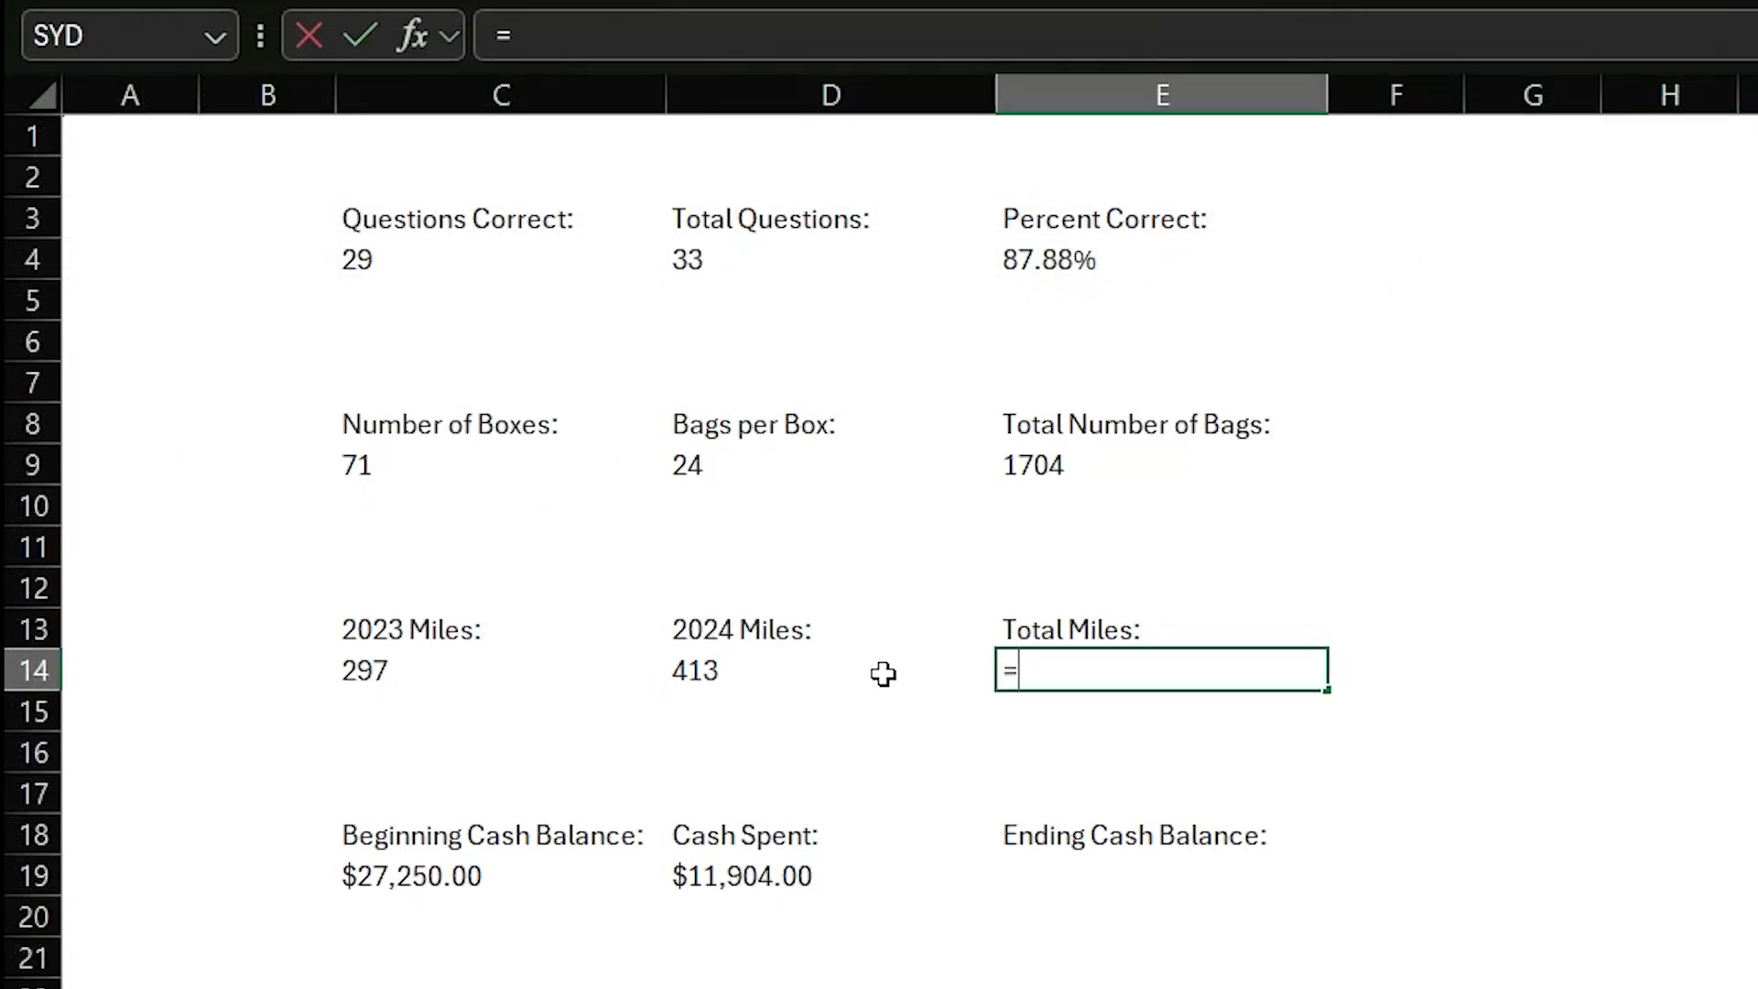
click(420, 661)
text(+)
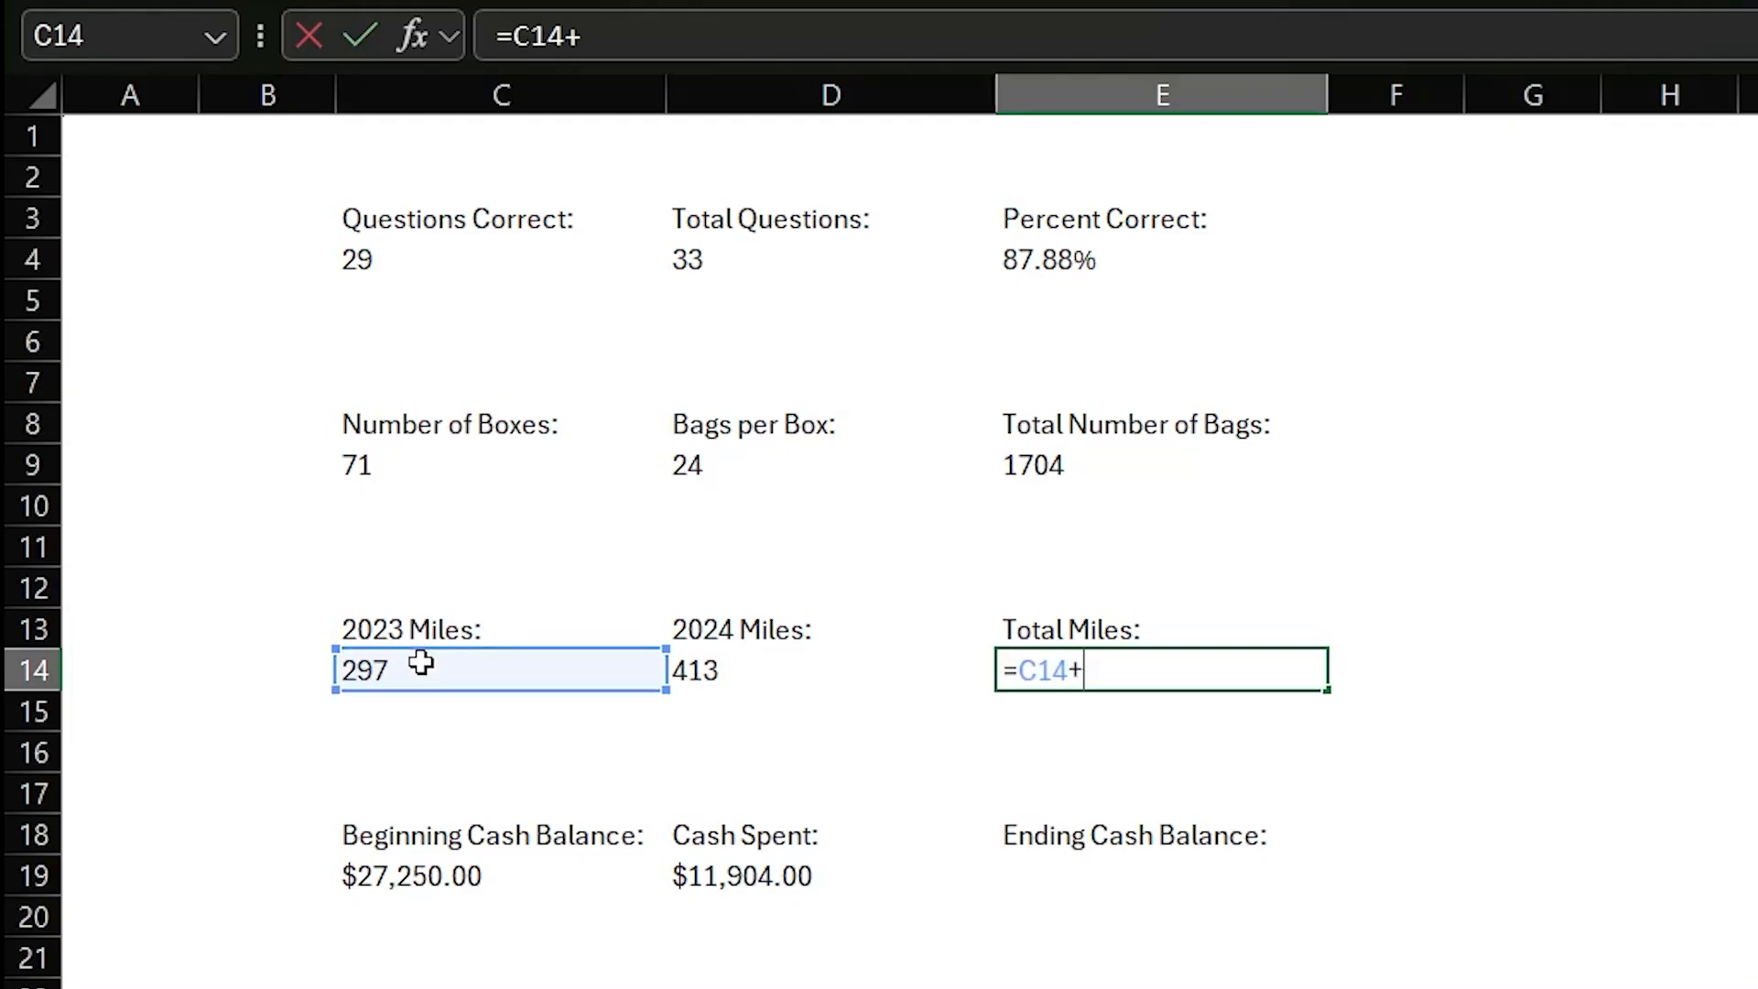
click(693, 654)
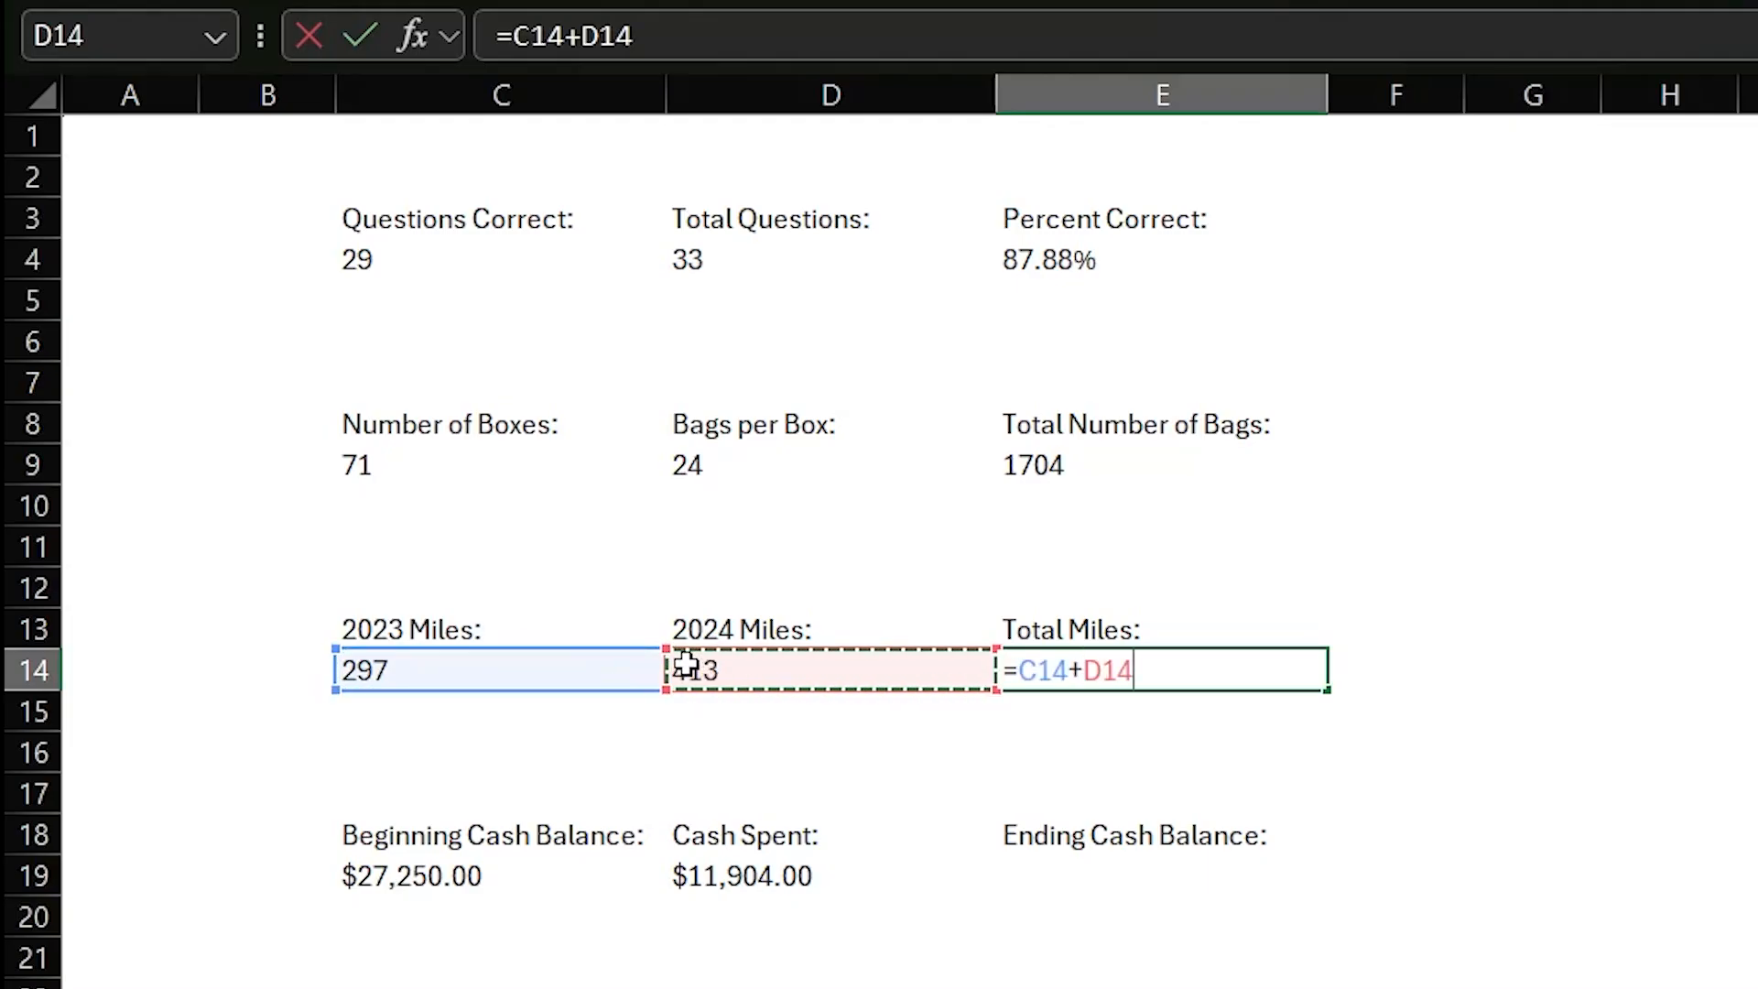
key(Return)
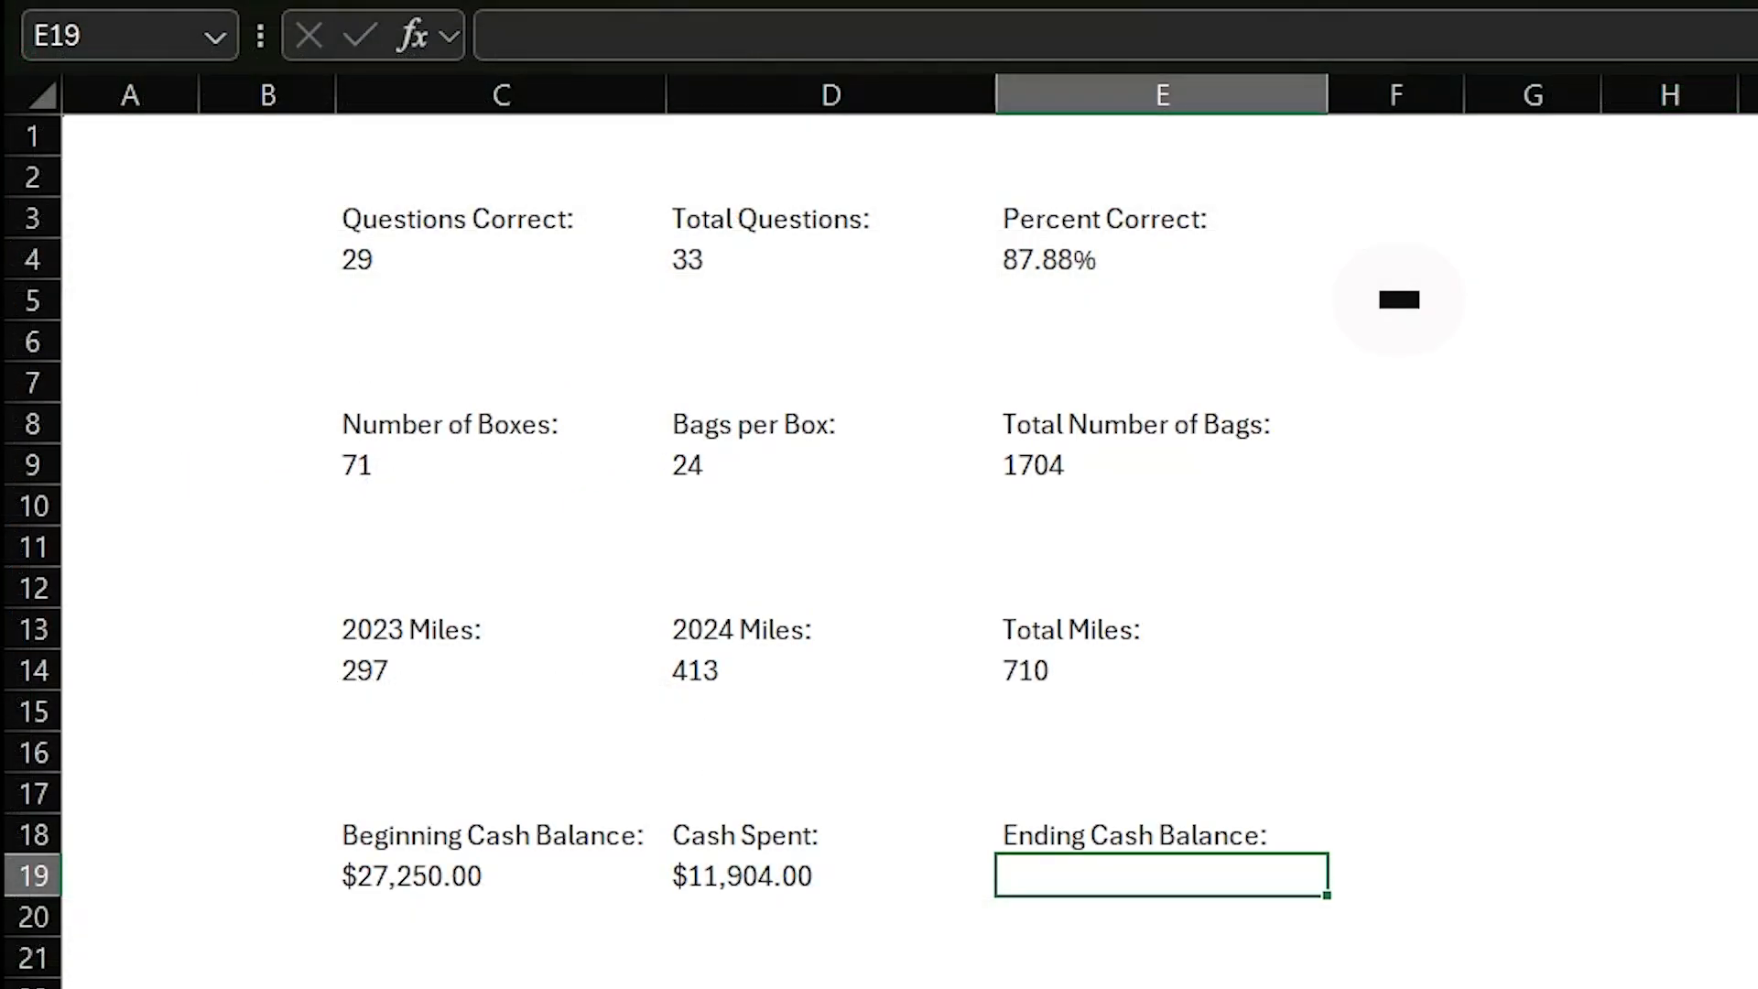
- Calculate Ending Cash Balance in E19 with the formula =C19-D19
text(=)
click(470, 877)
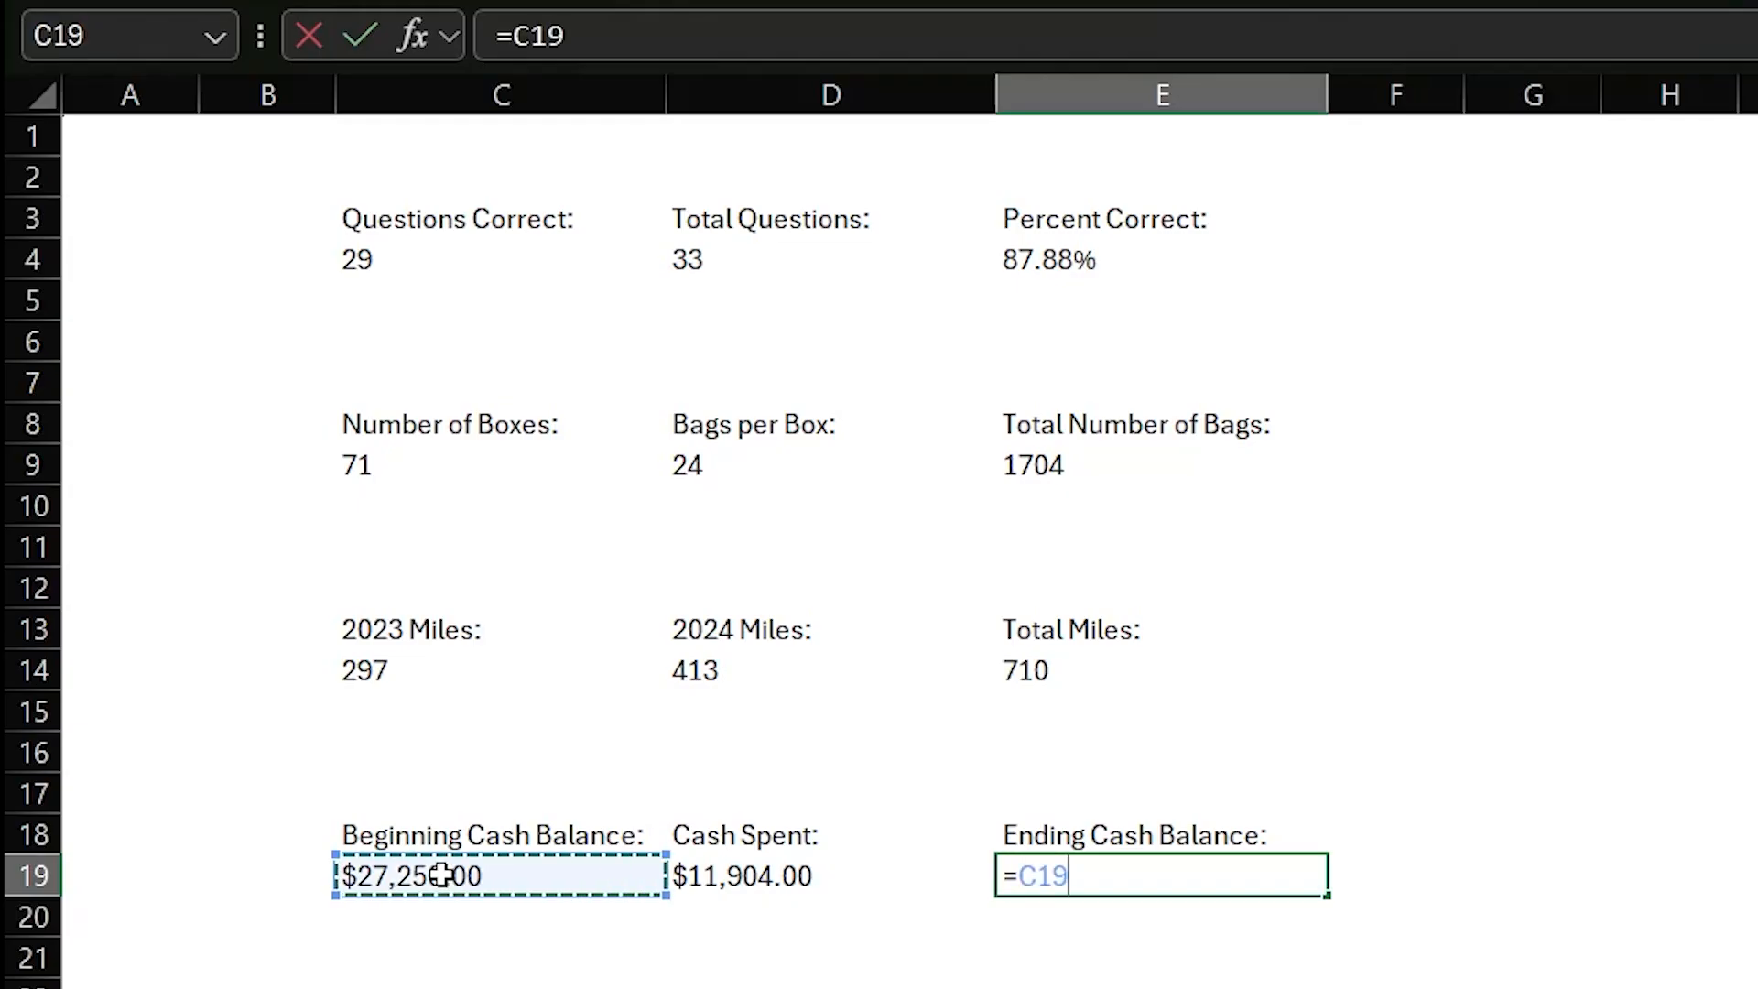
text(-)
click(781, 876)
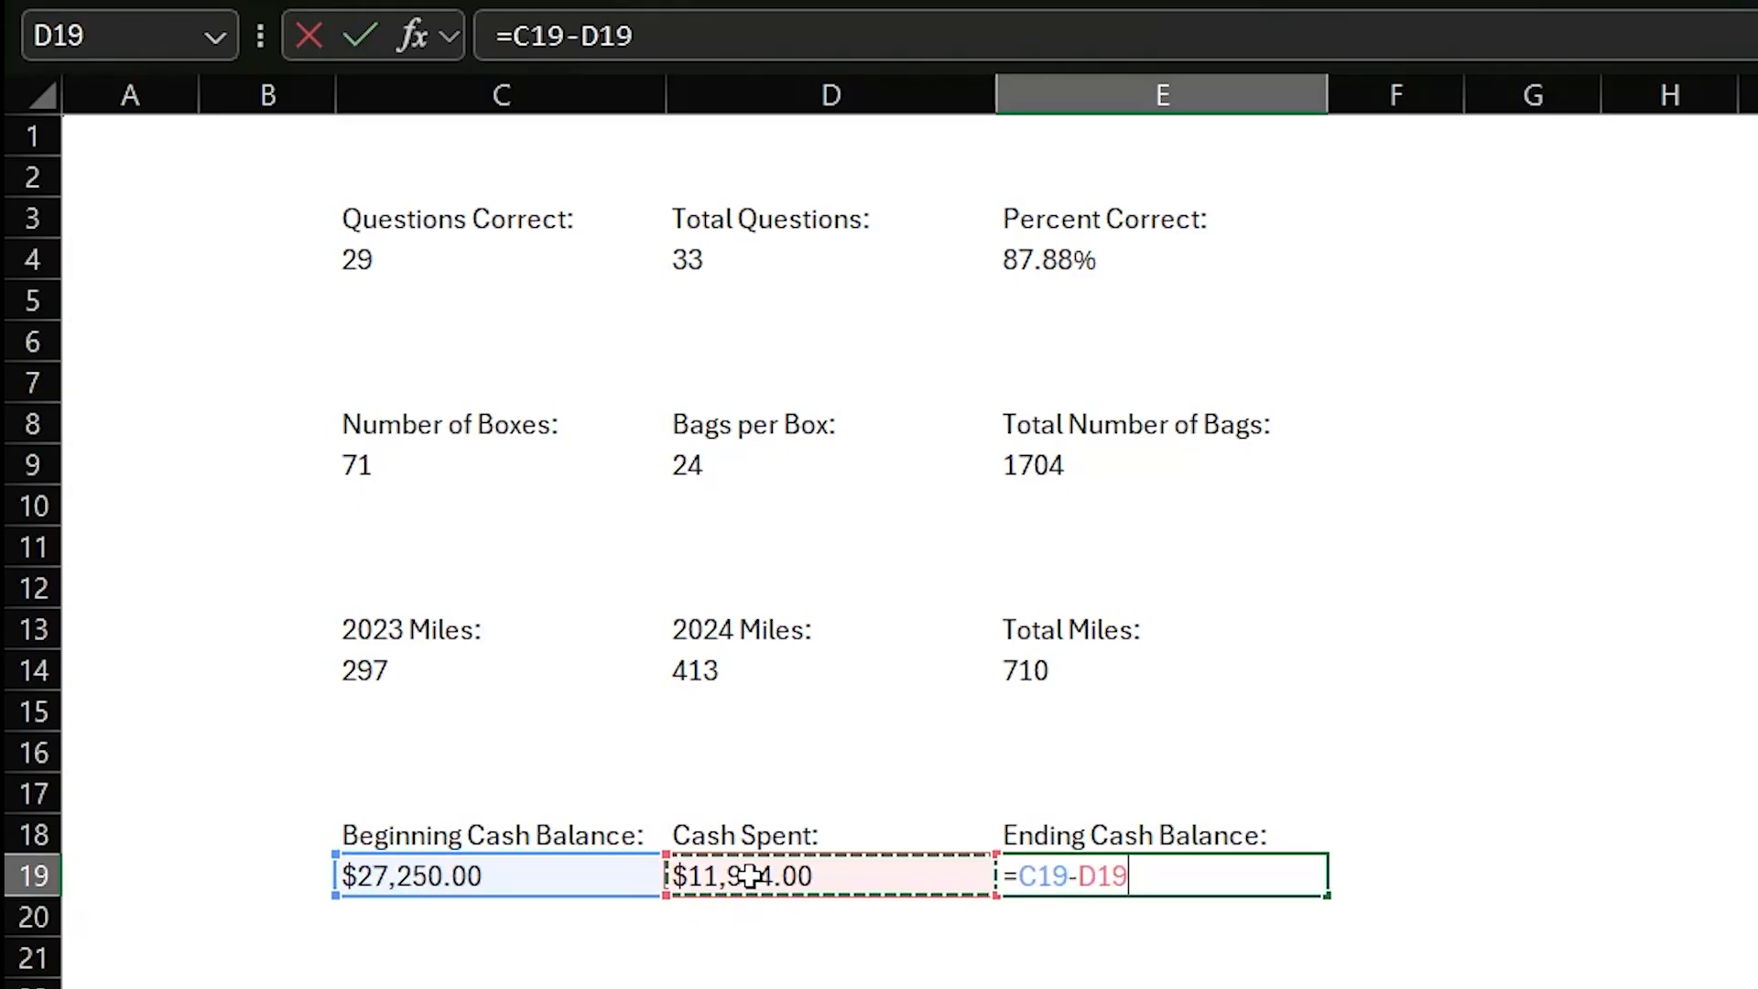
key(Return)
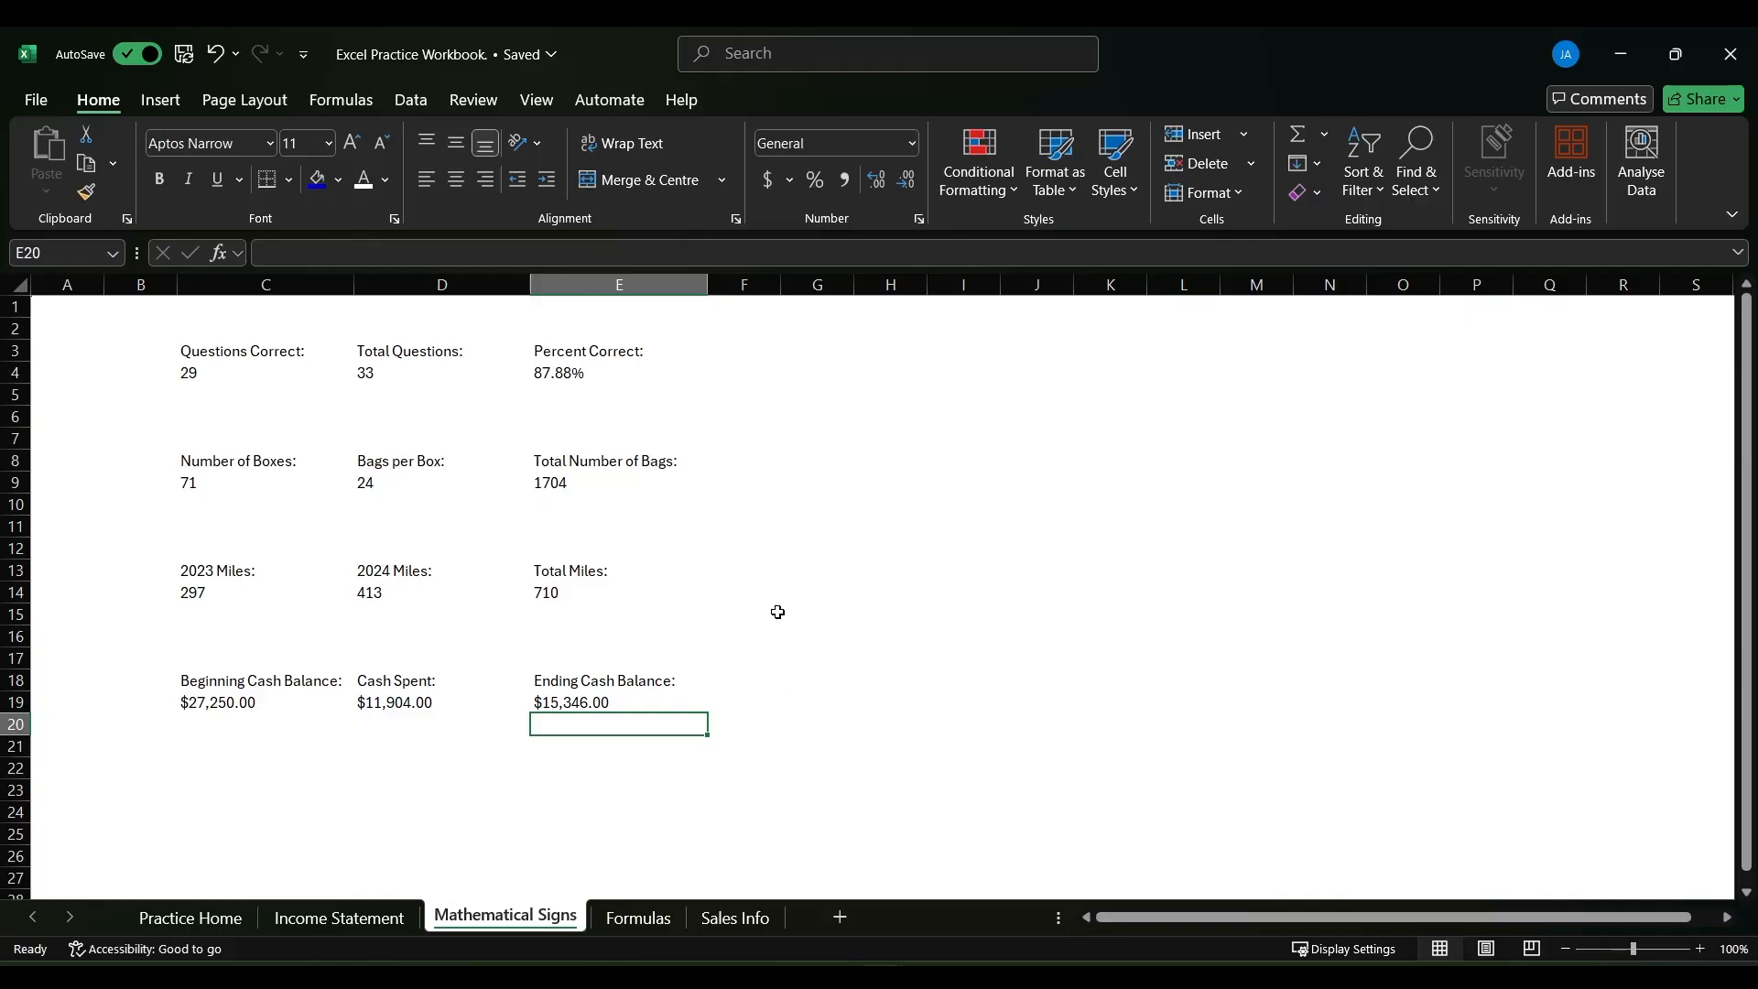
- Enter the formula =1.1*10 with typed-in numbers in the empty cell G6
click(835, 426)
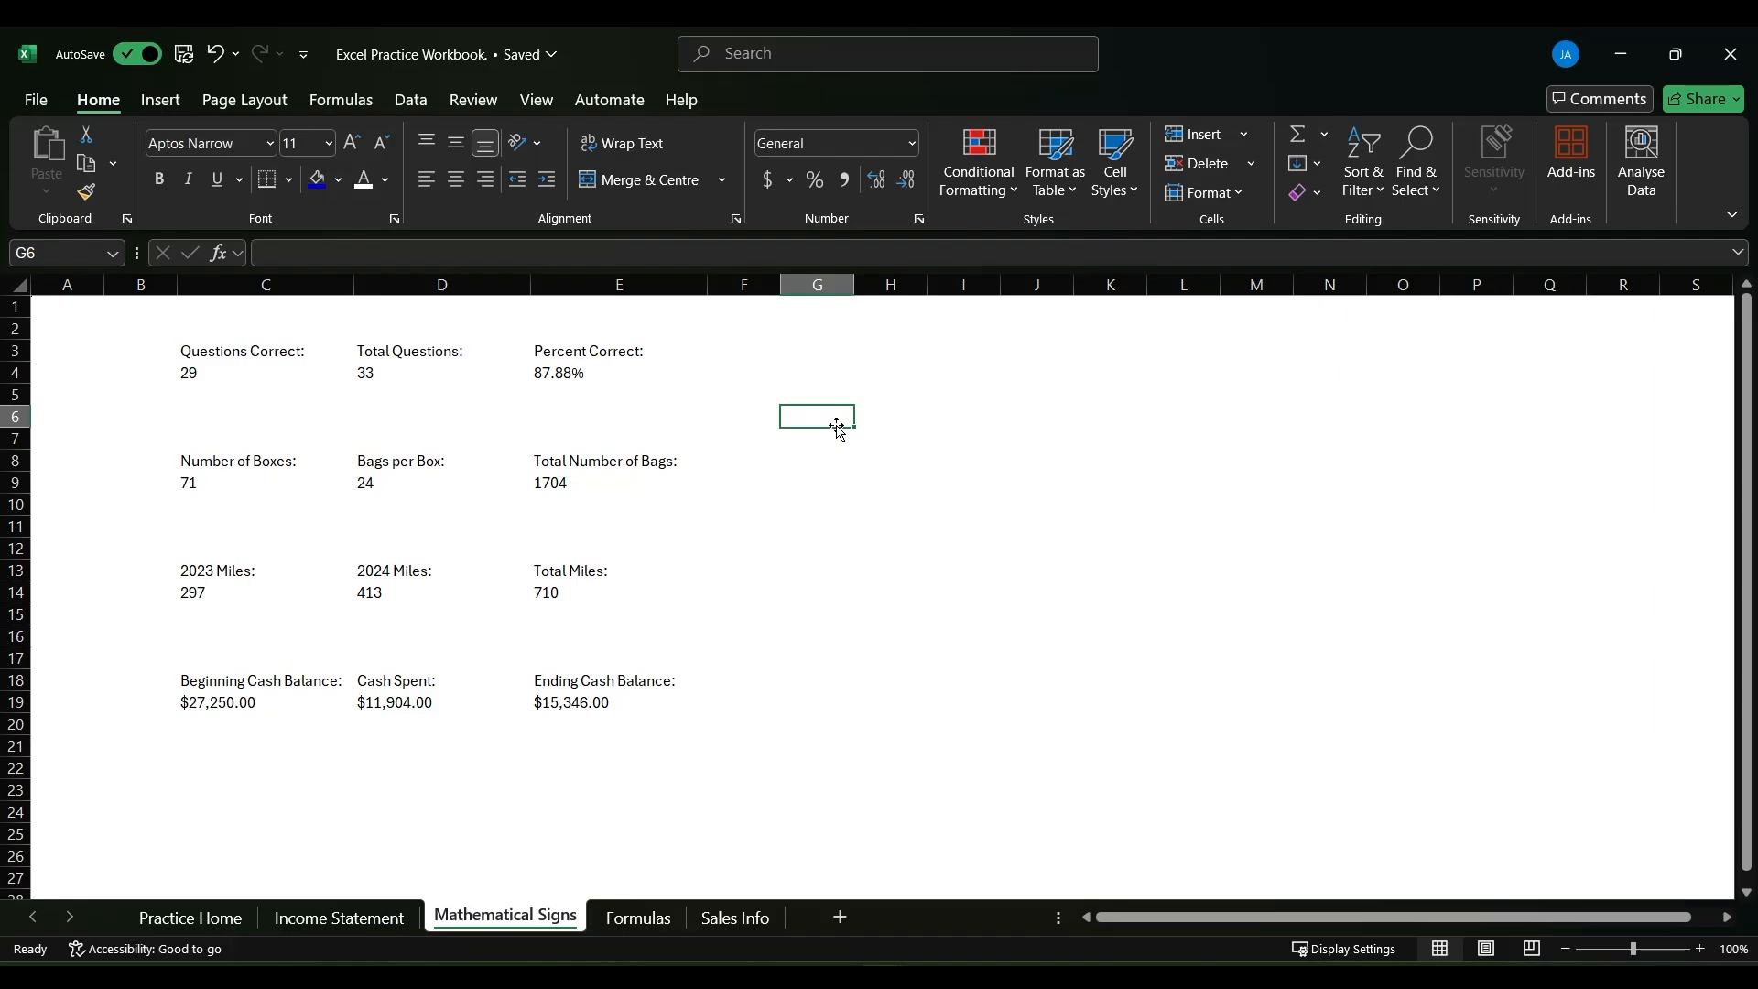
text(=1,)
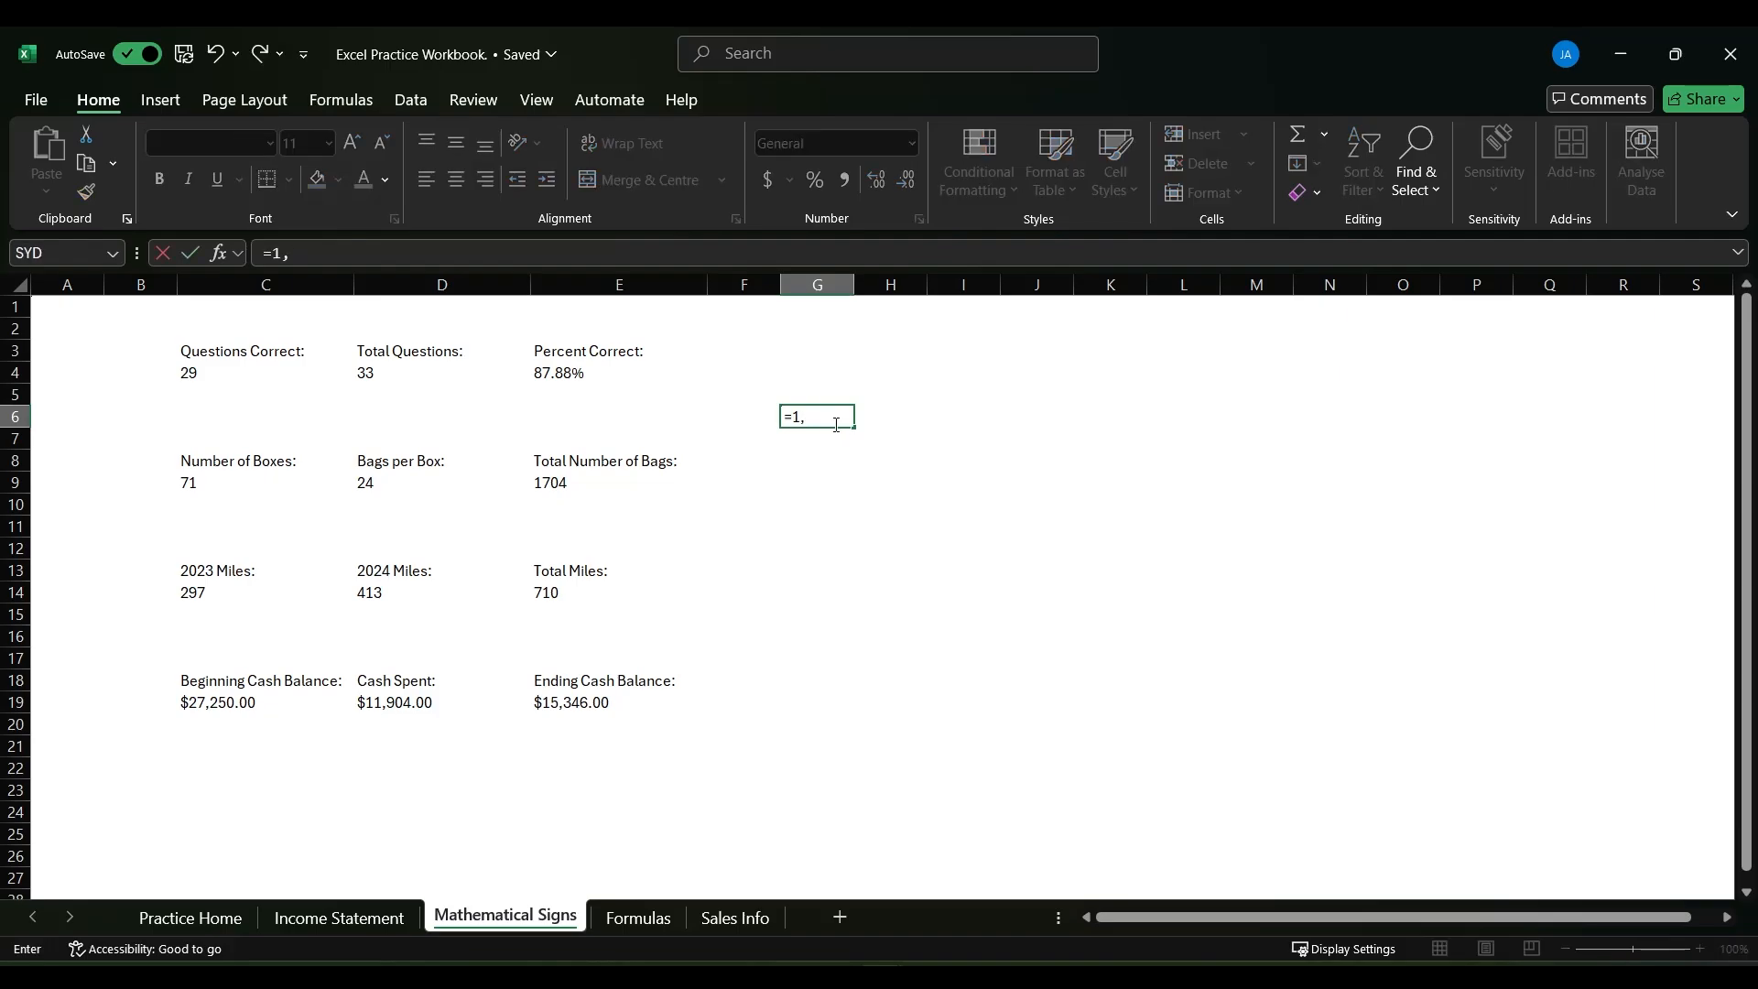
key(BackSpace)
text(.1*10)
key(Return)
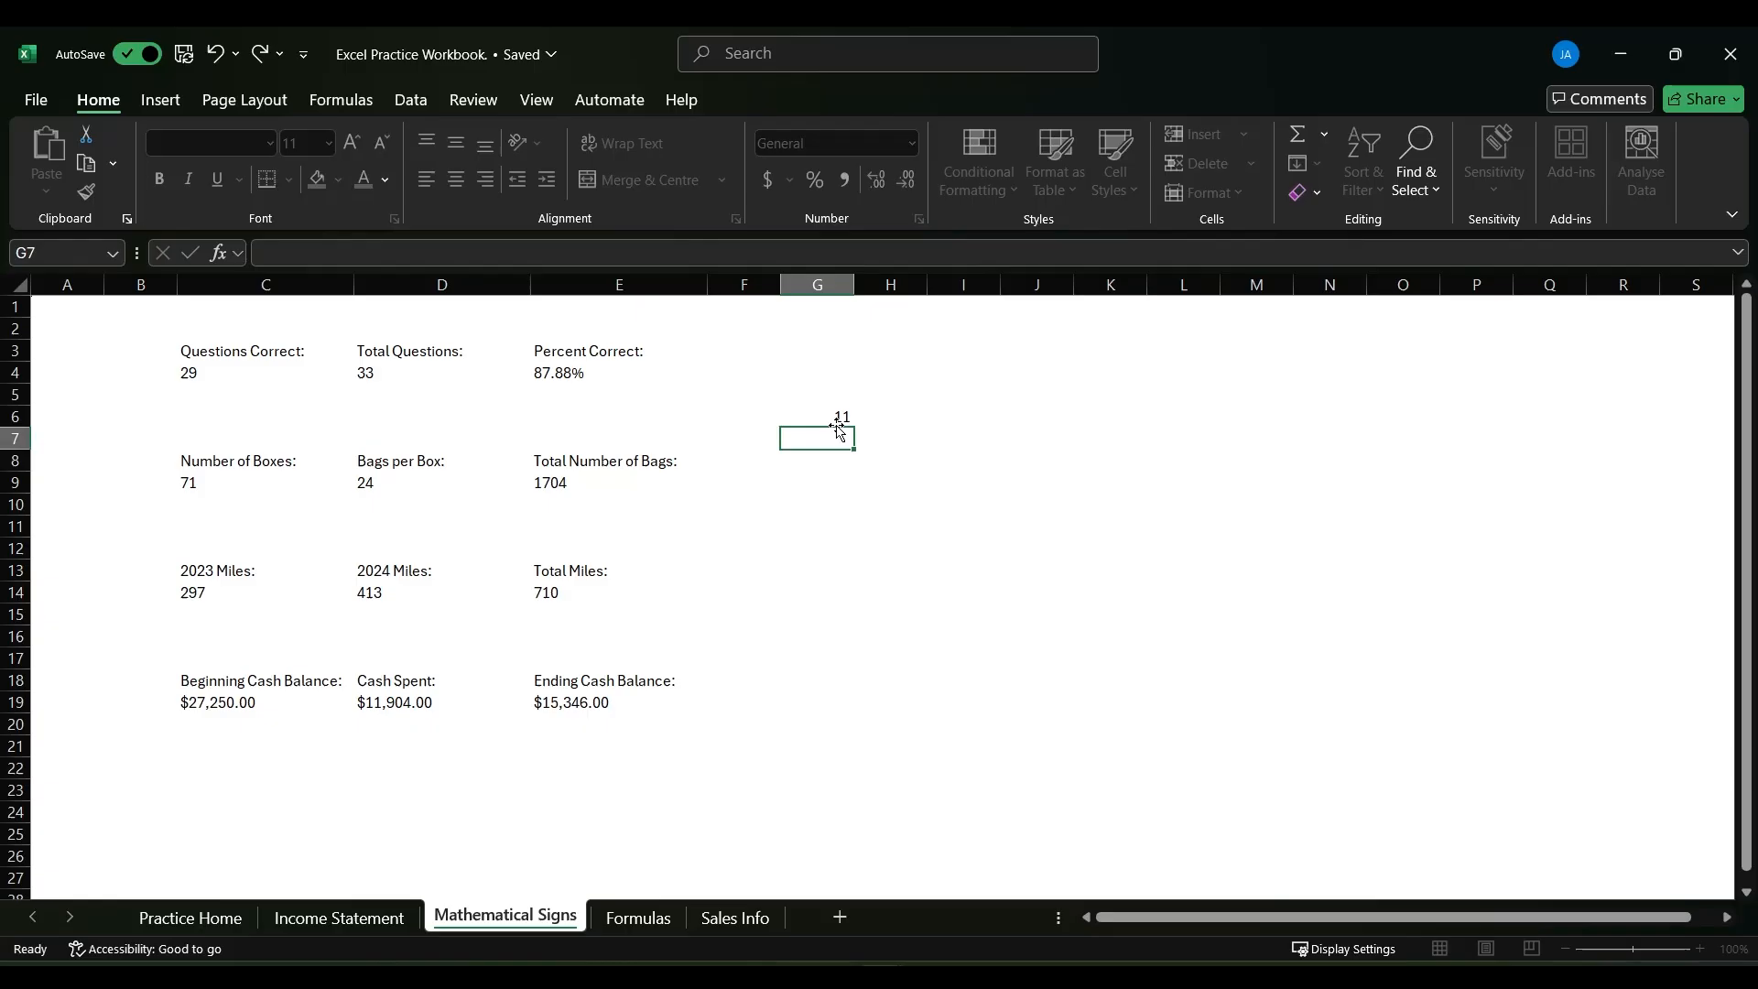
- Replace the Percent Correct formula in E4 with the hard-coded calculation =29/50
click(597, 369)
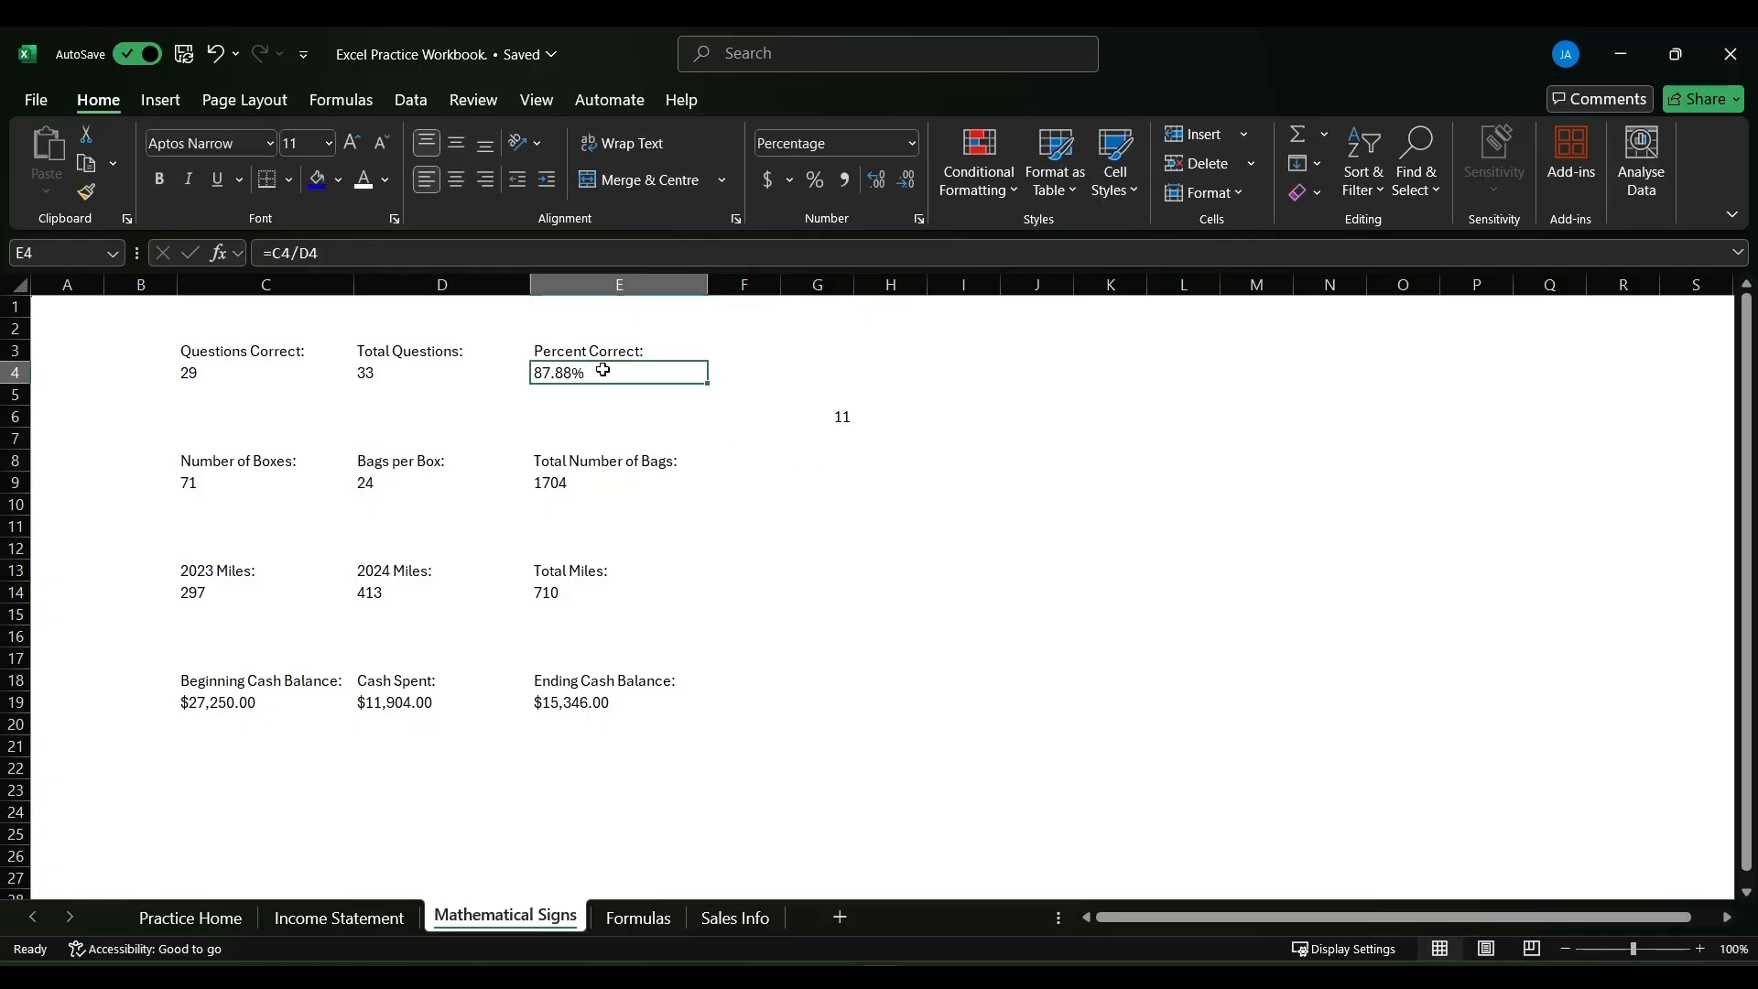
text(=29/50)
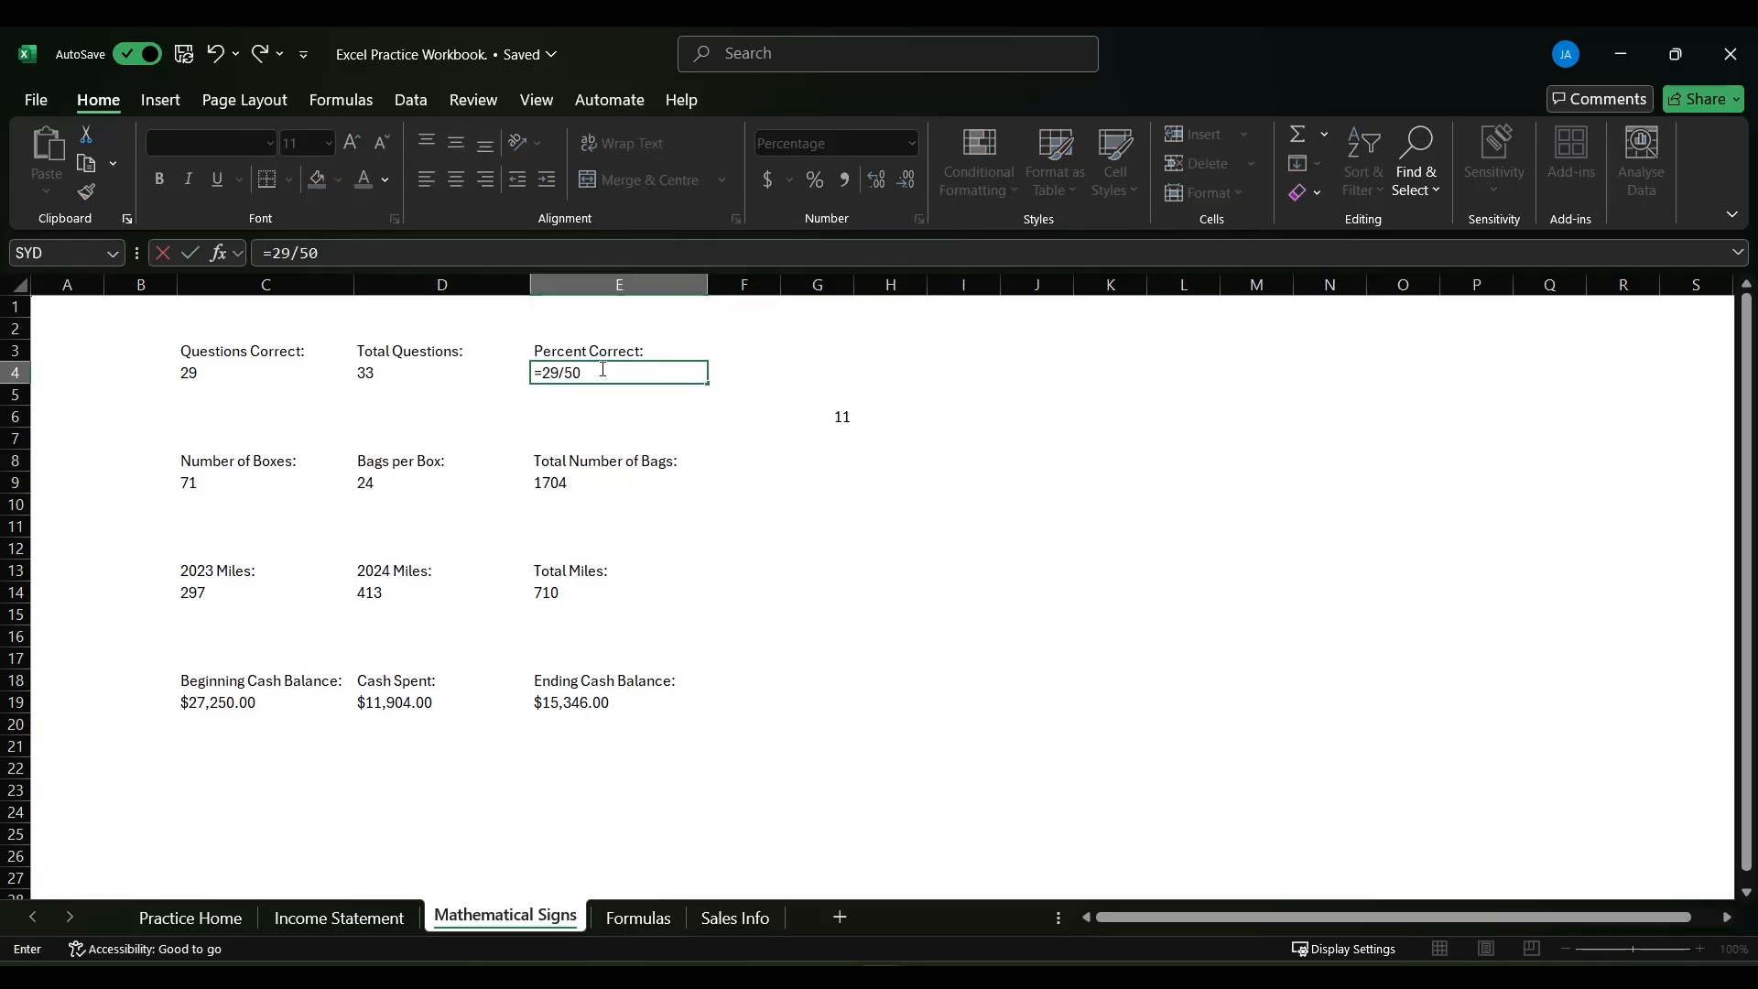
key(Return)
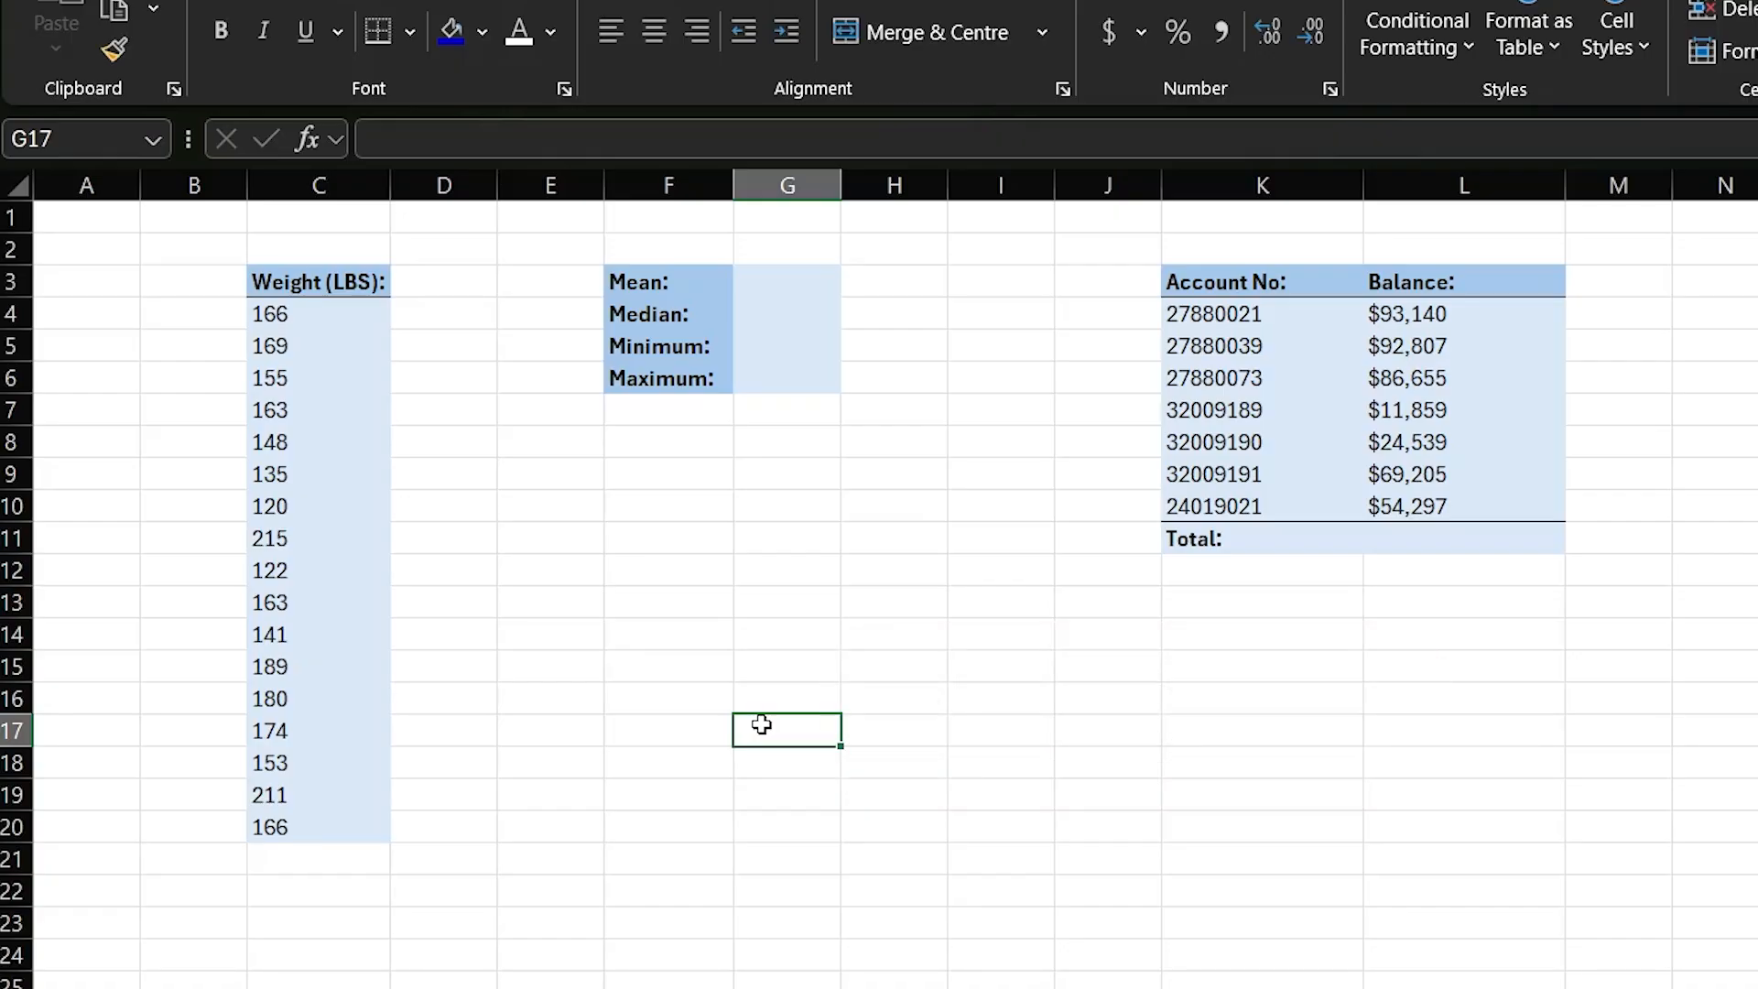
- Calculate the mean weight in G3 with the formula =average(C4:C20)
click(774, 280)
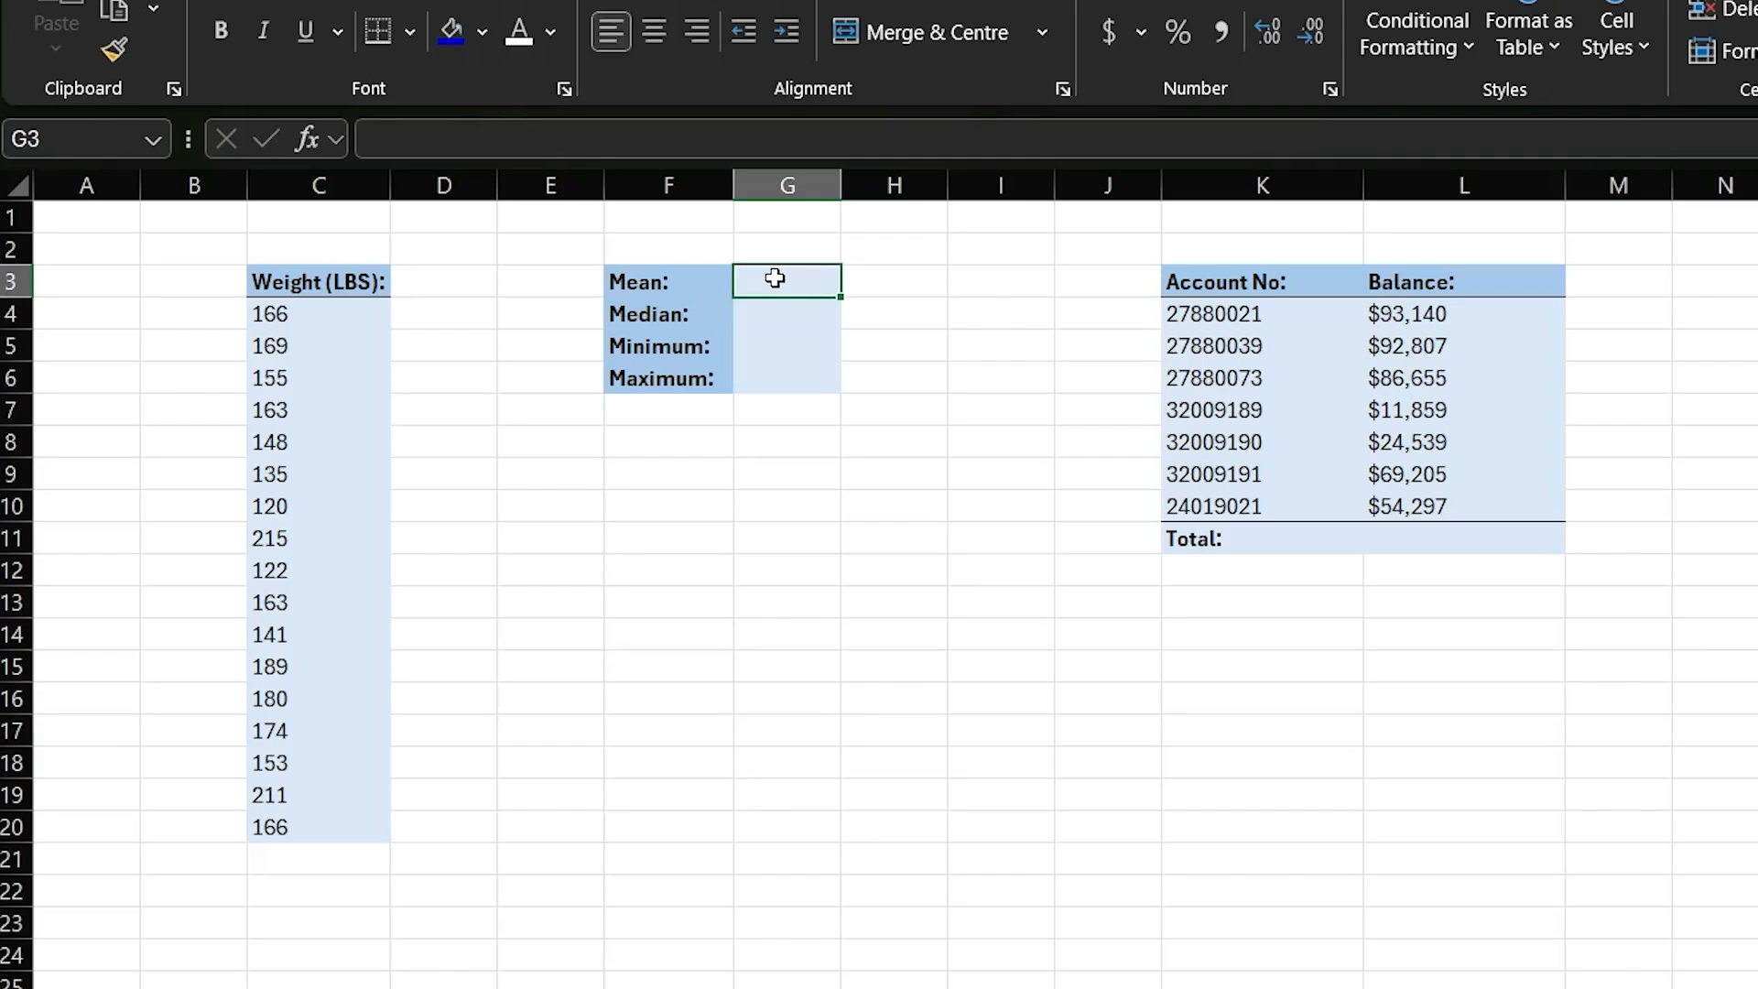
text(=average()
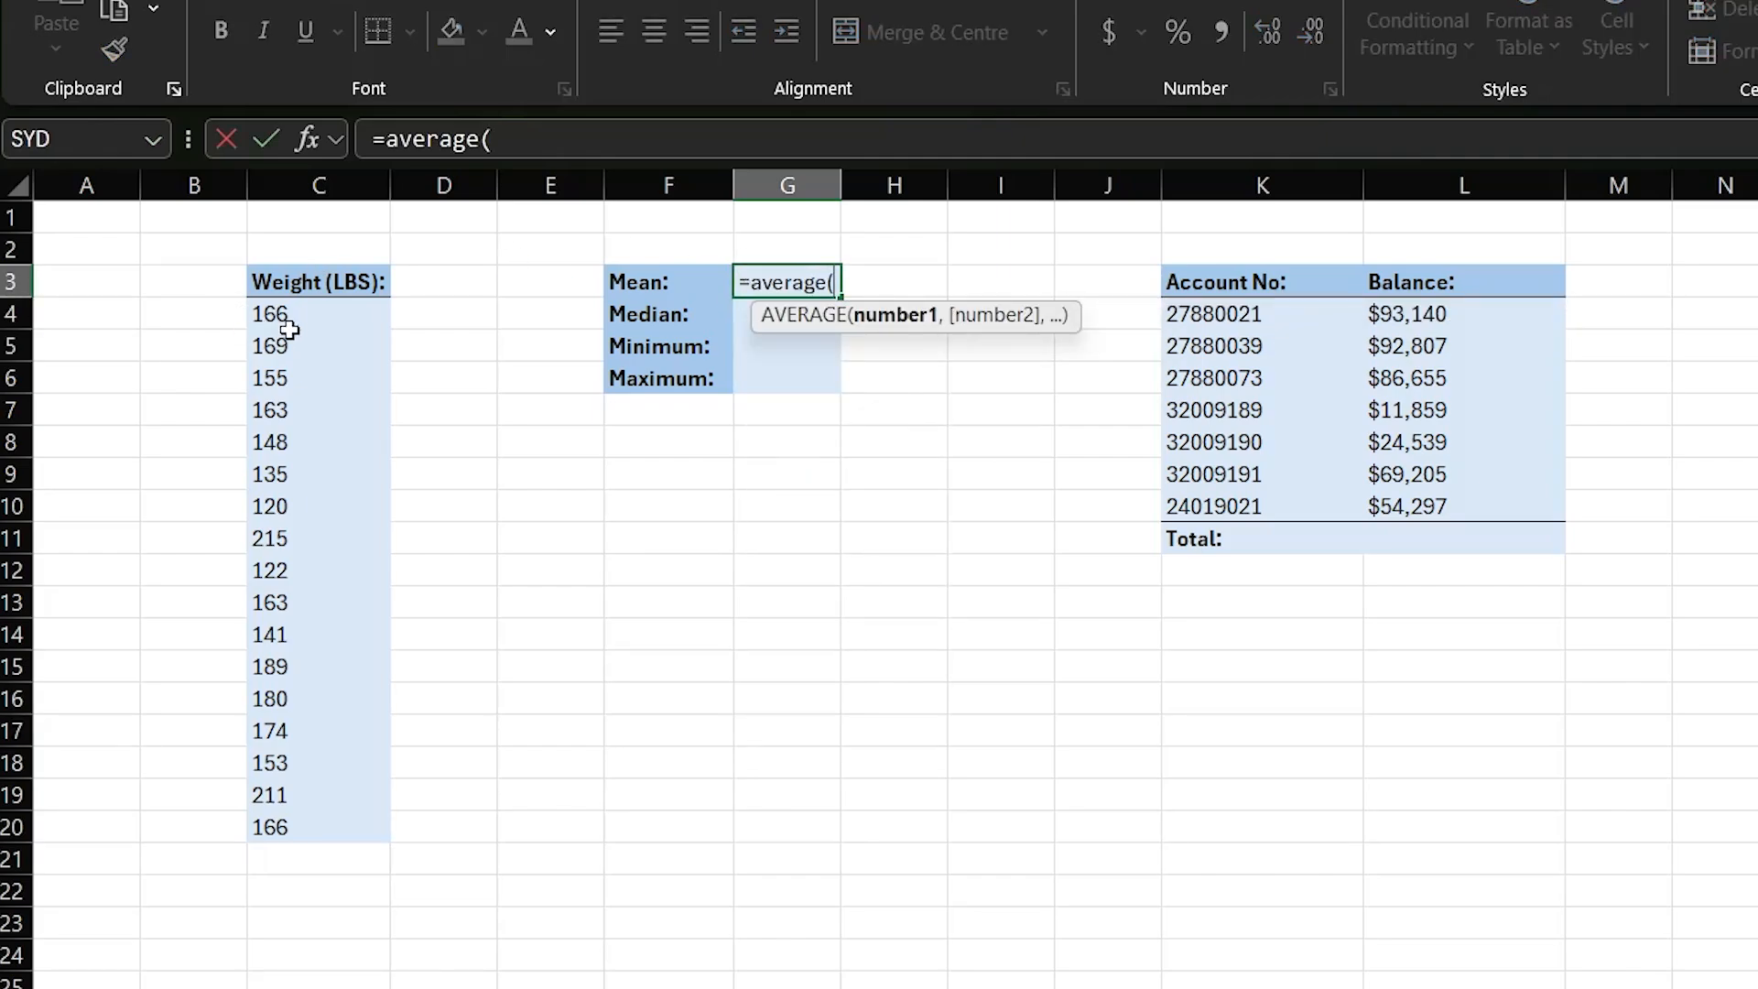
drag(280, 322, 327, 824)
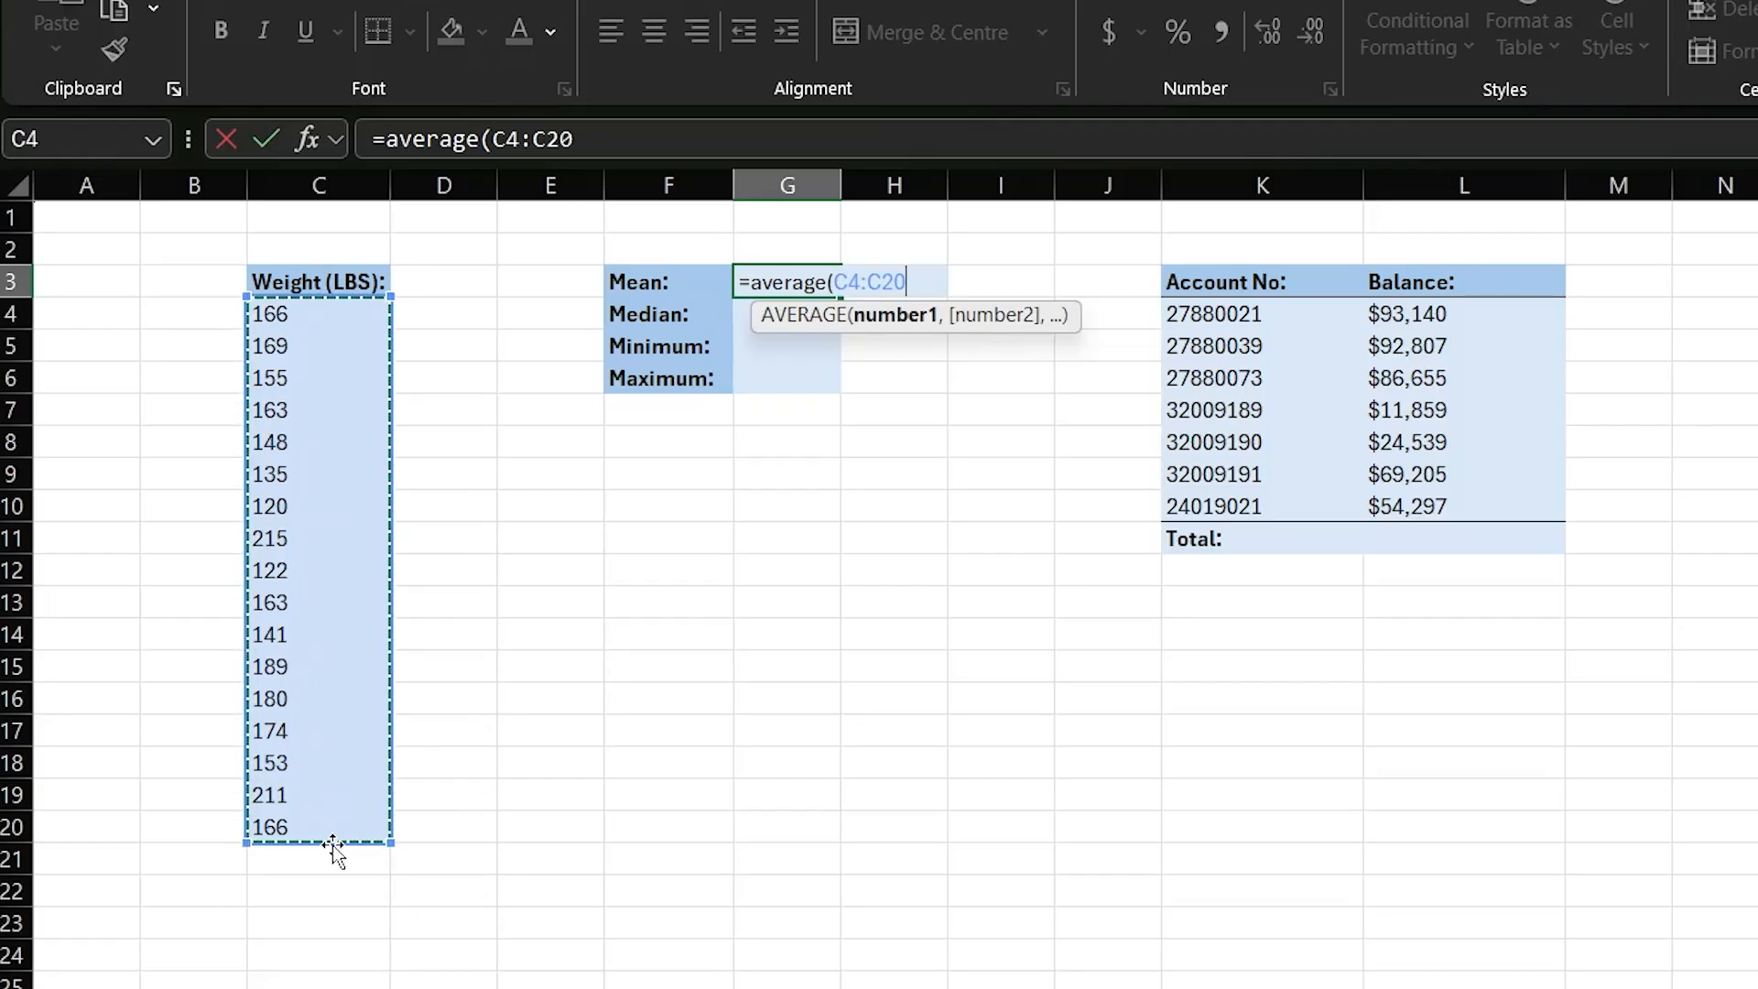
text())
key(Return)
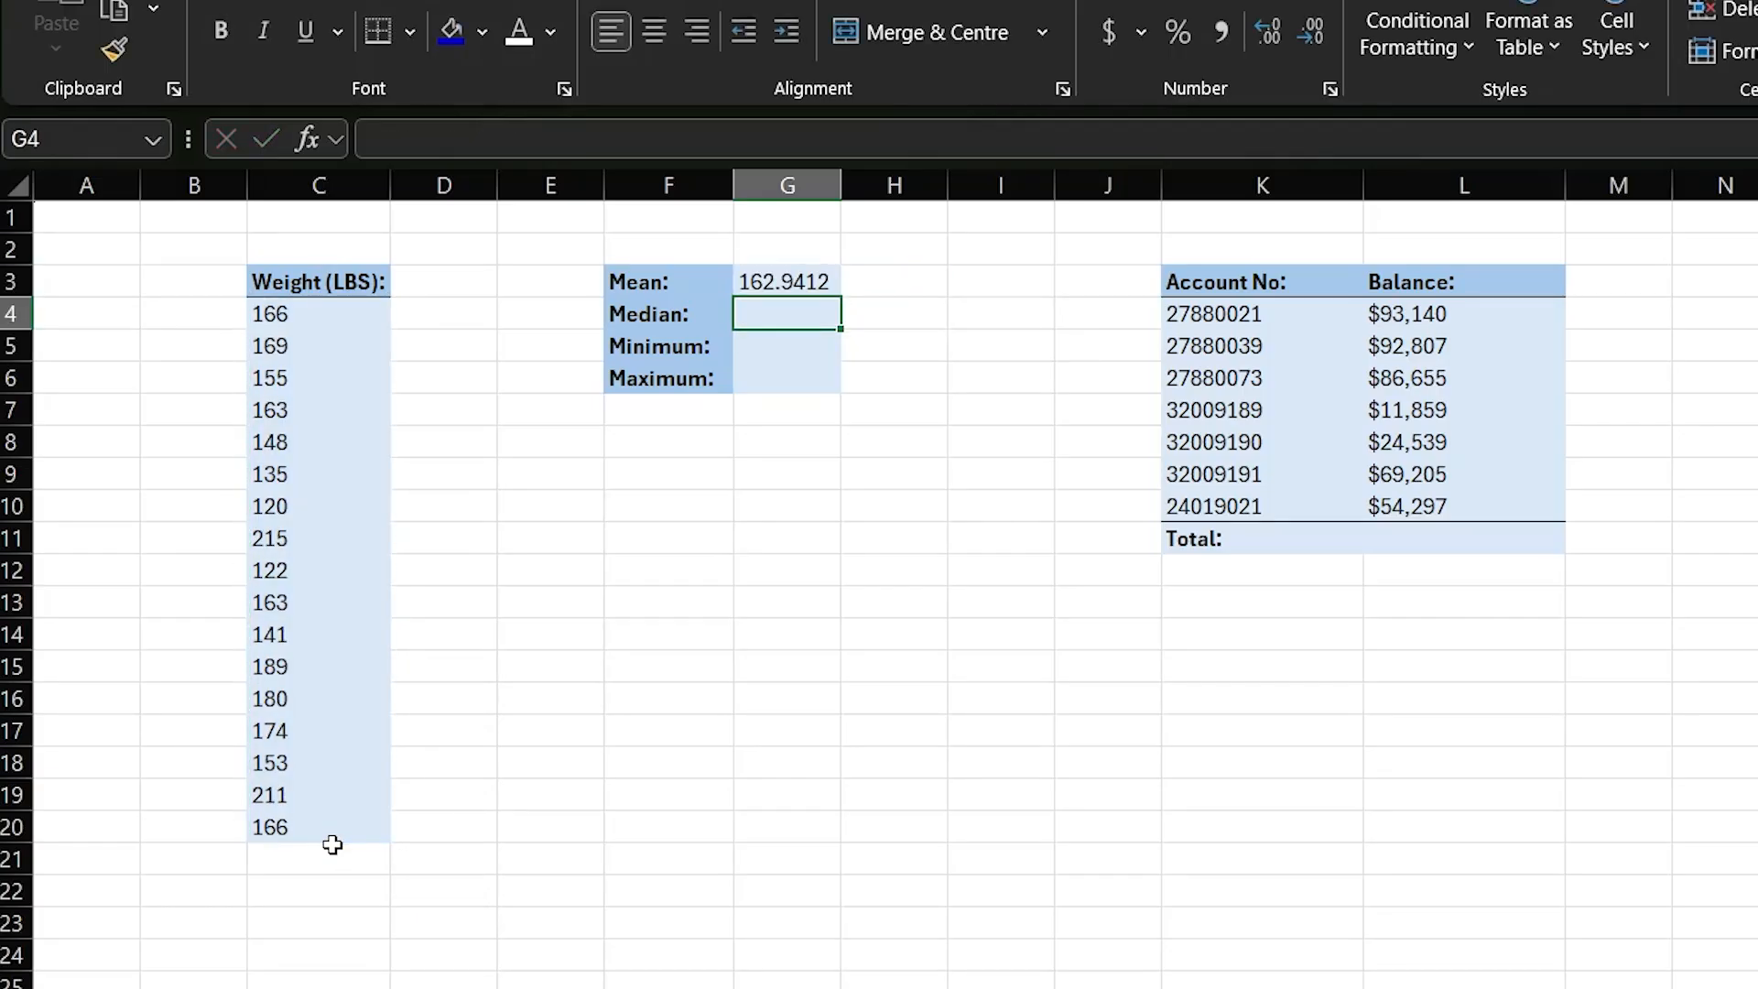
- Calculate the median weight in G4 with the MEDIAN function over C4:C20
text(=median()
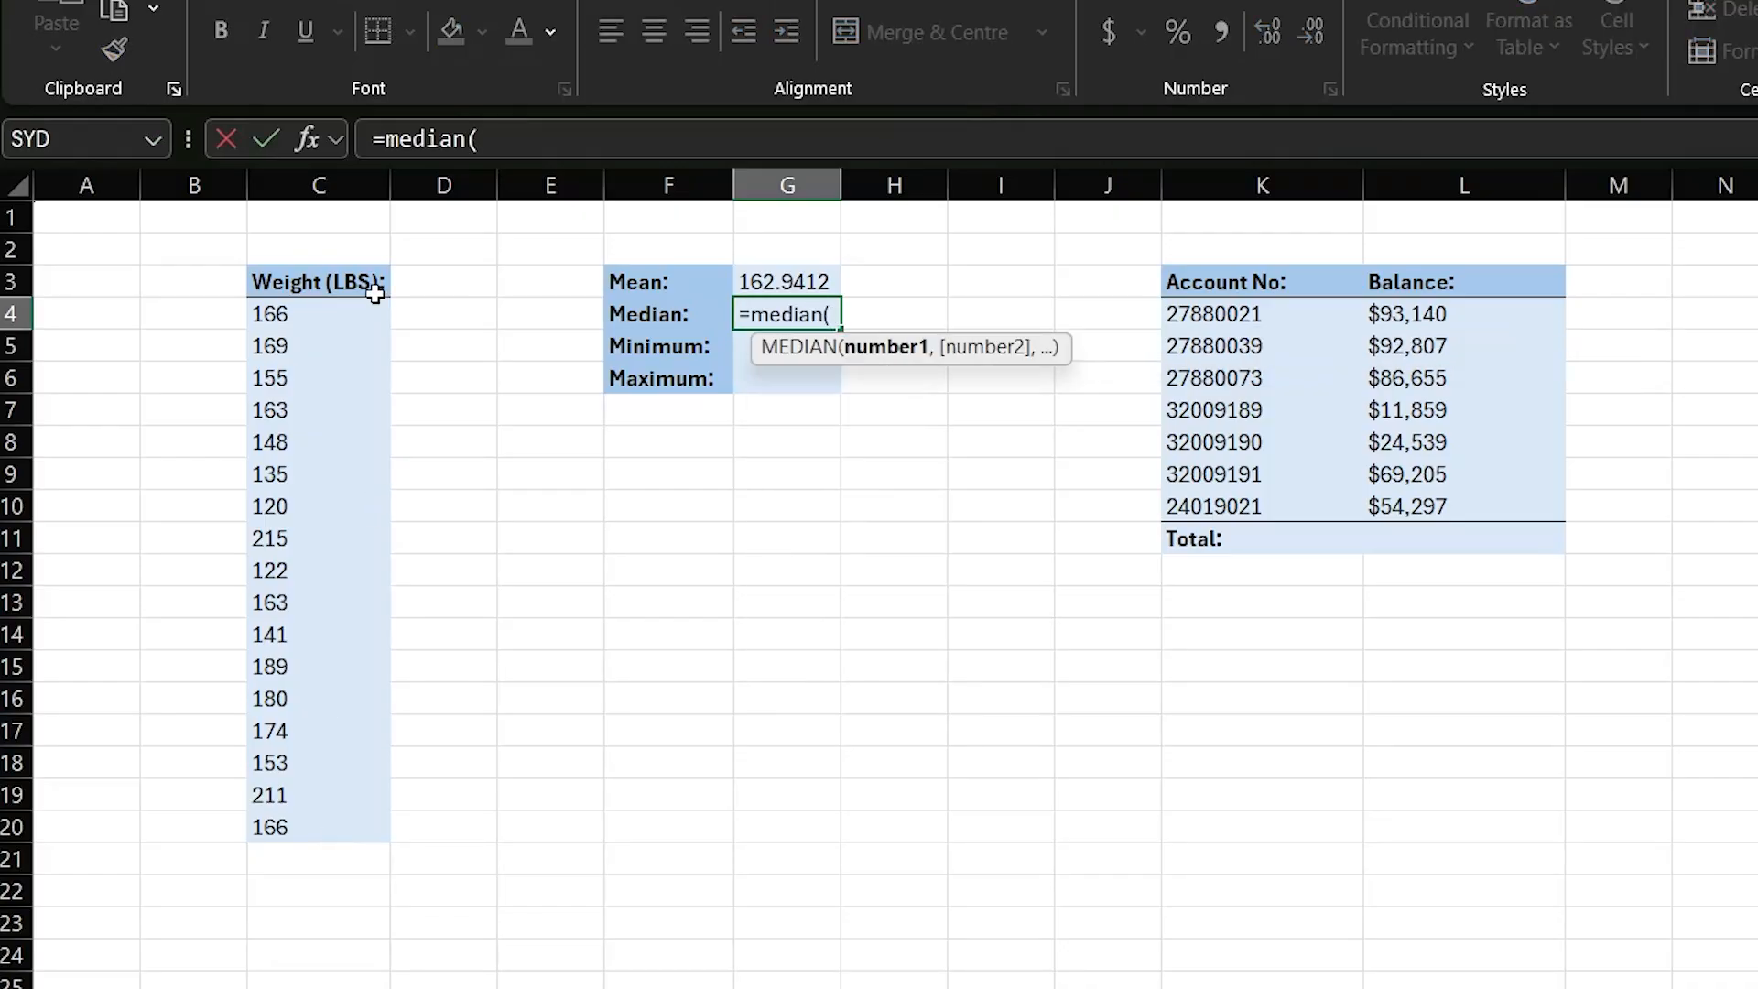
drag(289, 314, 276, 829)
key(Return)
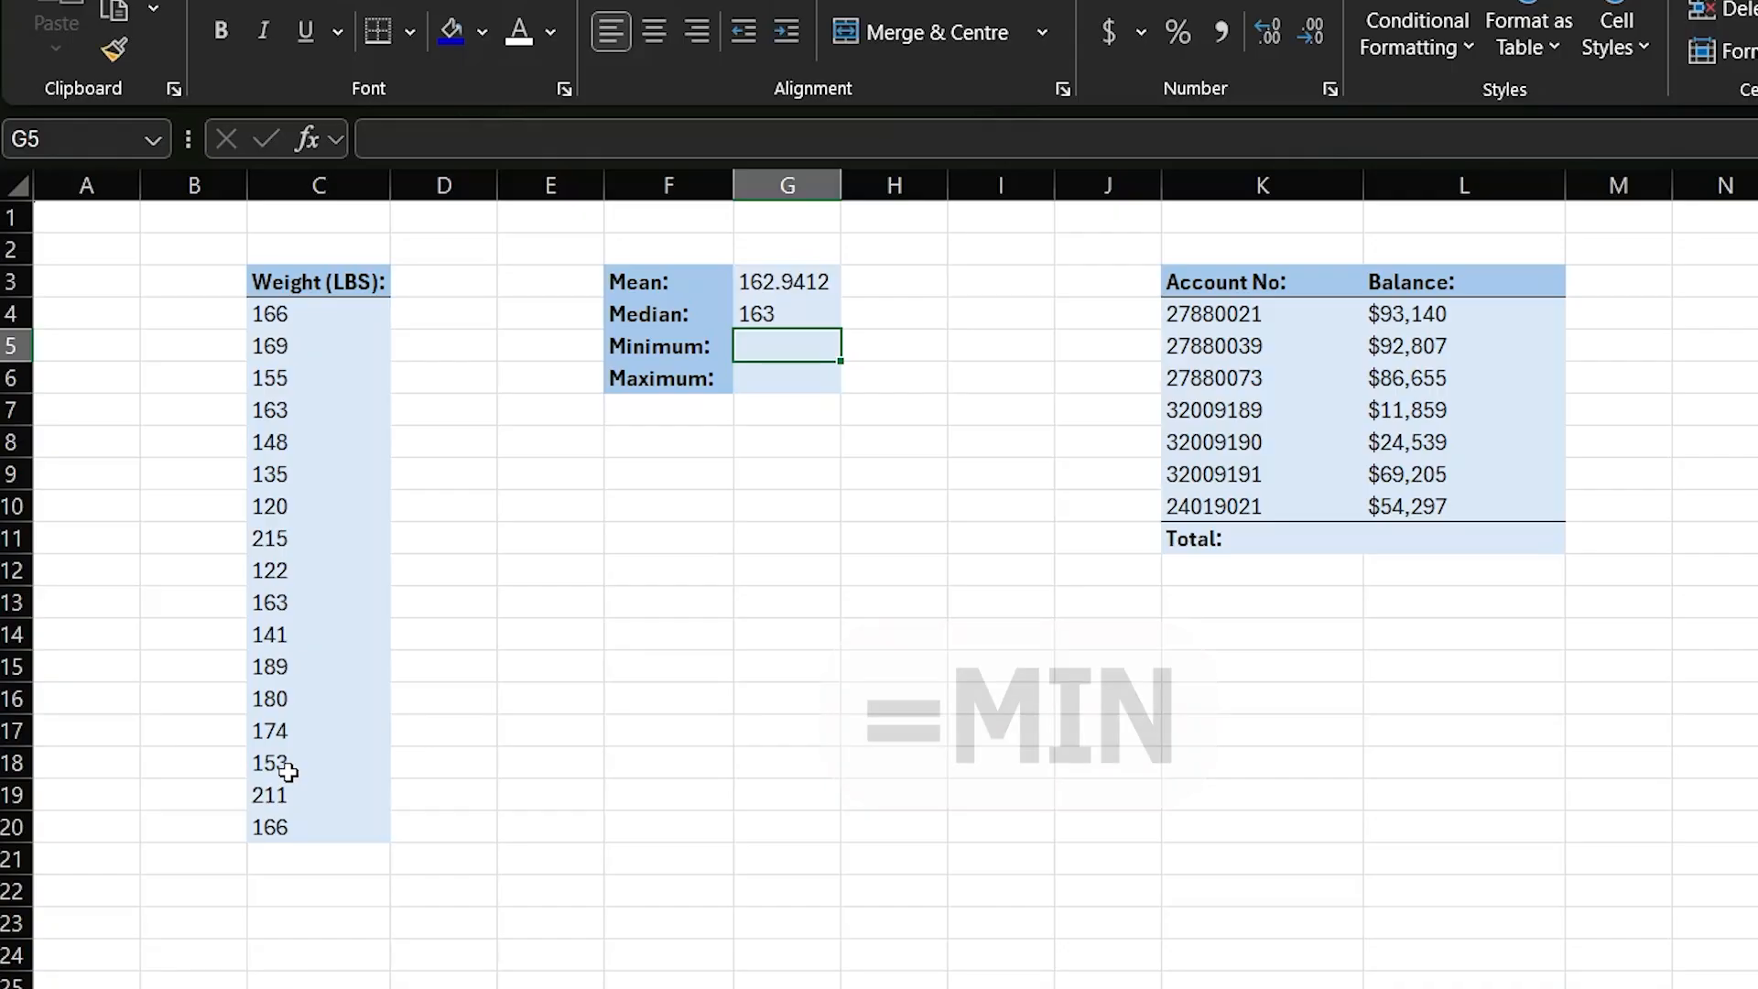
- Calculate the minimum weight in G5 with the formula =min(C4:C20)
text(=min)
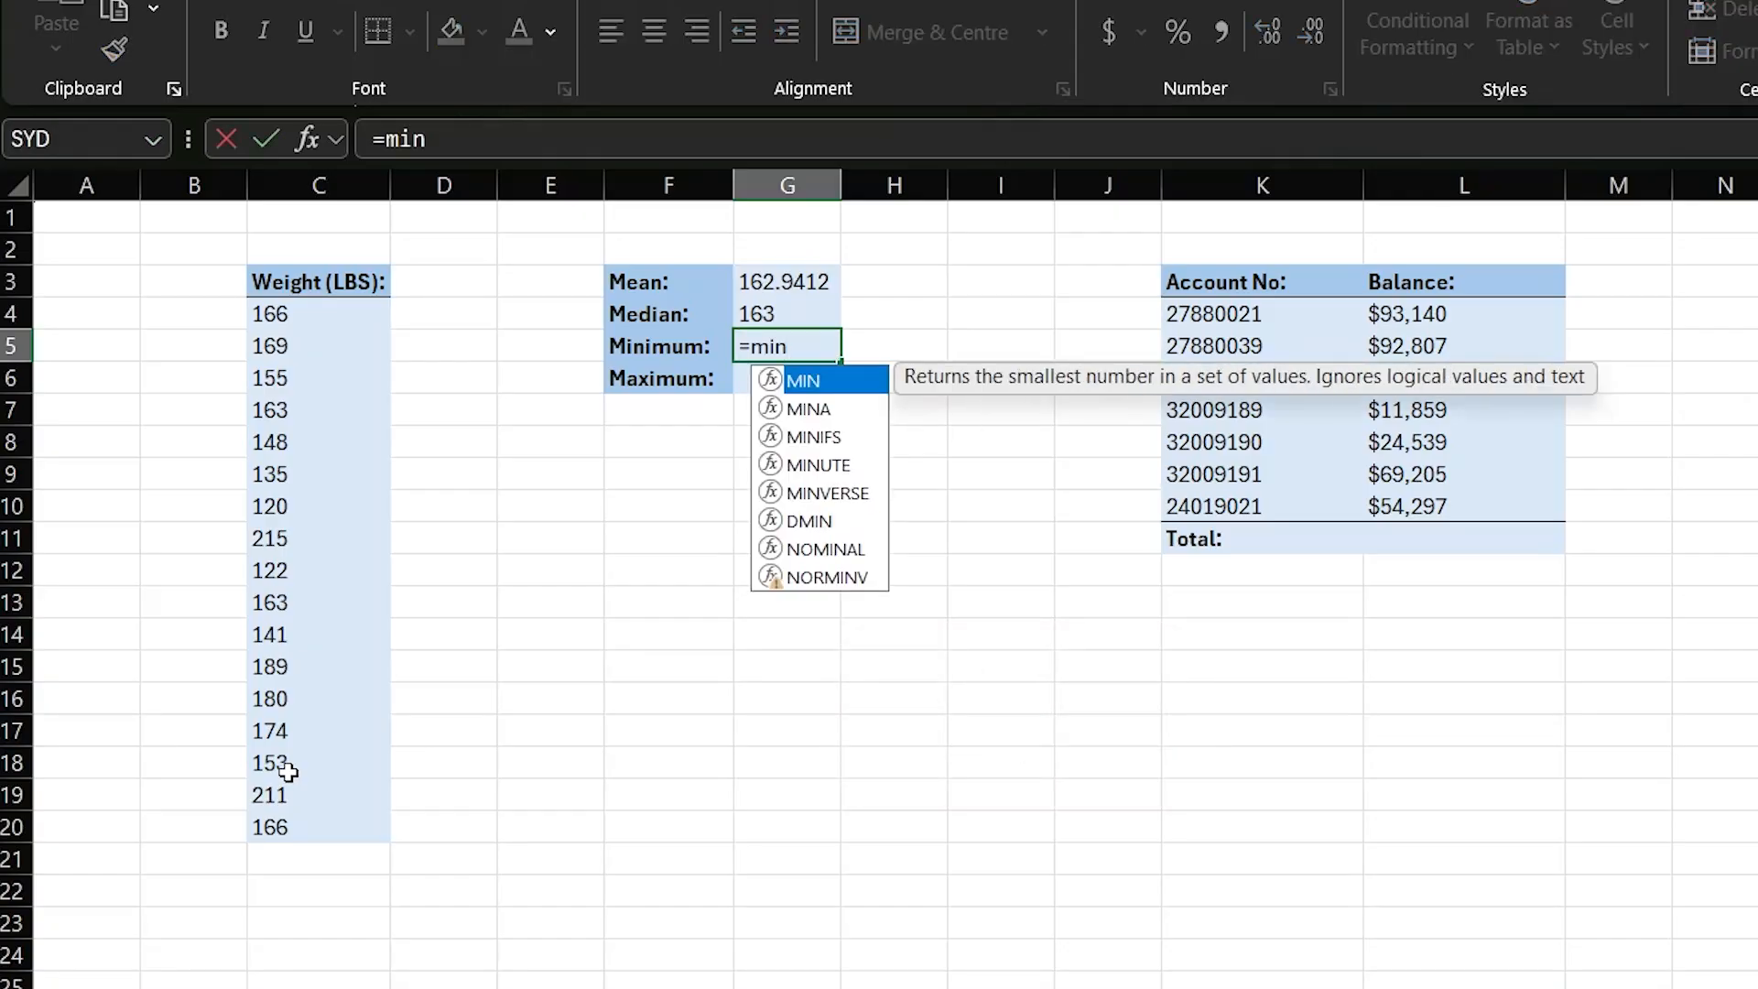
text(()
drag(289, 314, 264, 851)
text())
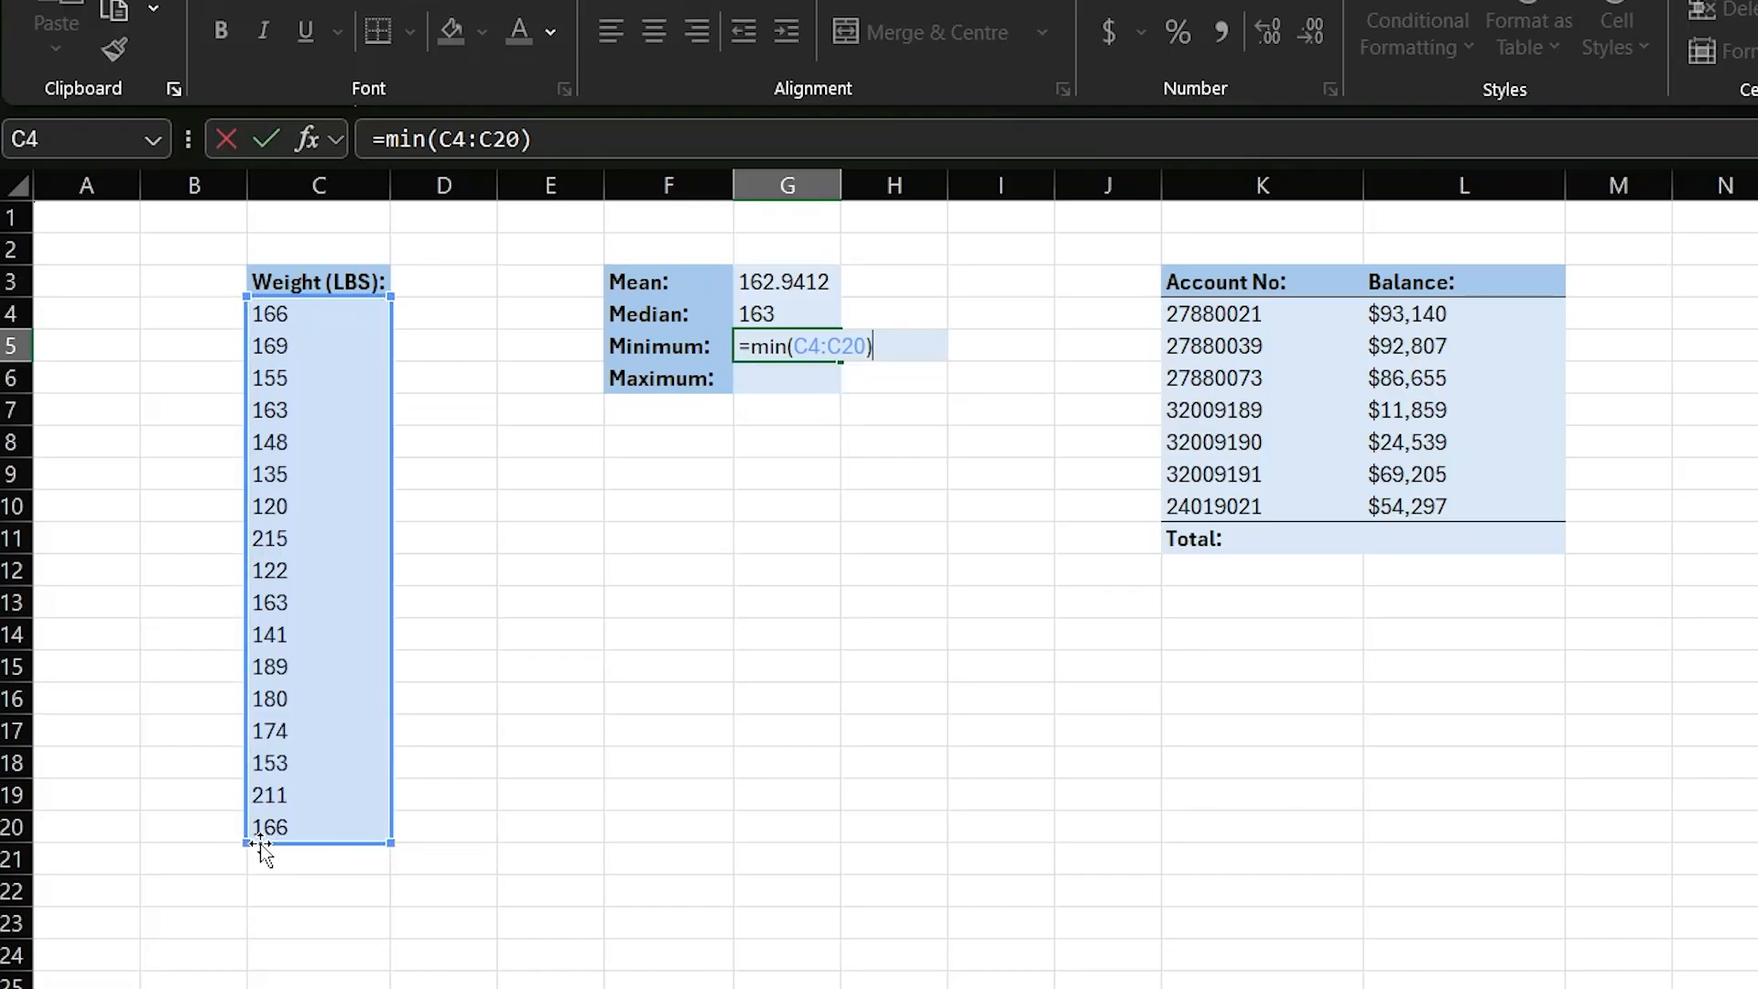
key(Return)
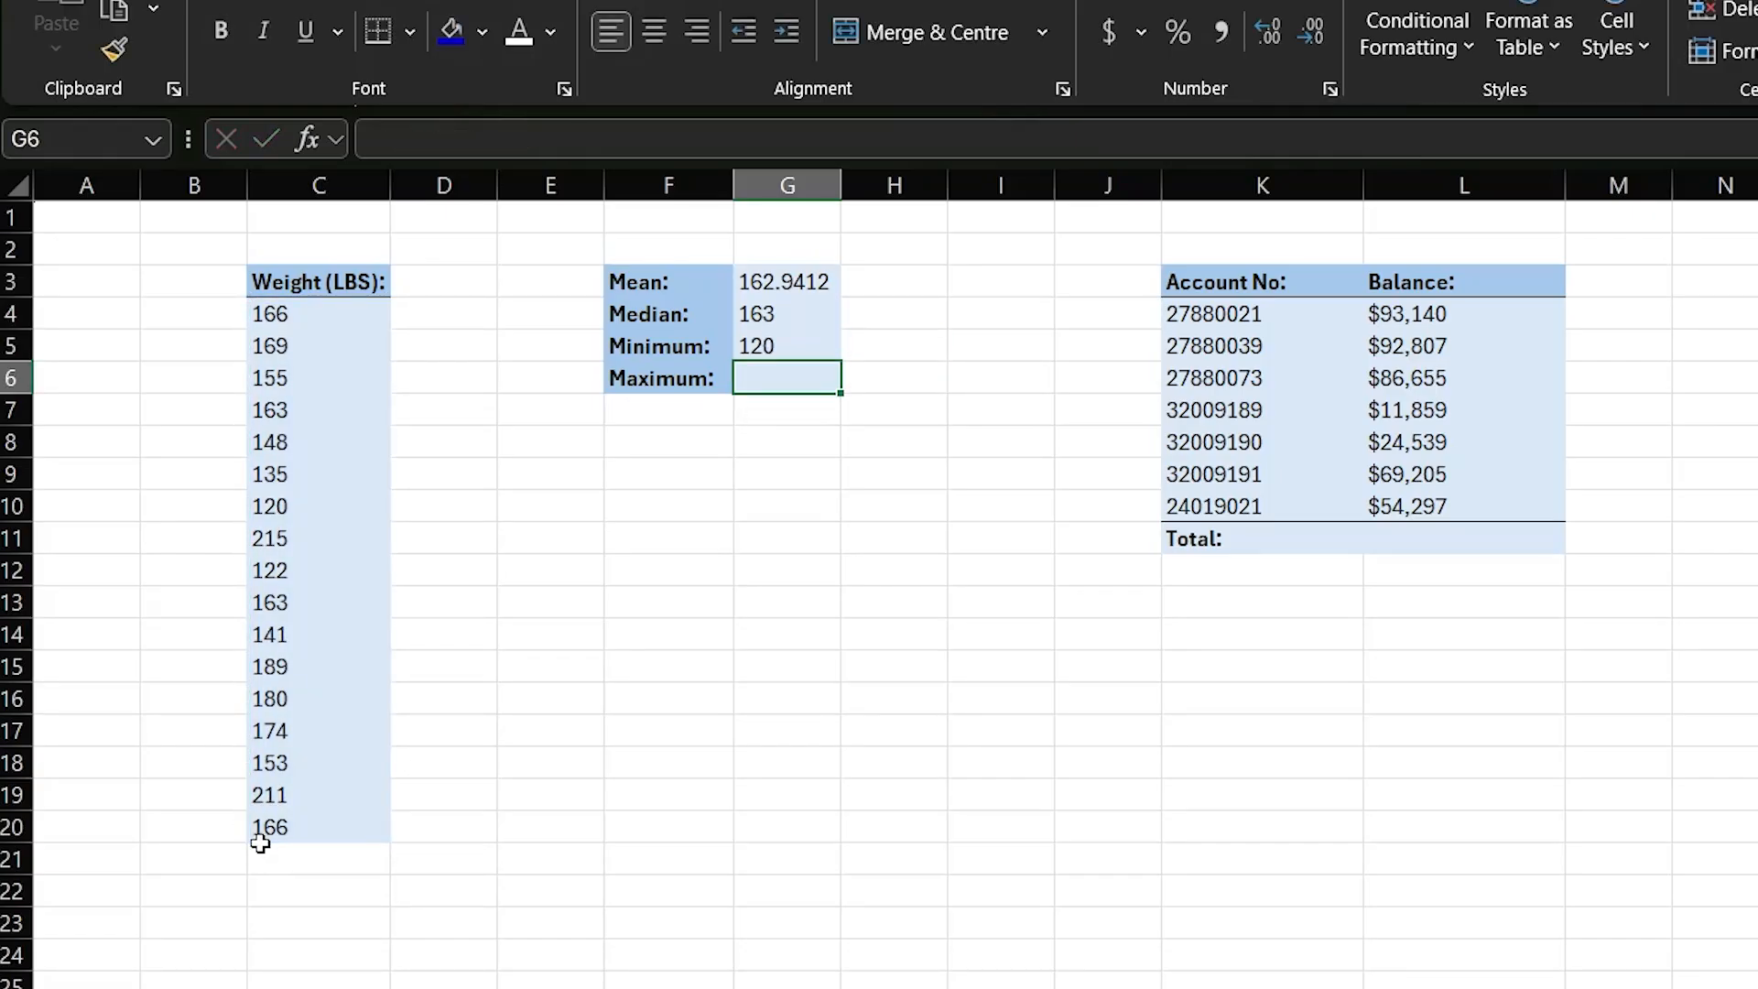
- Calculate the maximum weight in G6 with the MAX function over the listed weights
text(=max)
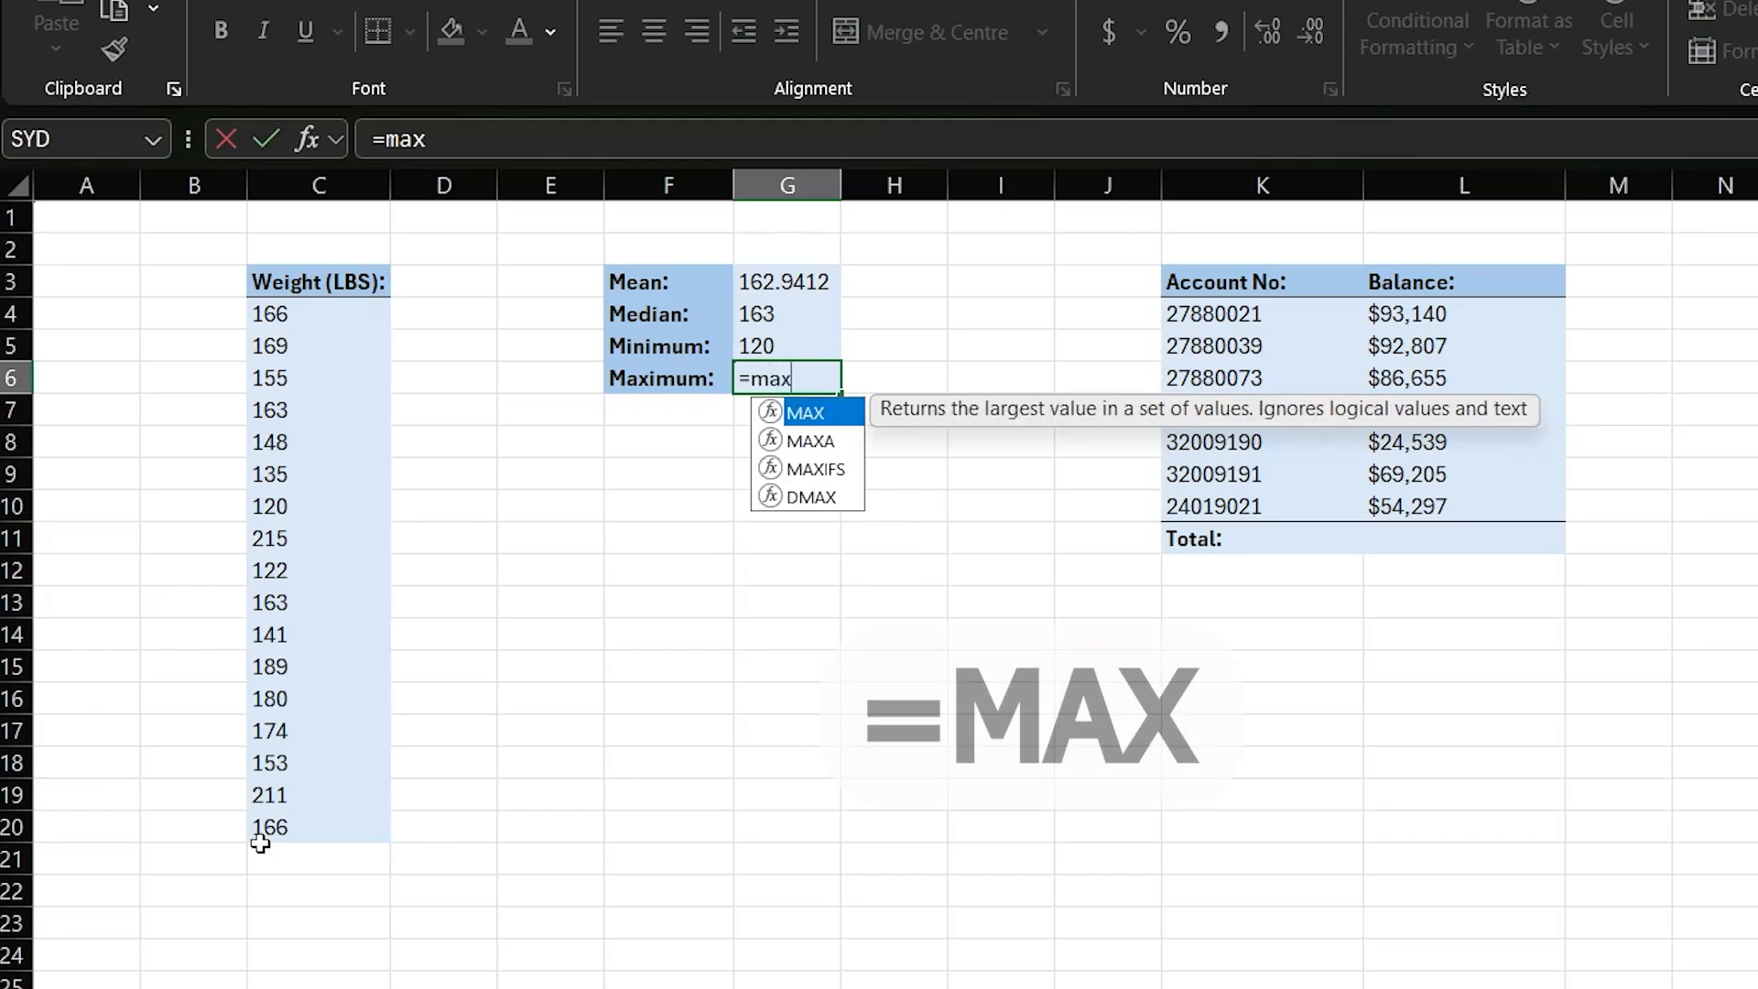
text(()
drag(262, 337, 345, 777)
key(Return)
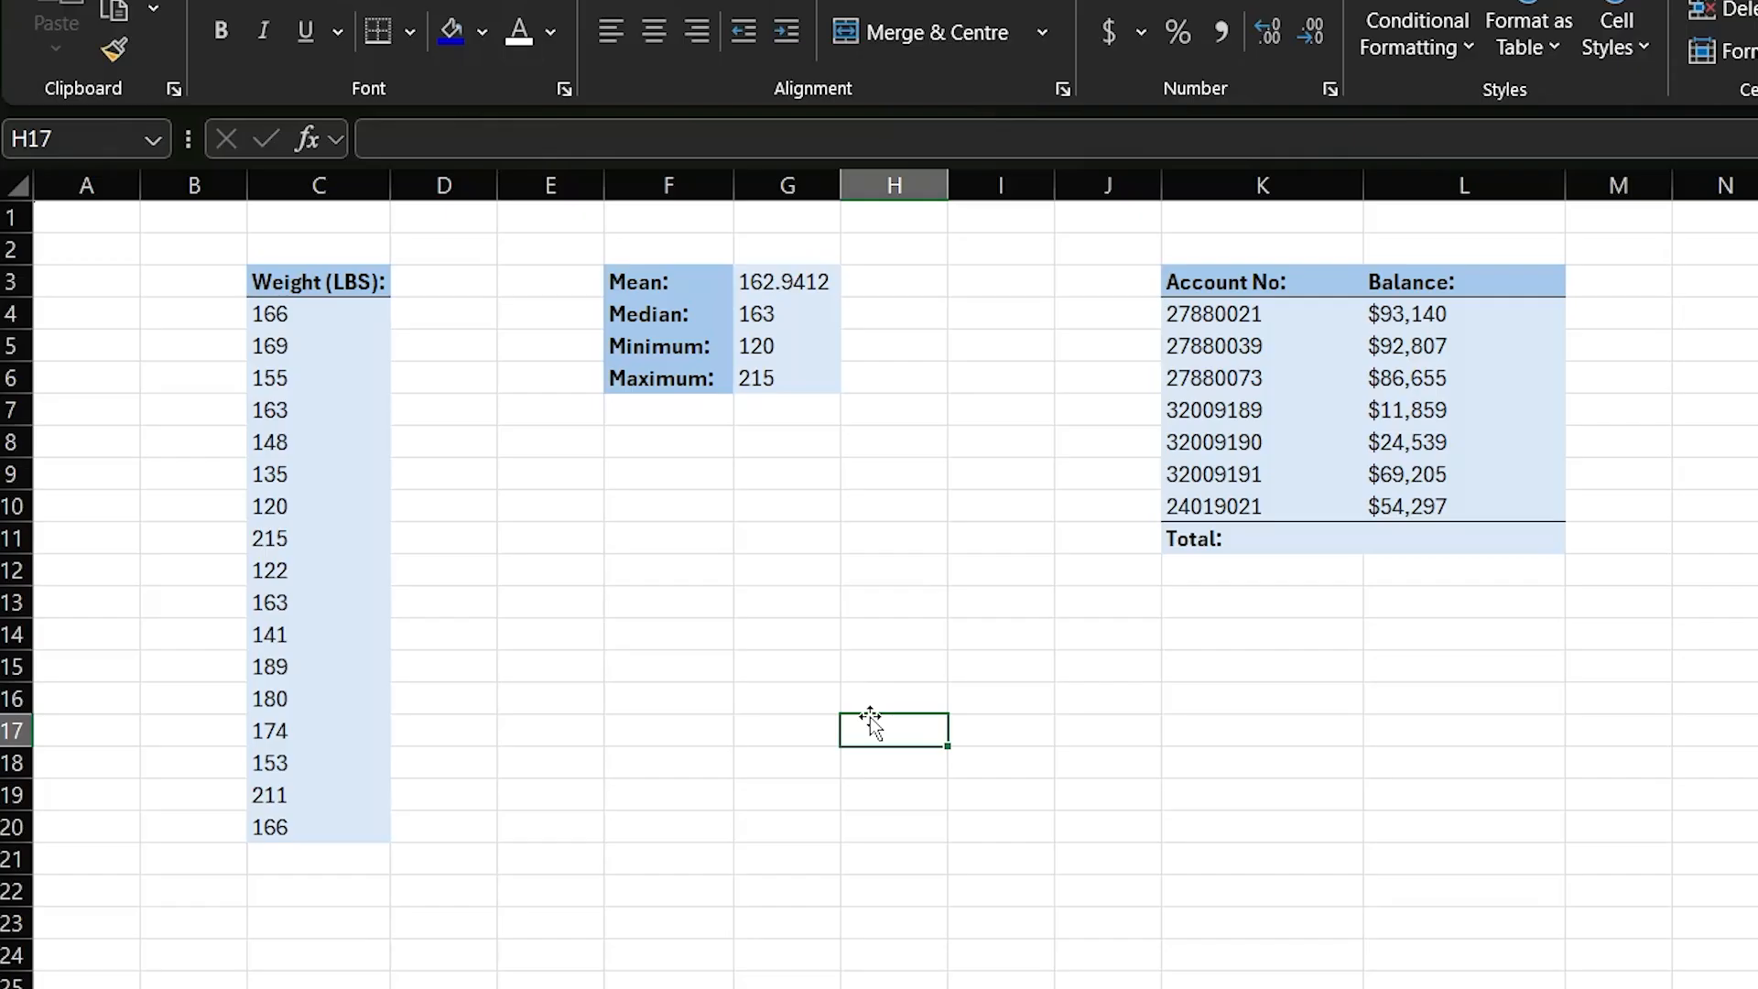
- Total the account balances in L11 with the formula =sum(L4:L10)
click(1407, 535)
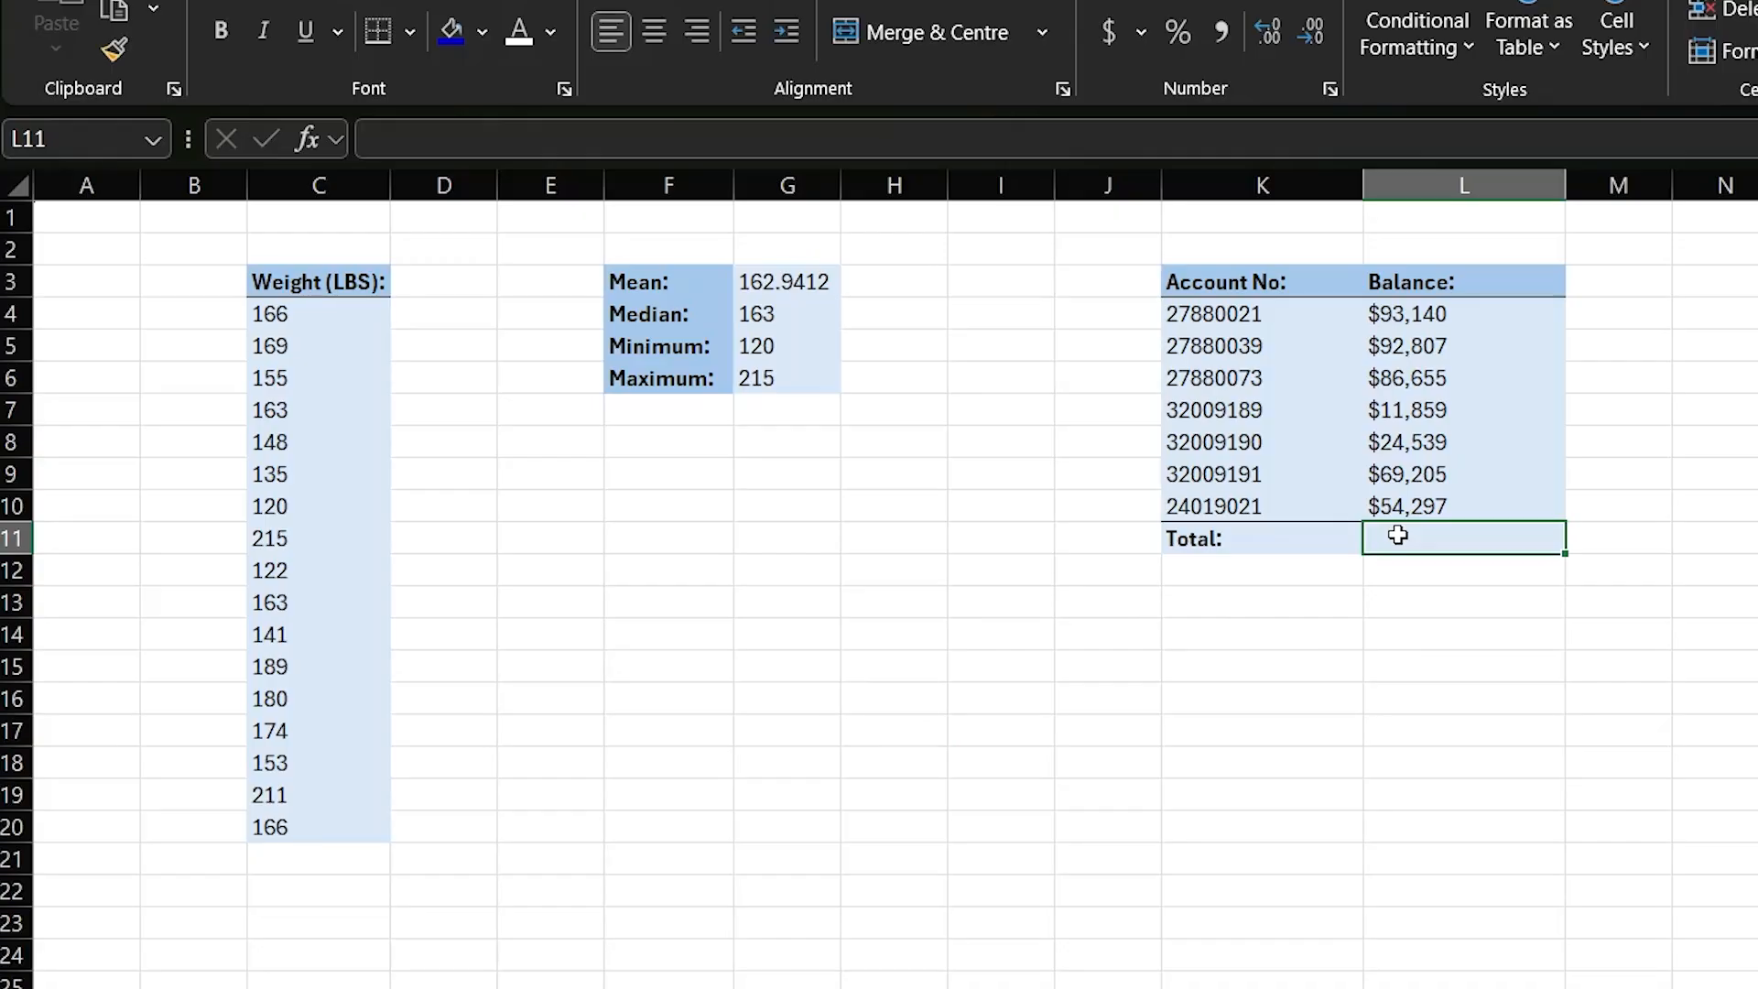
text(=sum()
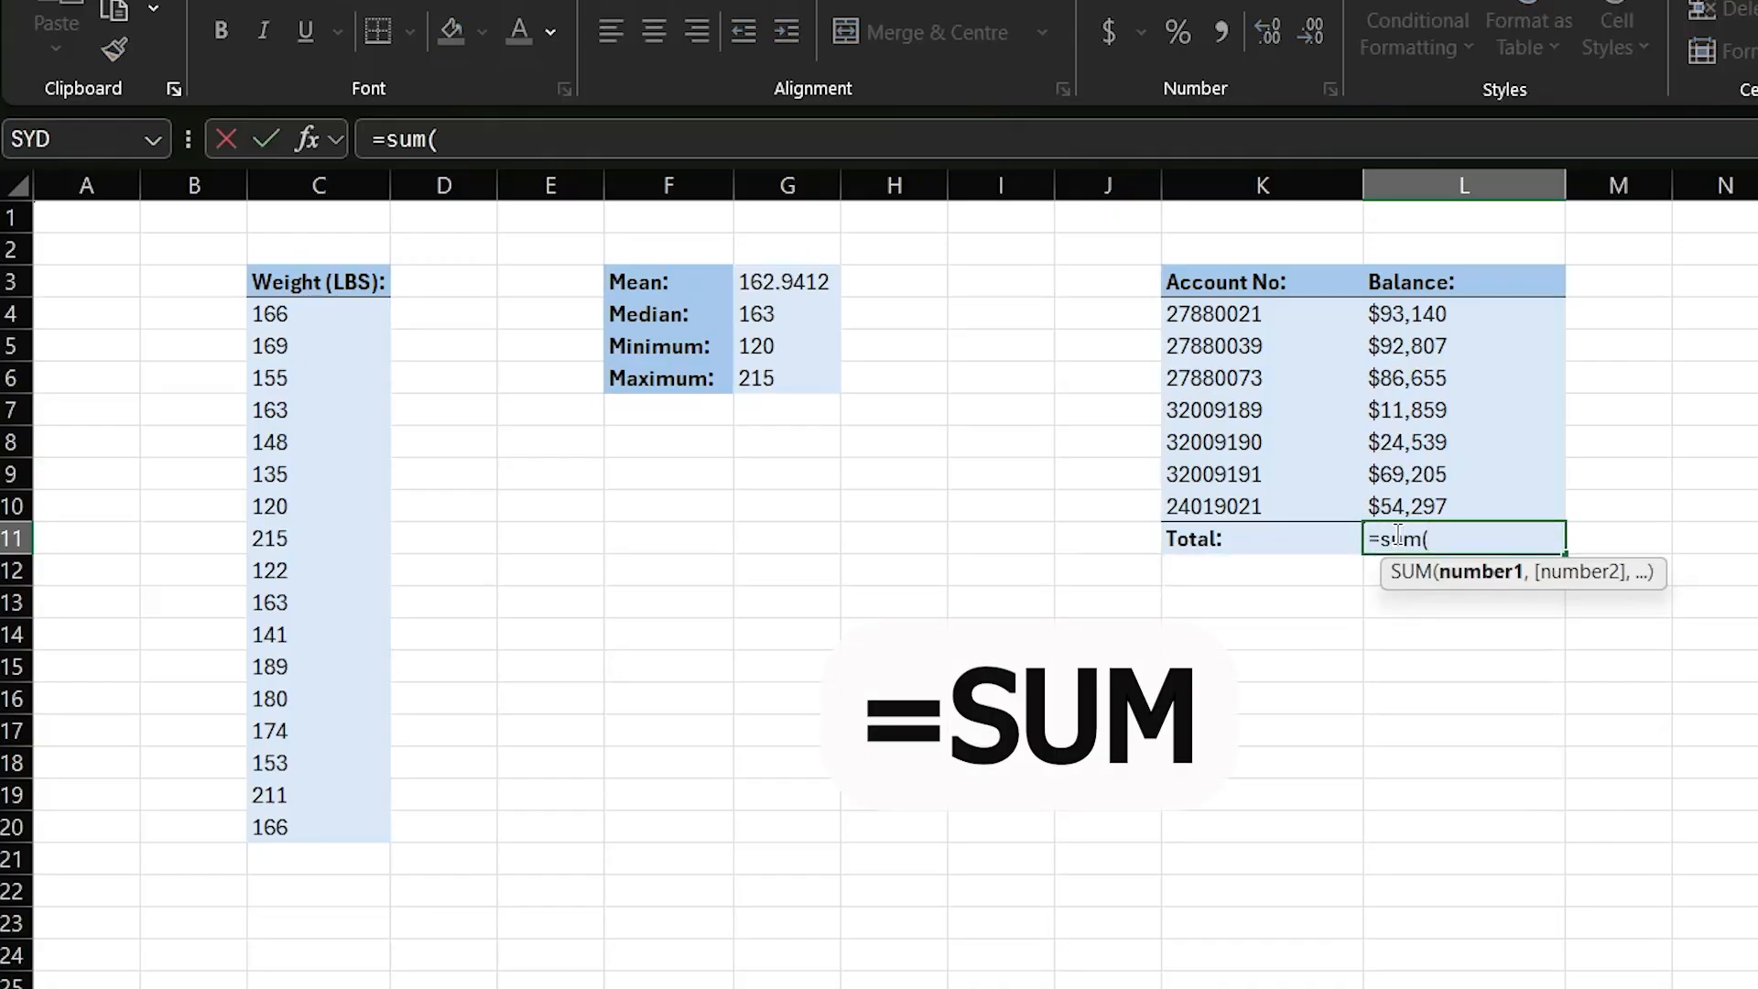
key(Up)
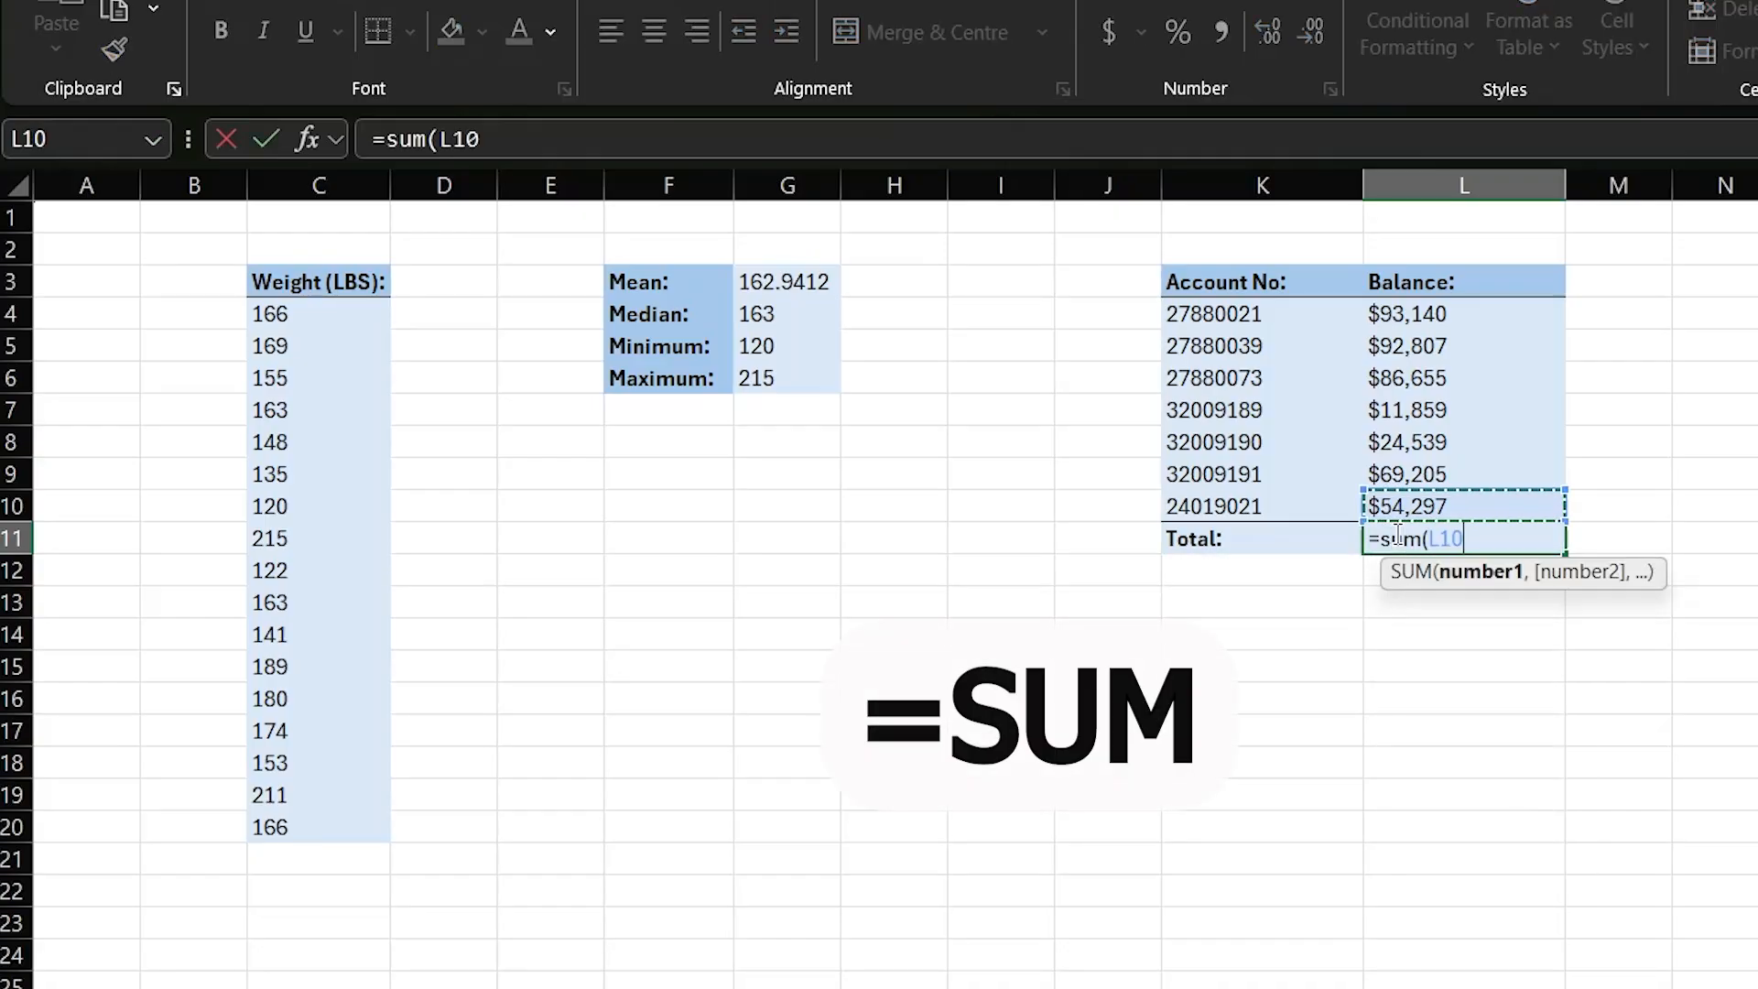
key(shift+Up)
key(shift+Up)
key(shift+Up)
key(shift+Up)
key(shift+Up)
key(shift+Up)
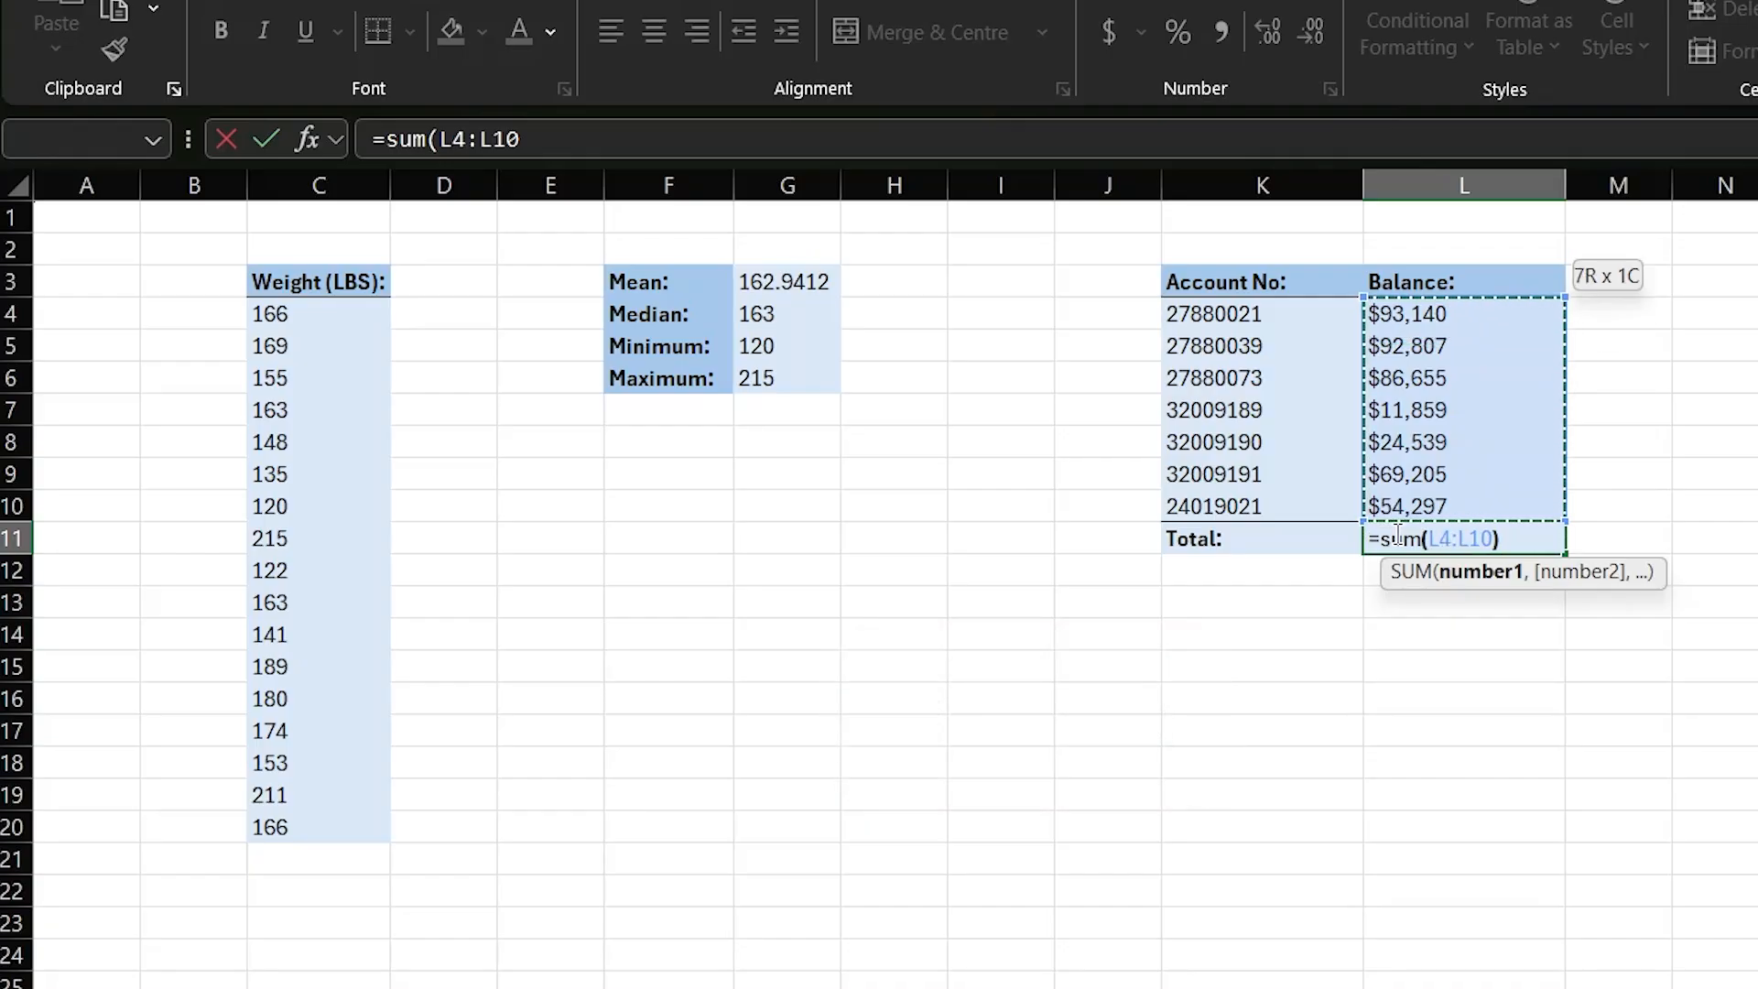
key(Return)
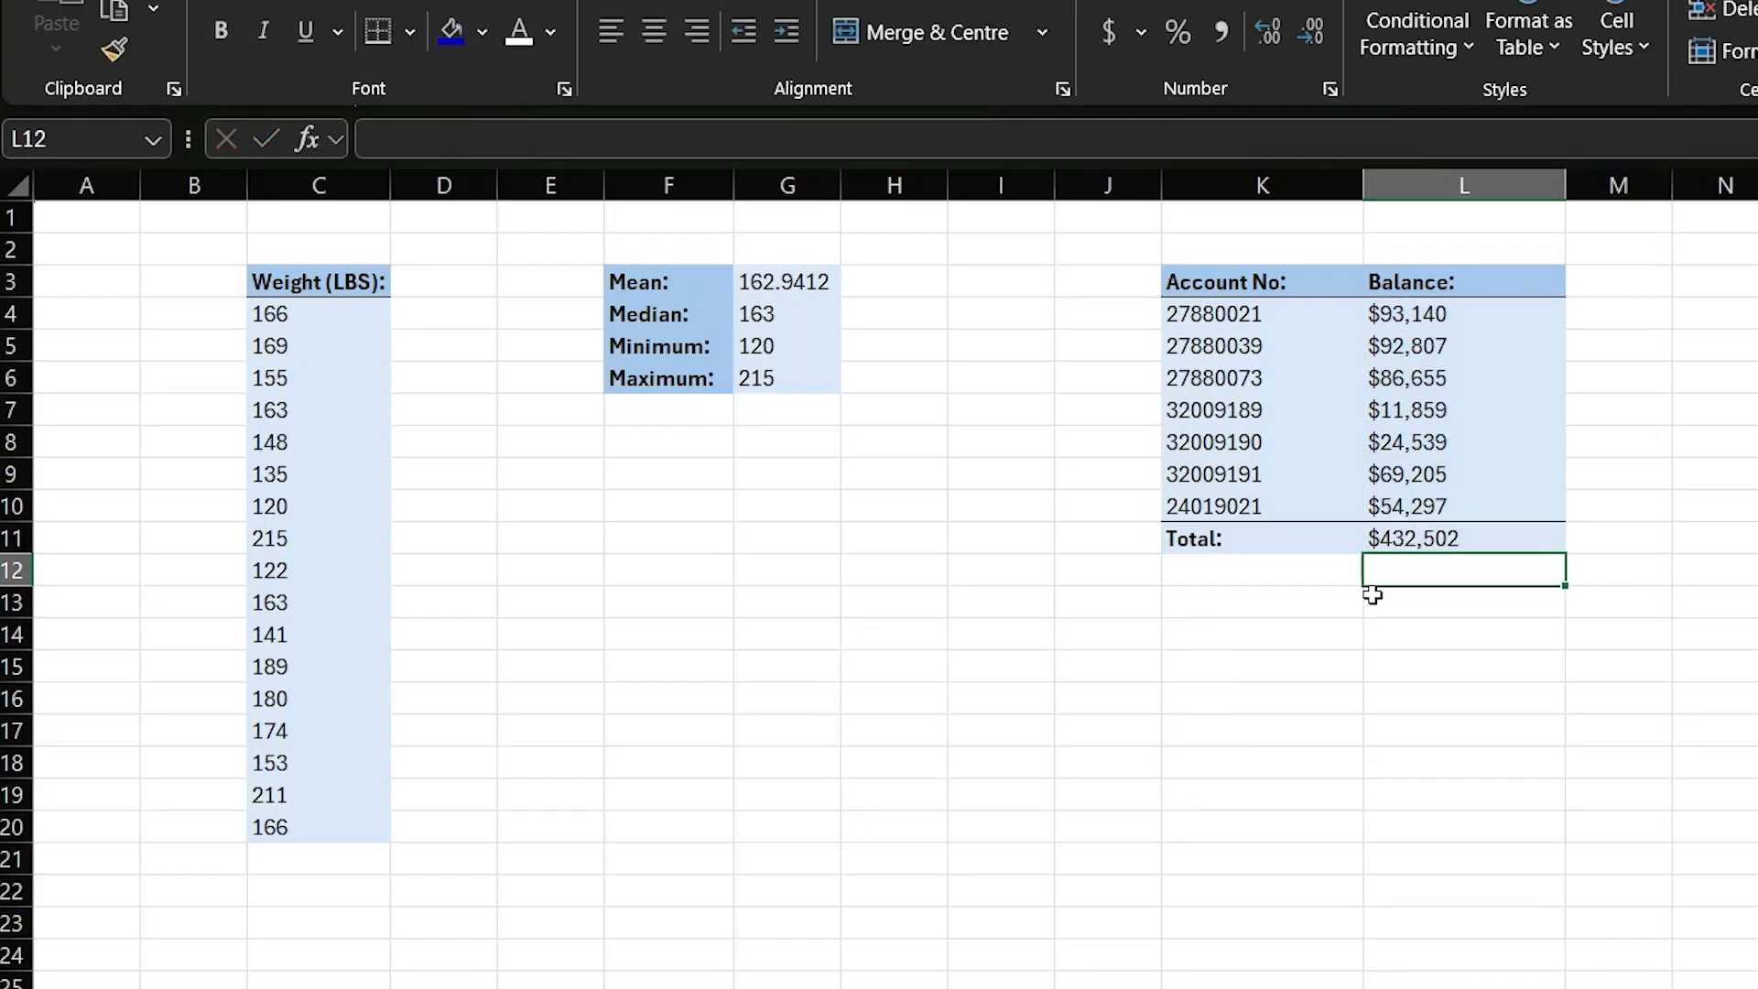
- Undo the SUM formula entered in L11 and total the balances there with AutoSum instead
key(ctrl+z)
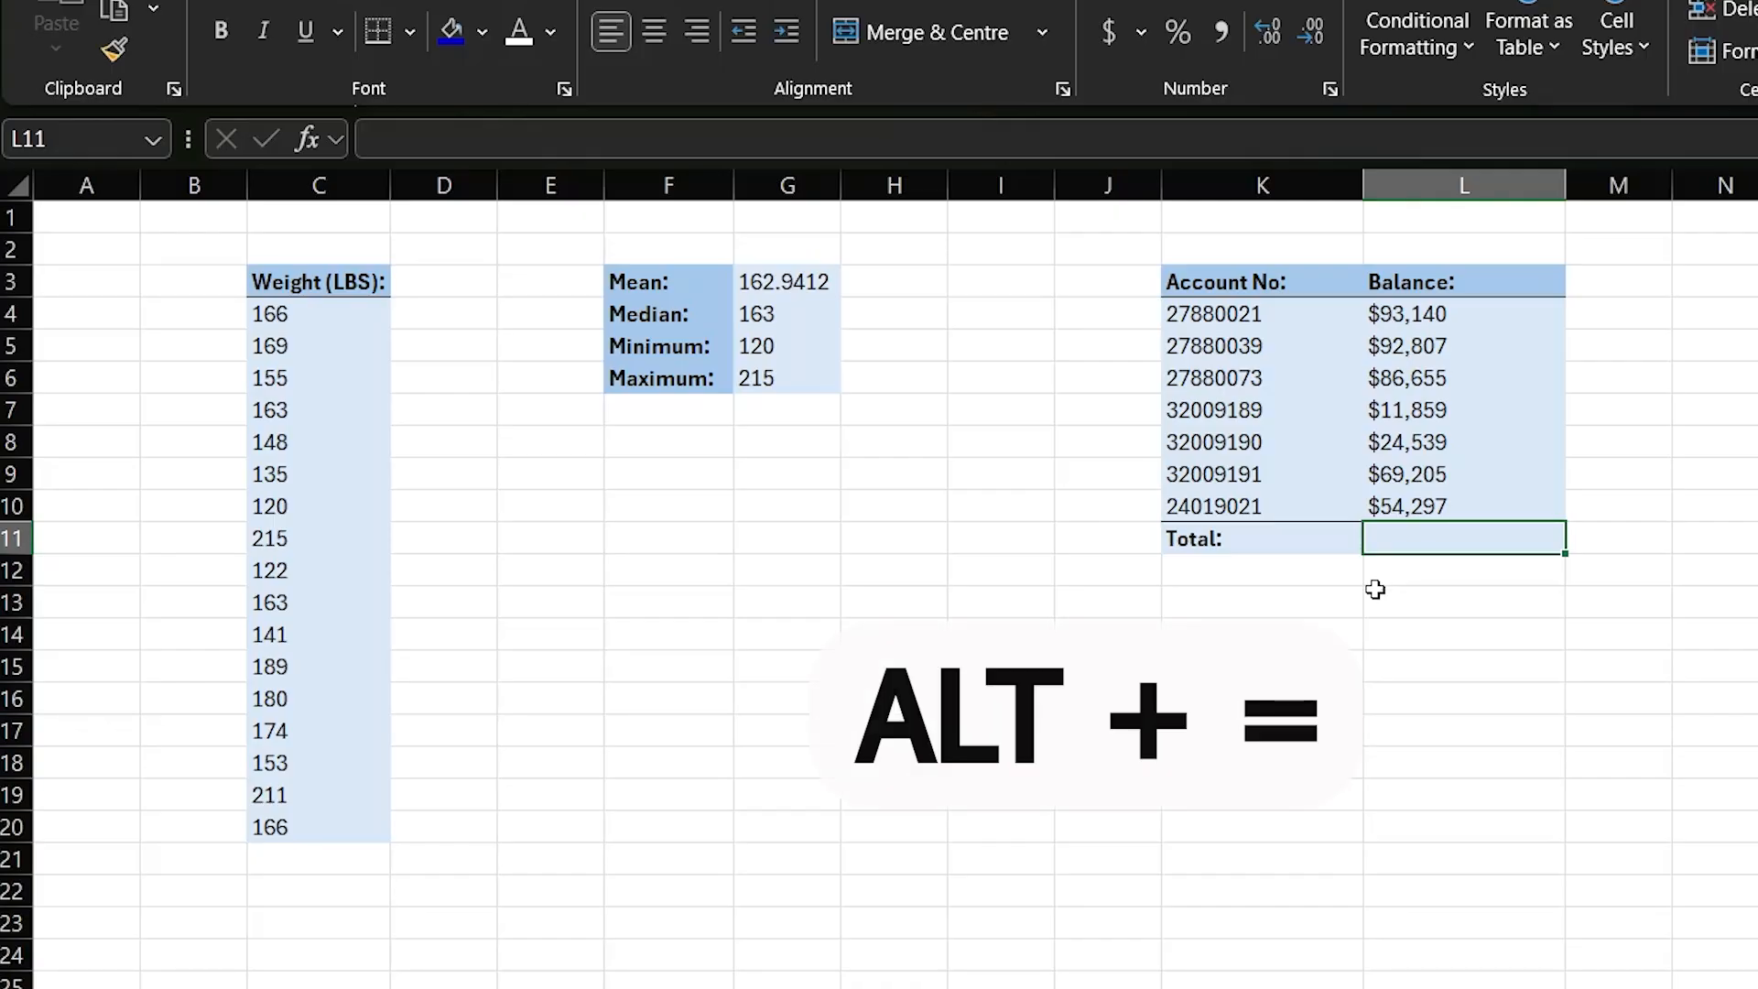
key(alt+equal)
key(Return)
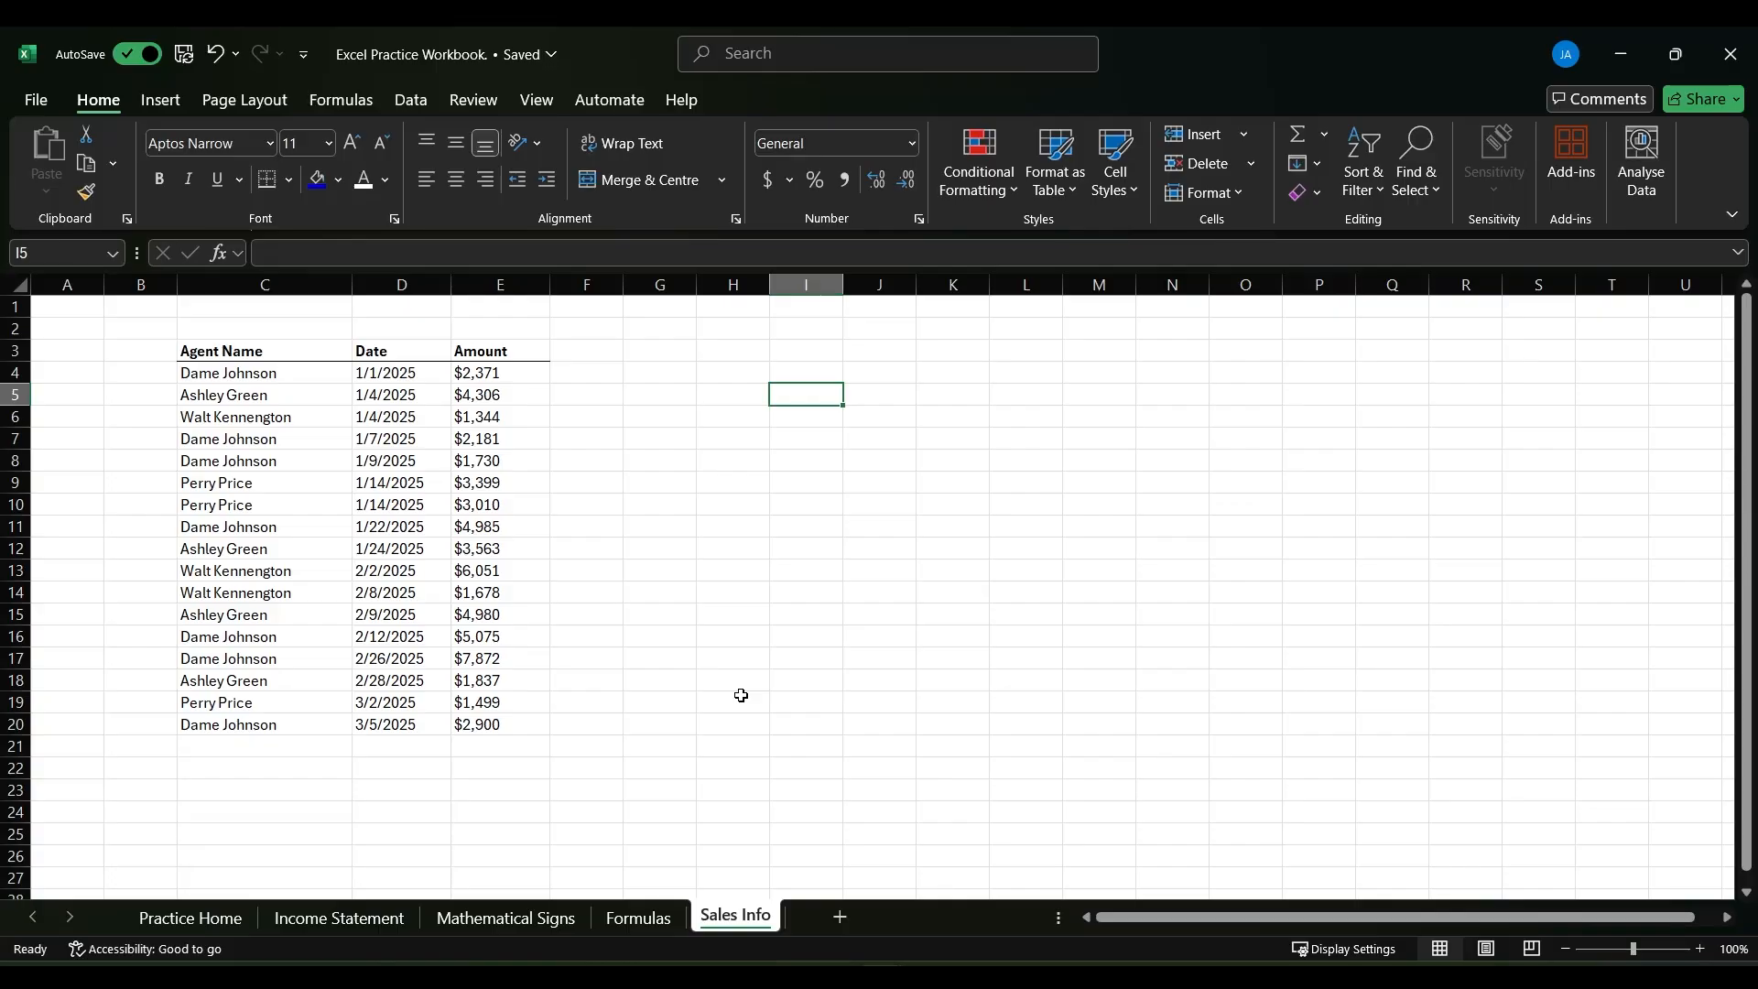
- Convert the sales data in C3:E20 on the Sales Info sheet into a table with headers
click(385, 545)
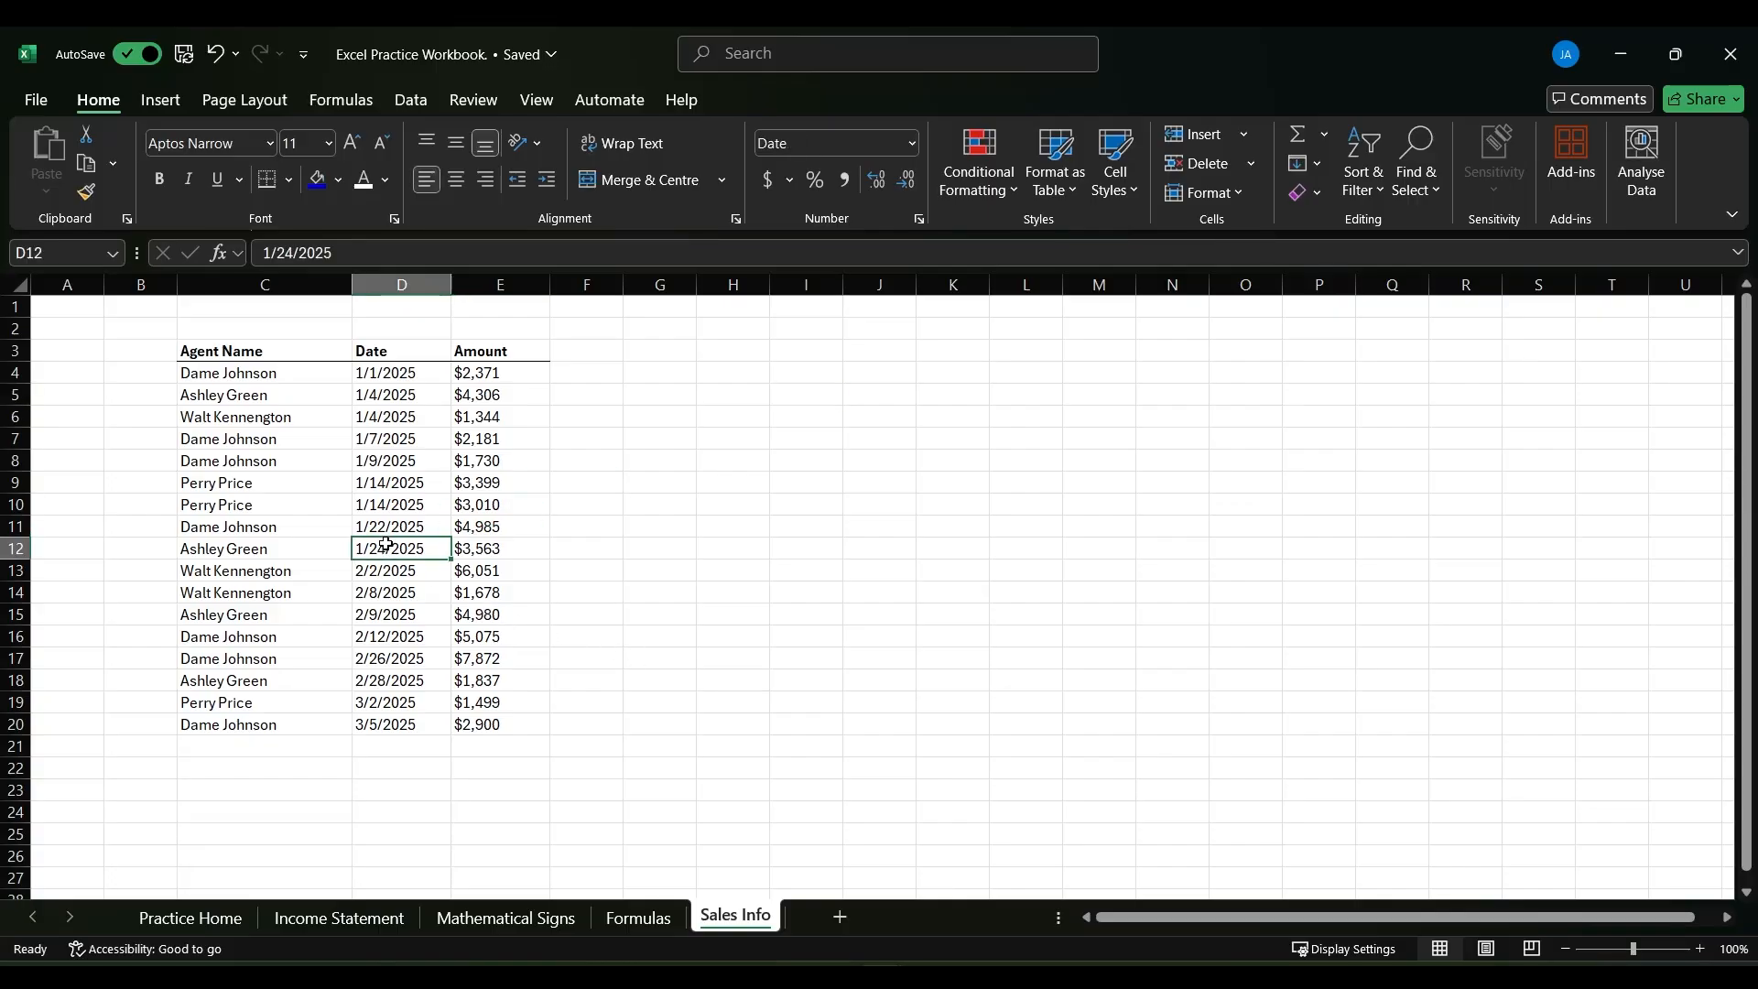
click(169, 106)
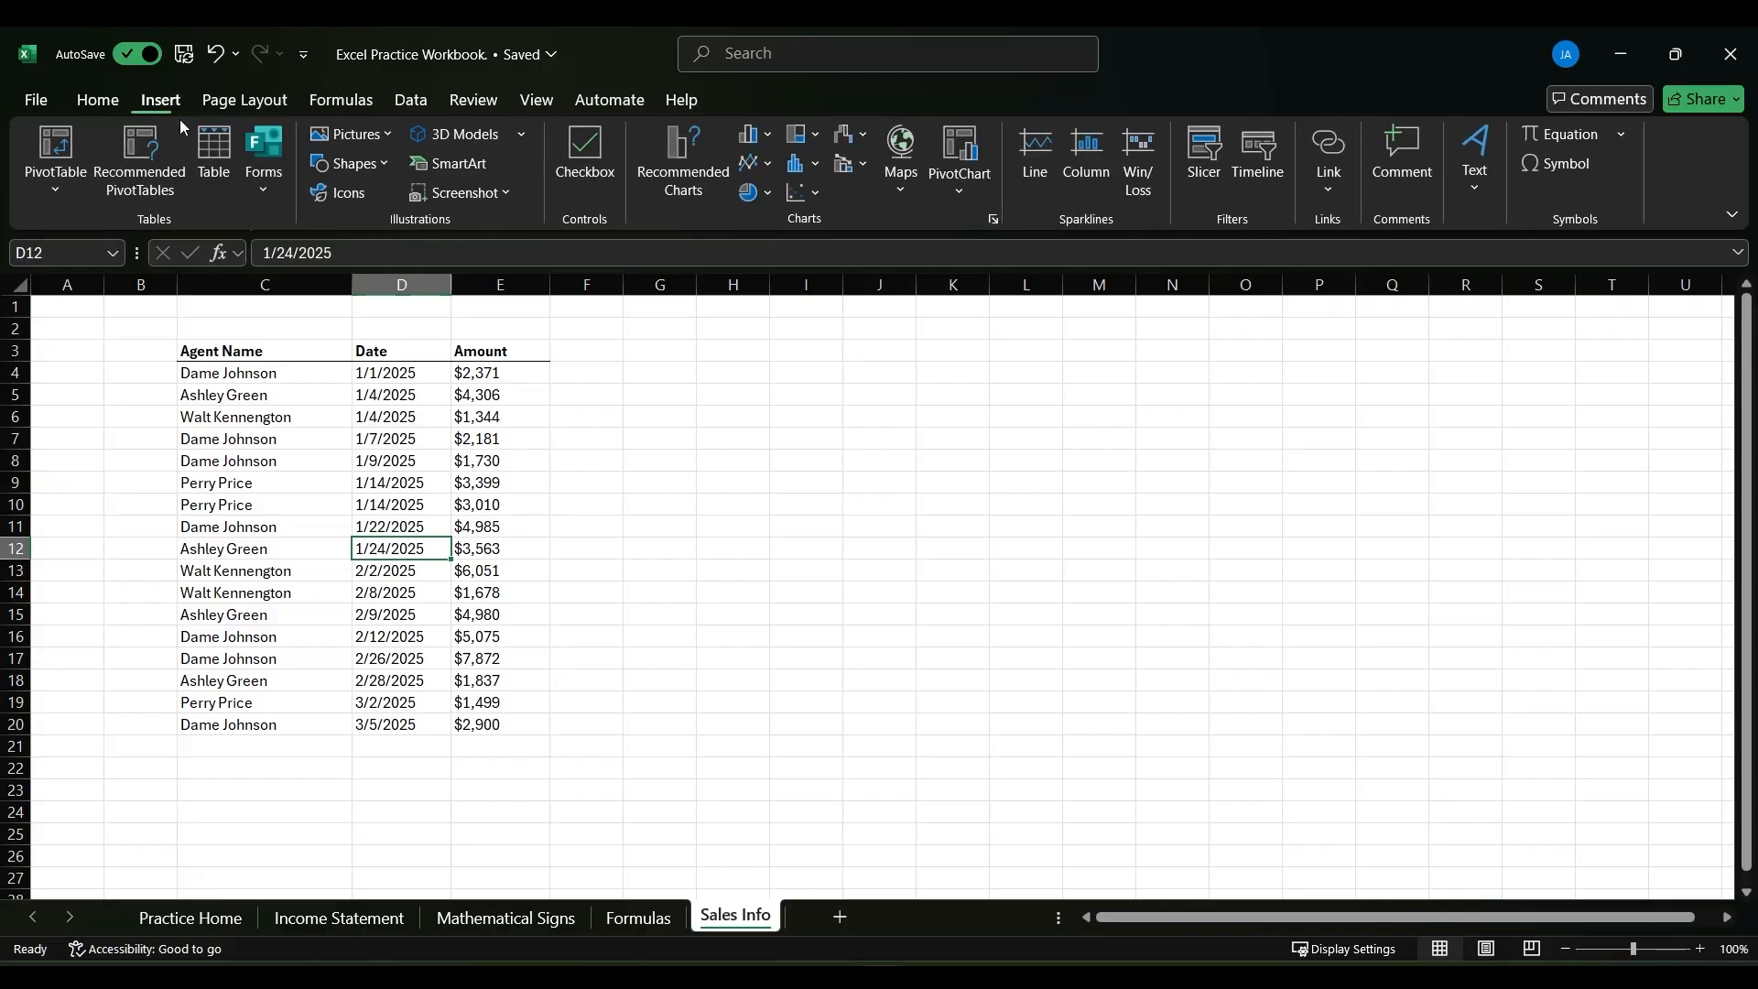
click(209, 155)
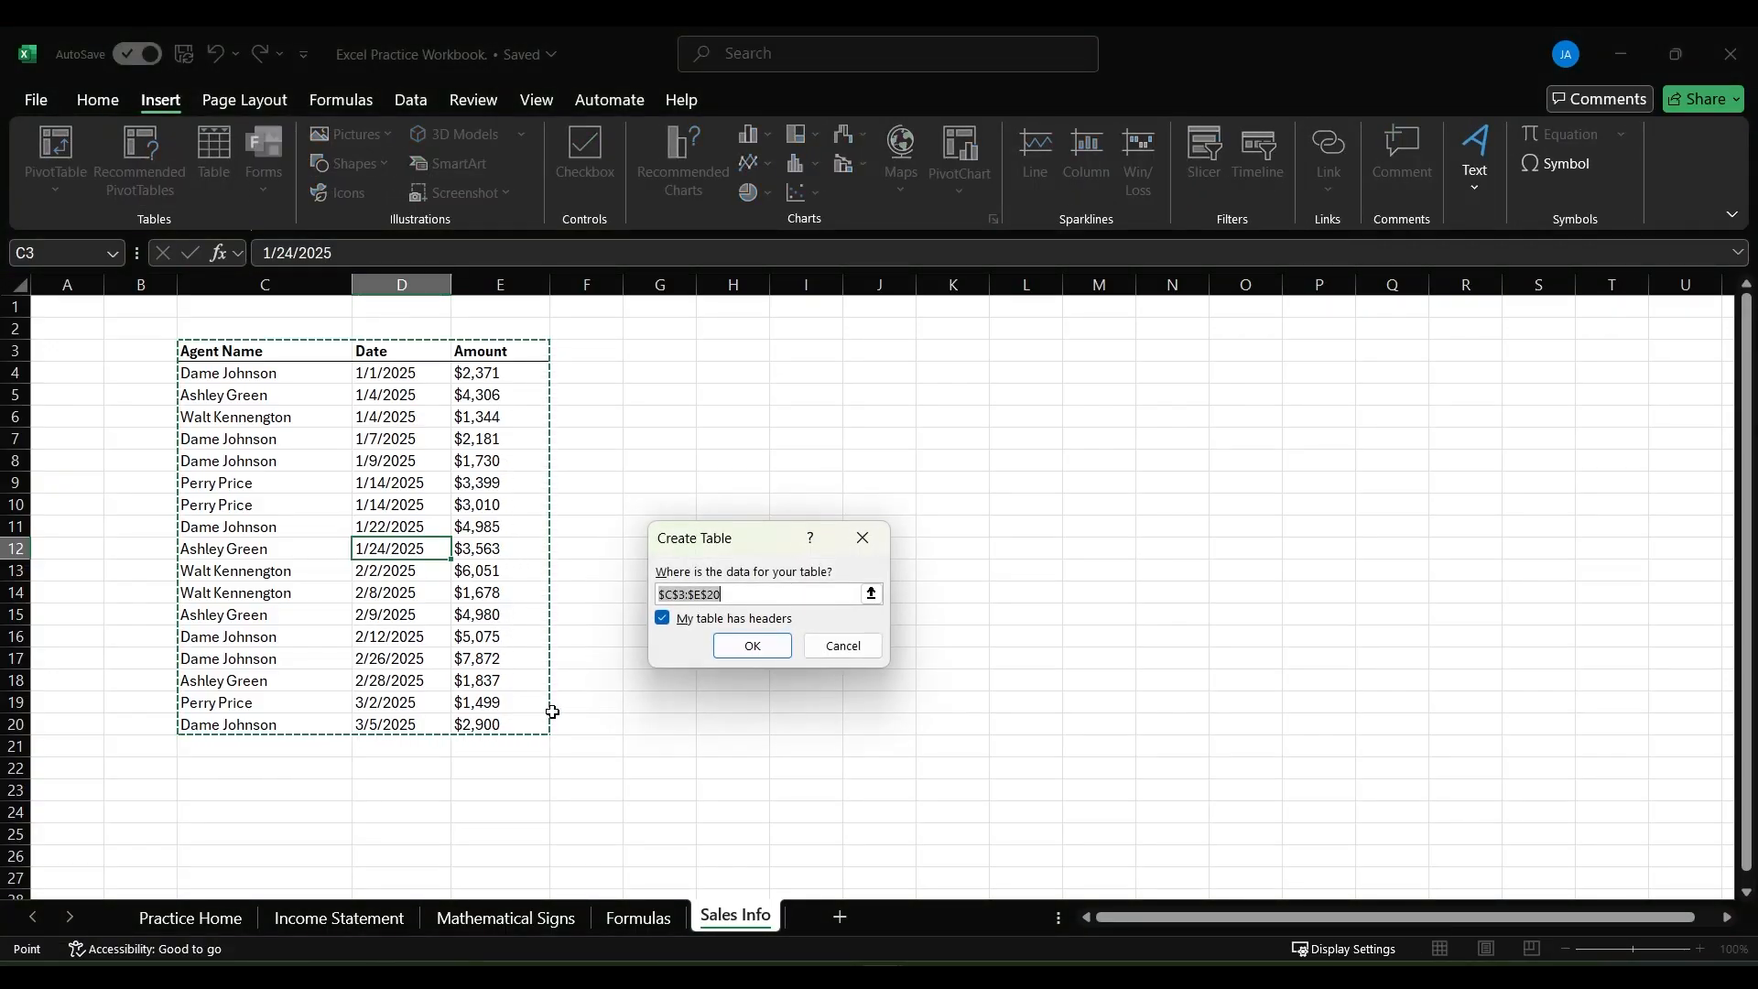
click(663, 618)
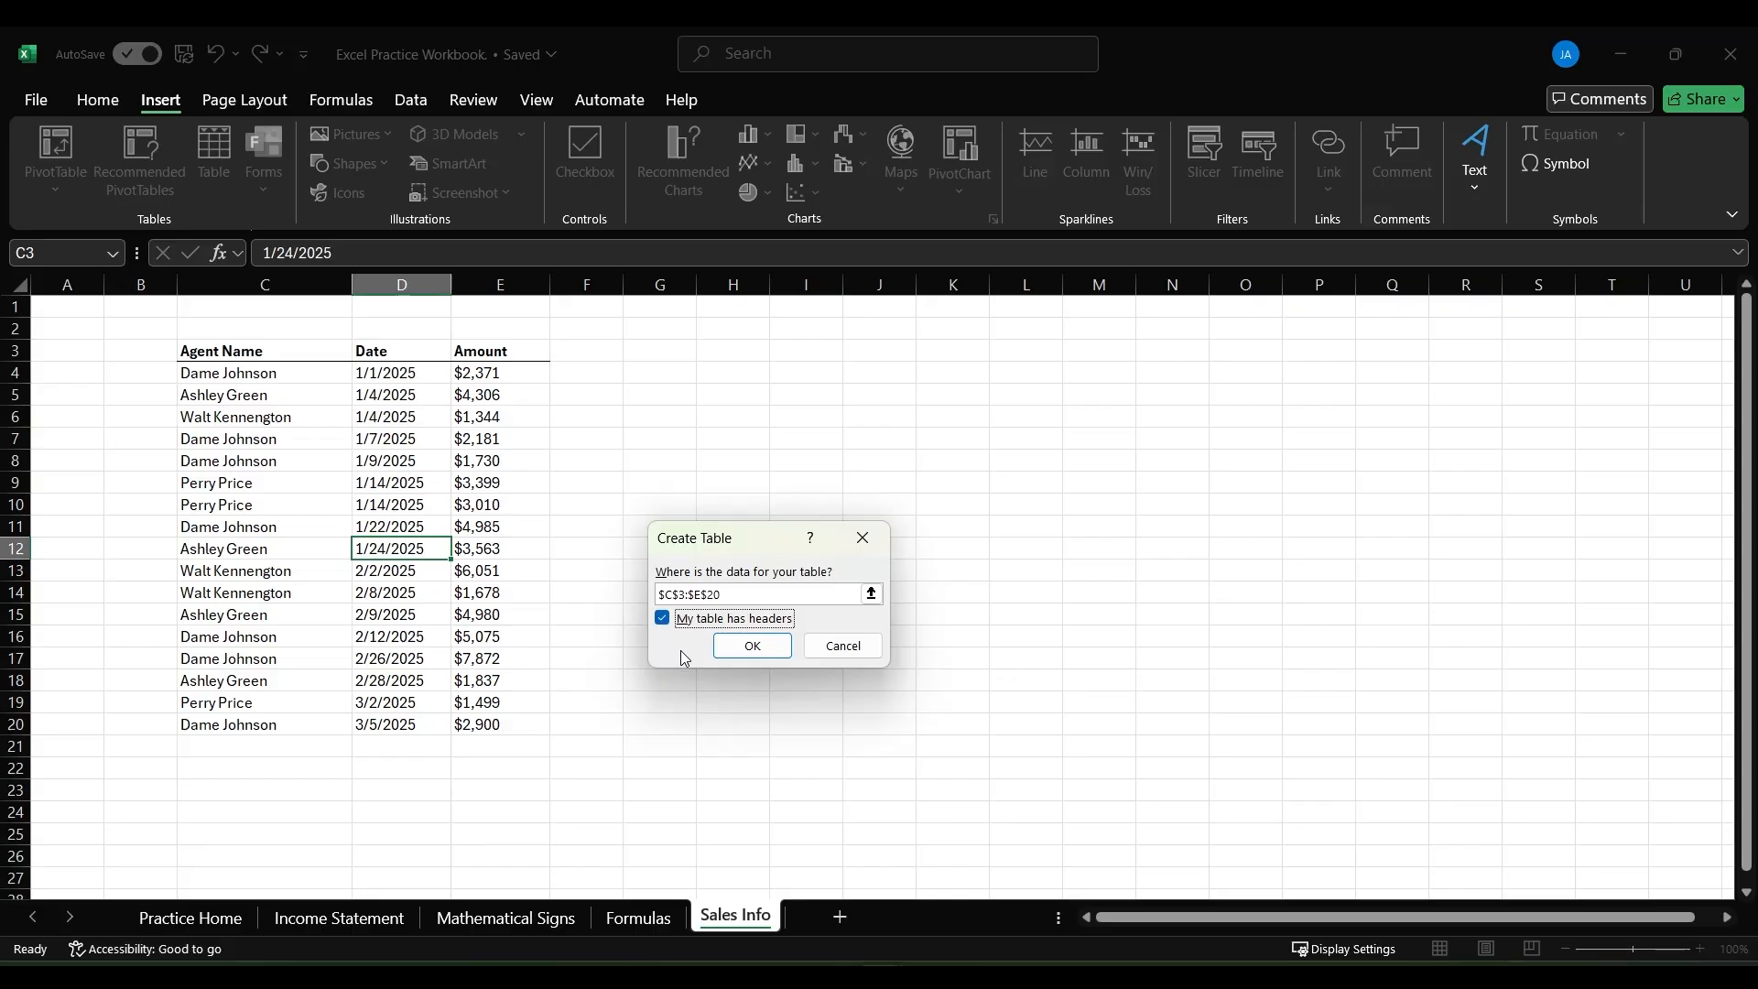
click(741, 652)
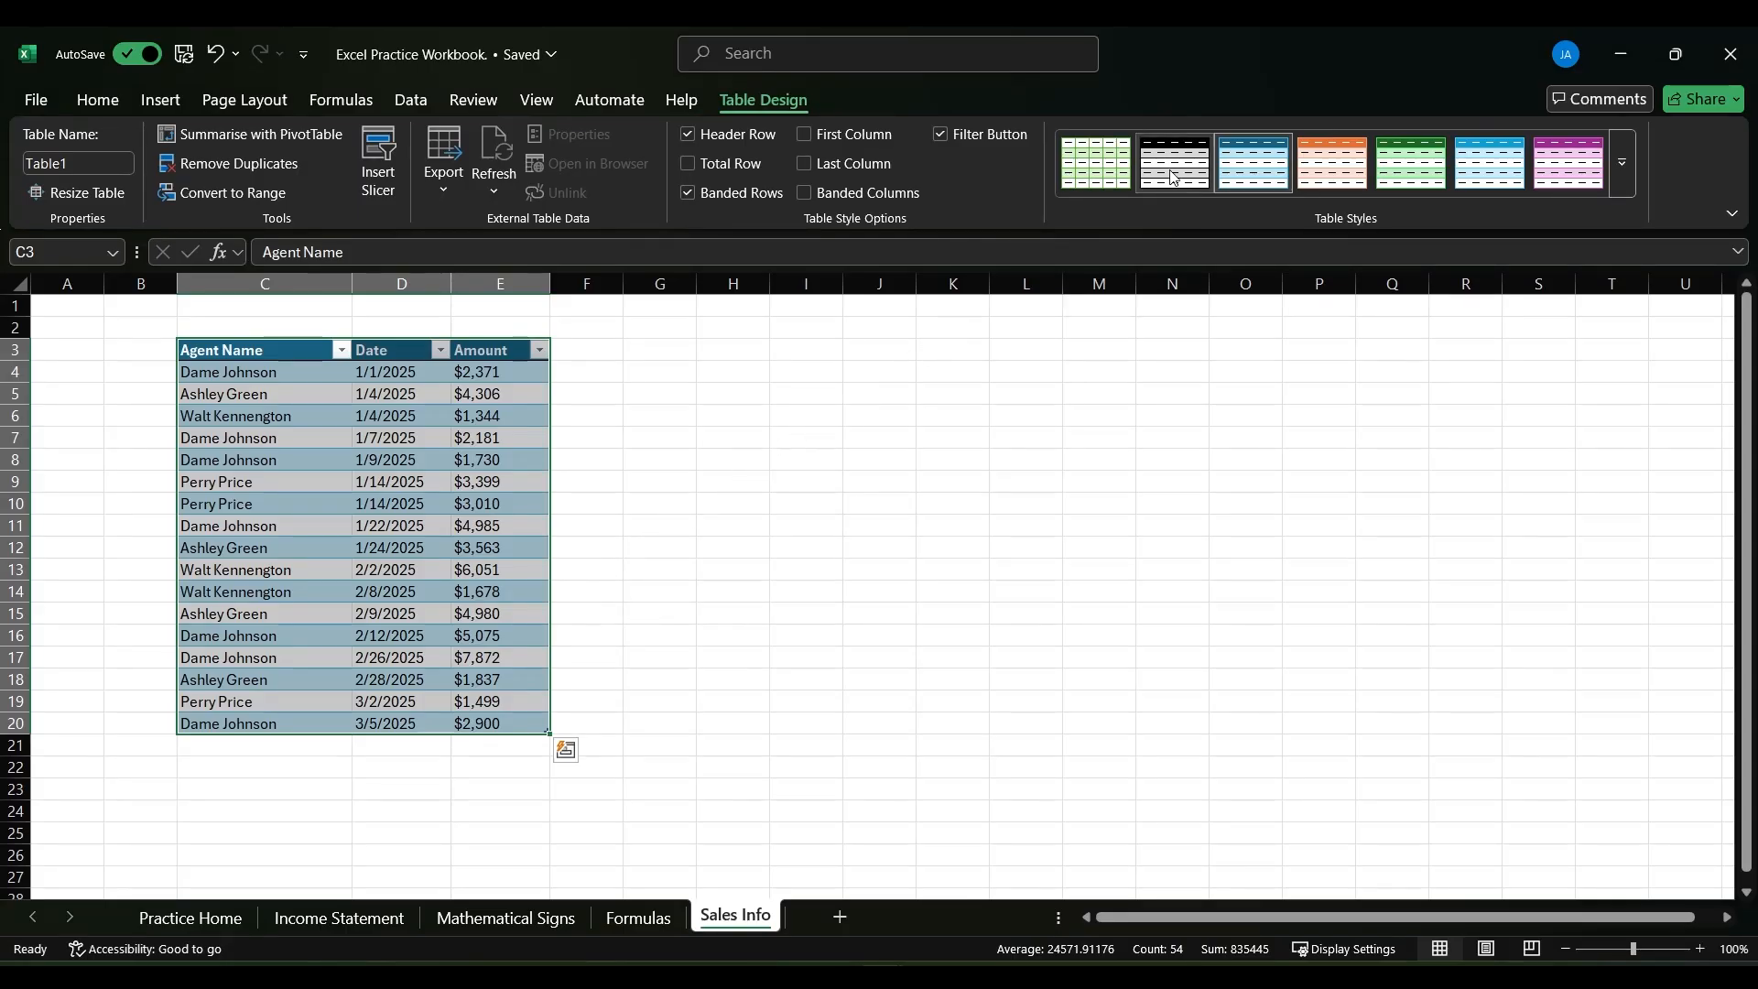
- Try the green style and a total row on the sales table, finishing with the black banded style and no total row
click(1399, 159)
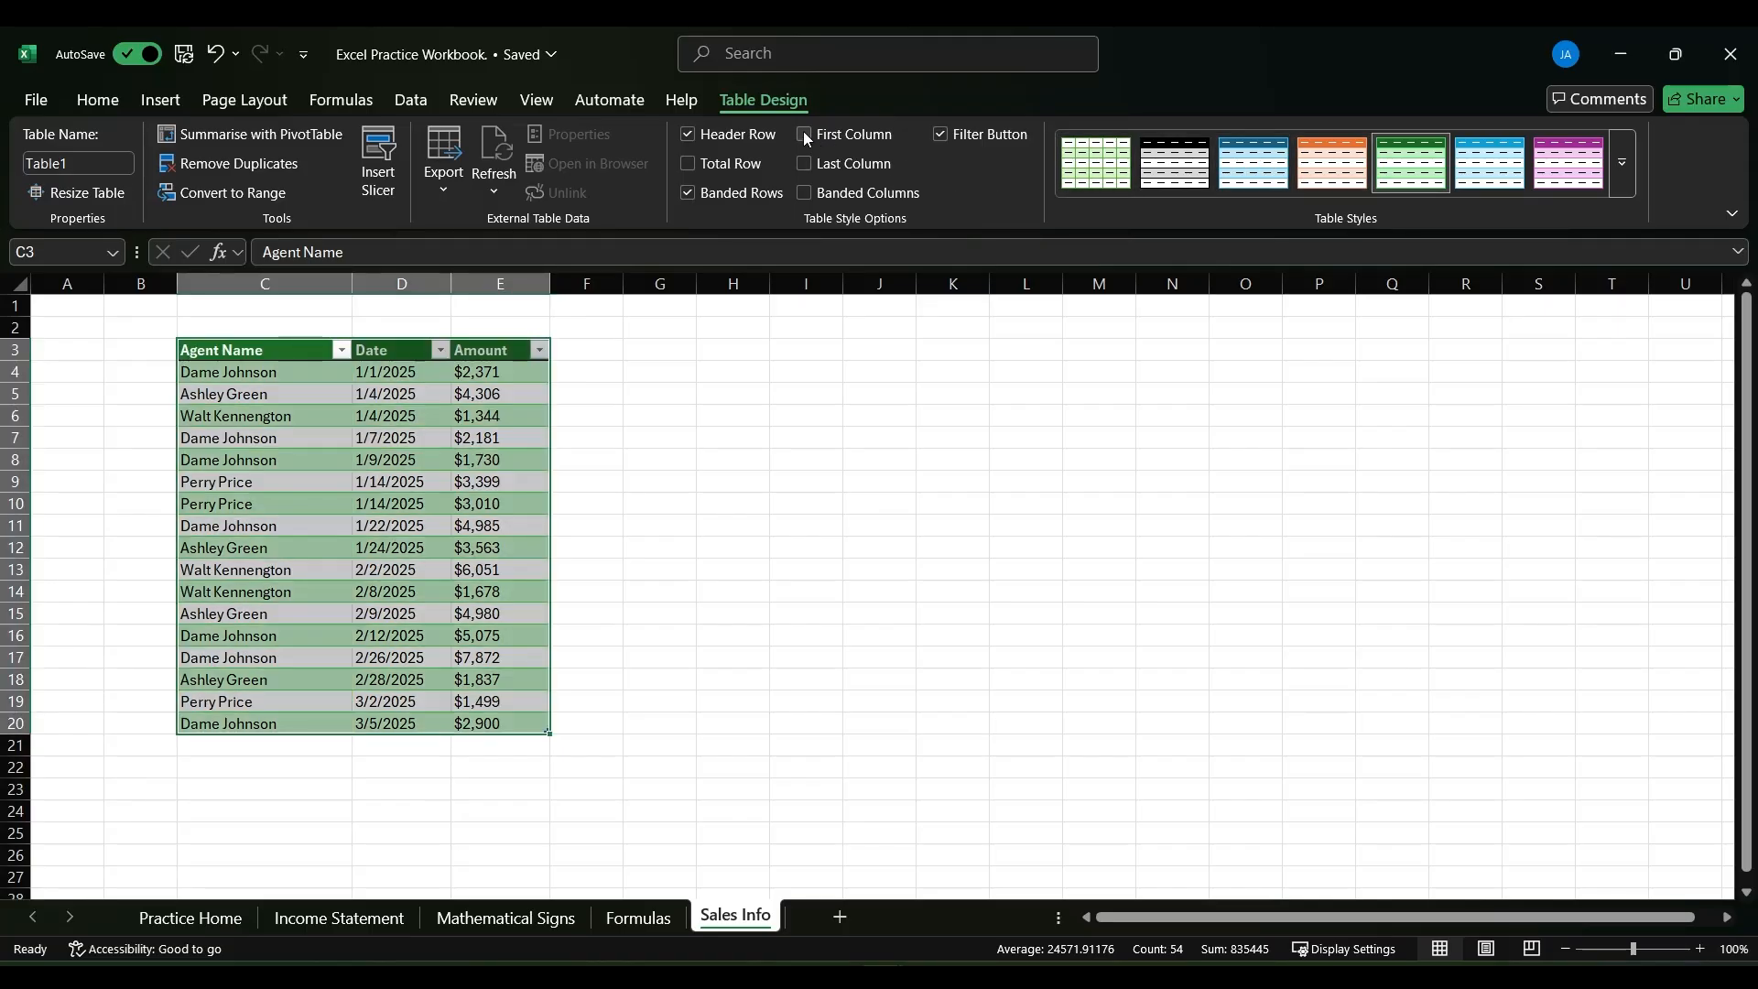
click(691, 163)
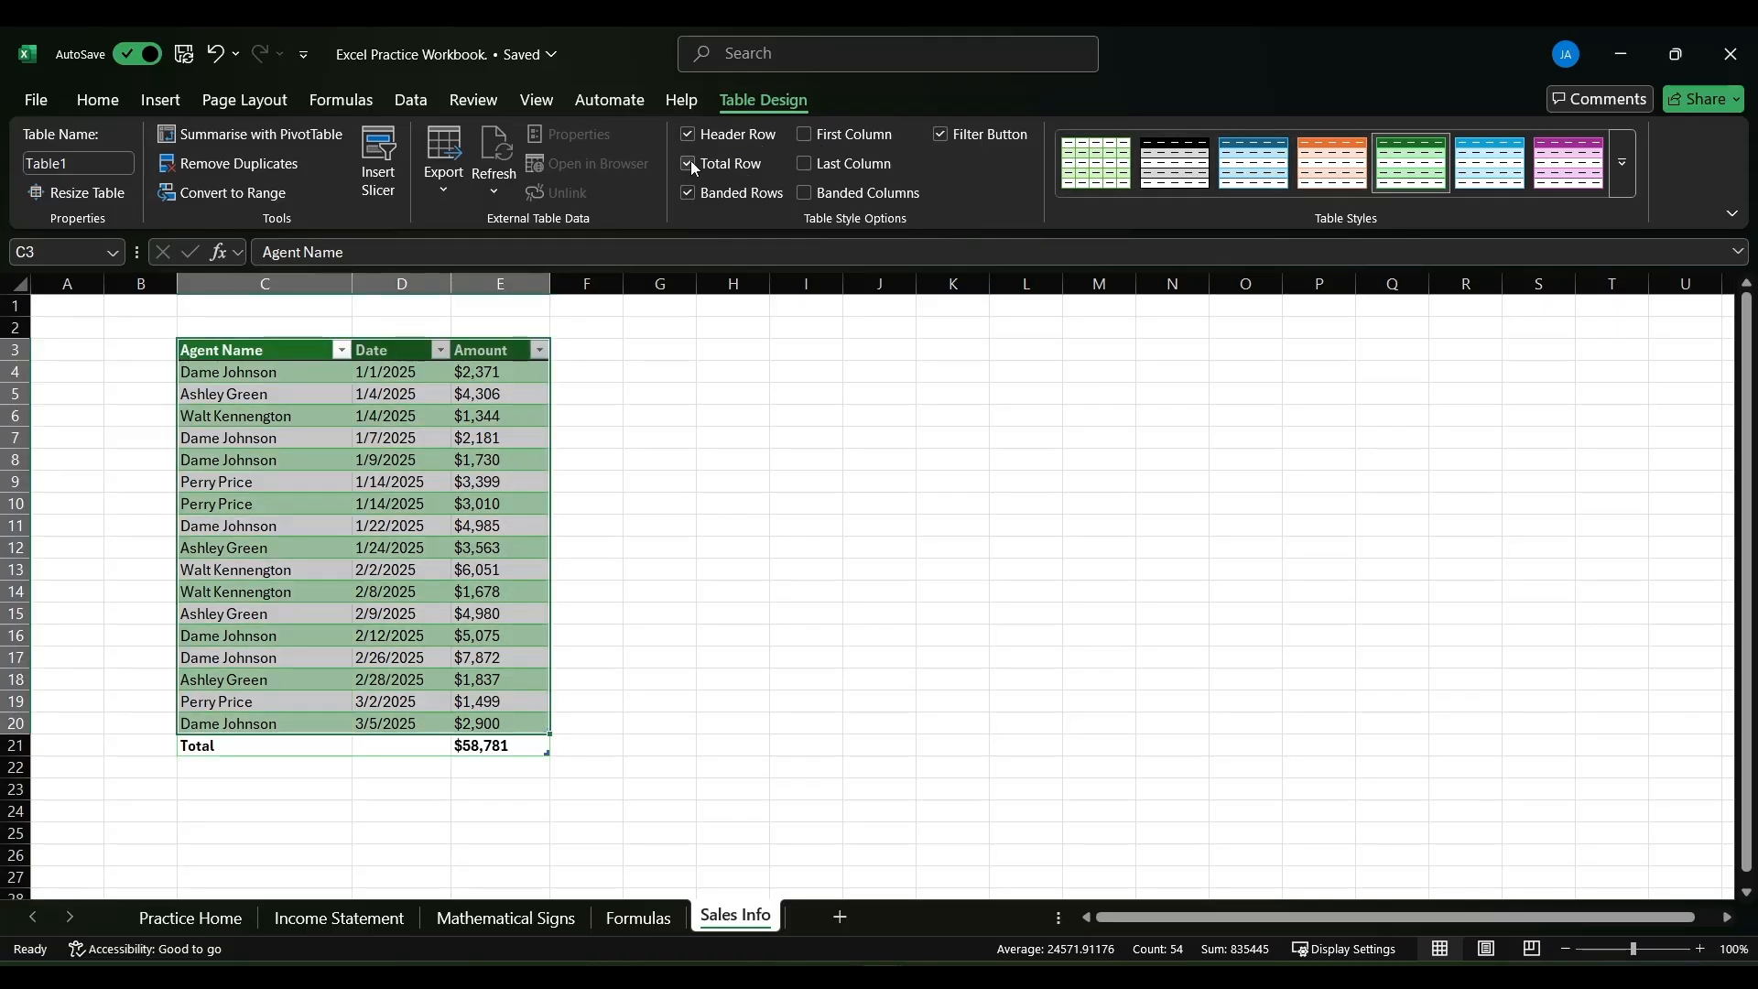
click(691, 163)
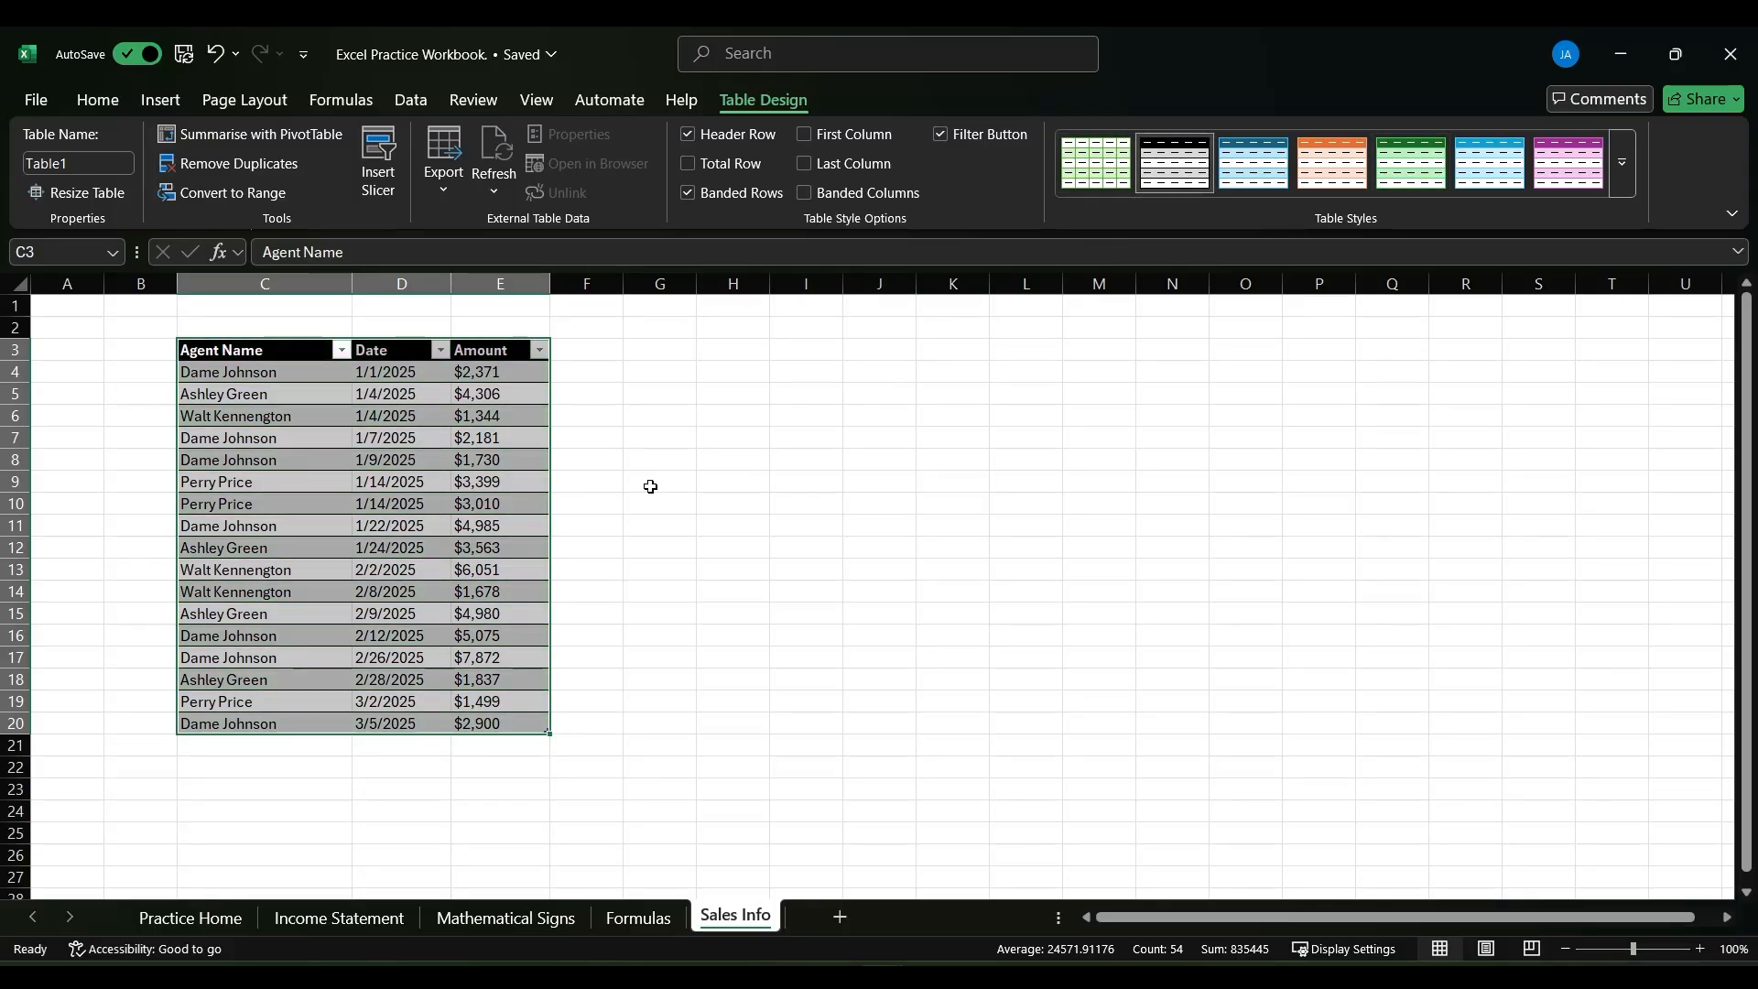
click(628, 488)
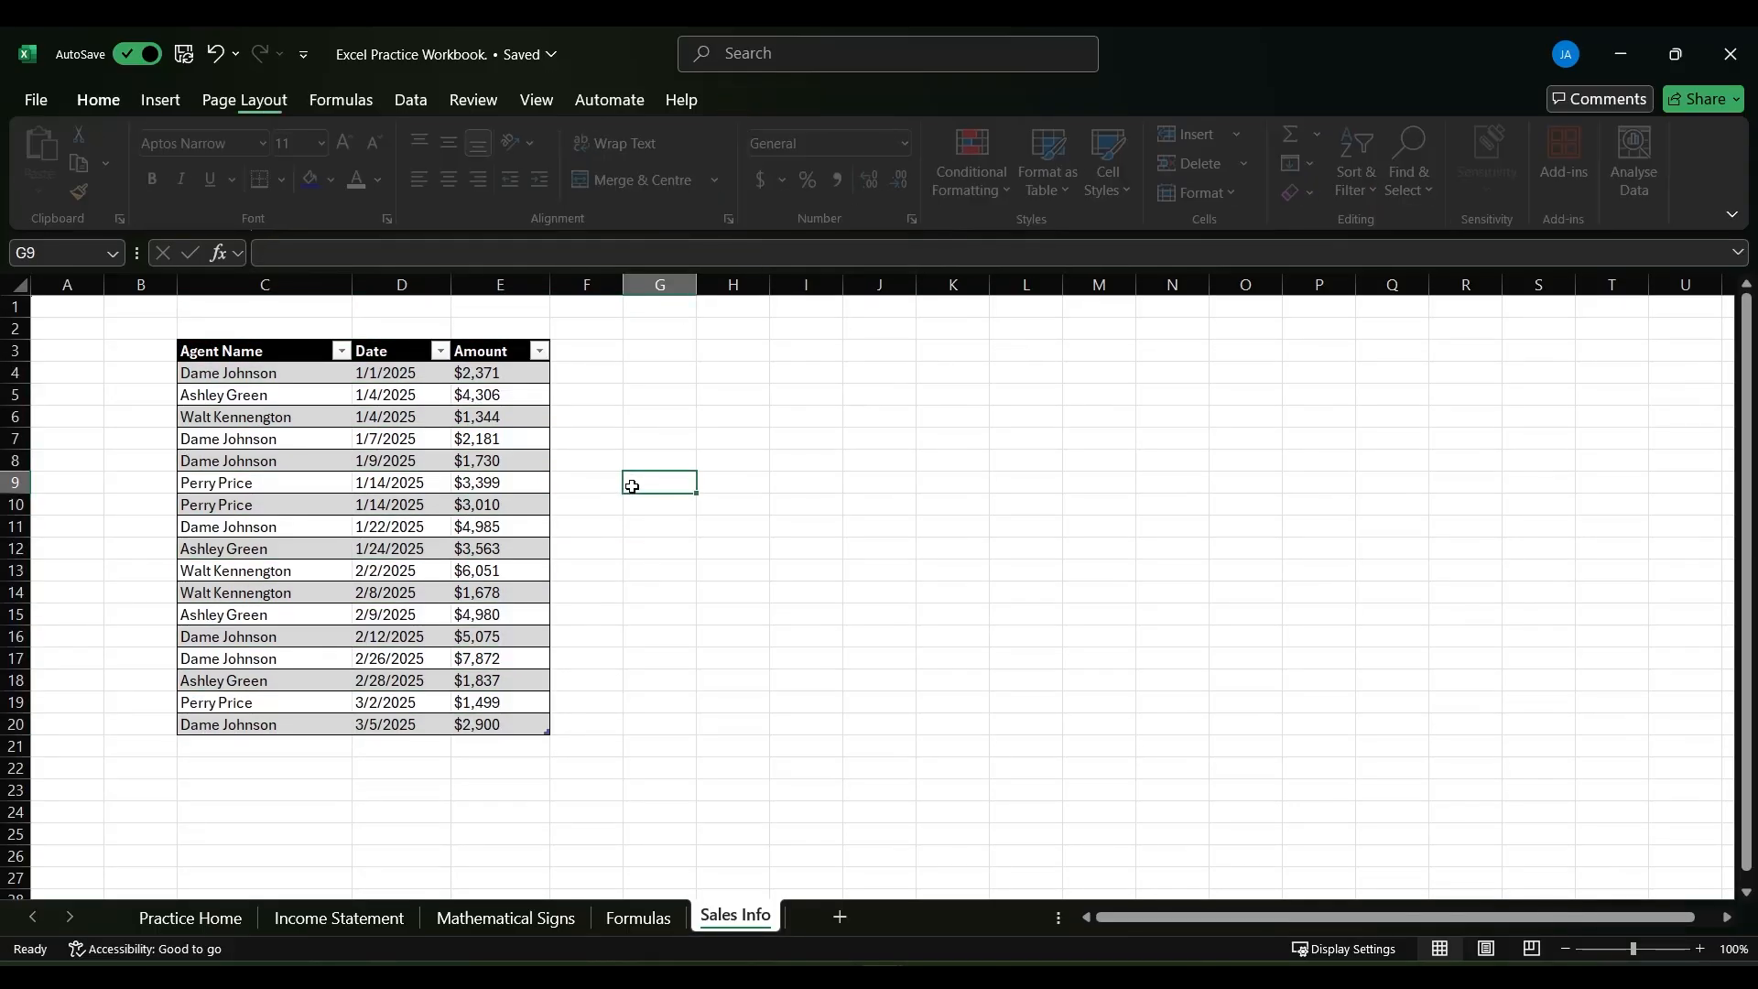
- Examine the sort and filter options of the Amount and Agent Name columns, including the number filters
click(541, 352)
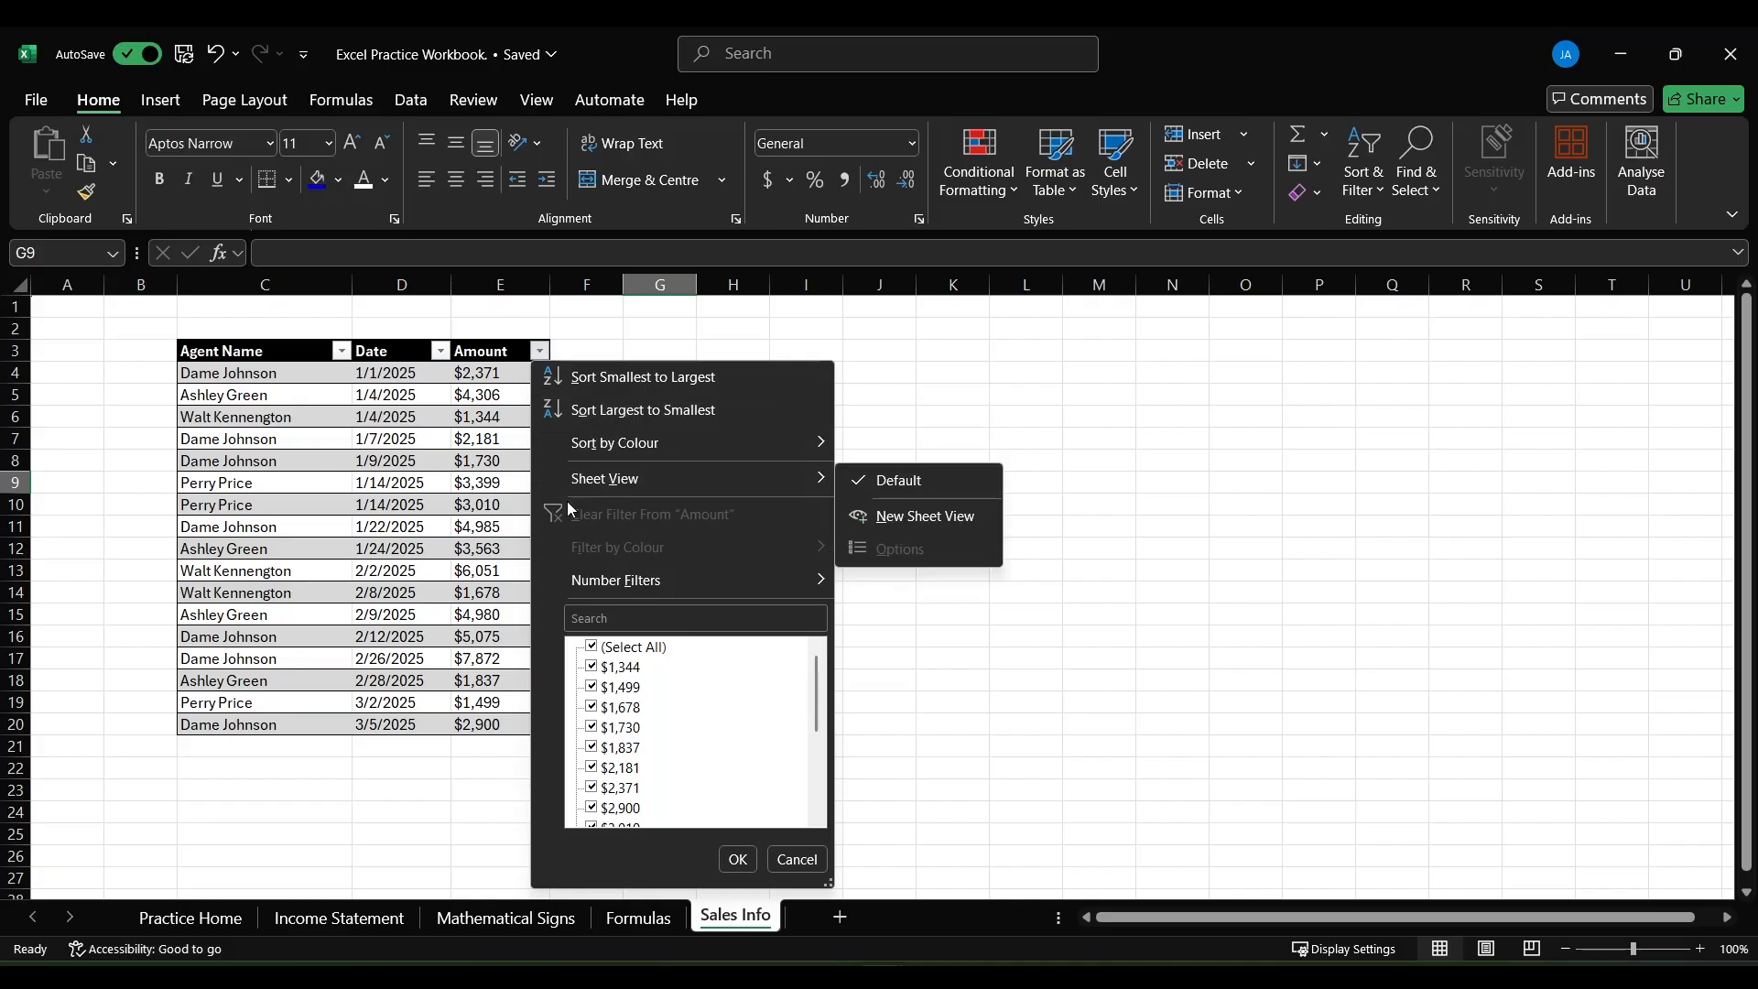
mouse_move(574, 582)
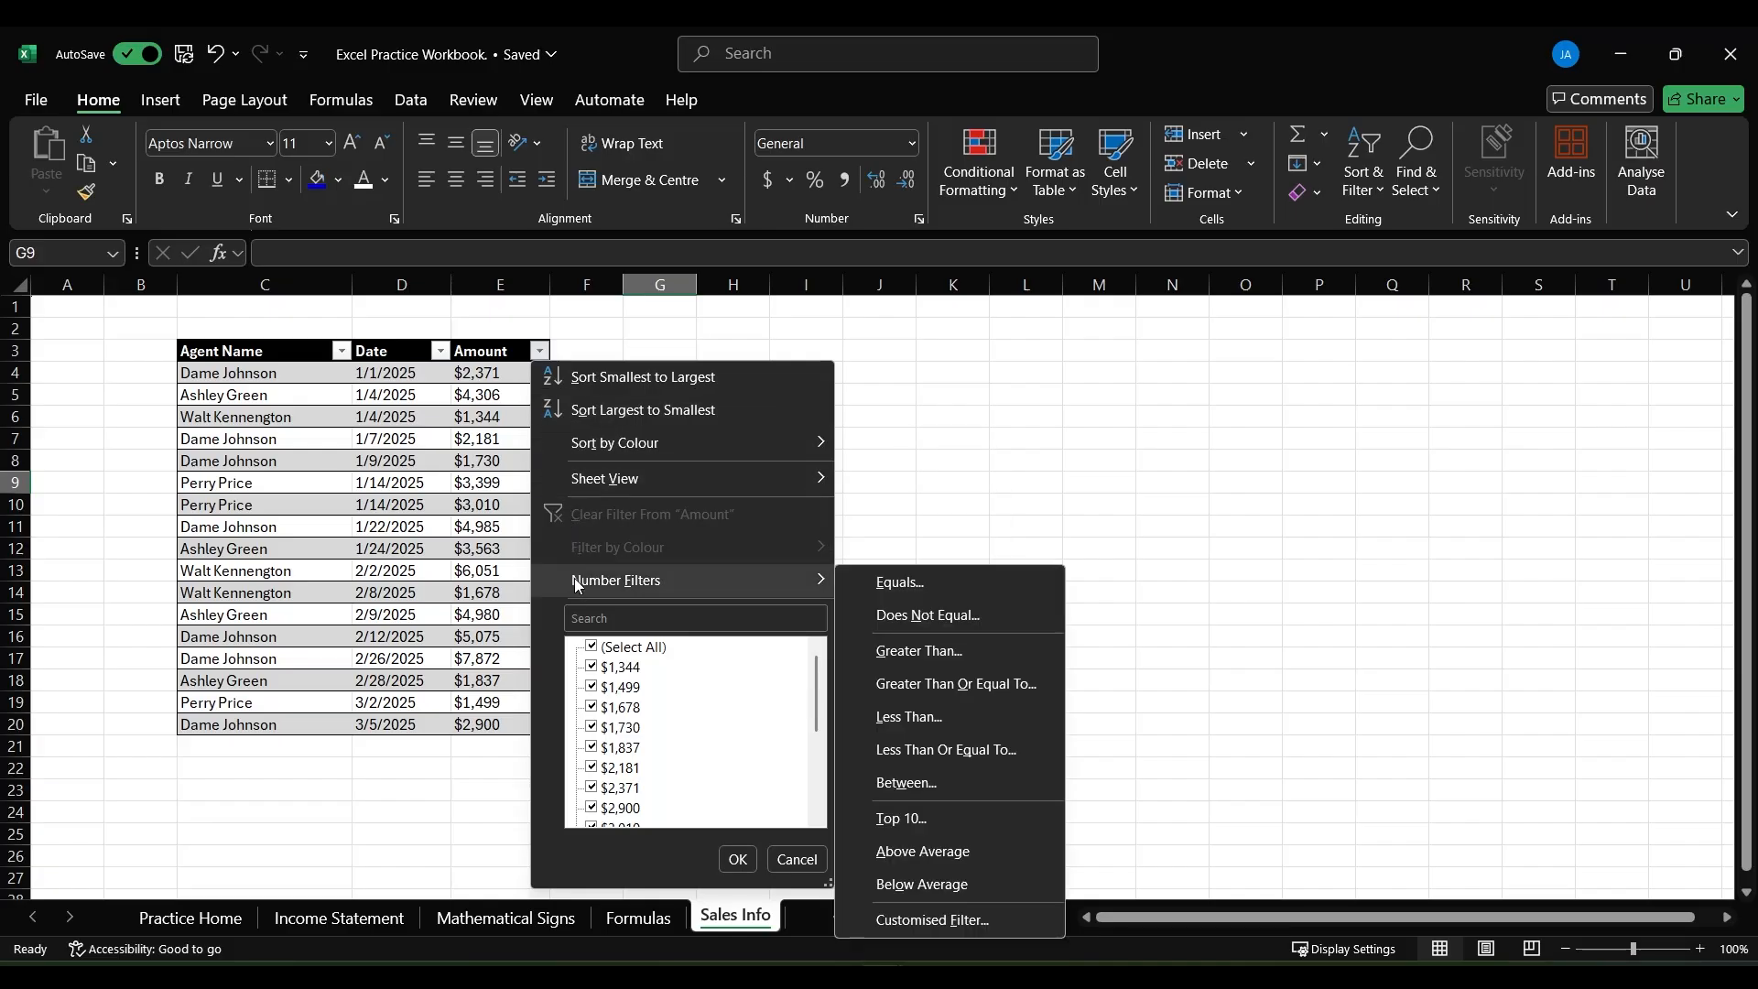
click(341, 351)
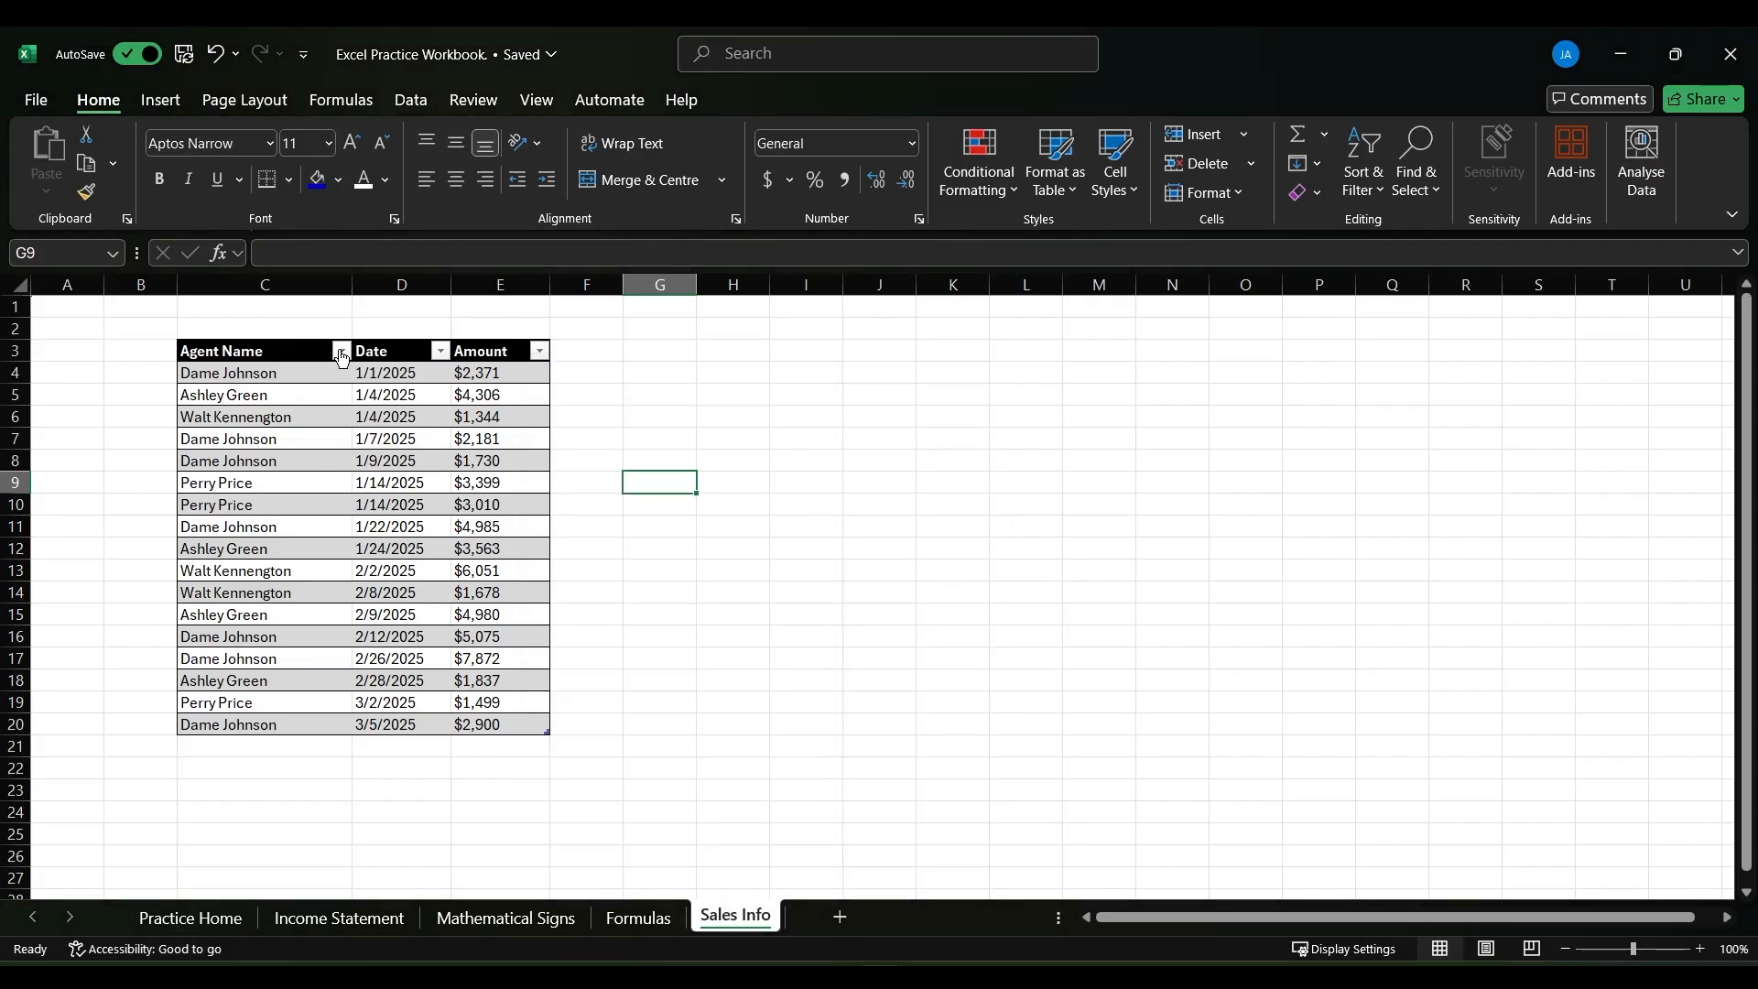
click(343, 354)
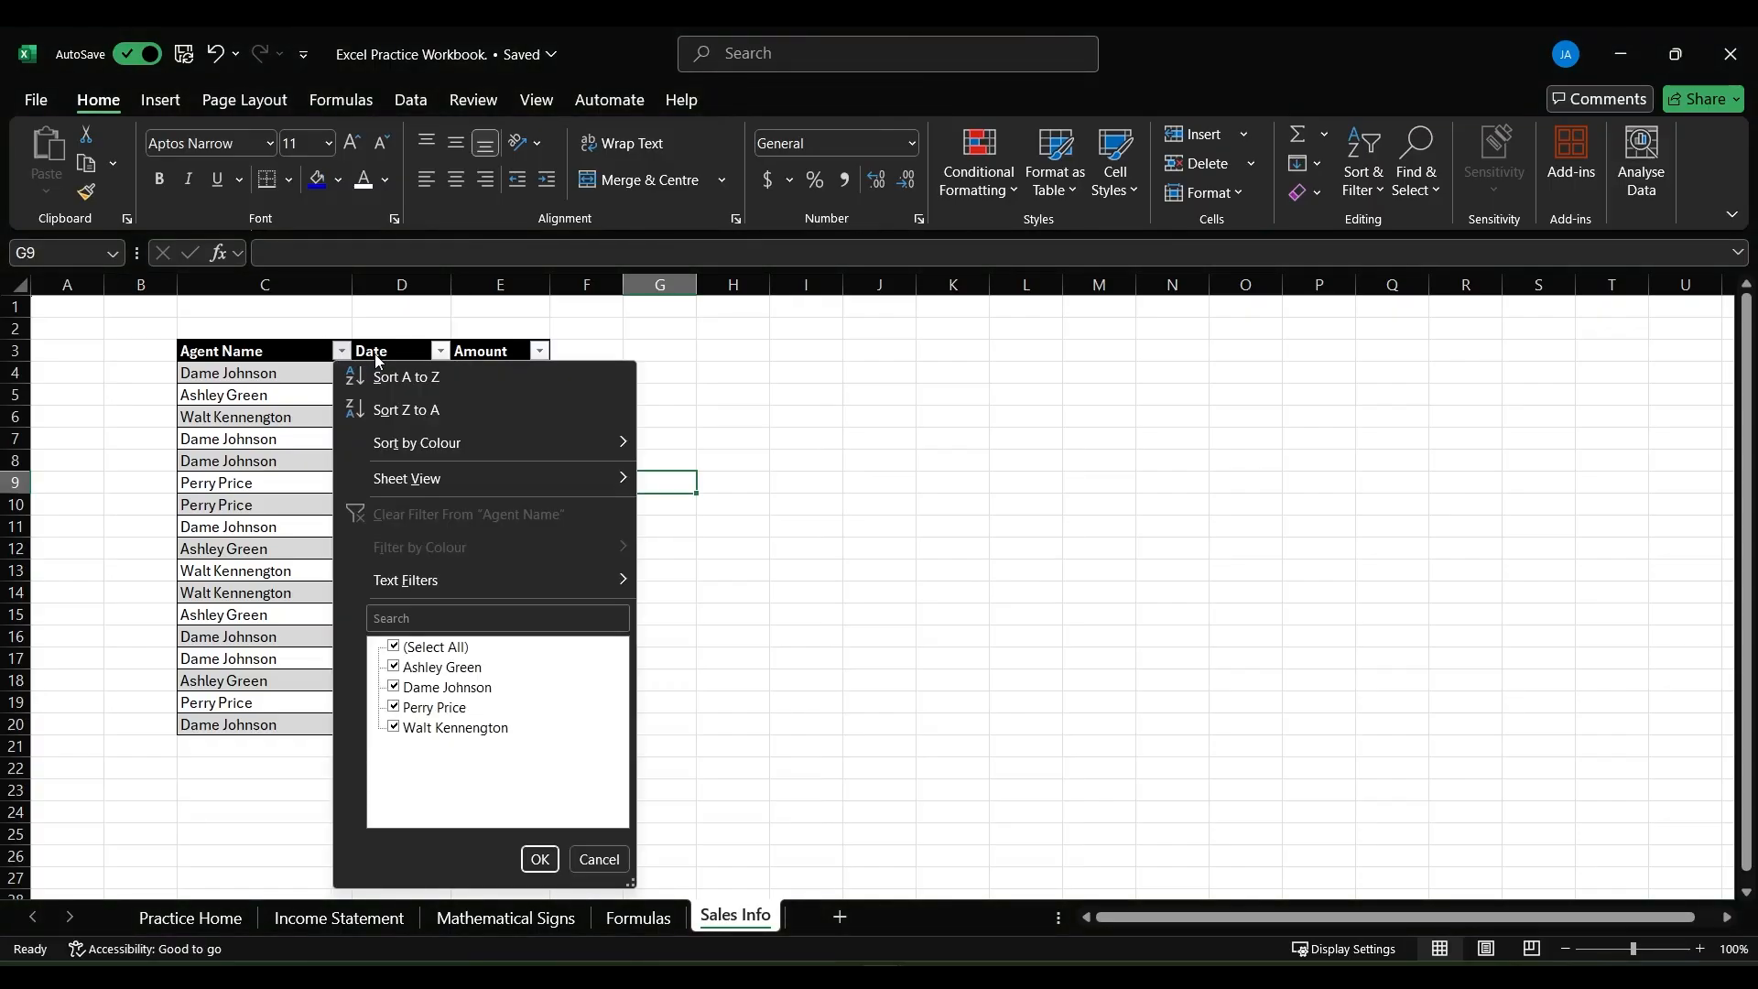
click(427, 321)
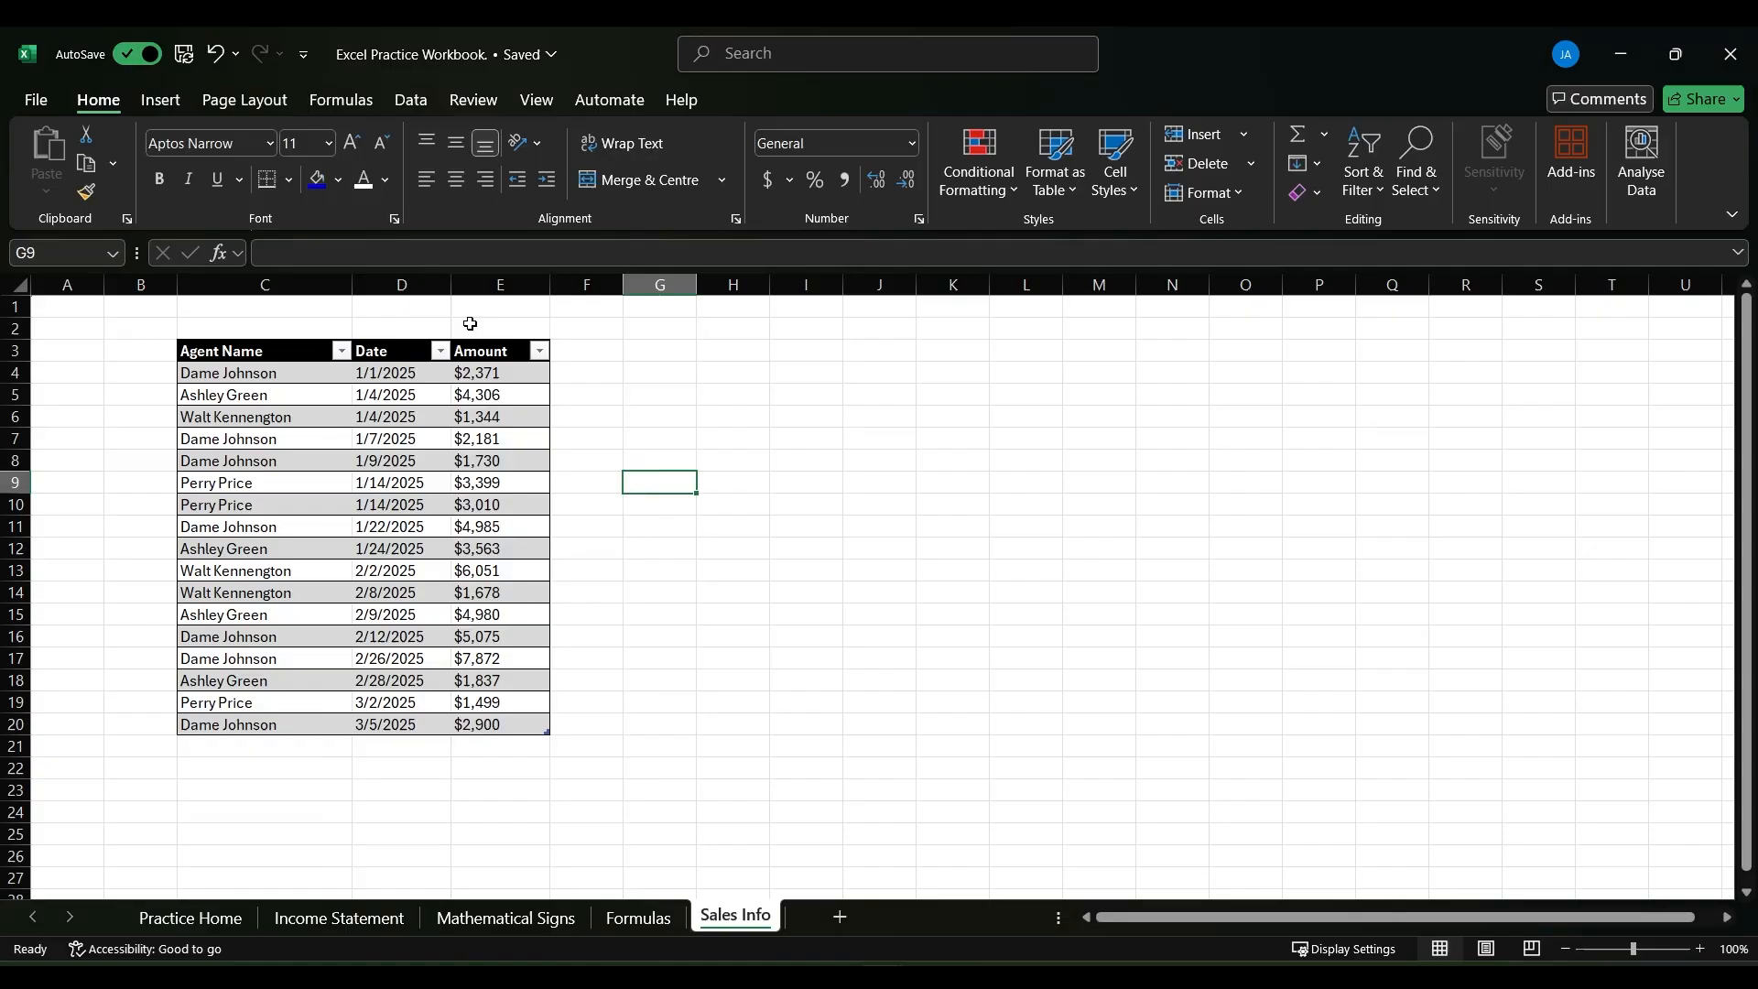
- Sort the sales table by Amount from largest to smallest and filter Agent Name to only the second agent listed
click(540, 352)
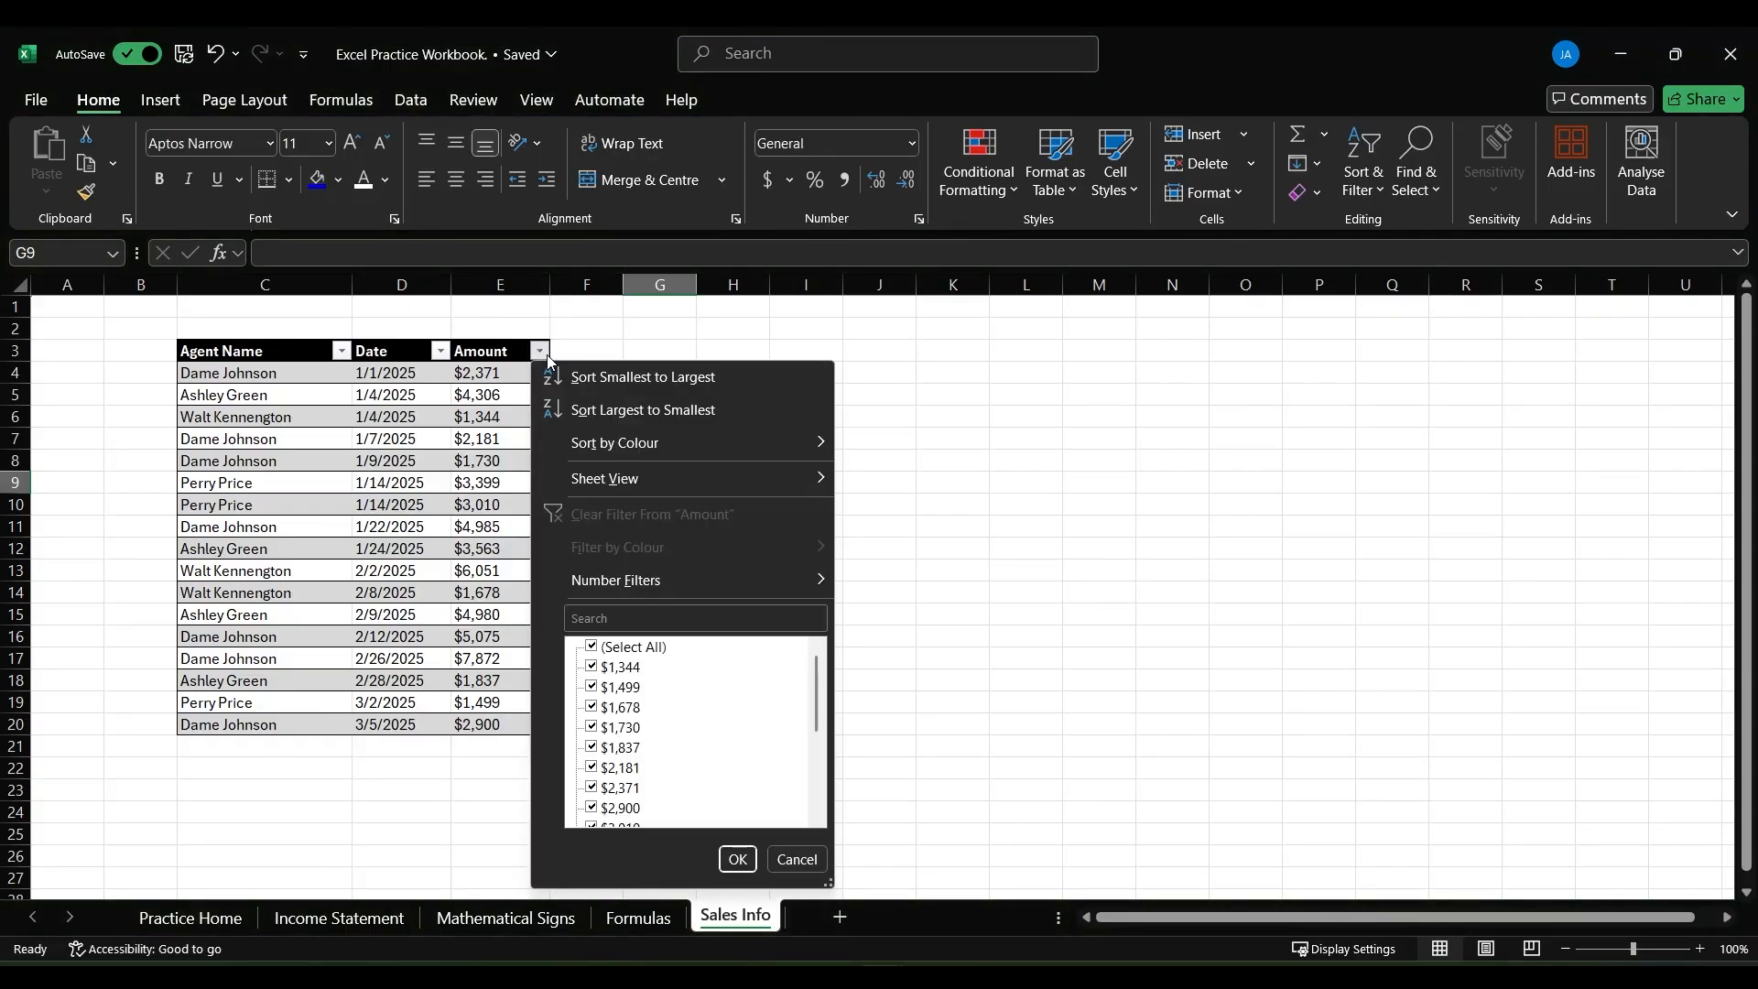
click(581, 411)
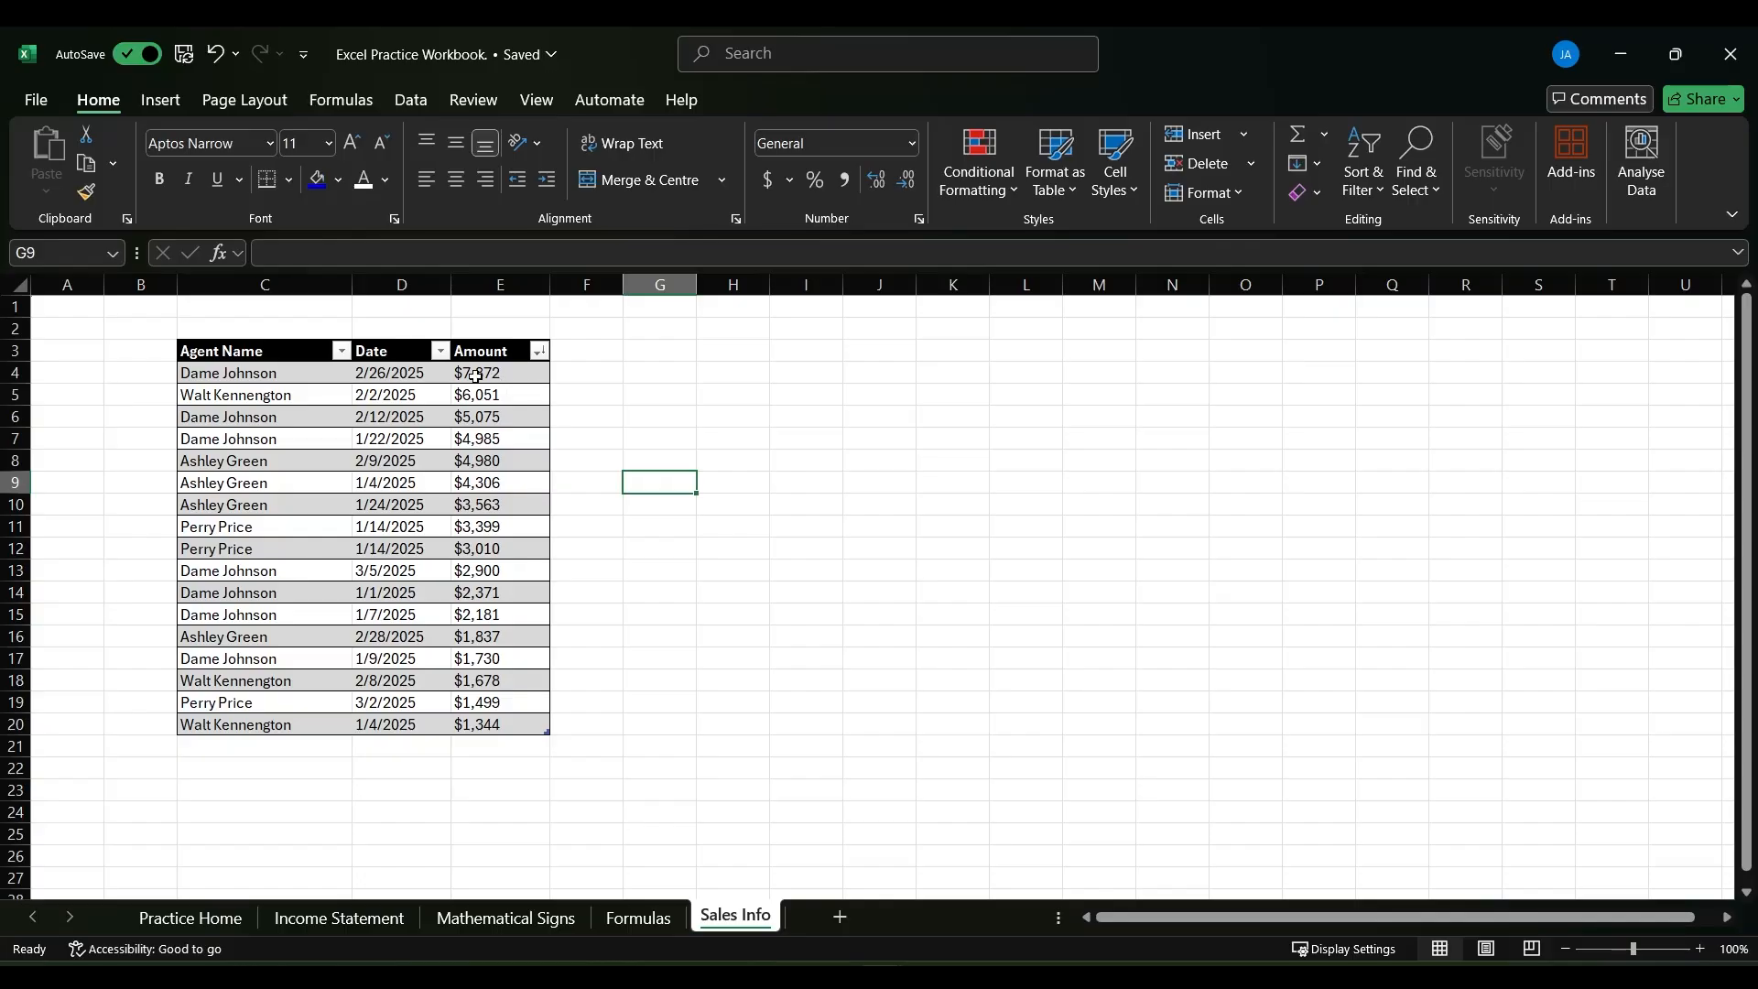
click(343, 354)
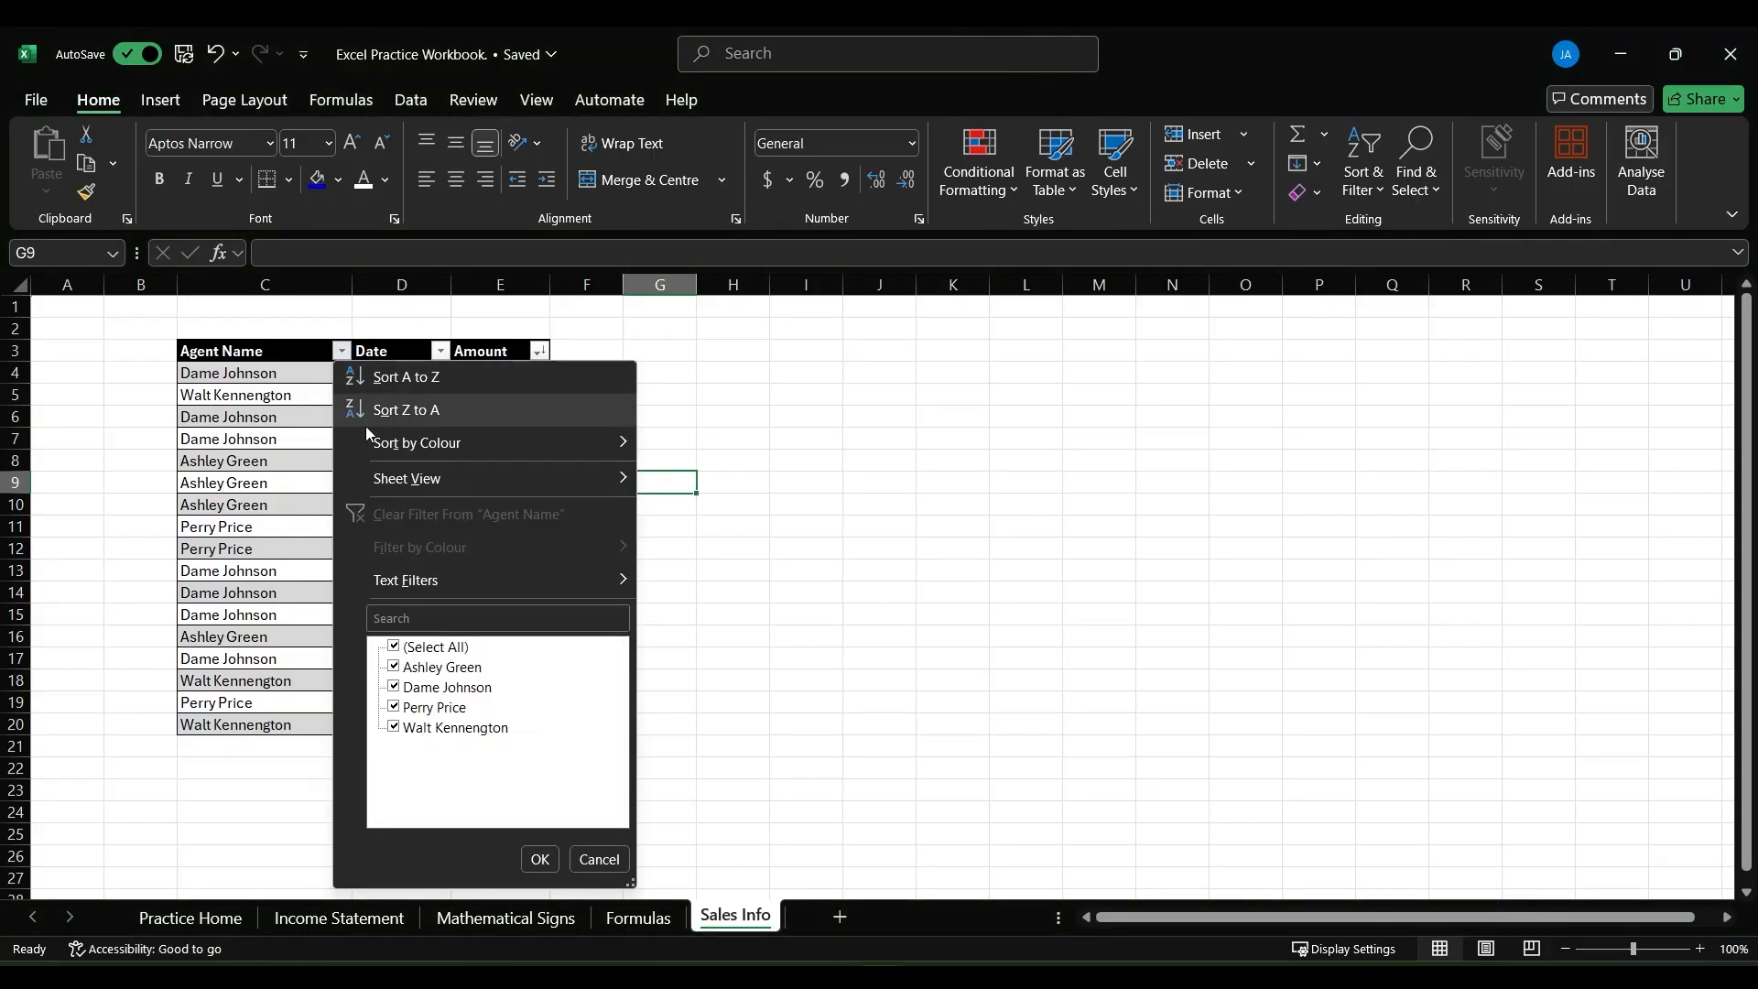
click(395, 647)
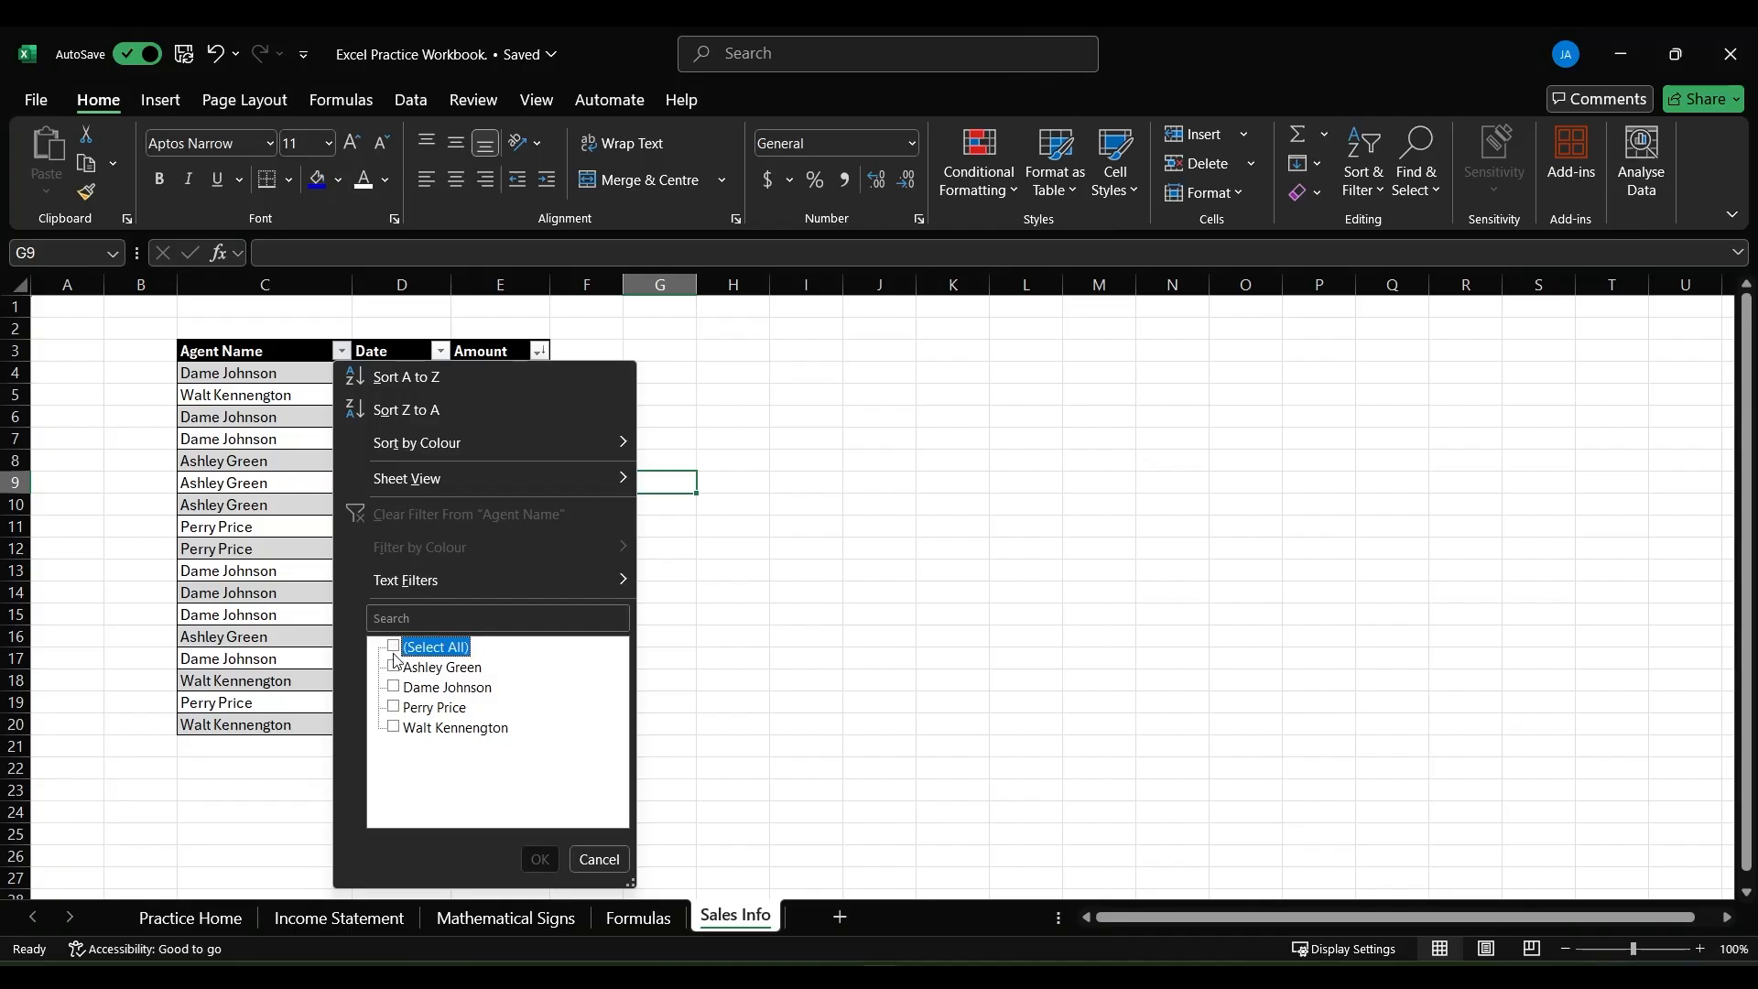
click(395, 688)
click(540, 859)
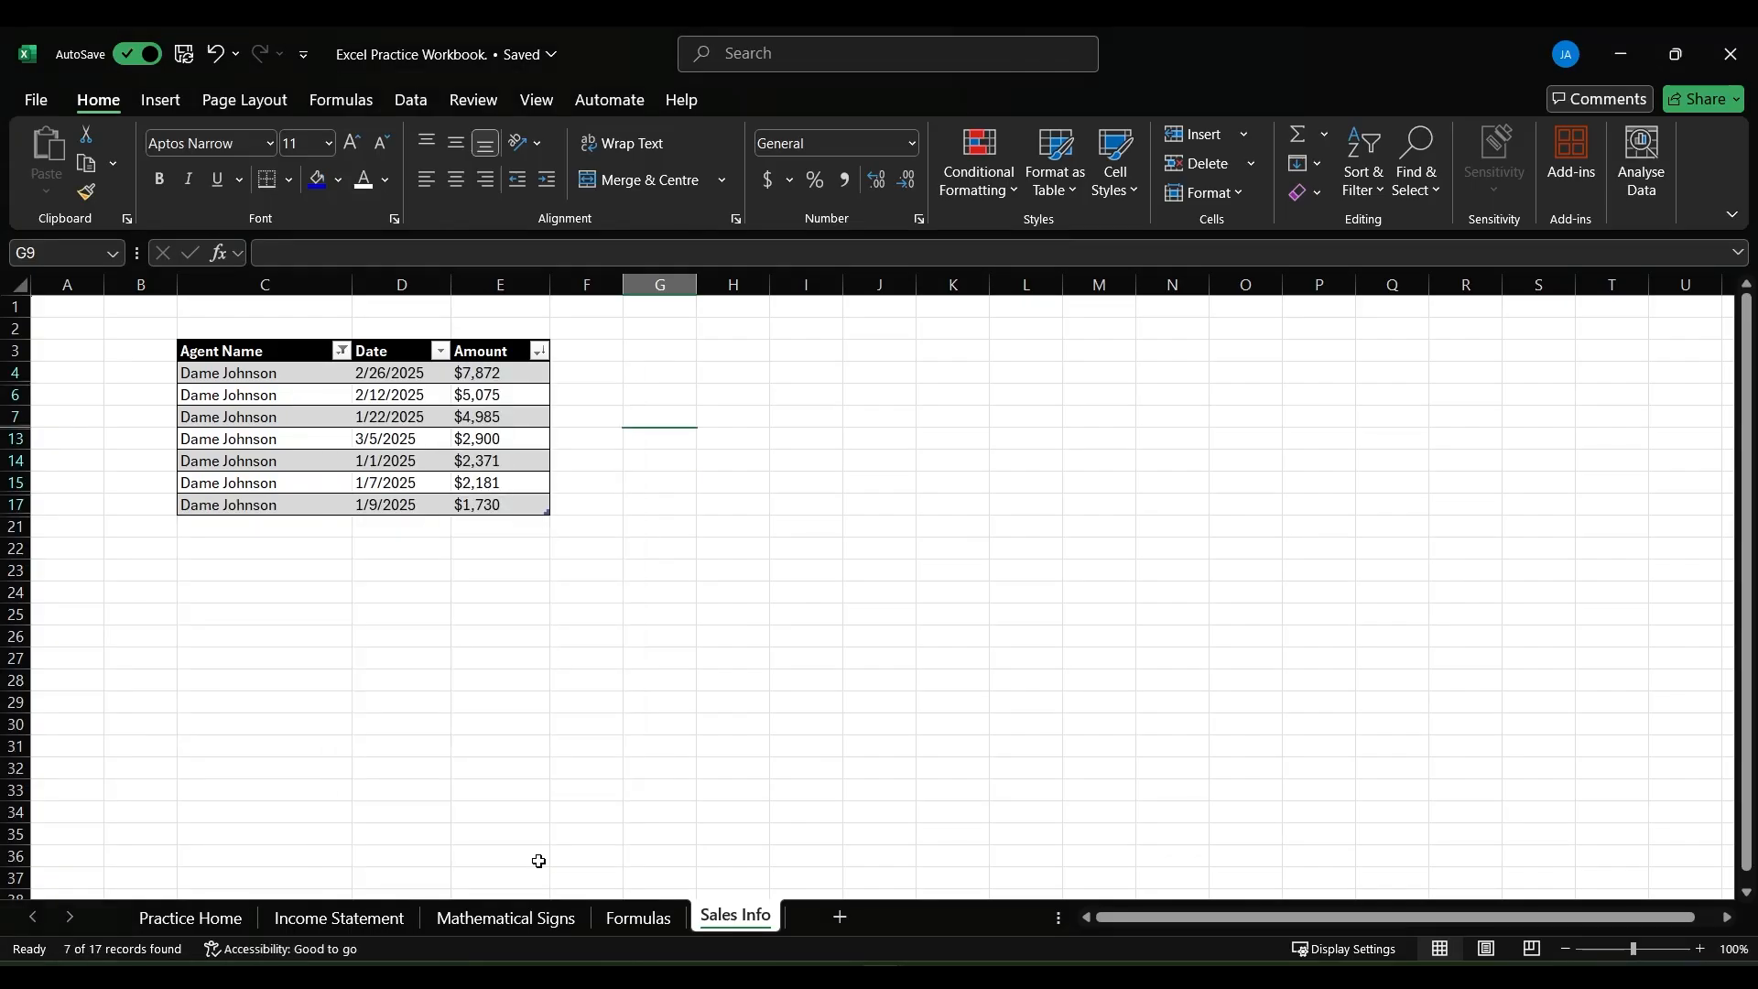
click(634, 562)
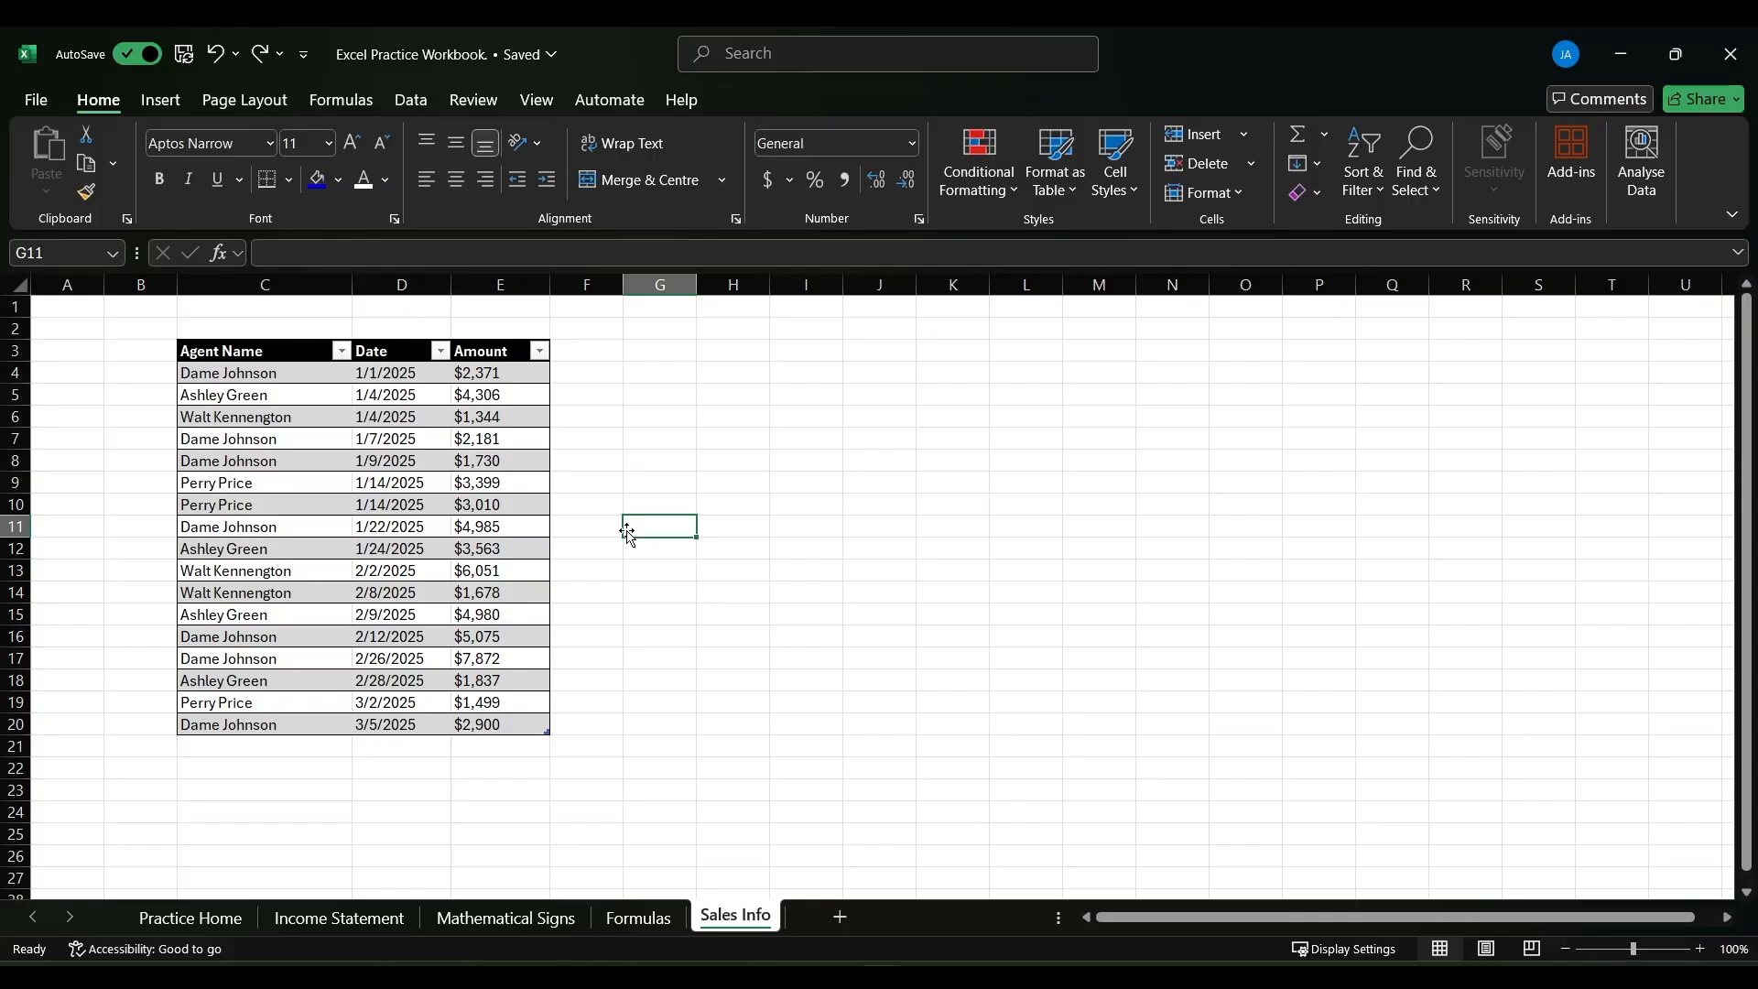
- Insert the recommended line chart of Amount from the sales table
click(392, 548)
click(179, 104)
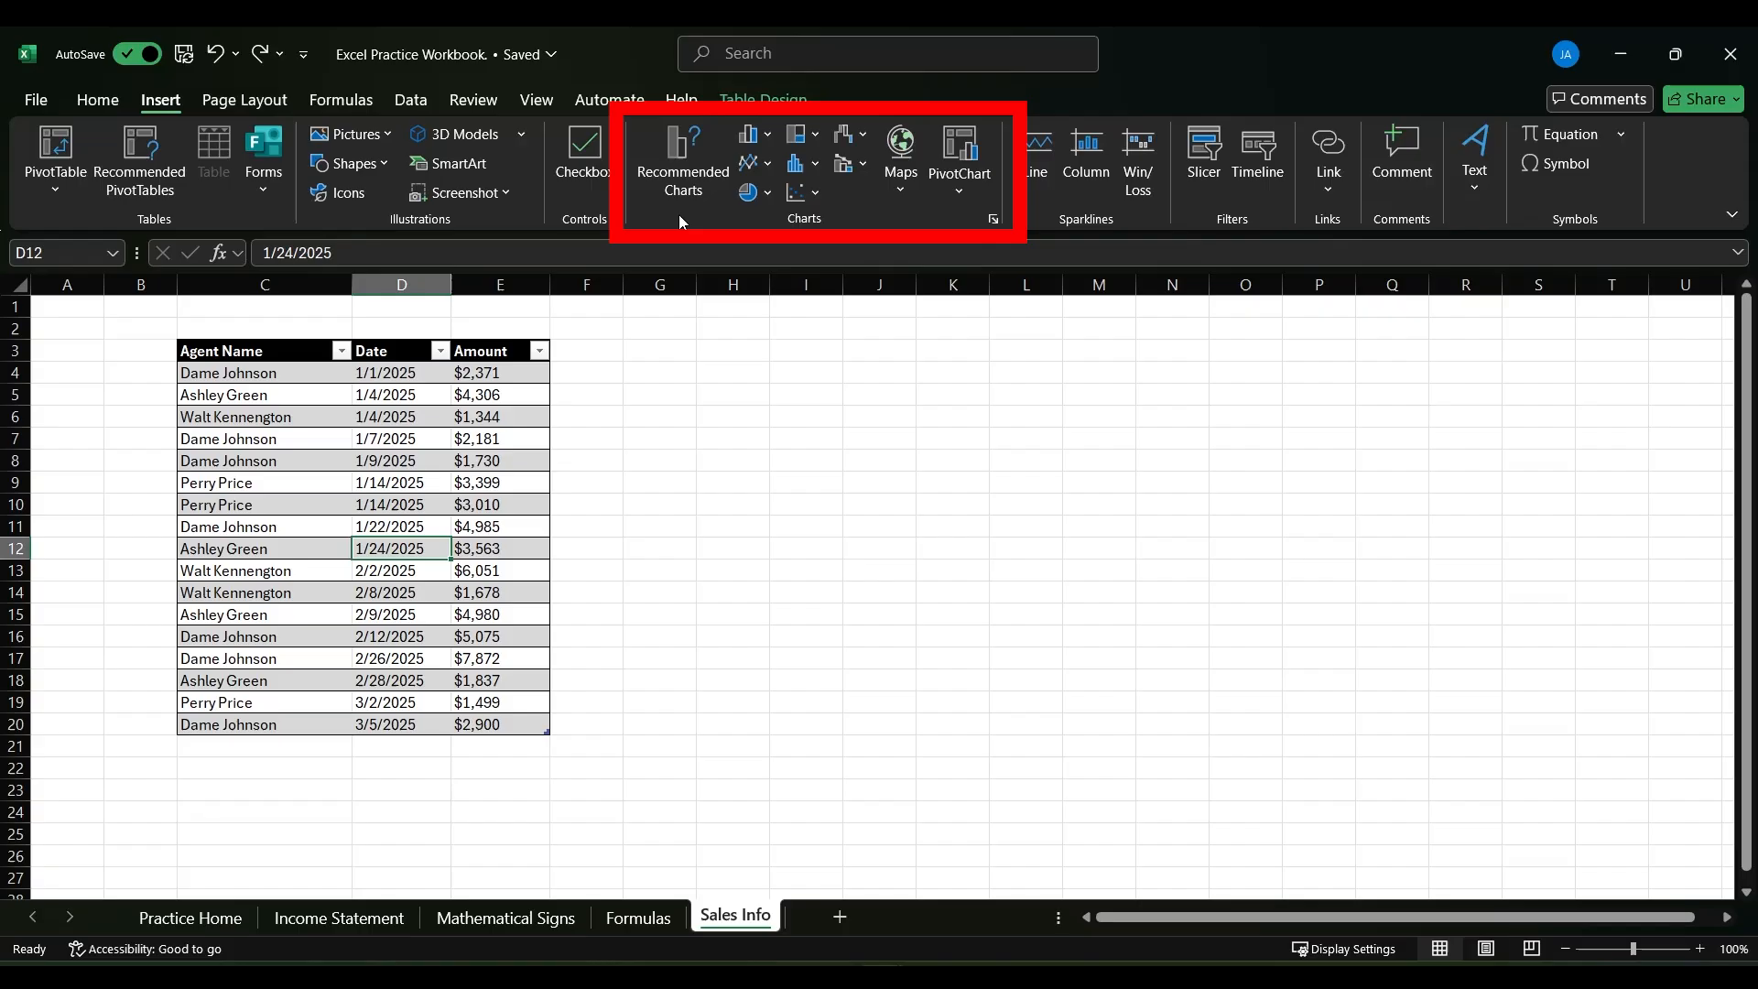
click(680, 189)
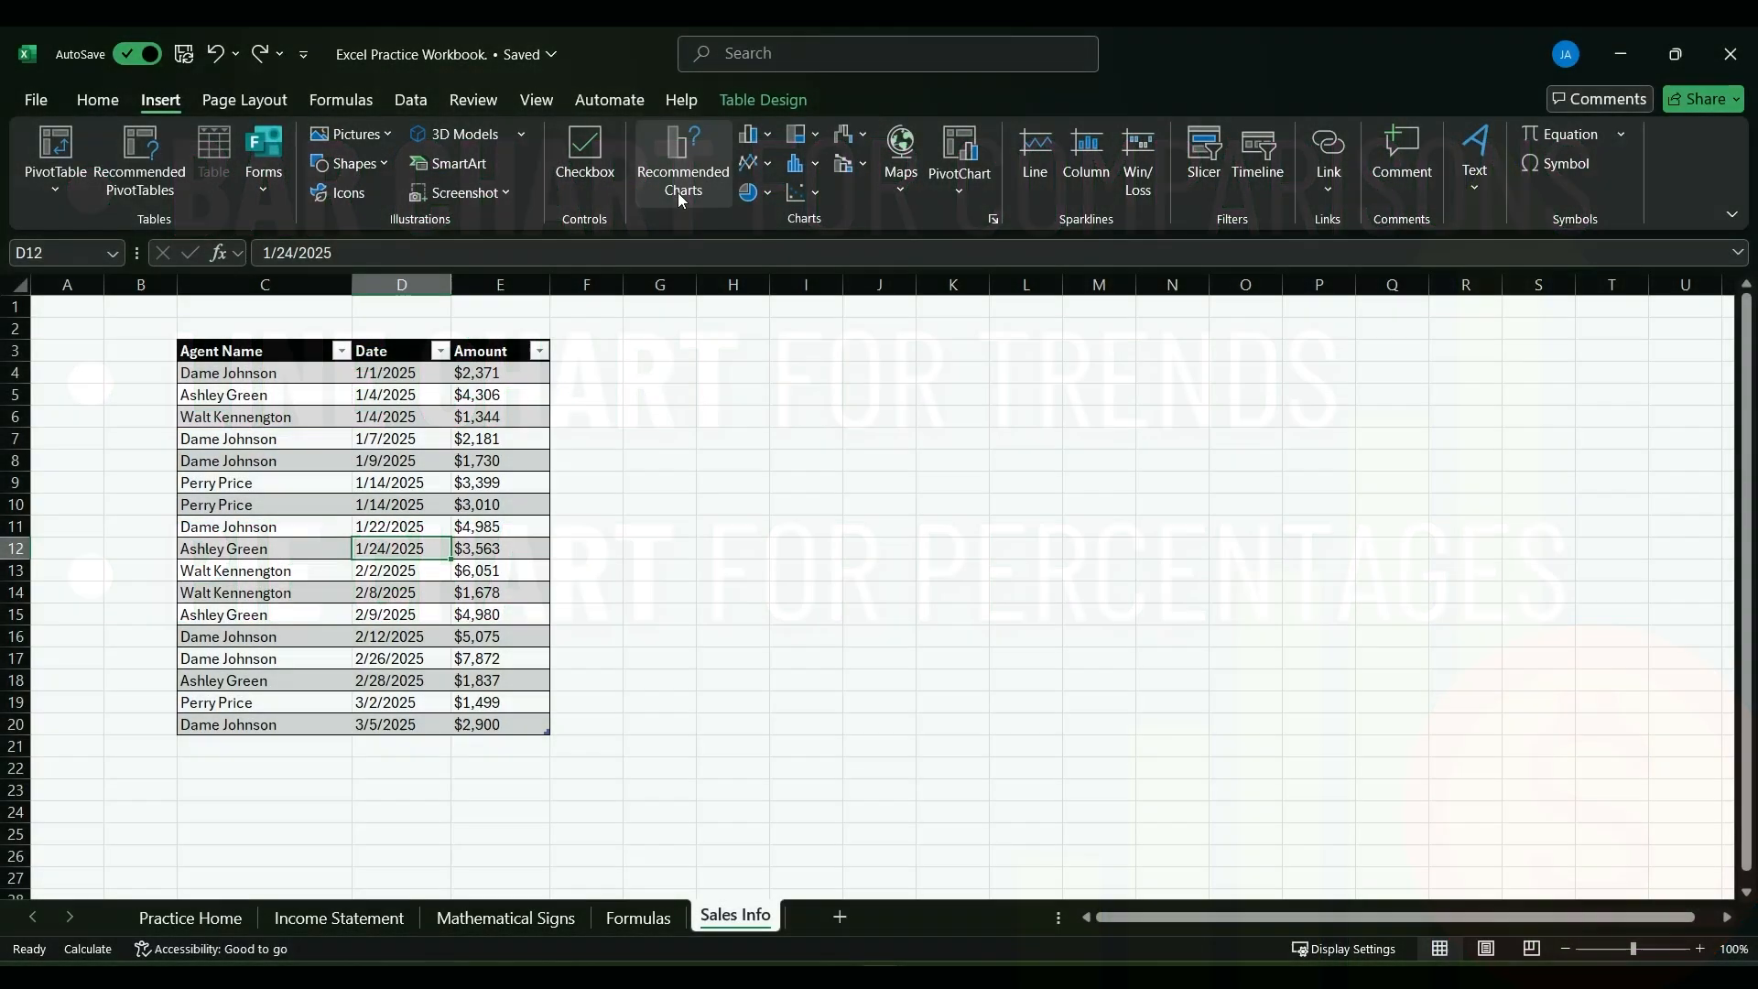
click(673, 178)
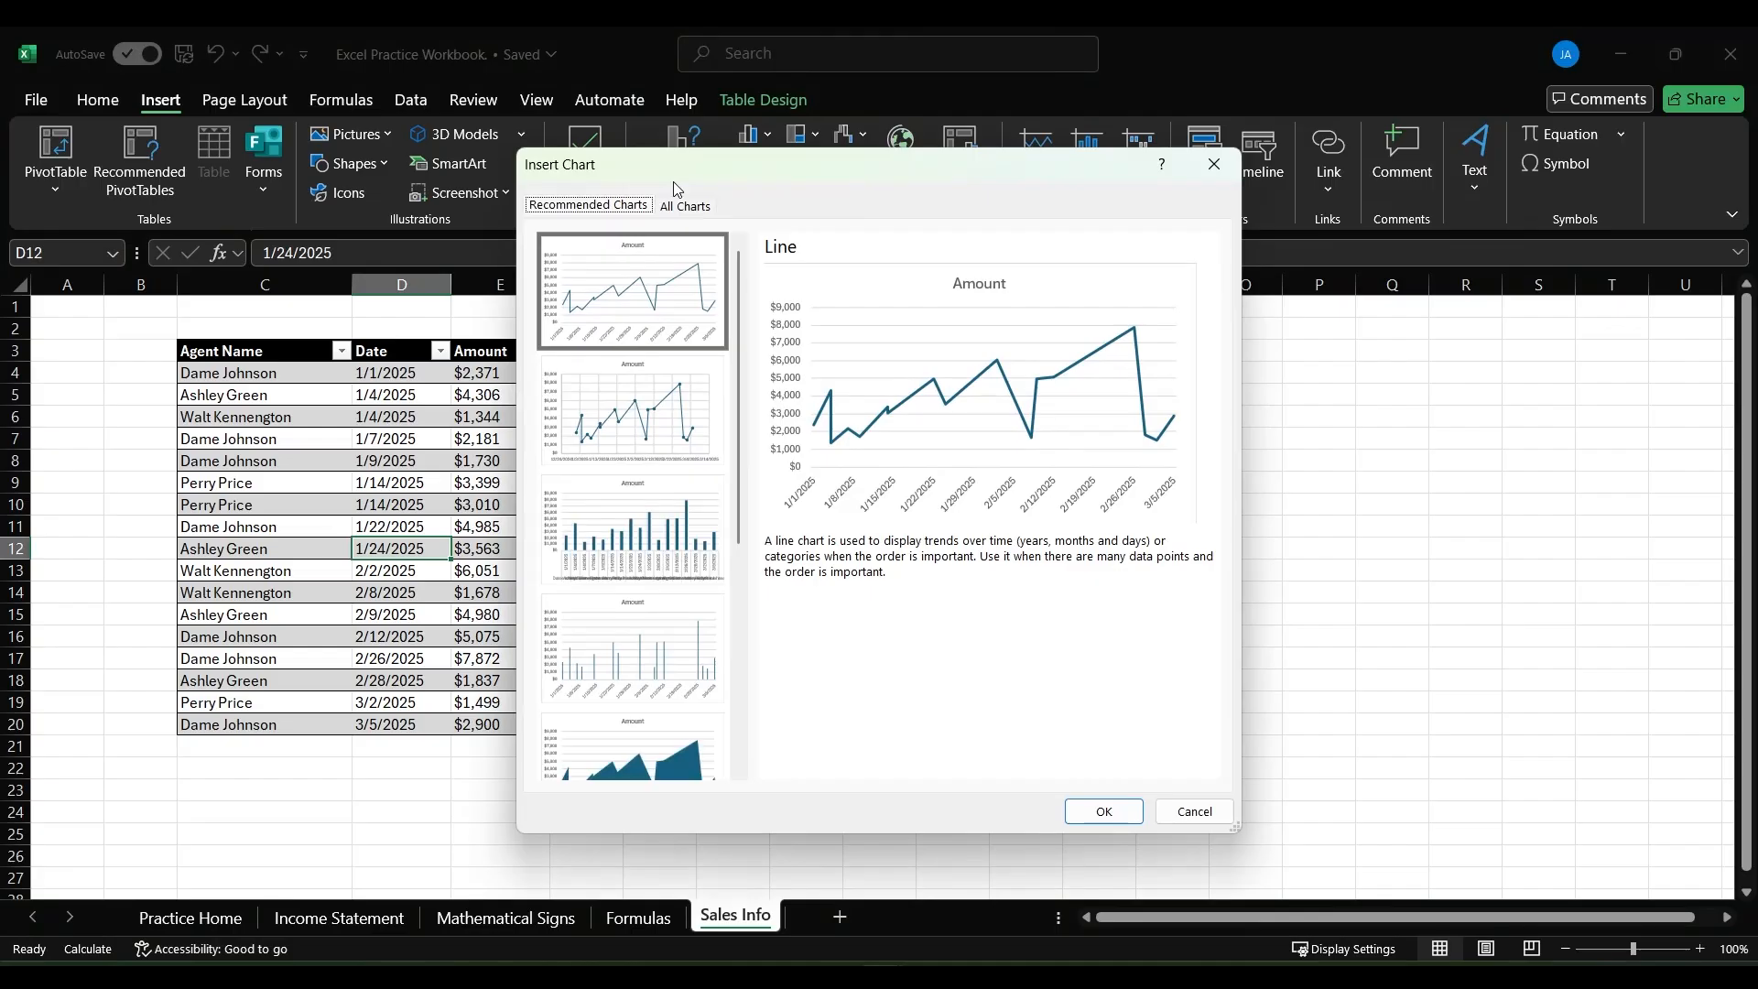
drag(680, 176, 812, 178)
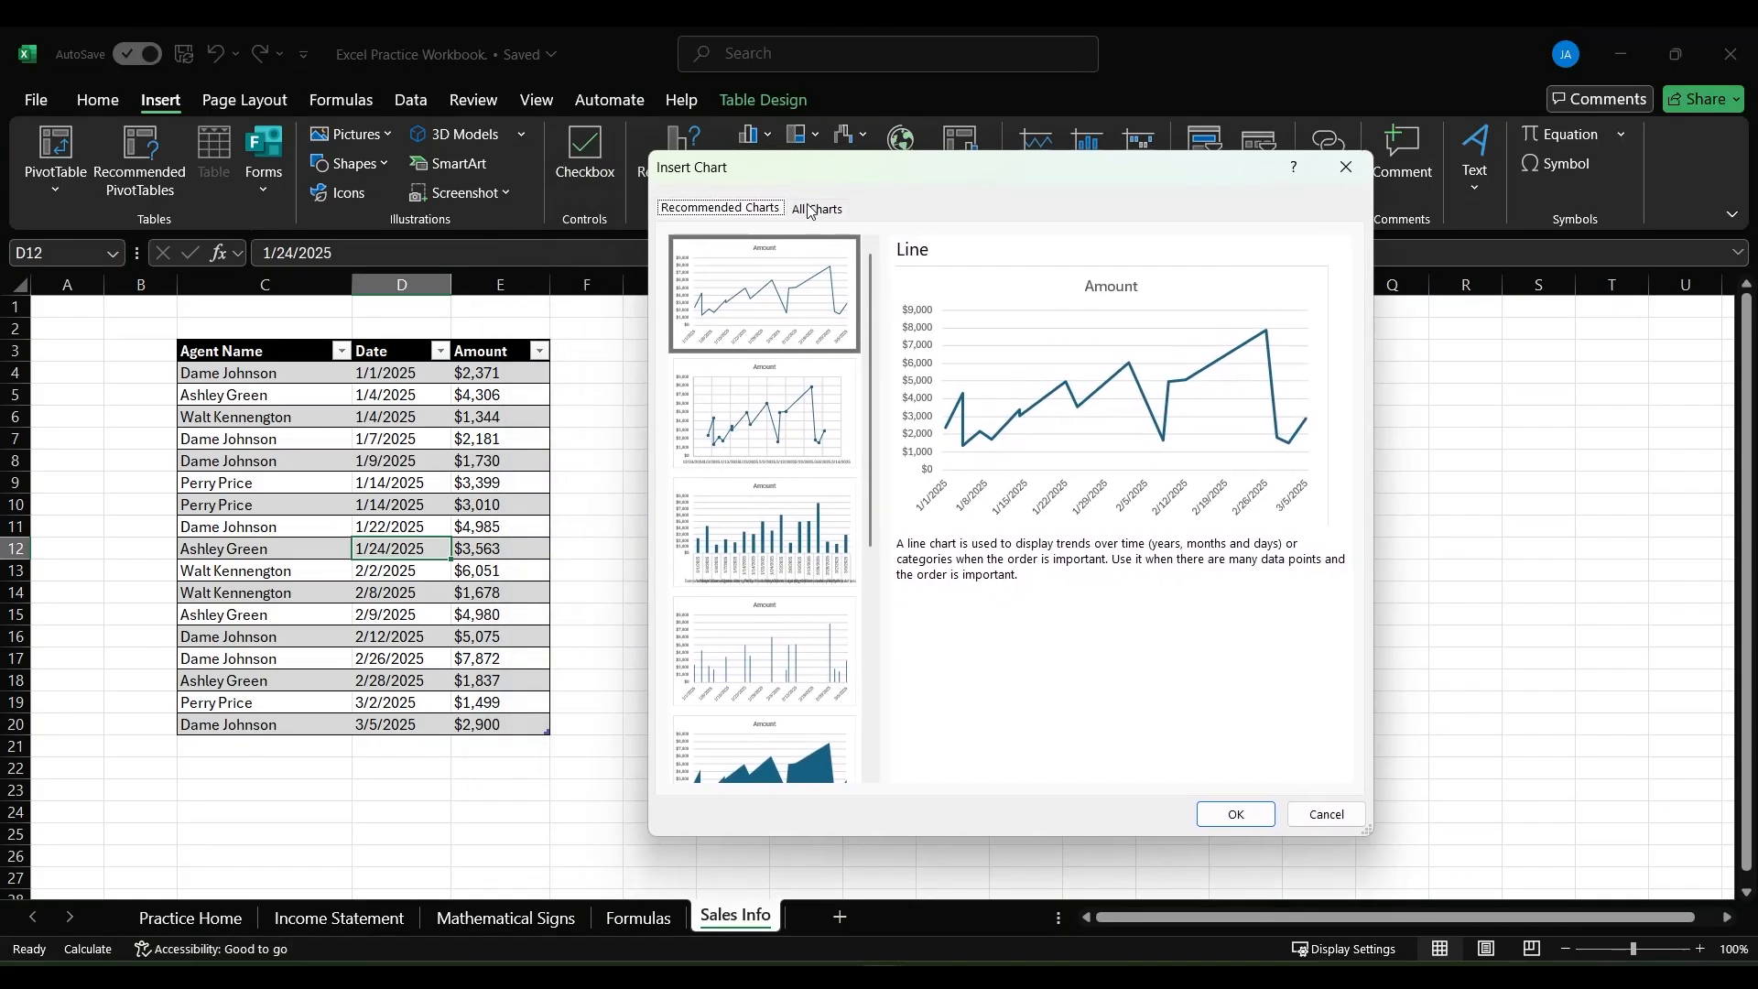
click(1234, 814)
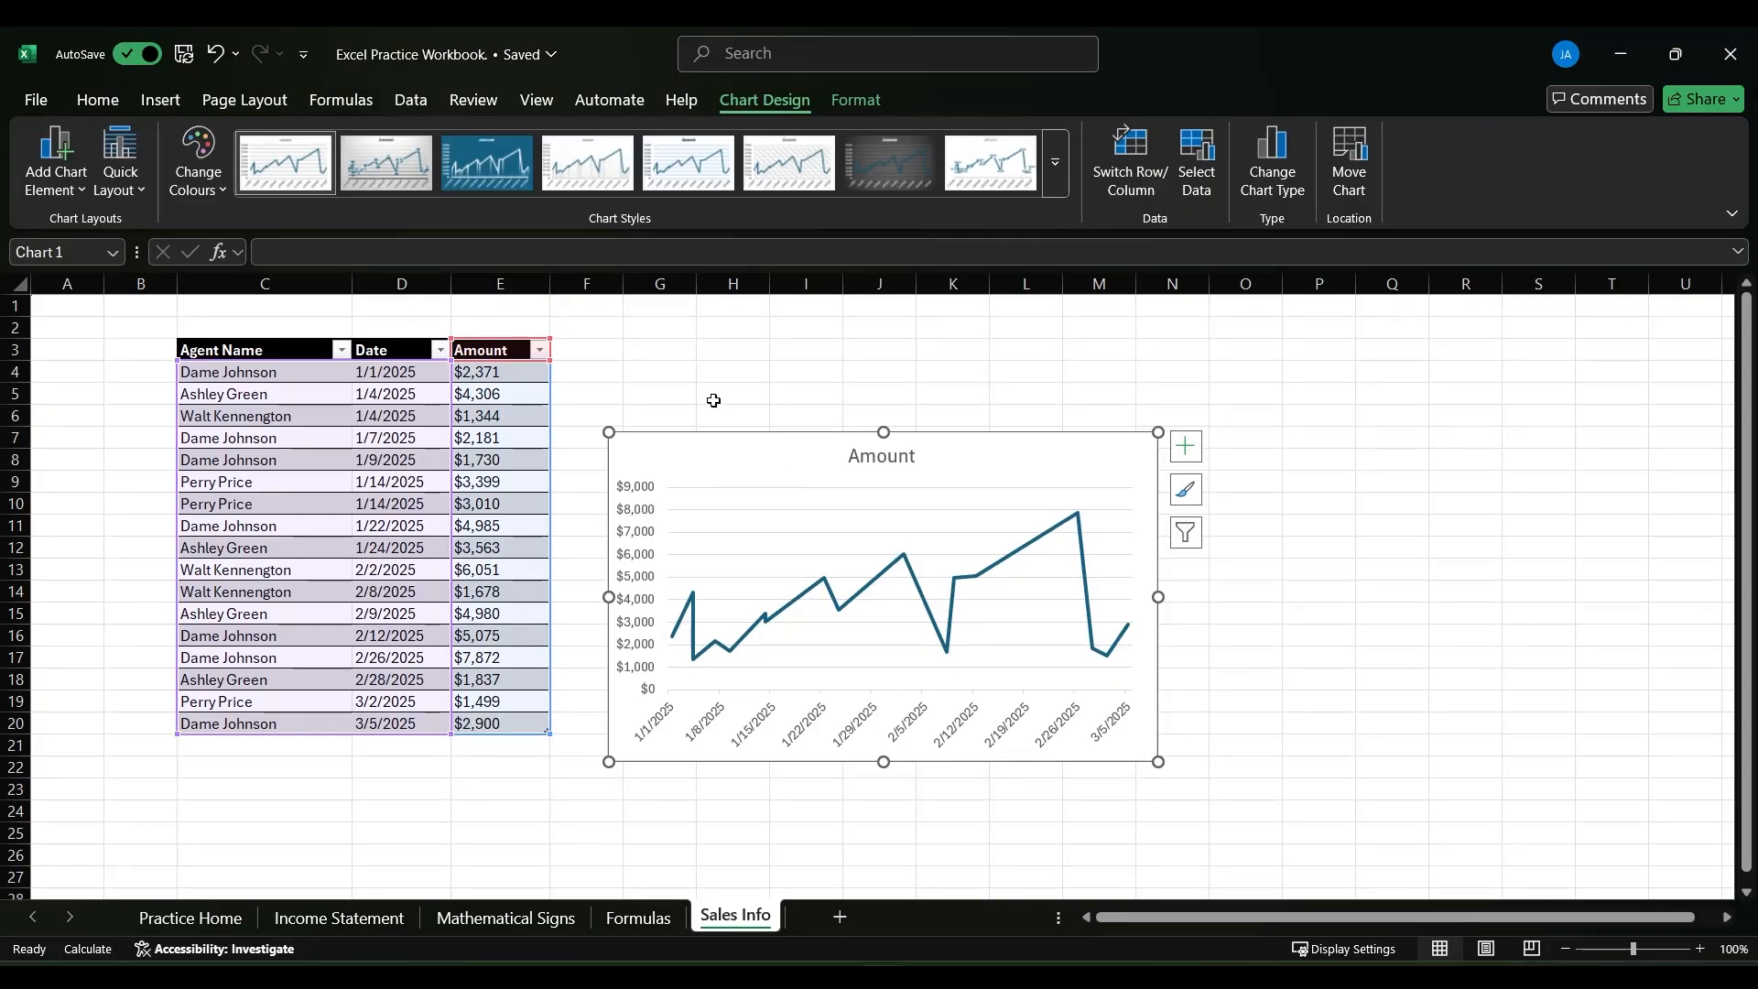
- Resize and reposition the line chart beside the sales table, trying a pasted copy of it at P3
mouse_move(608, 431)
mouse_down()
mouse_move(577, 396)
mouse_move(666, 349)
mouse_move(812, 455)
mouse_move(667, 464)
mouse_move(647, 392)
mouse_move(684, 408)
mouse_up()
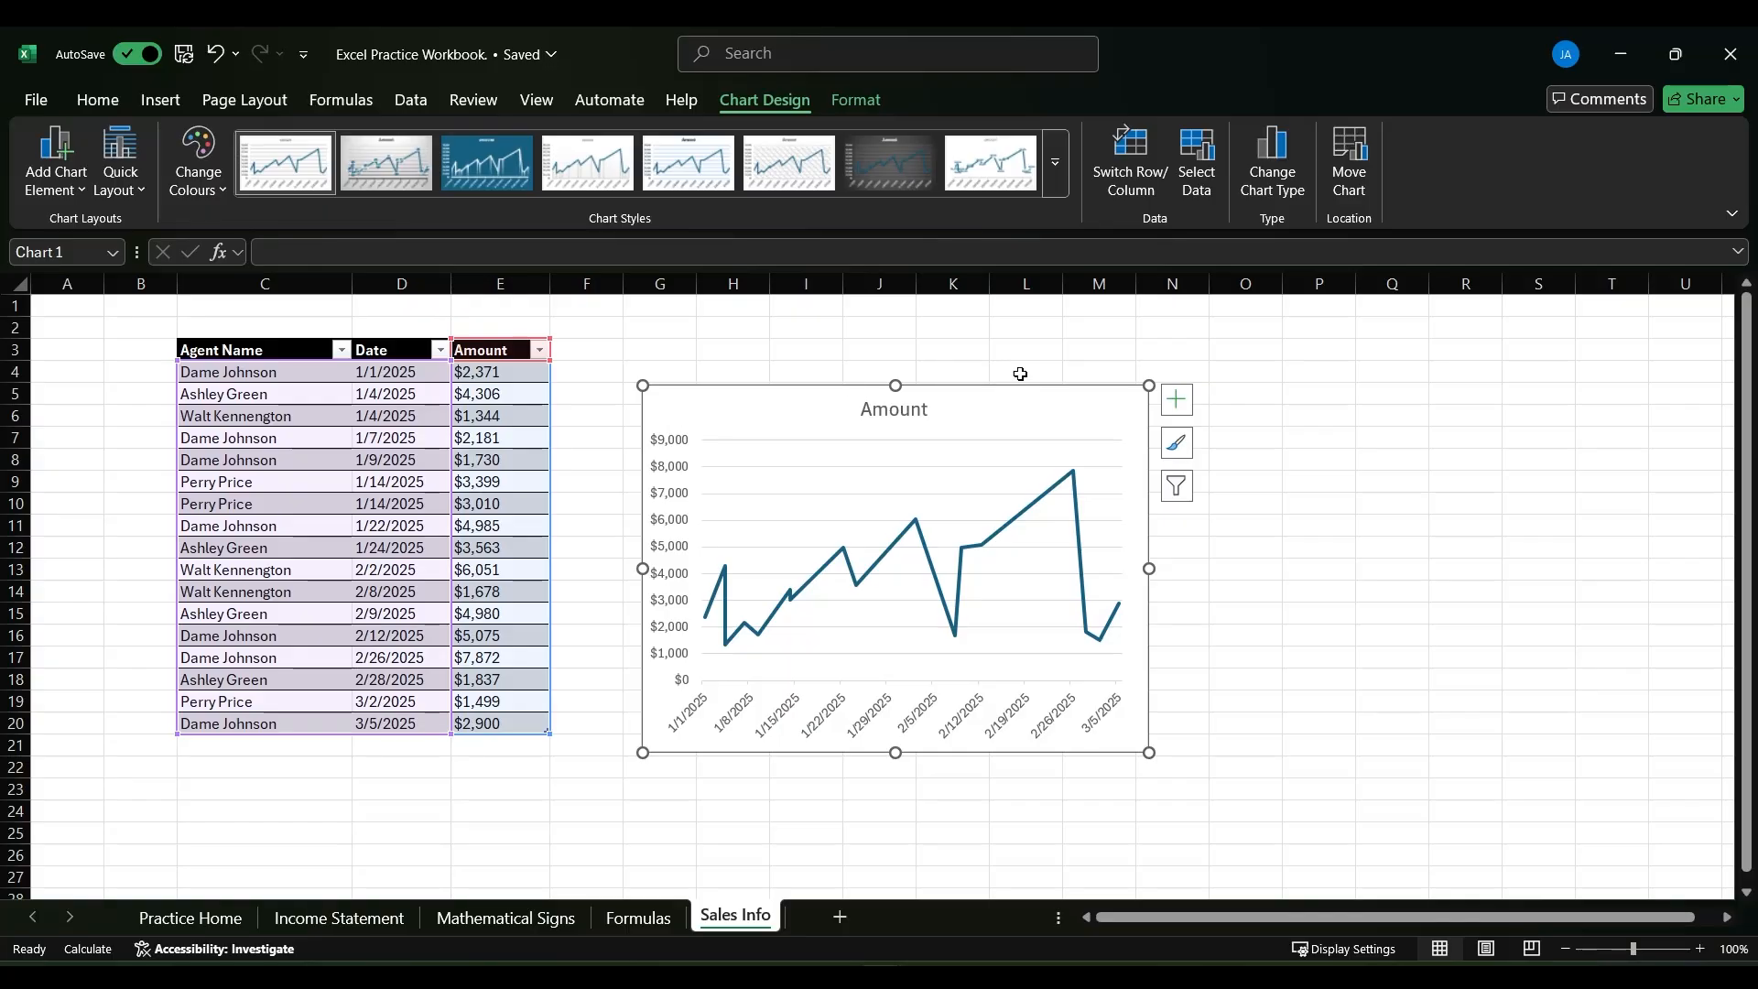
click(1289, 357)
key(ctrl+v)
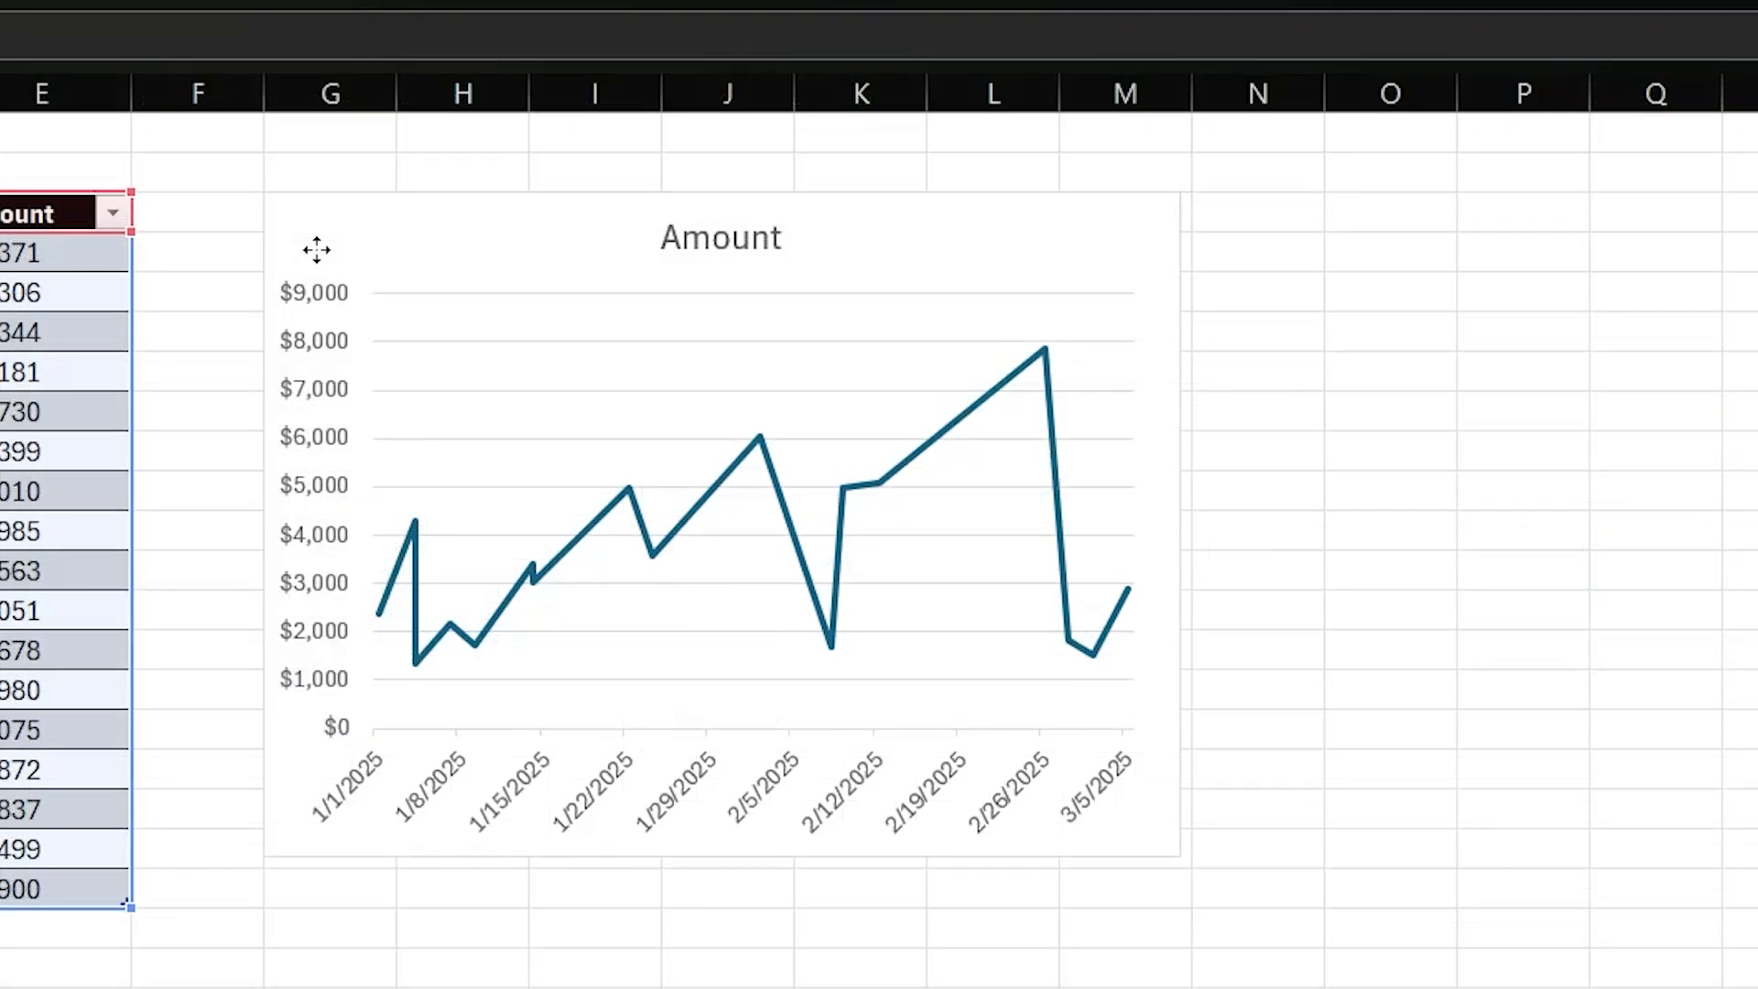
click(658, 408)
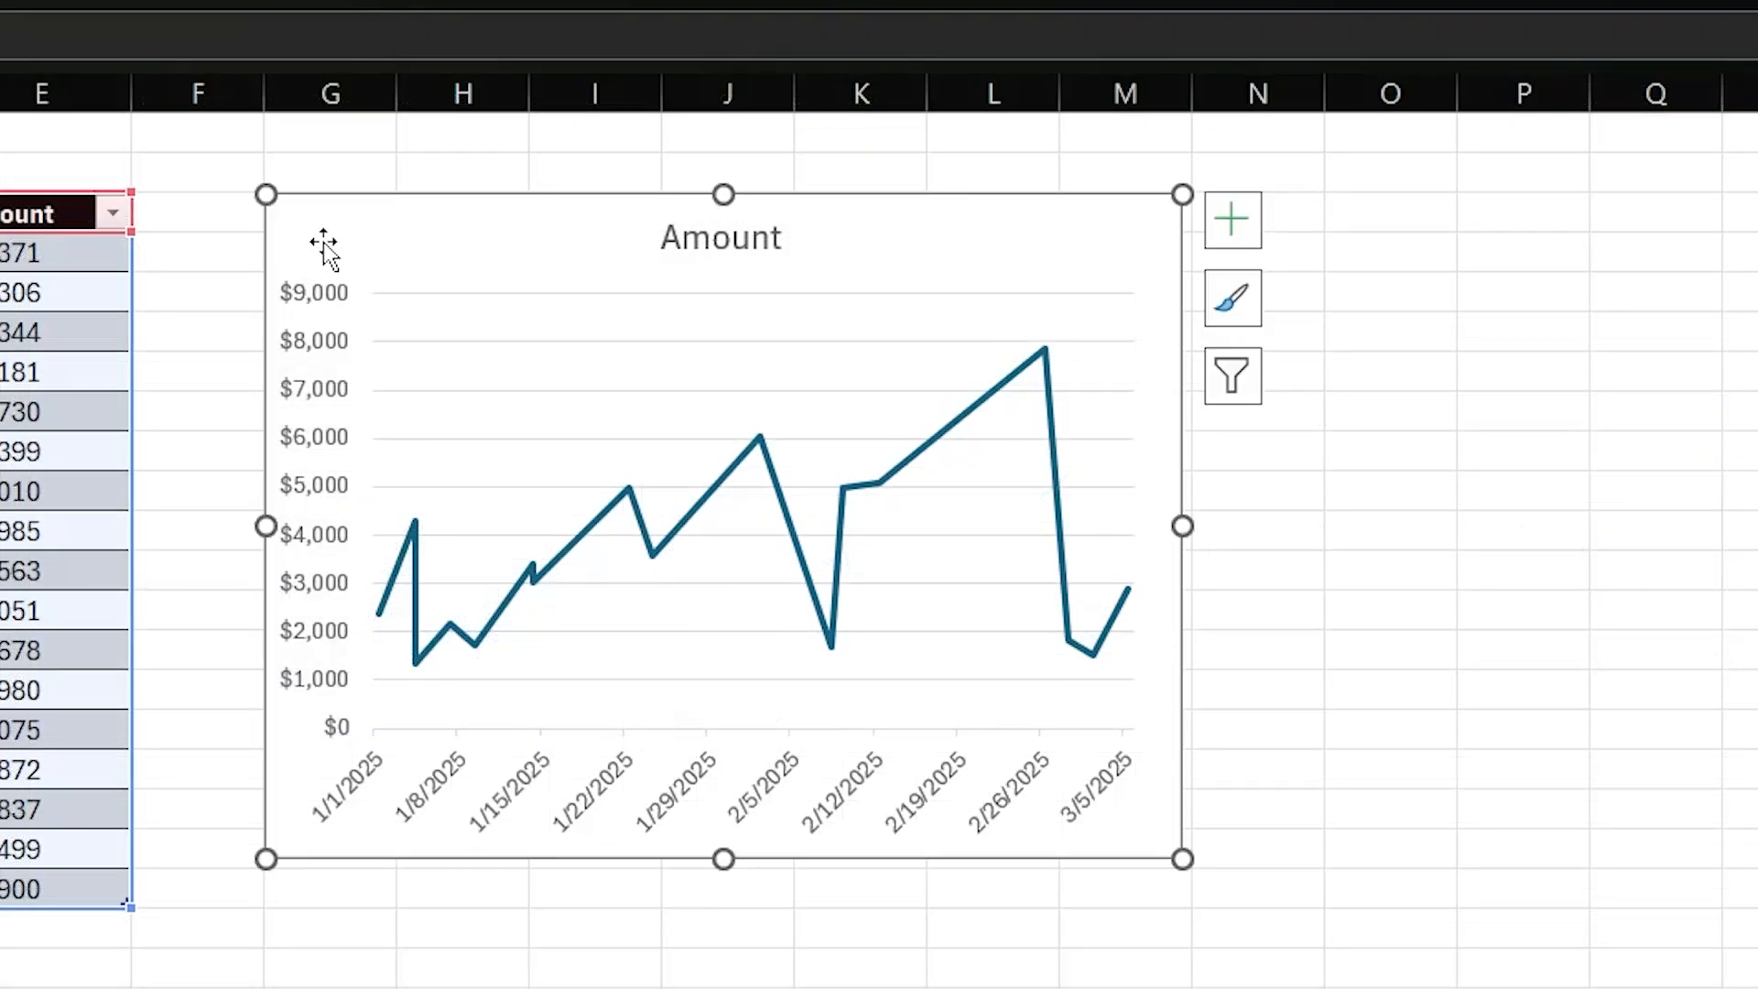
- Try axis titles on the line chart, hide its axes, and add a legend and a linear trendline
click(1230, 218)
click(1323, 313)
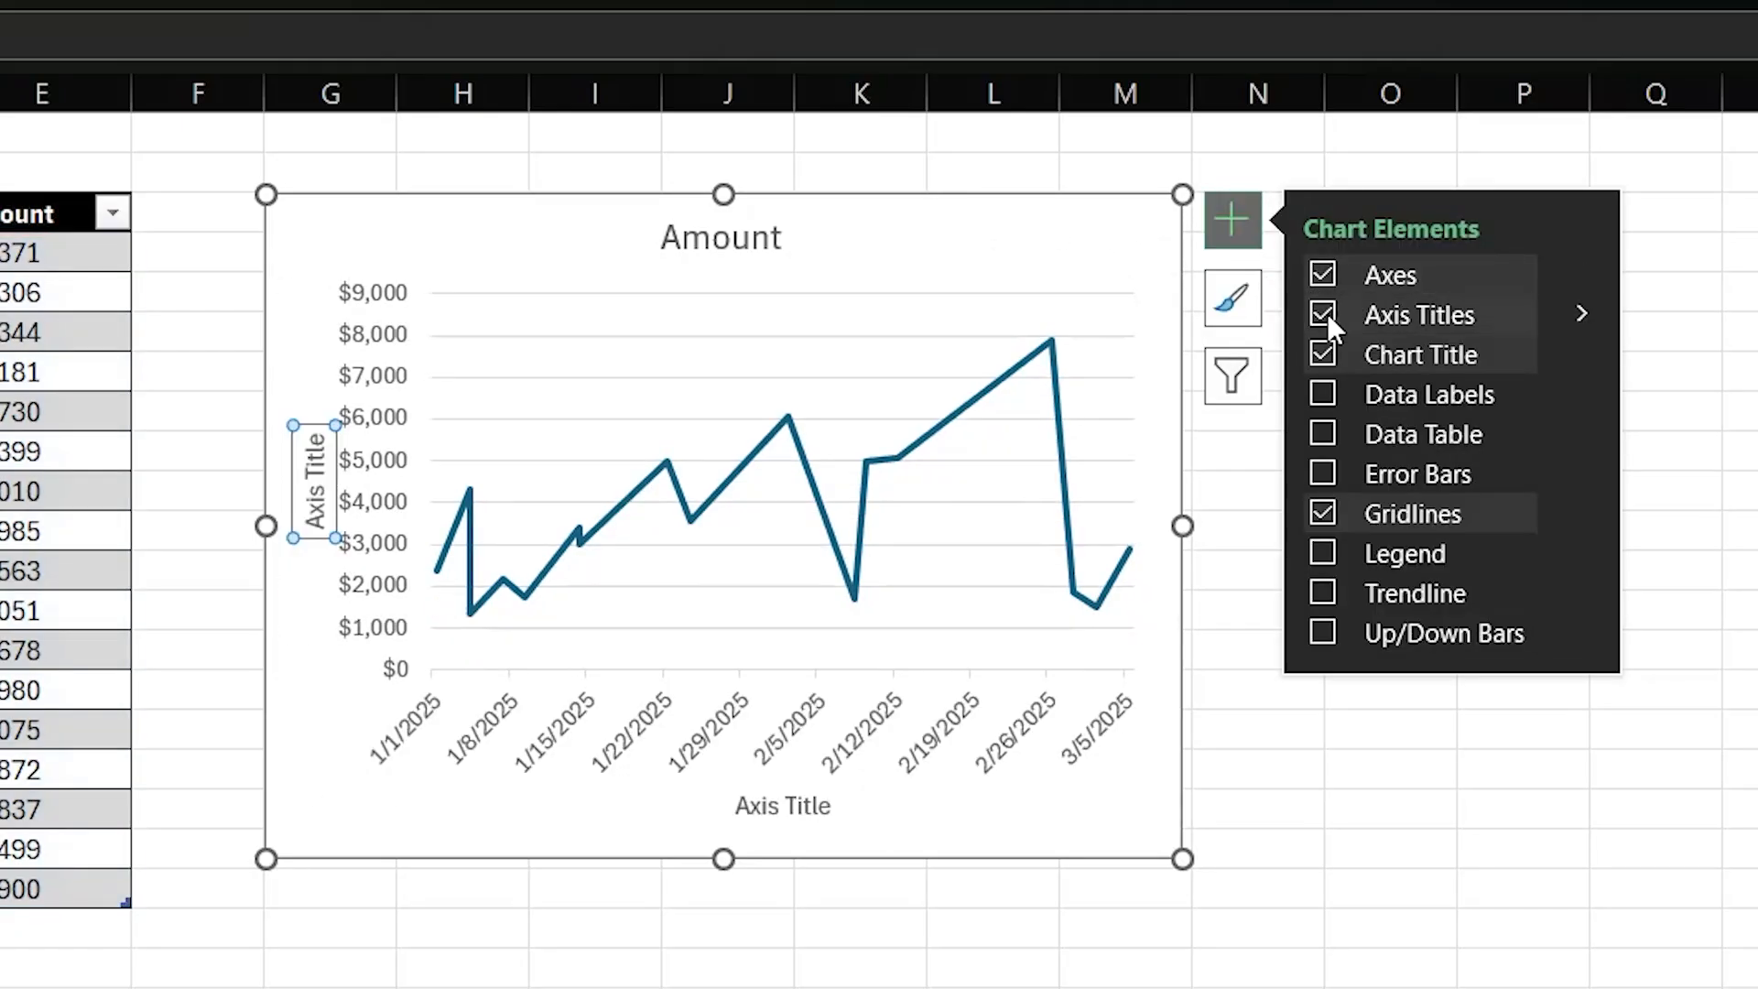
click(1321, 275)
click(1322, 314)
click(1321, 553)
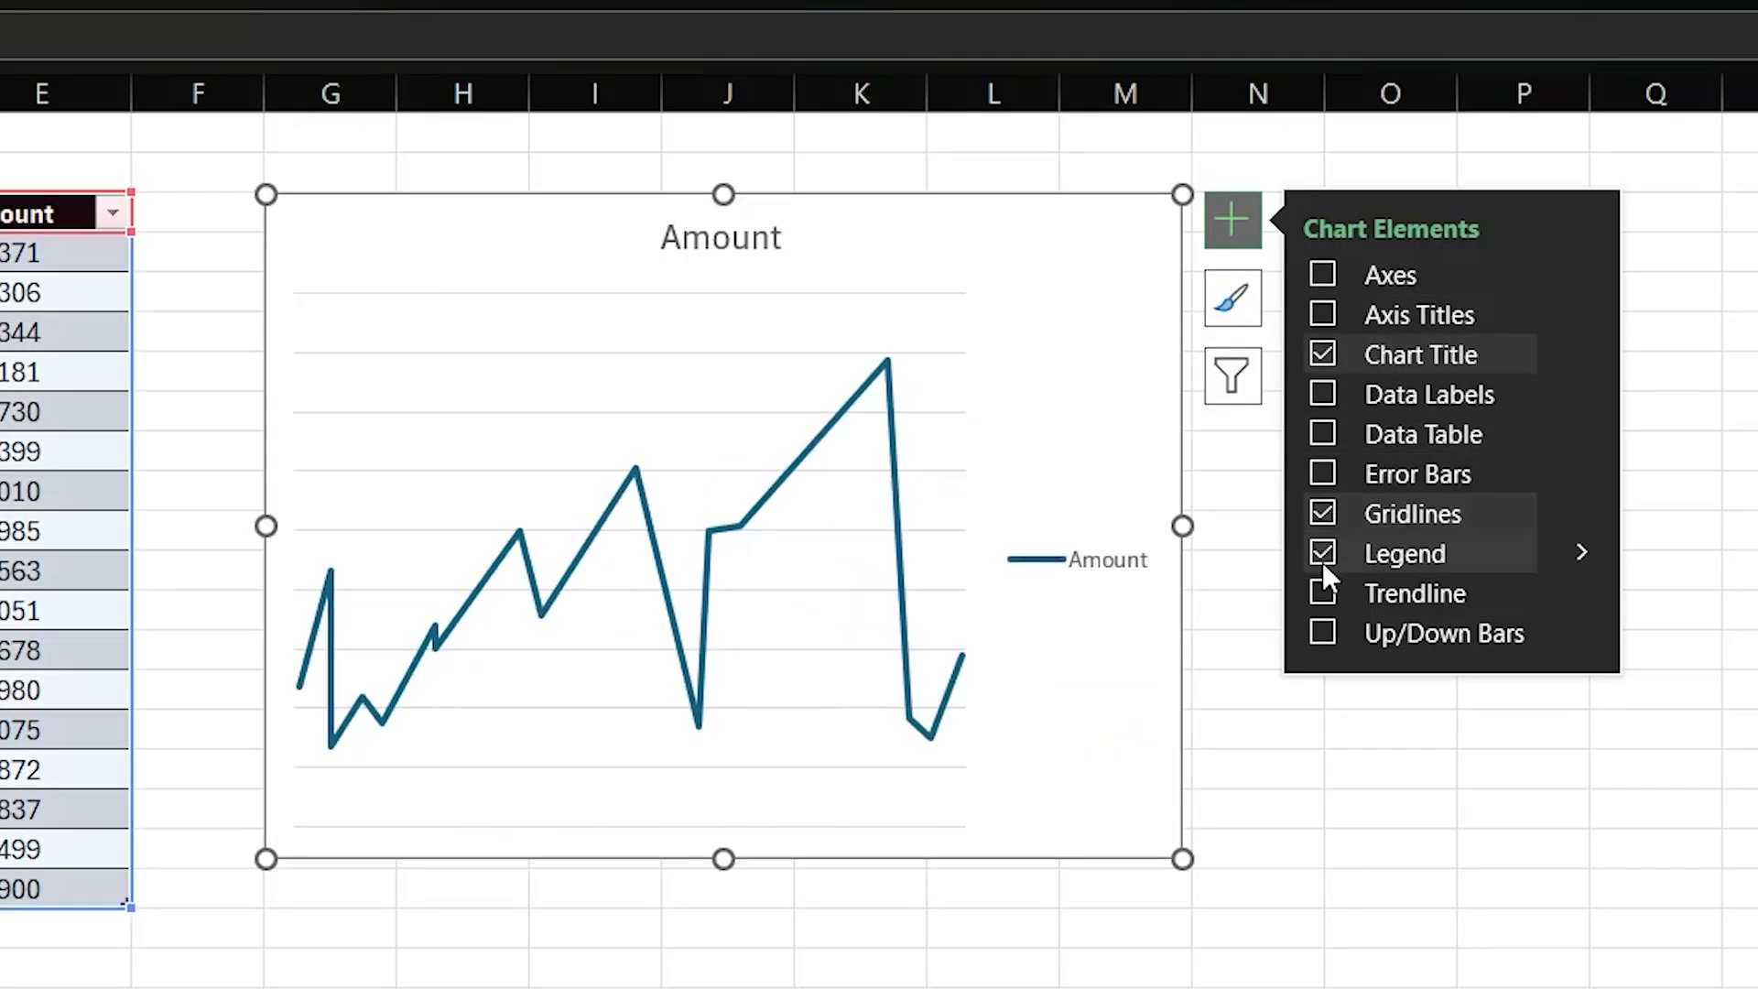
click(1322, 593)
click(1277, 746)
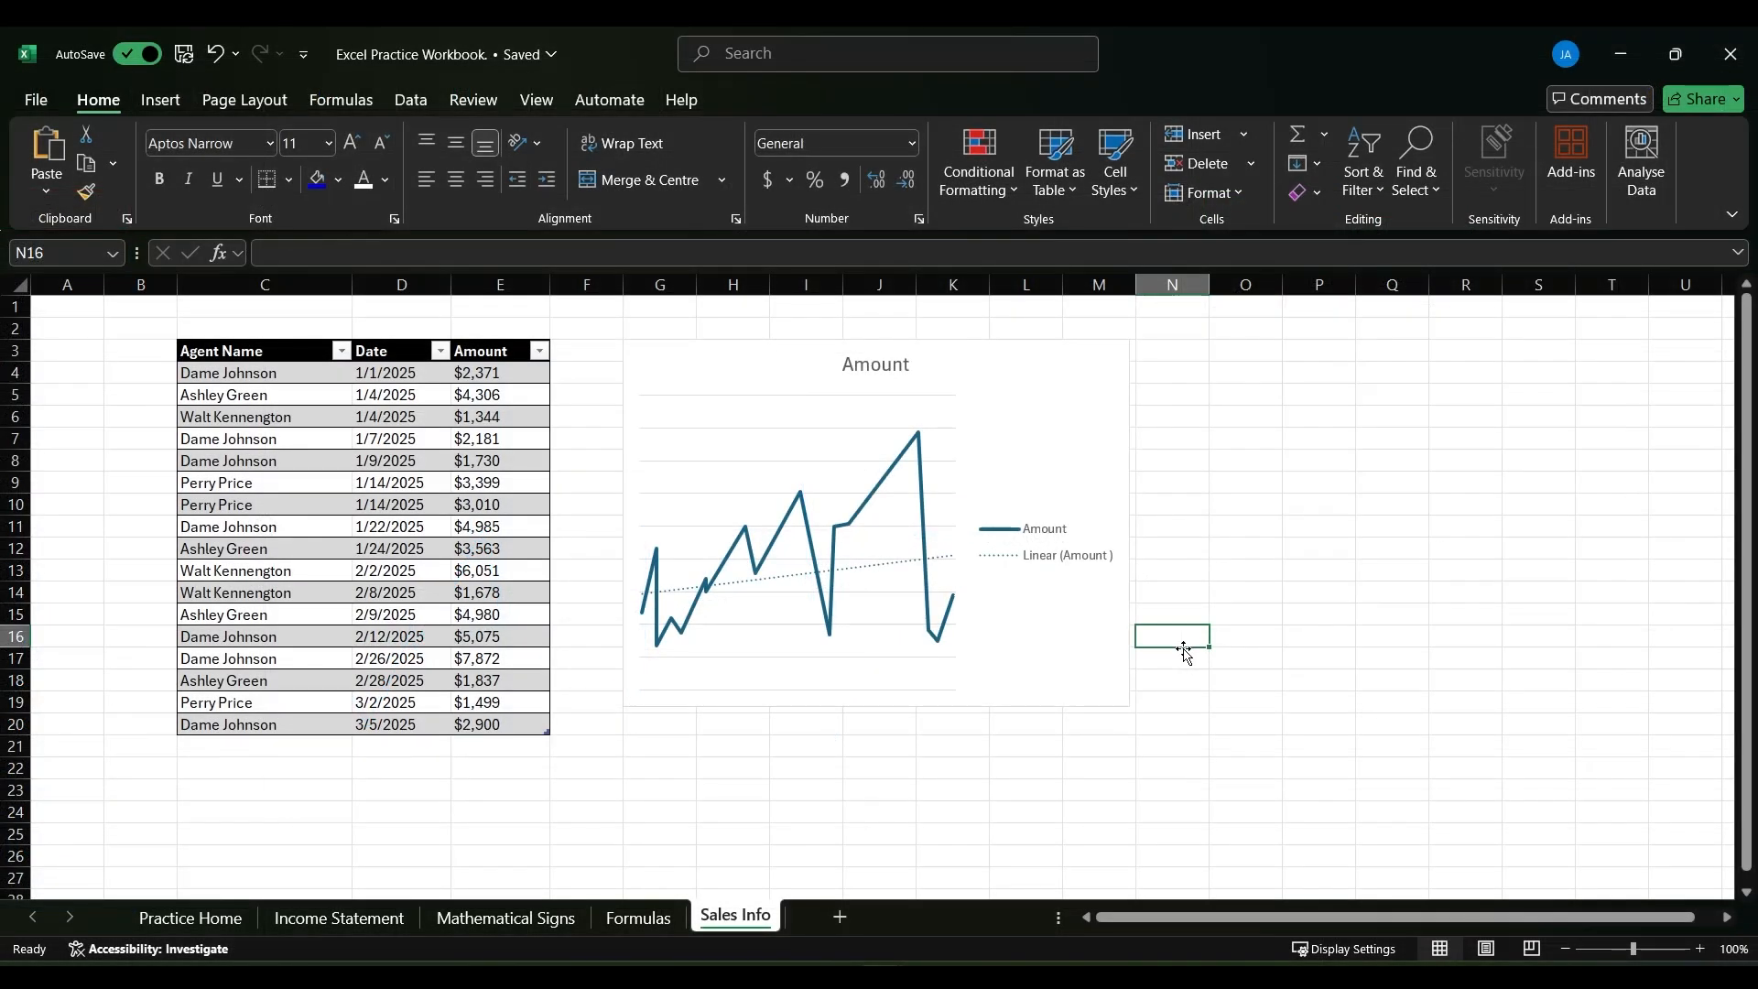
- Try the dark blue chart style with a colourful palette on the line chart
click(1069, 434)
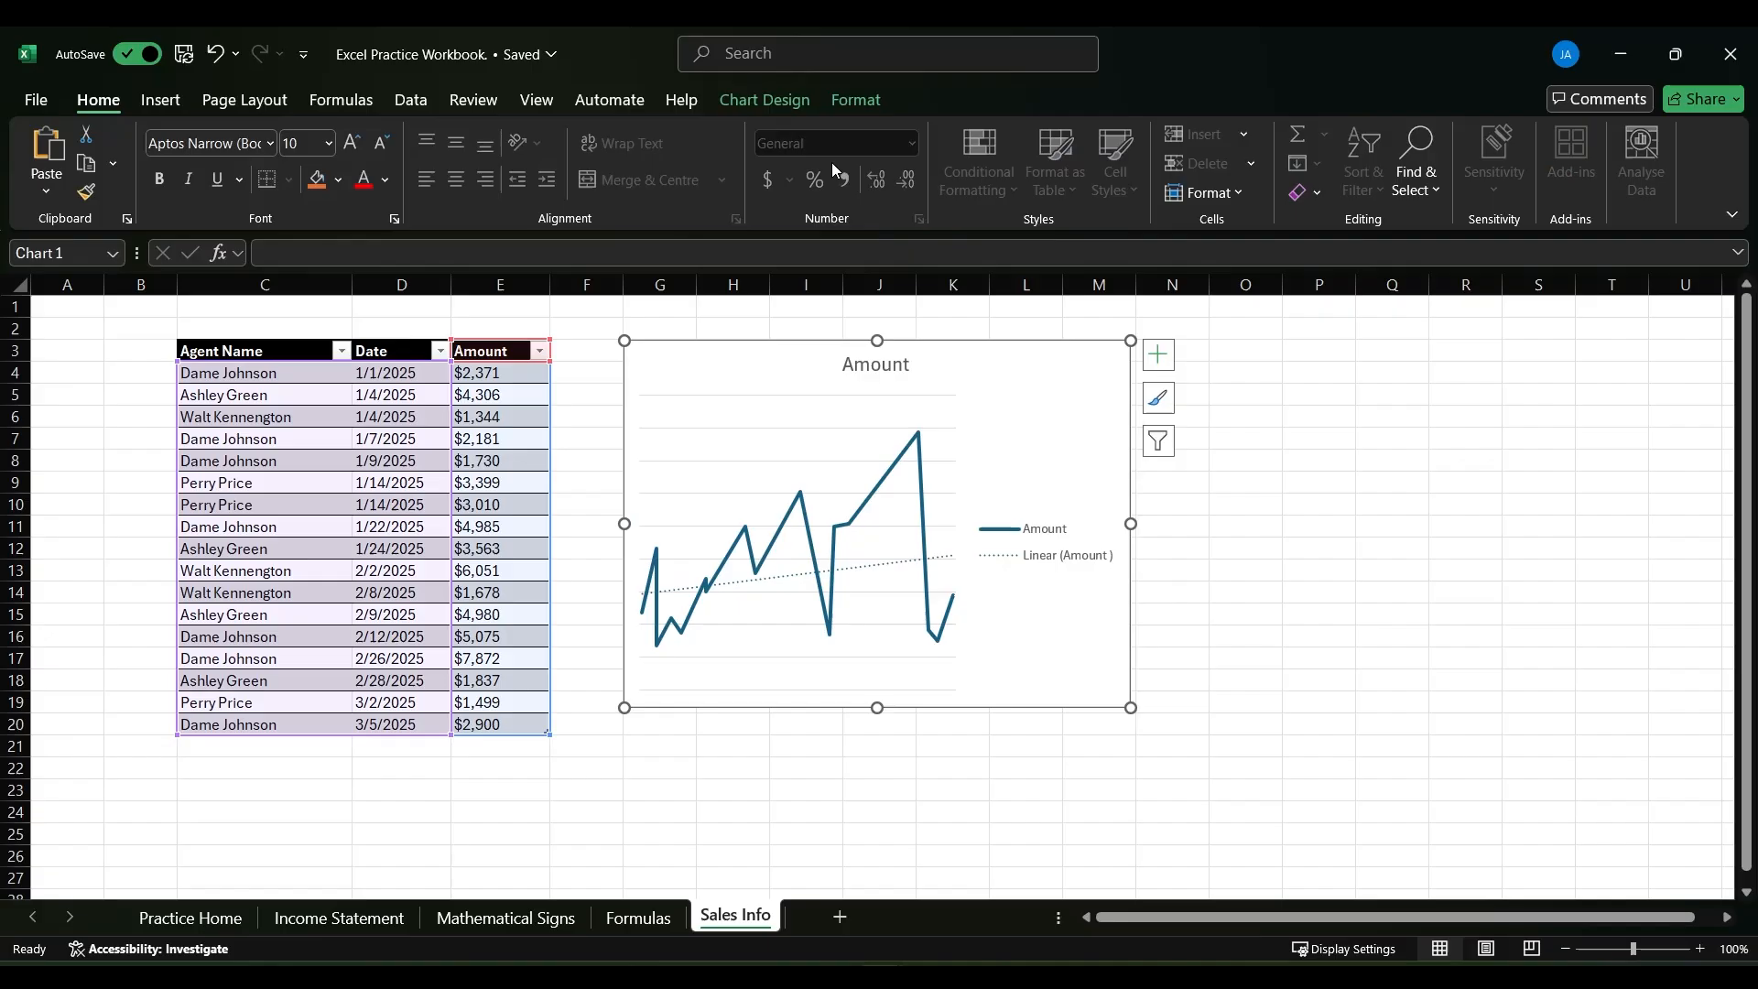
click(765, 99)
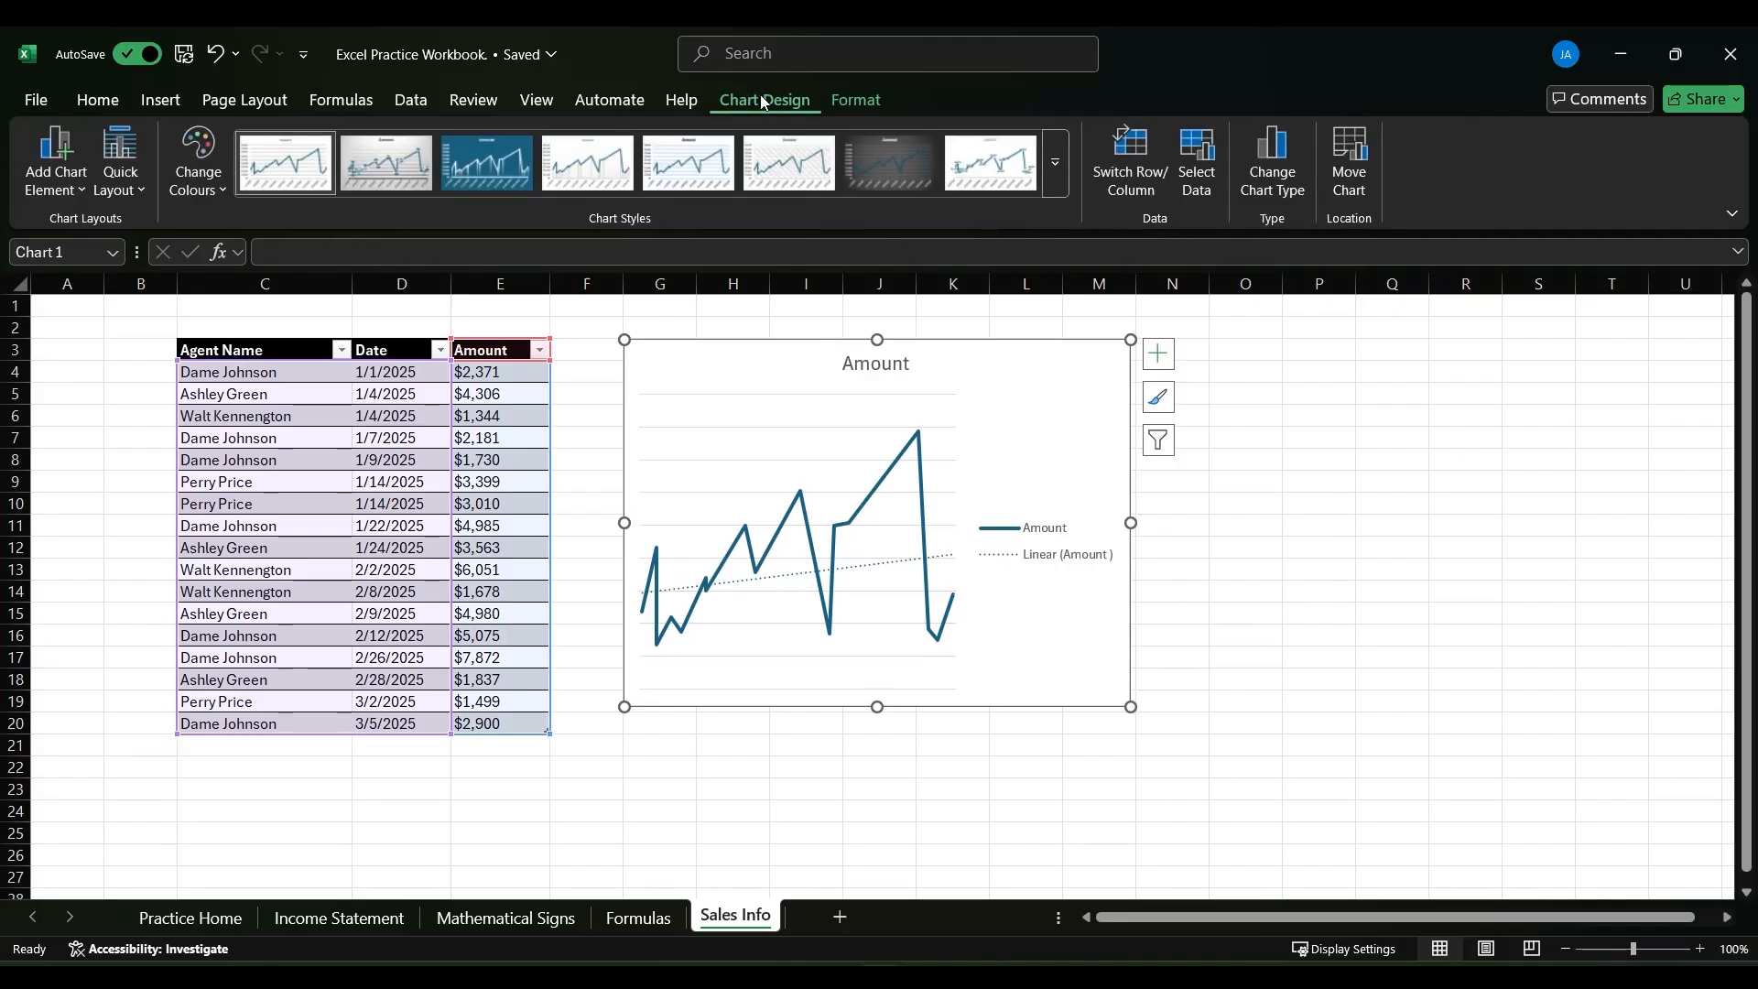
click(499, 174)
click(198, 163)
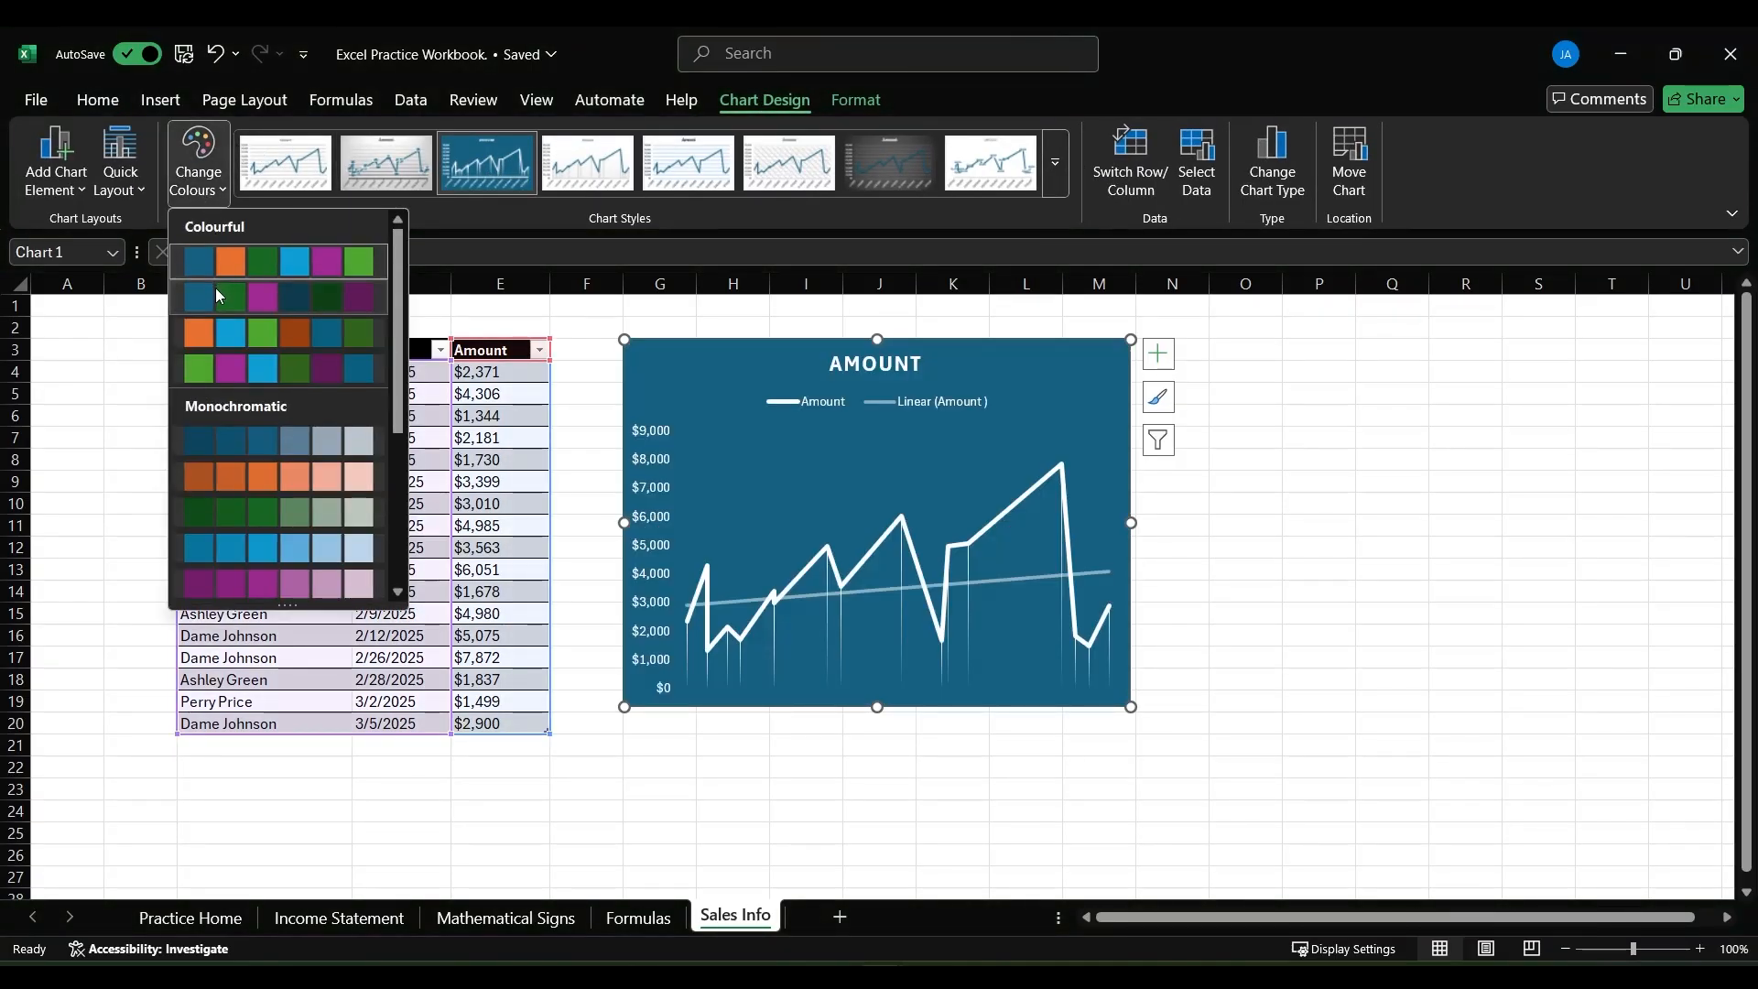
click(216, 284)
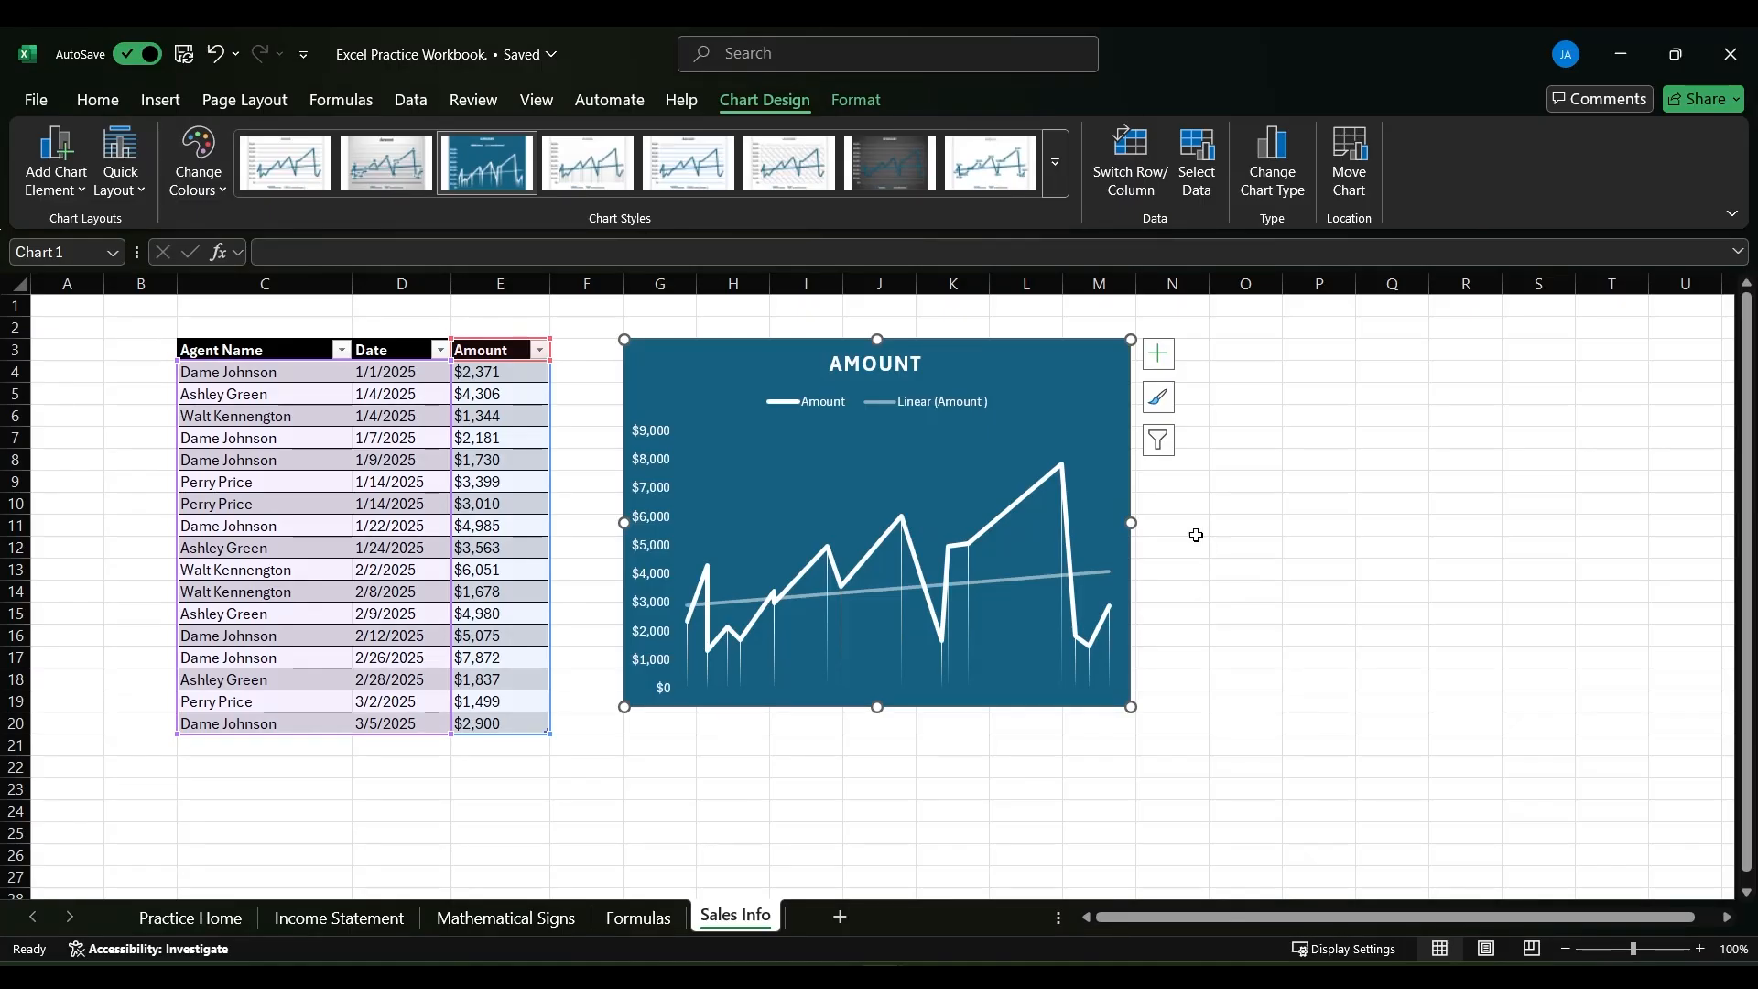
- Try formatting the chart area with no fill and a solid line border, and view its text options
double_click(1069, 371)
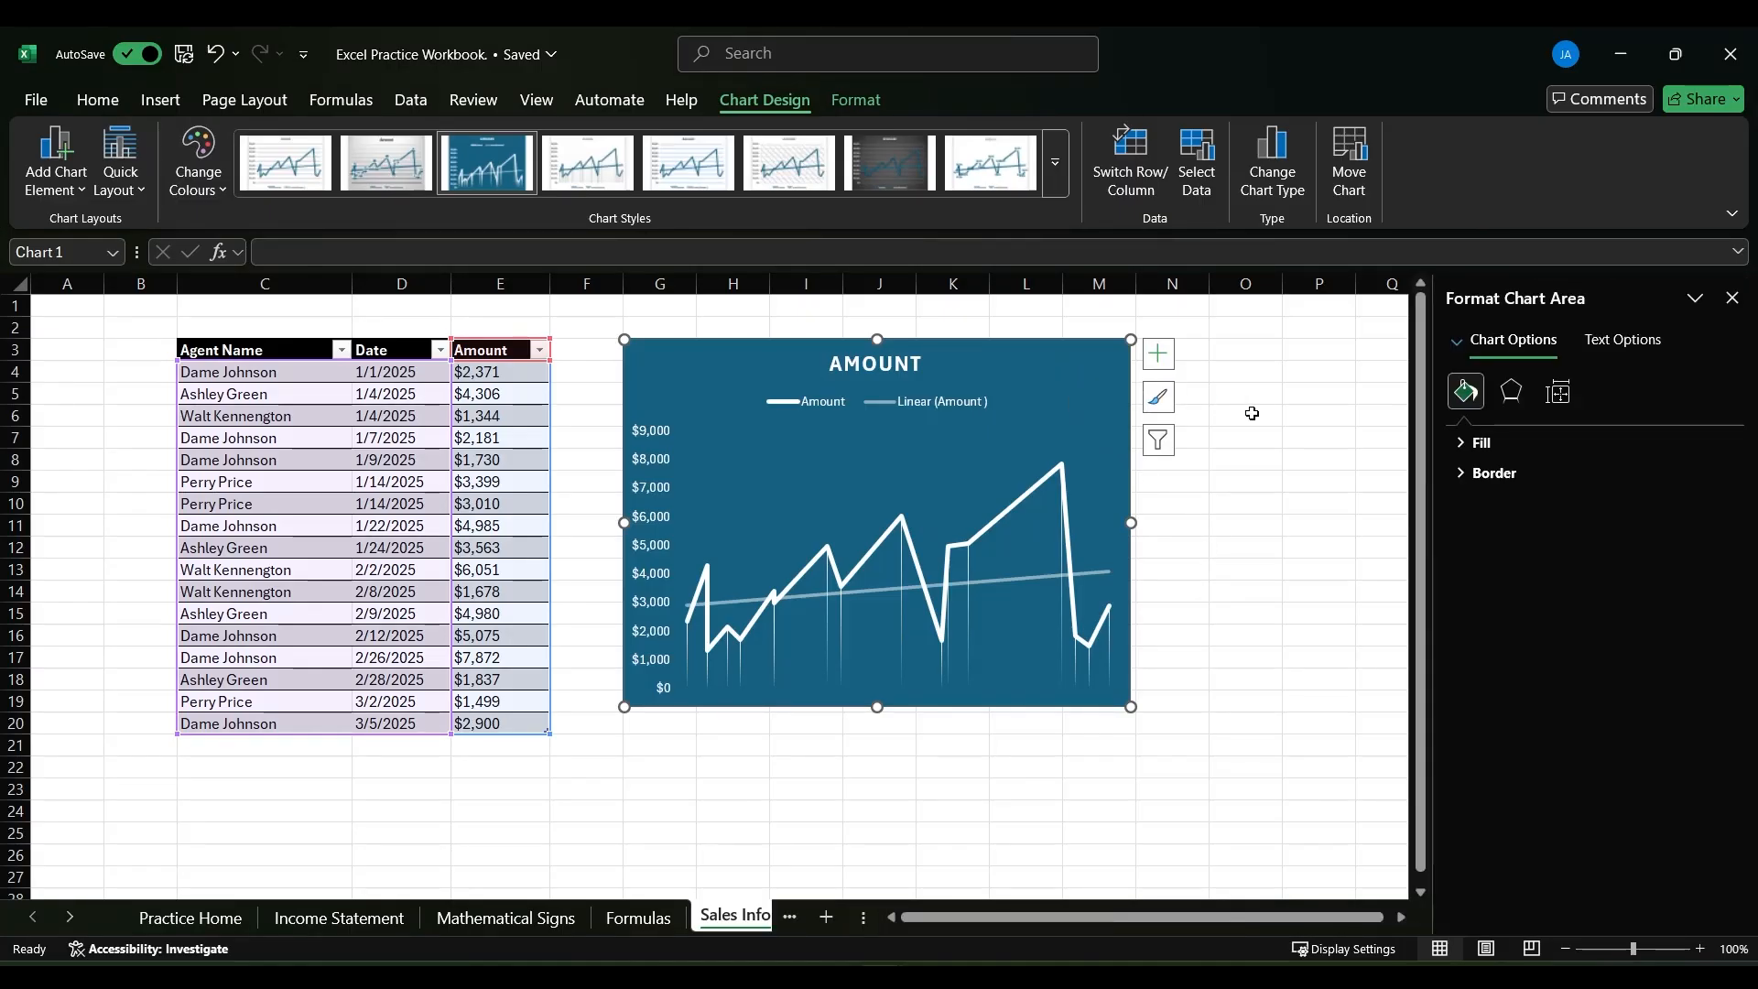
click(1478, 443)
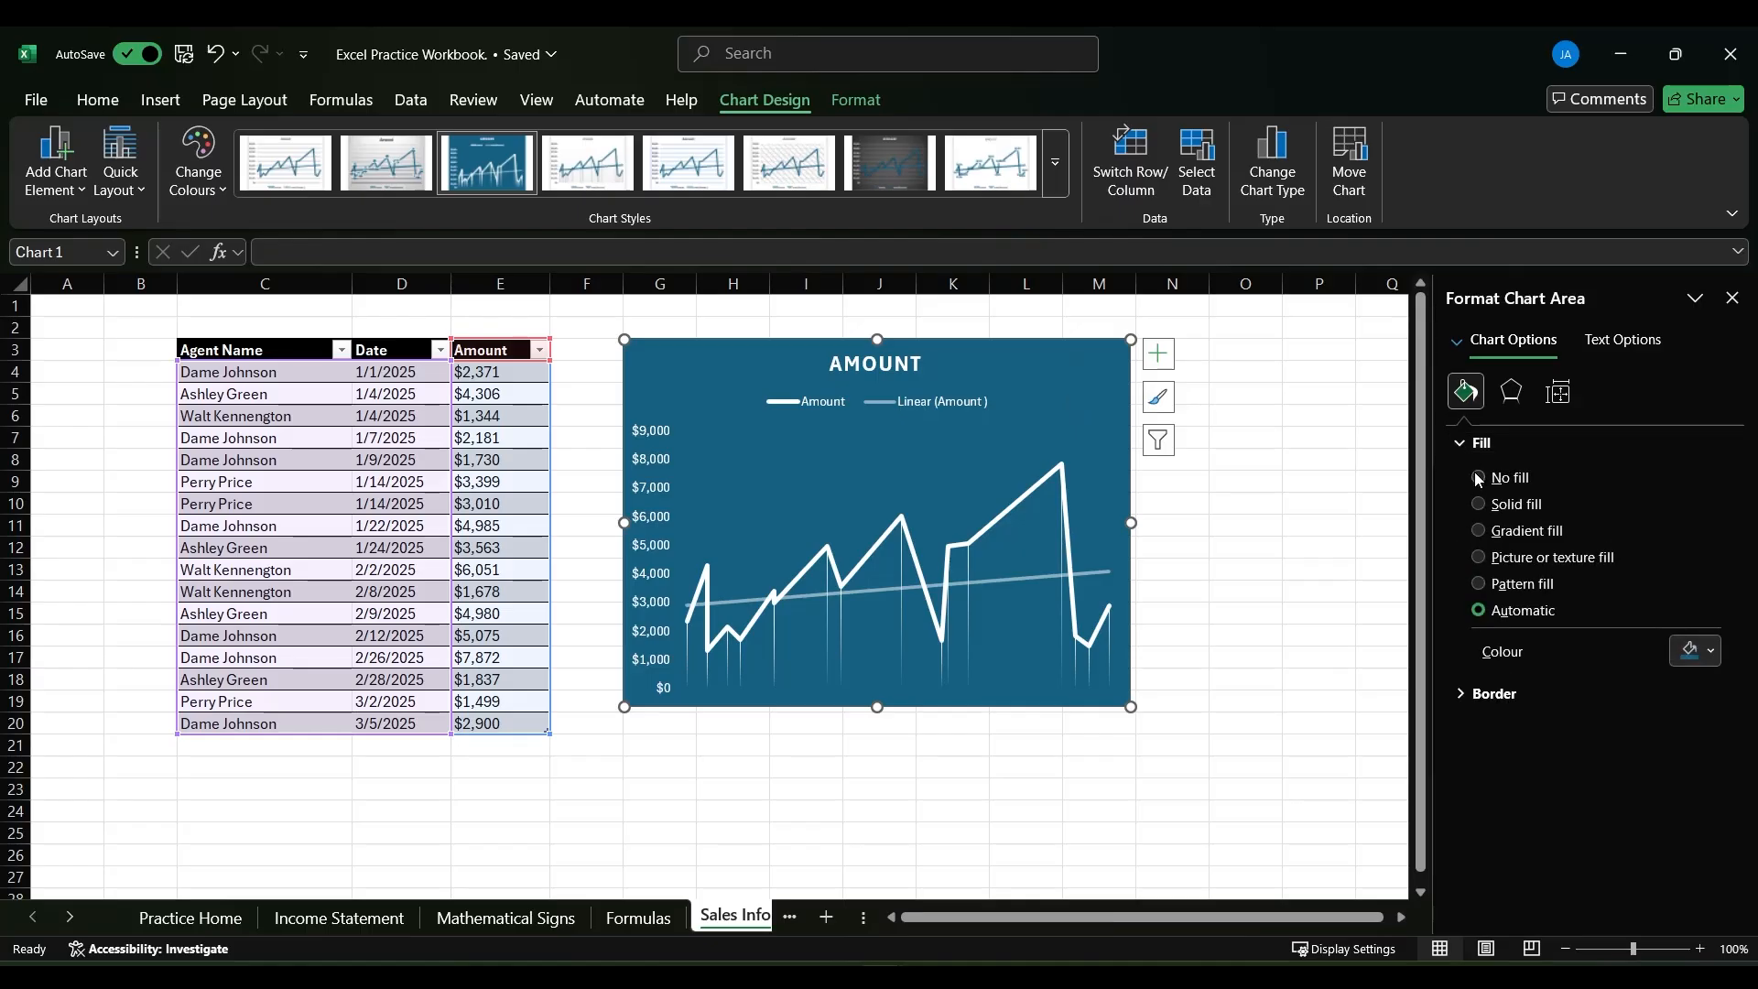
click(1475, 476)
click(1459, 648)
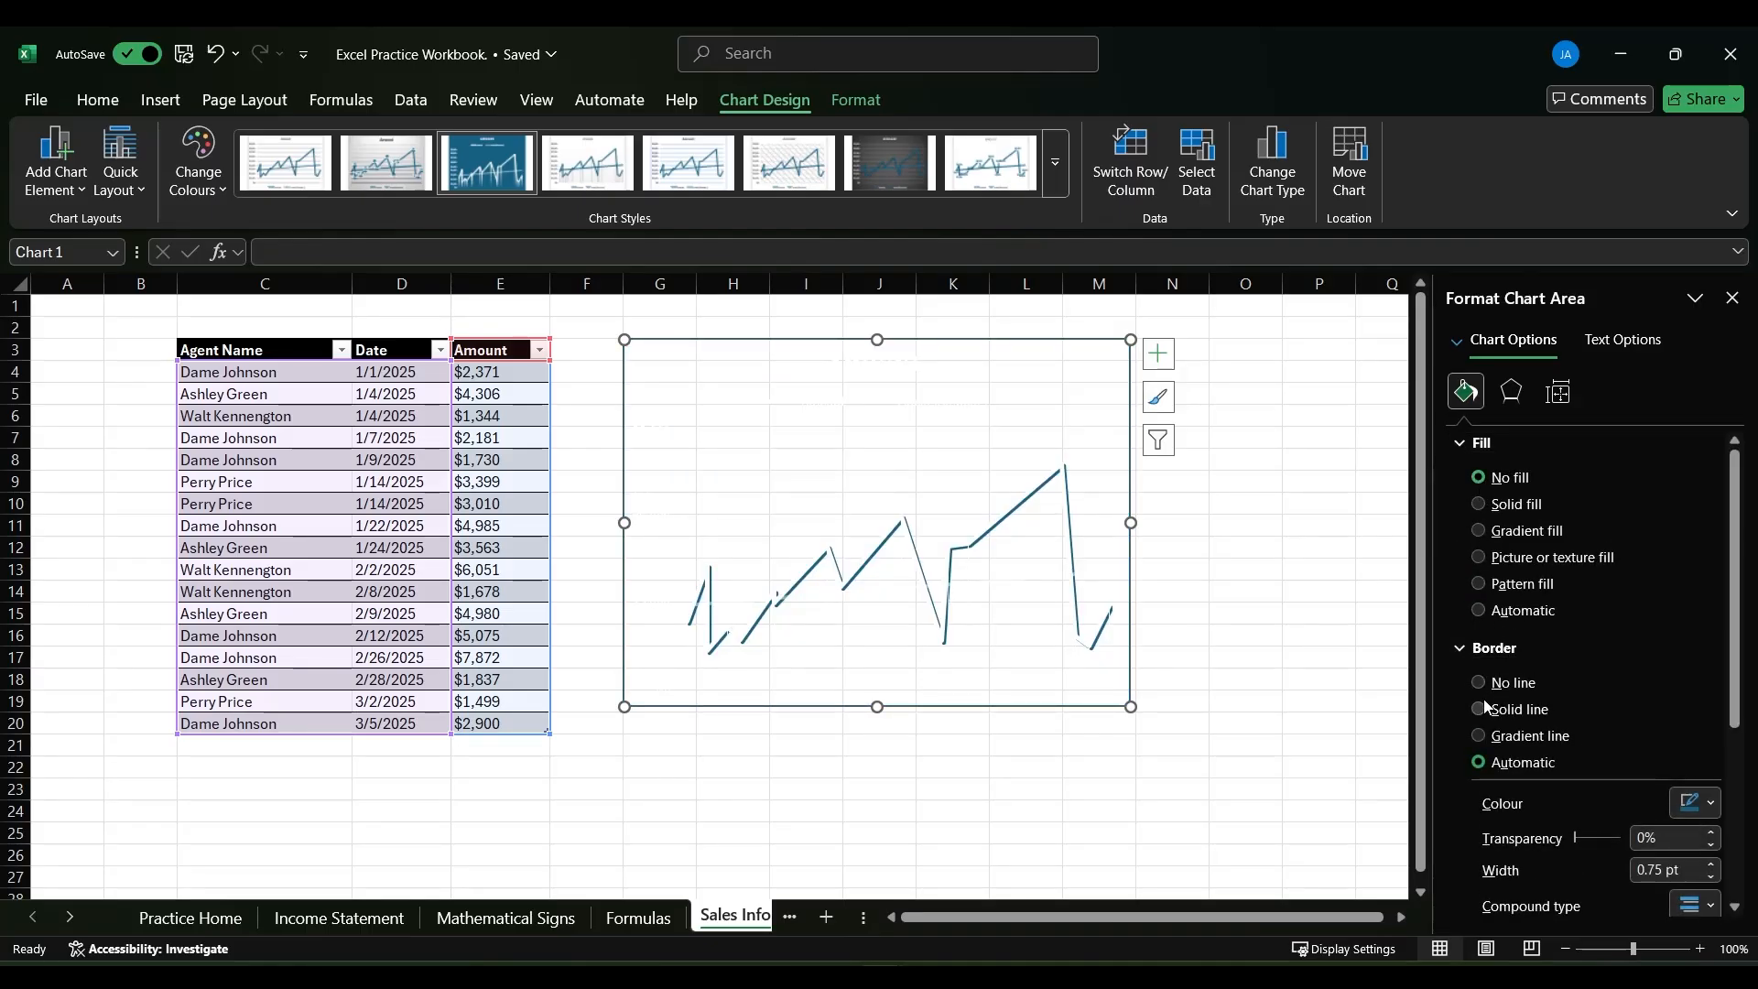
click(1480, 709)
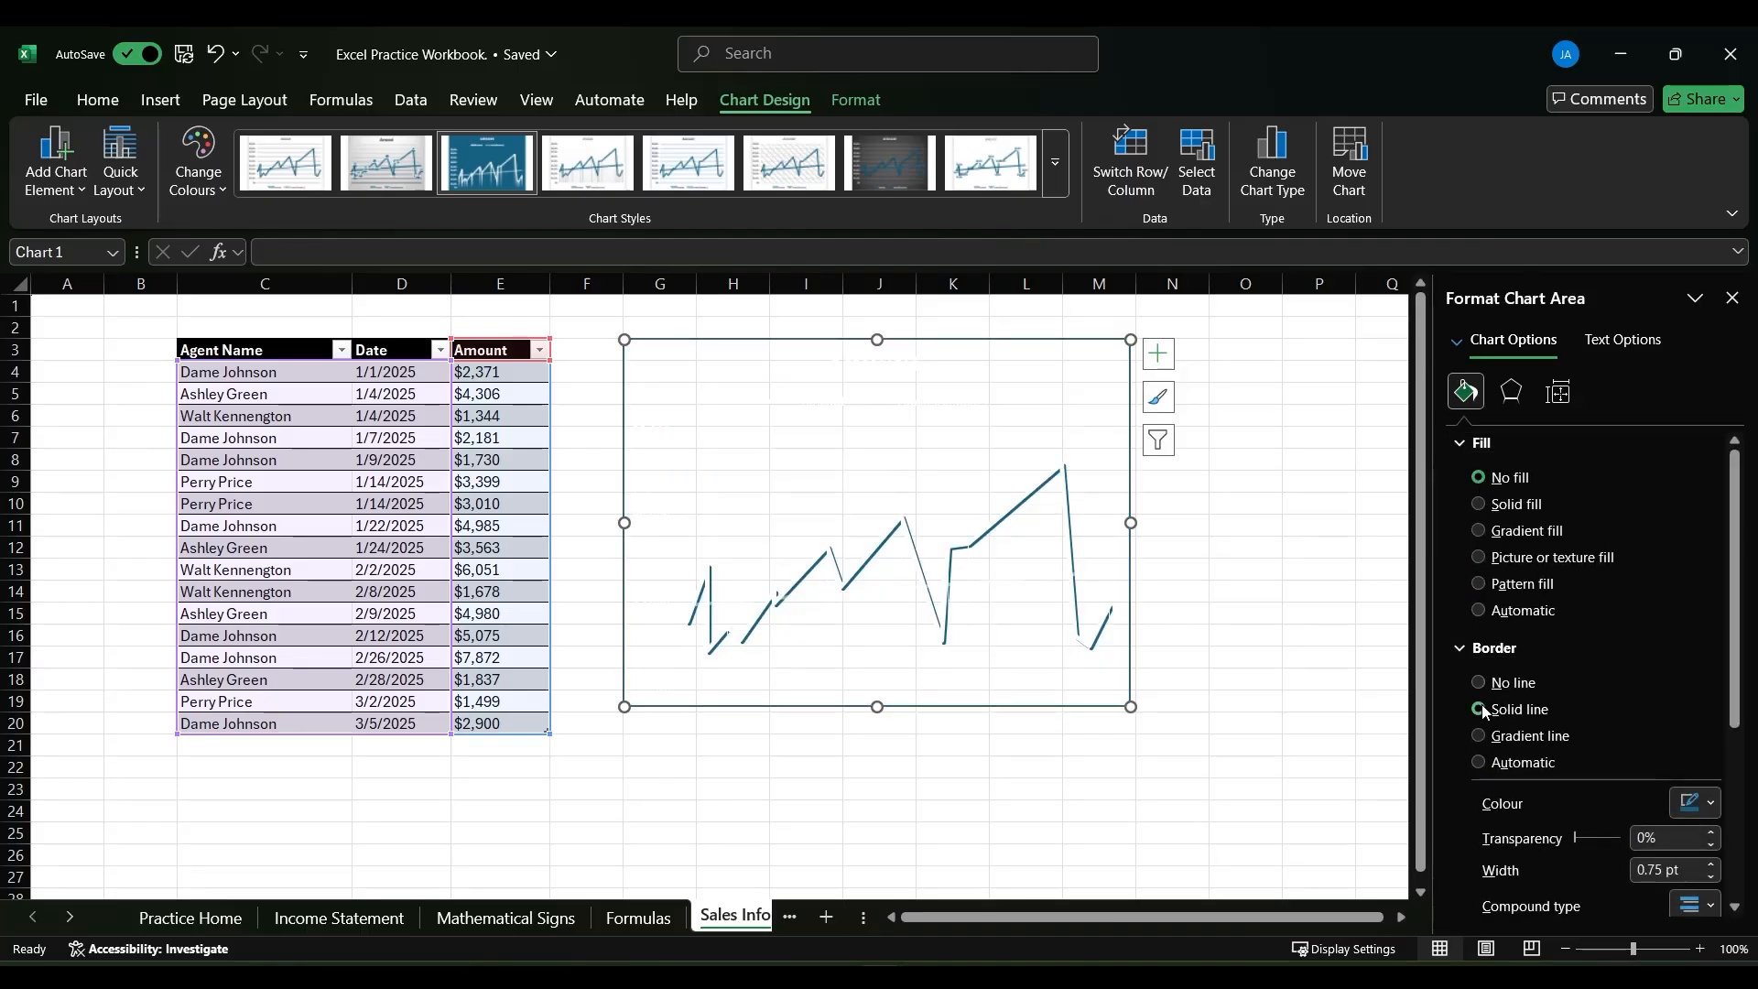
click(1617, 344)
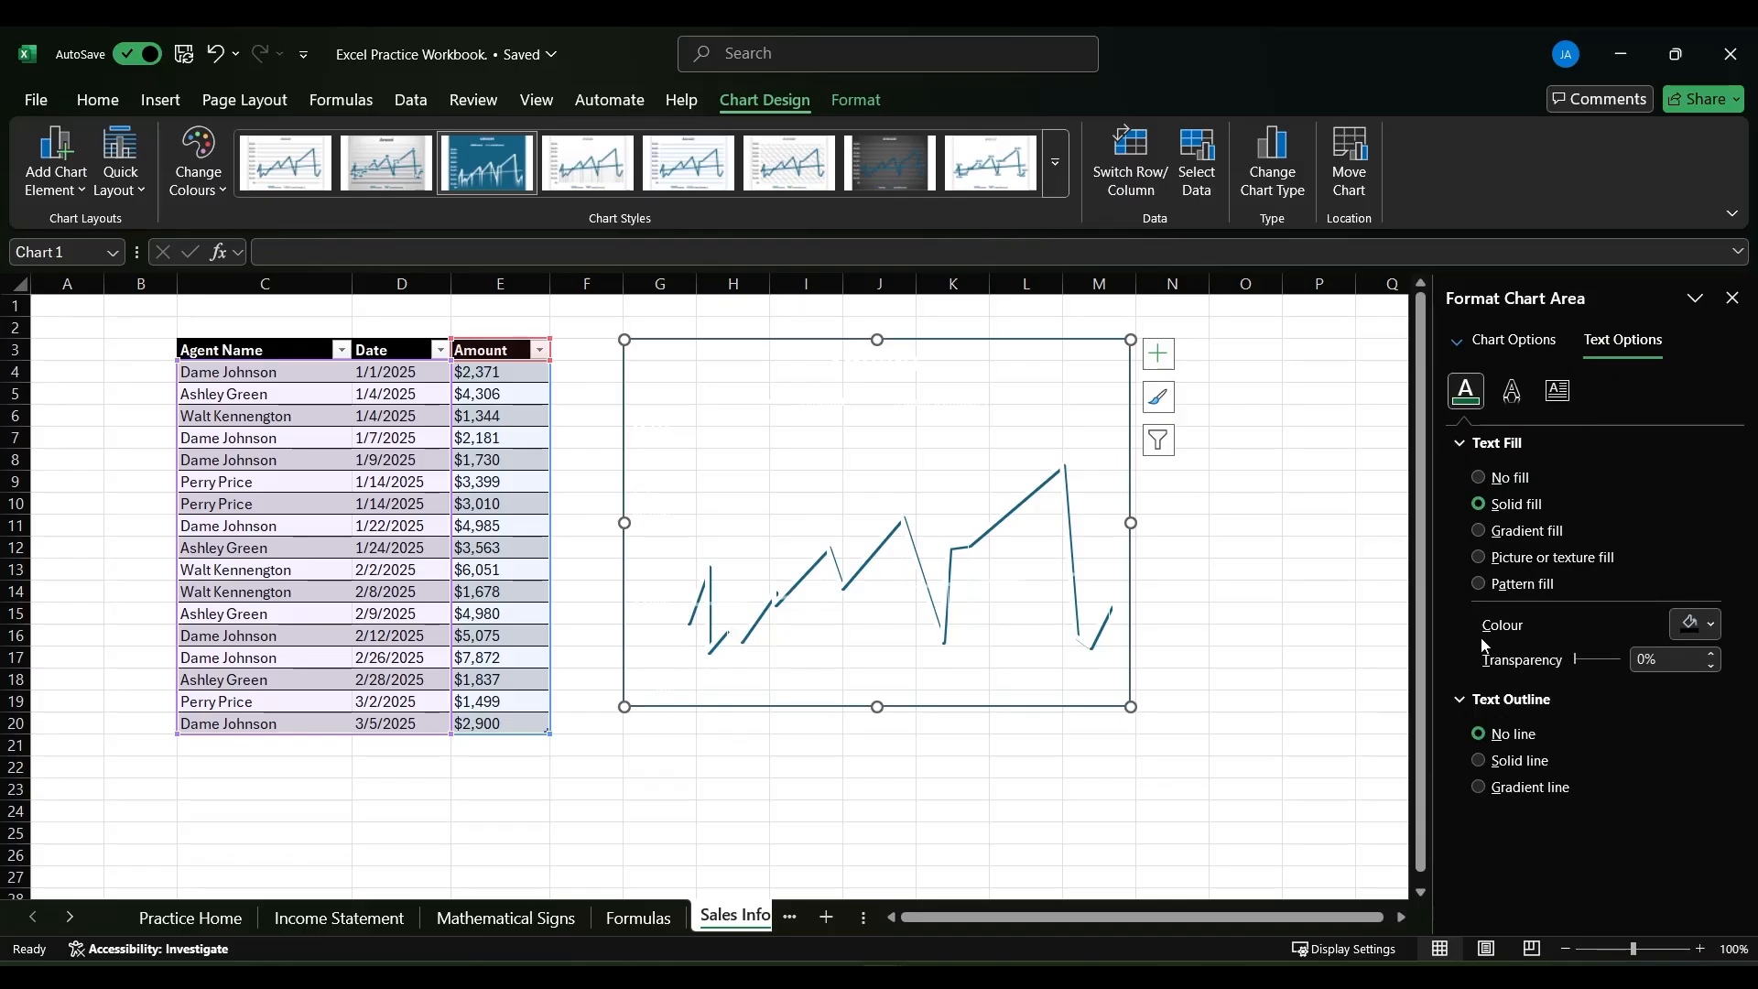
click(1244, 543)
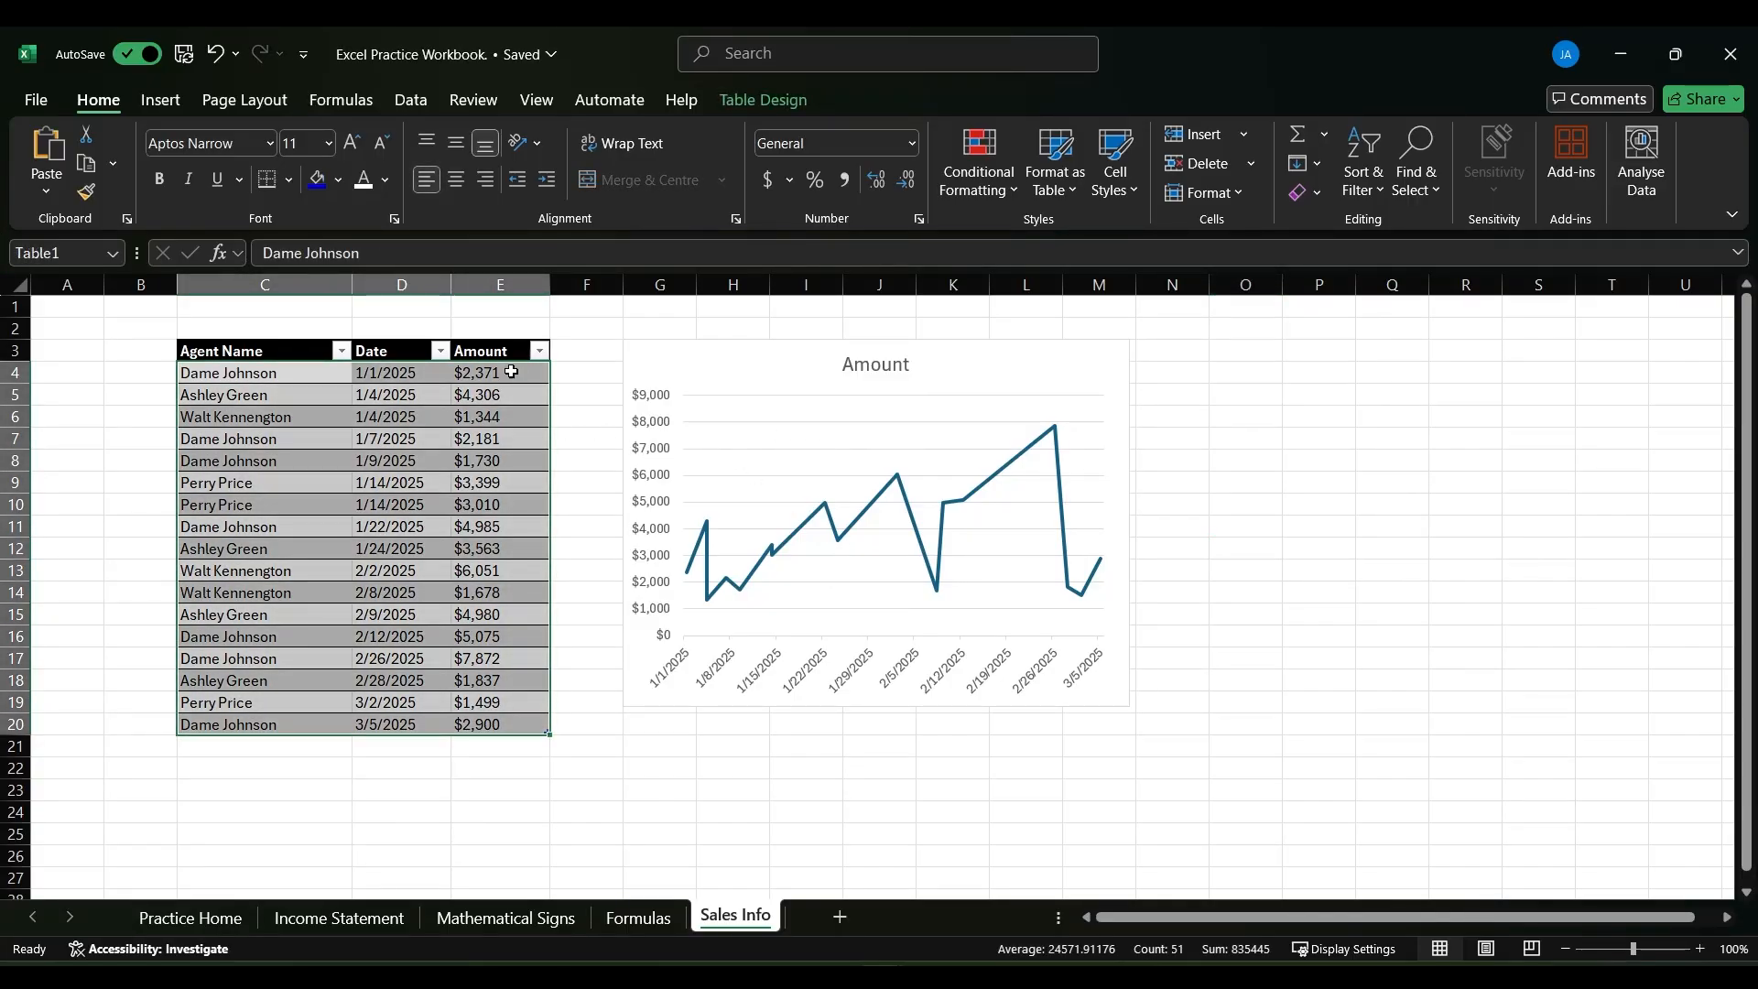
- Add a Greater Than 3500 conditional formatting rule to the Amount values in E4:E20, using Light Red Fill with Dark Red Text
click(512, 377)
key(ctrl+shift+Down)
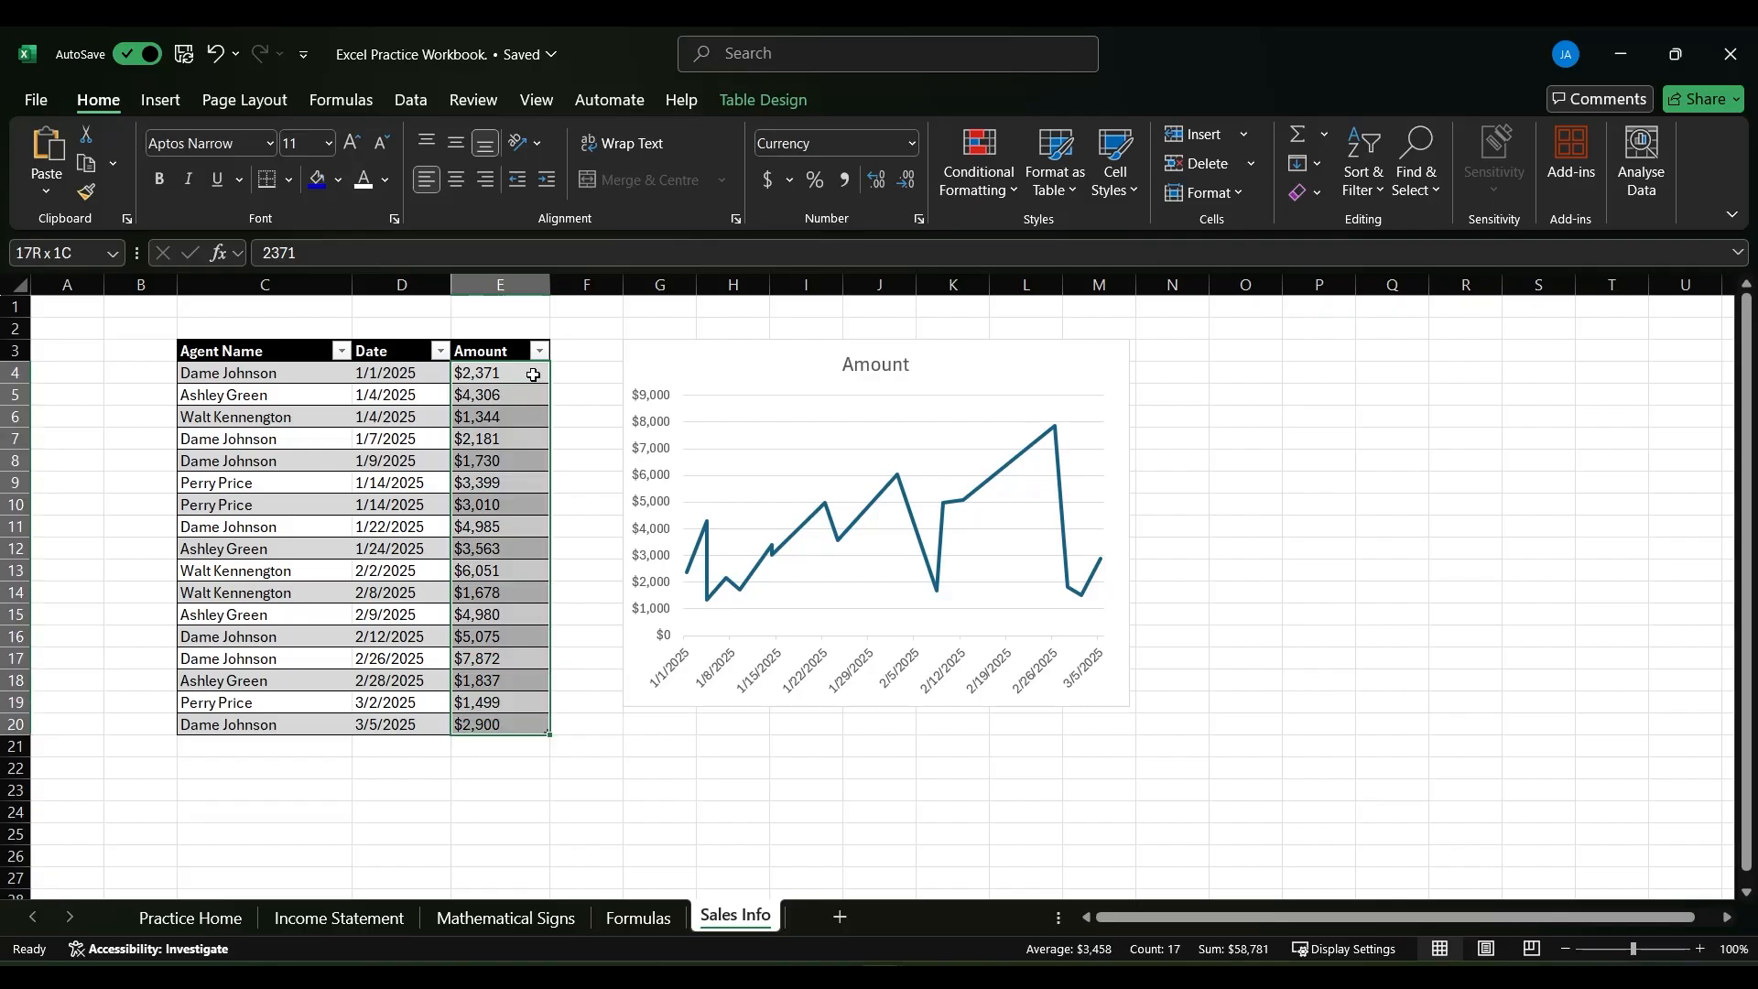
key(alt)
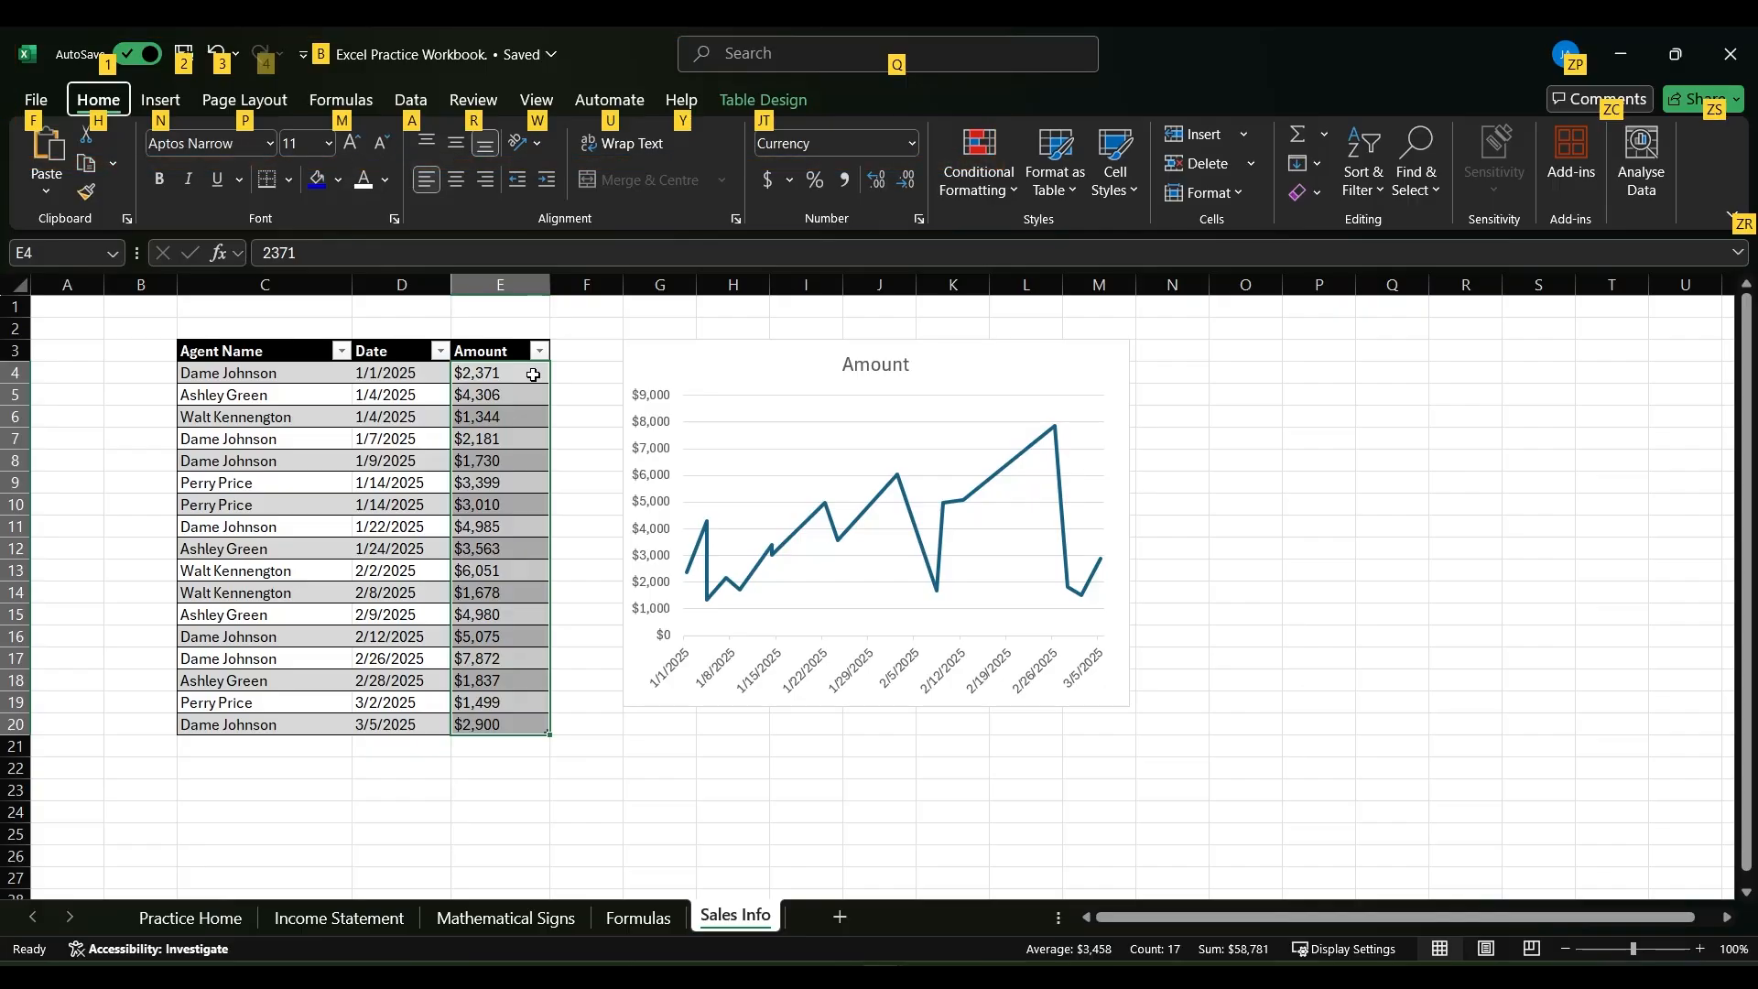
key(h)
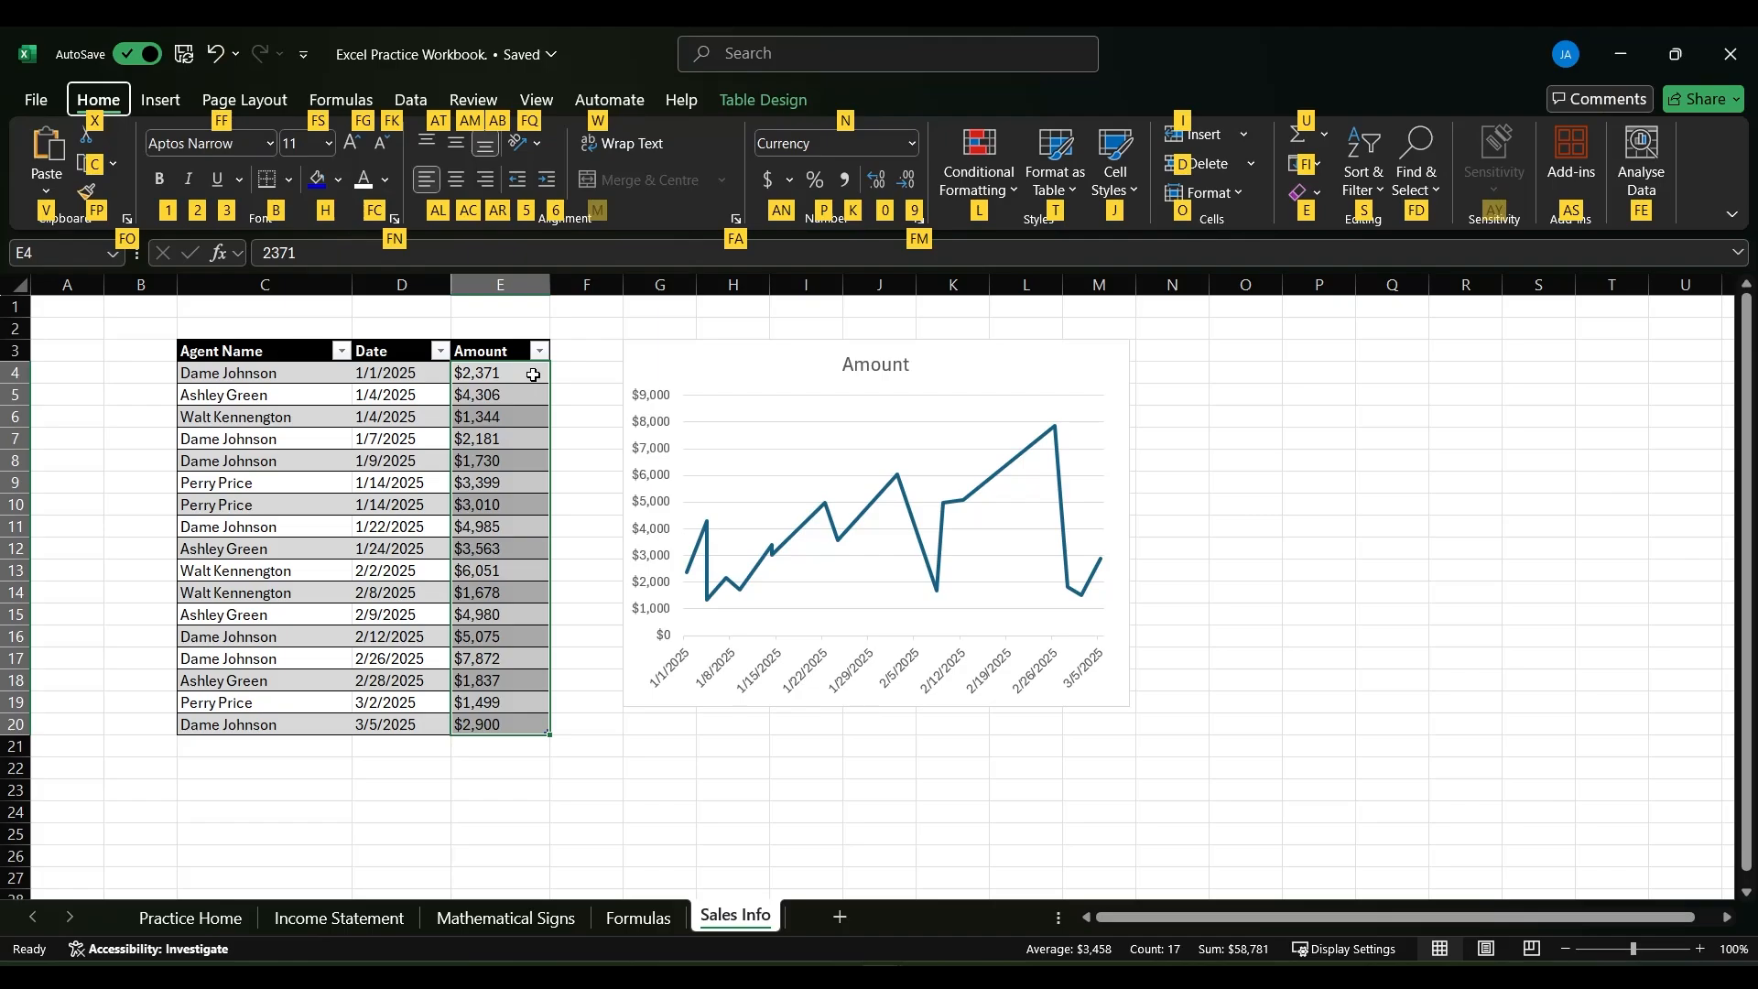
key(l)
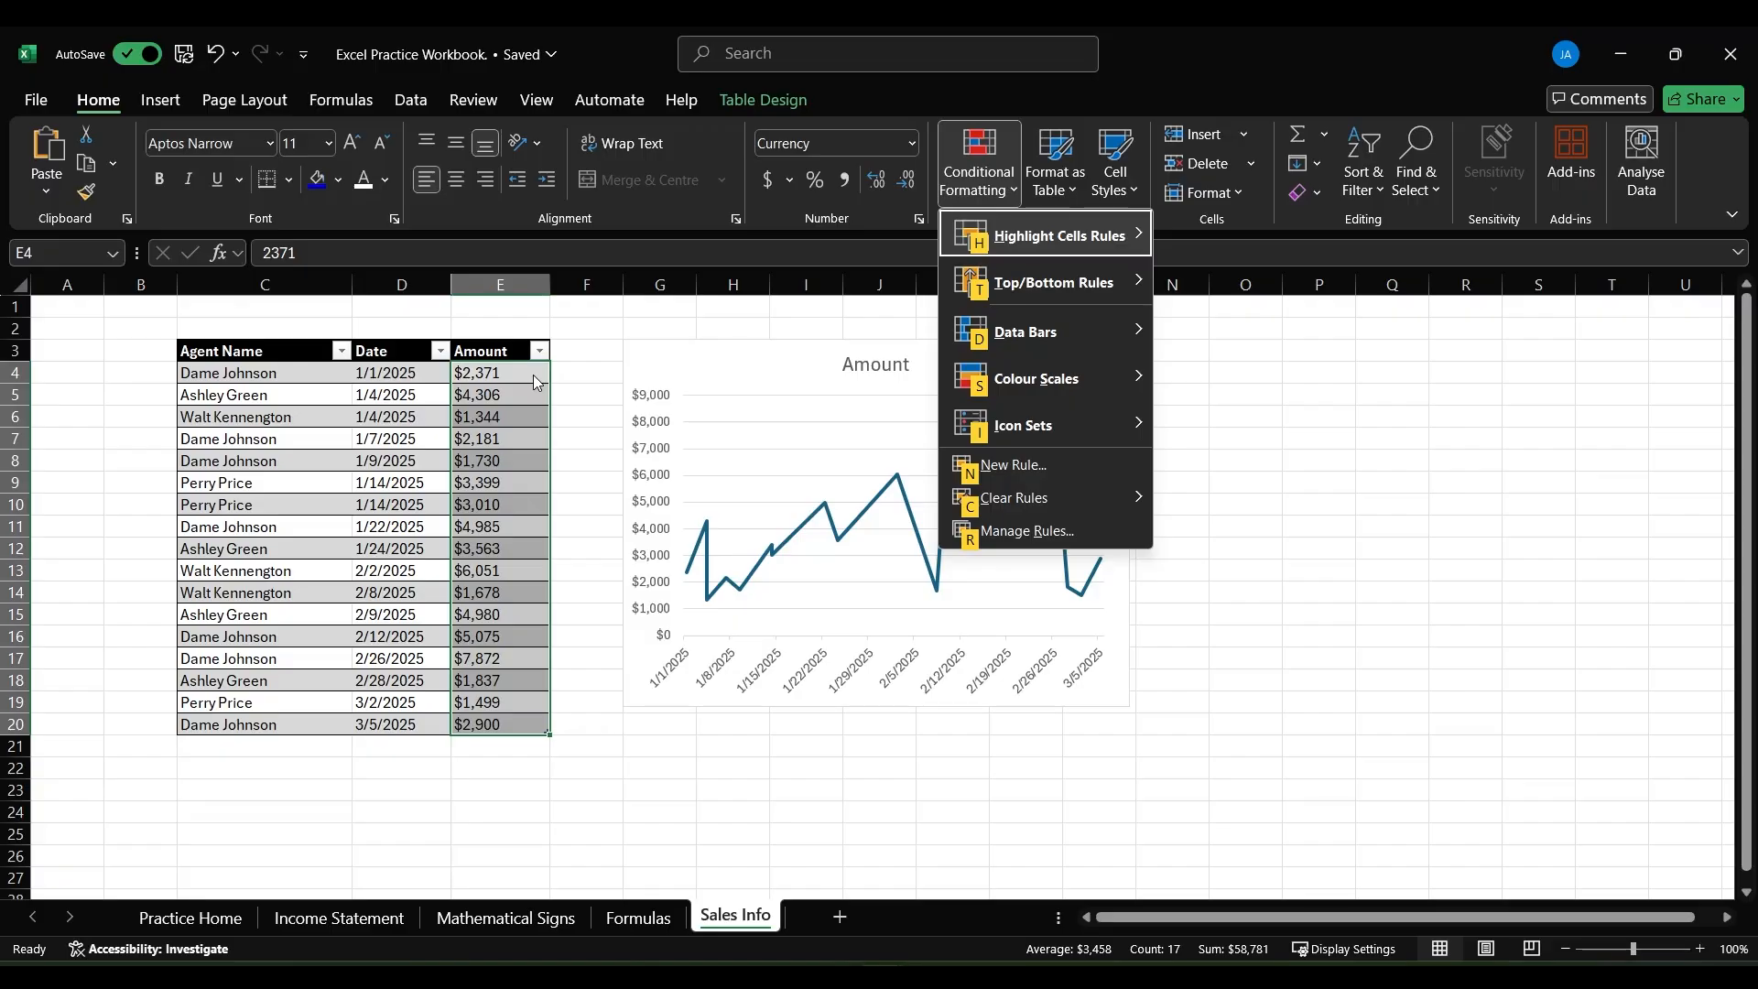
key(h)
key(Escape)
key(Escape)
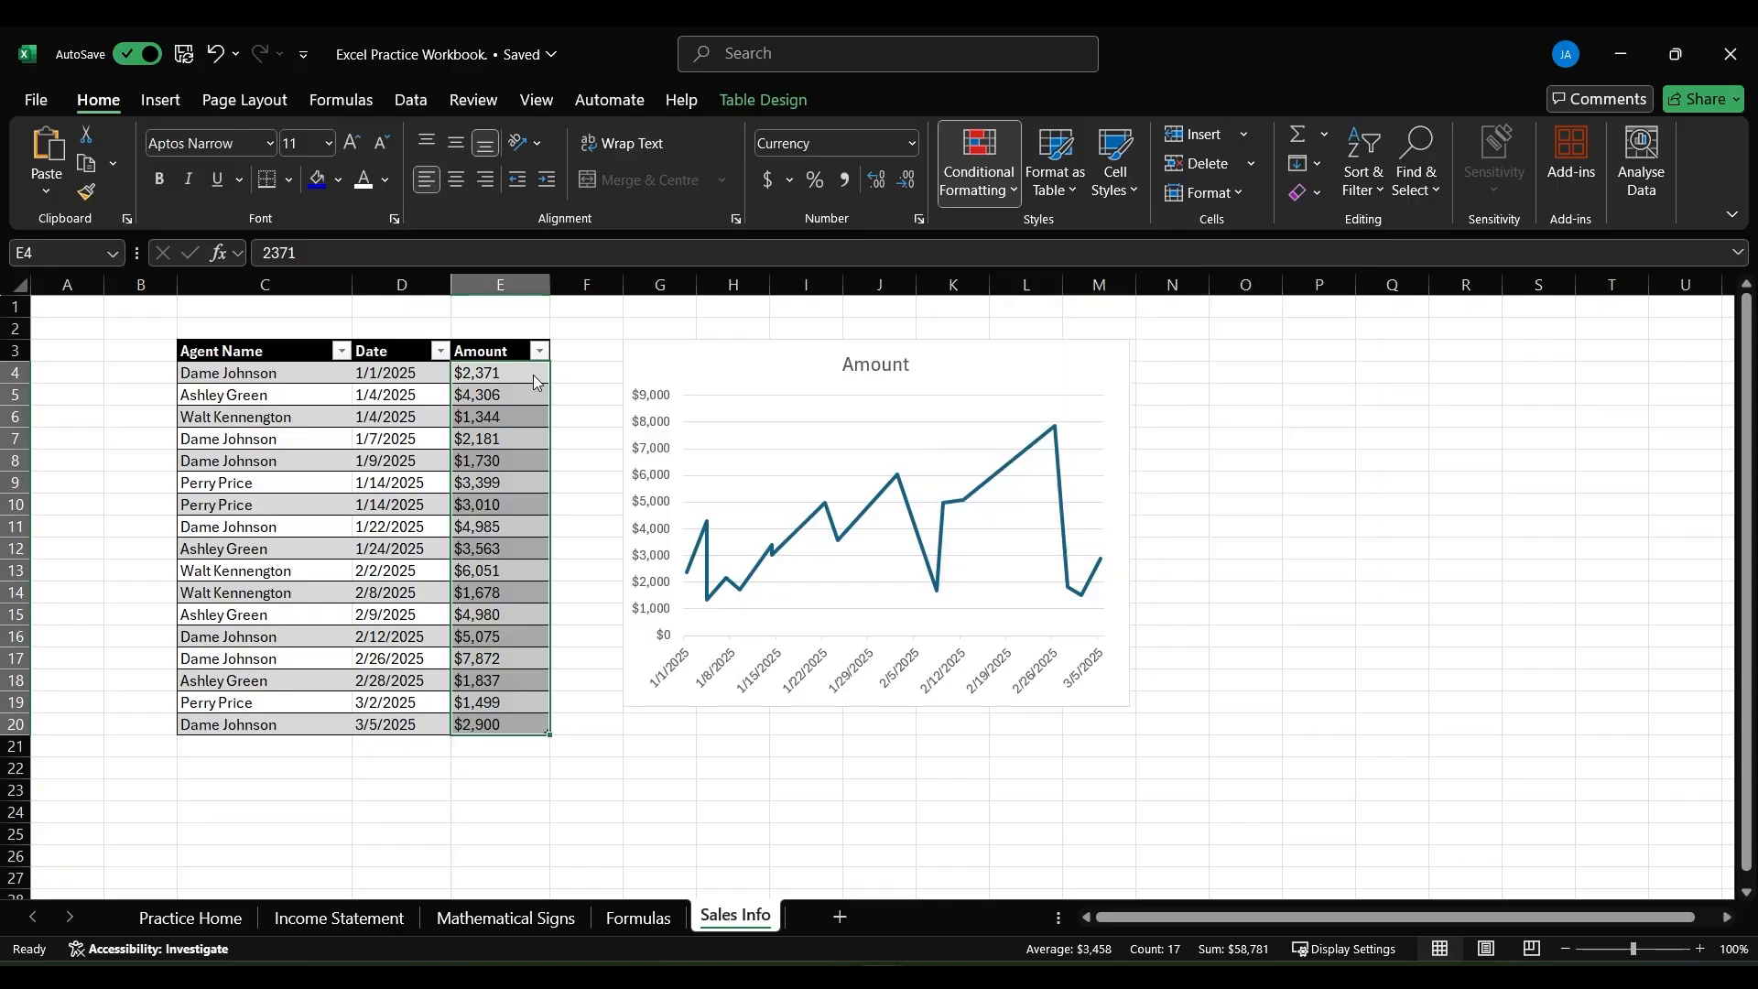
text(4000)
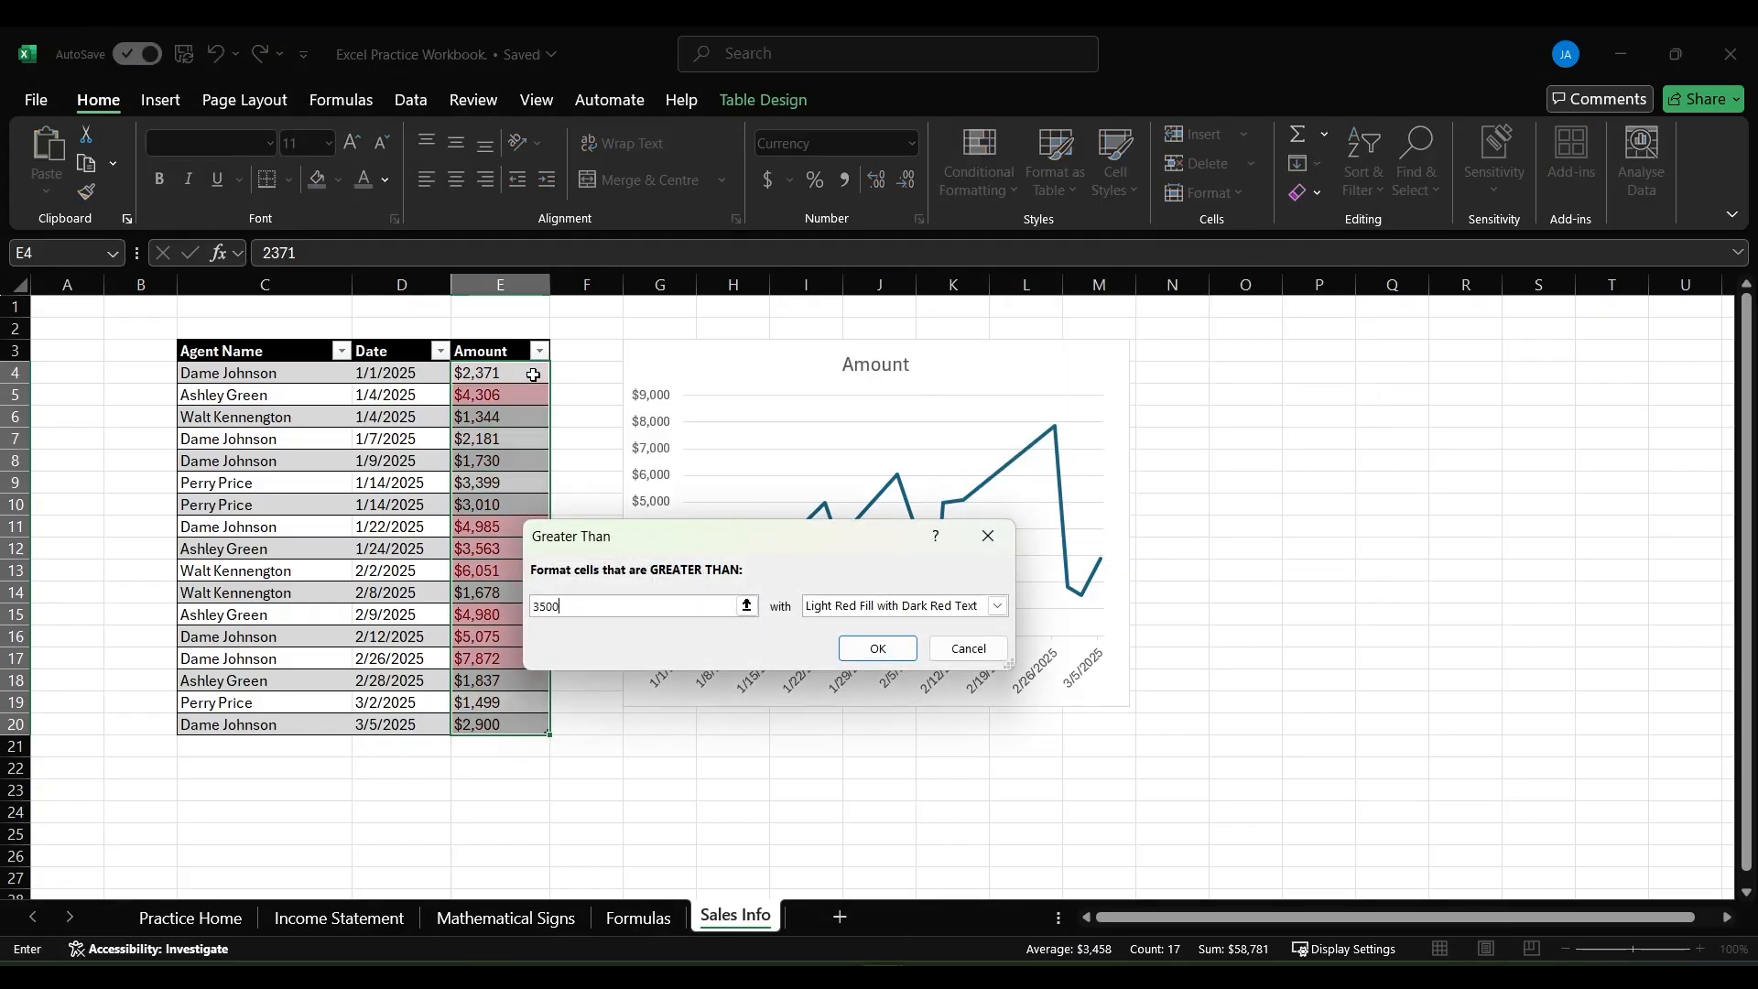
key(Return)
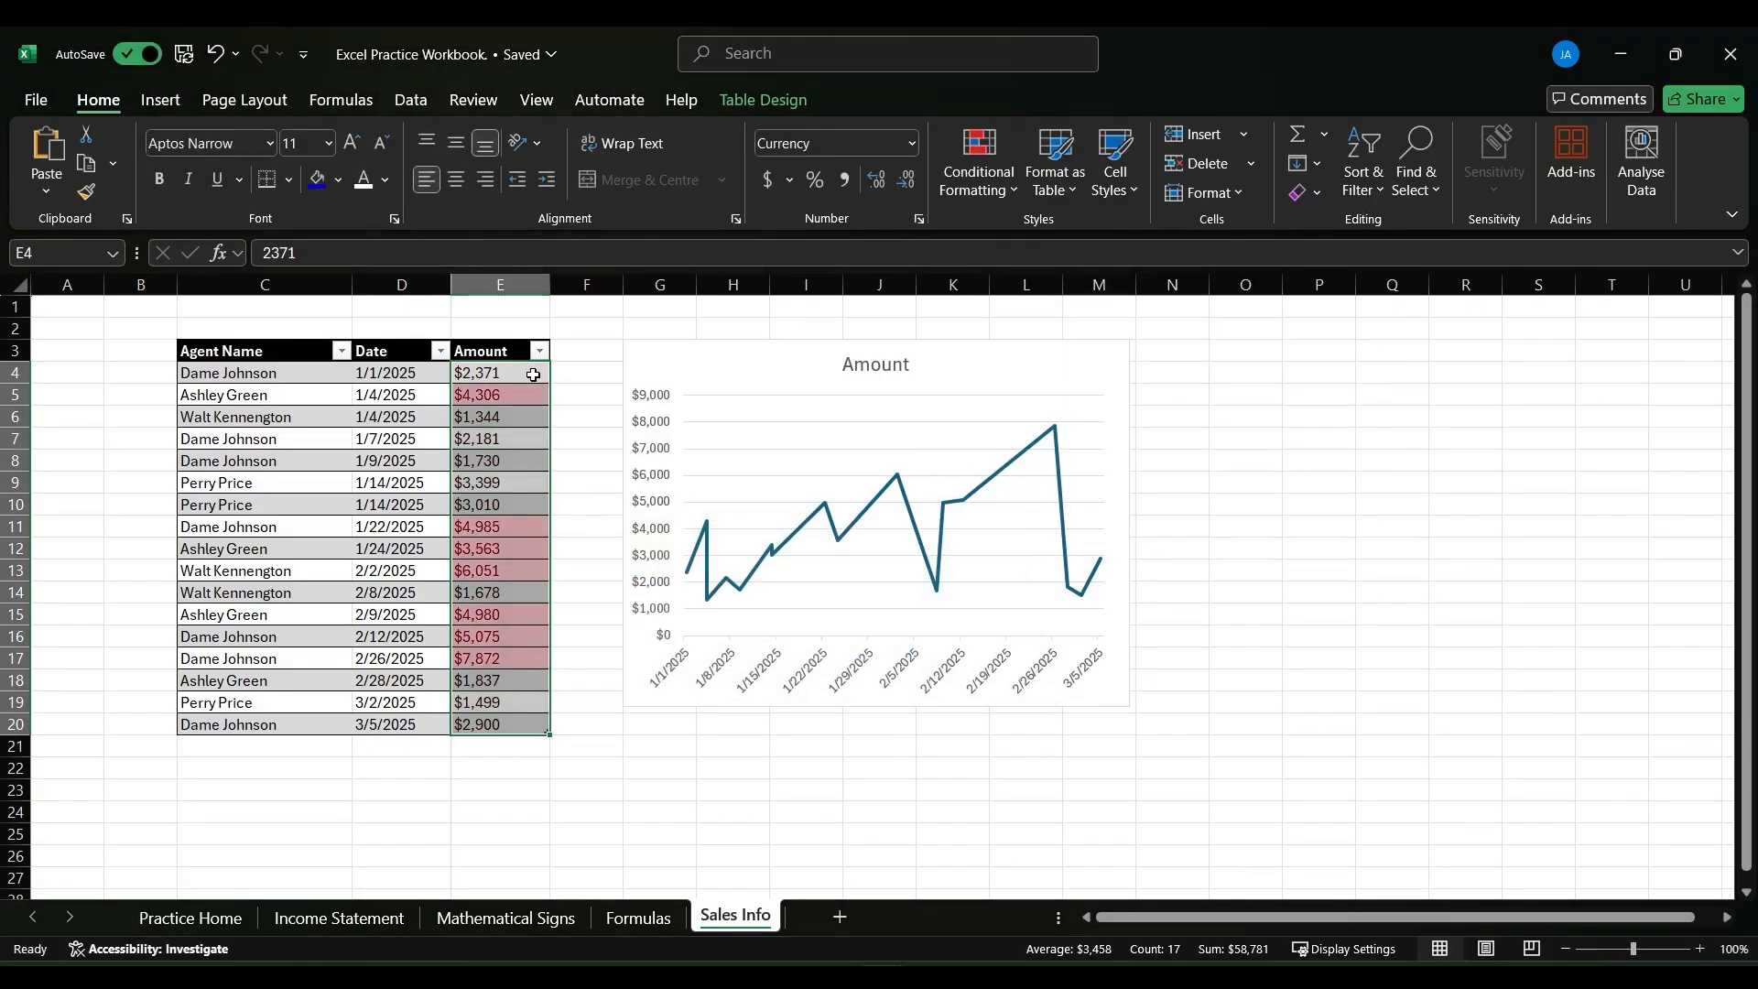
click(595, 377)
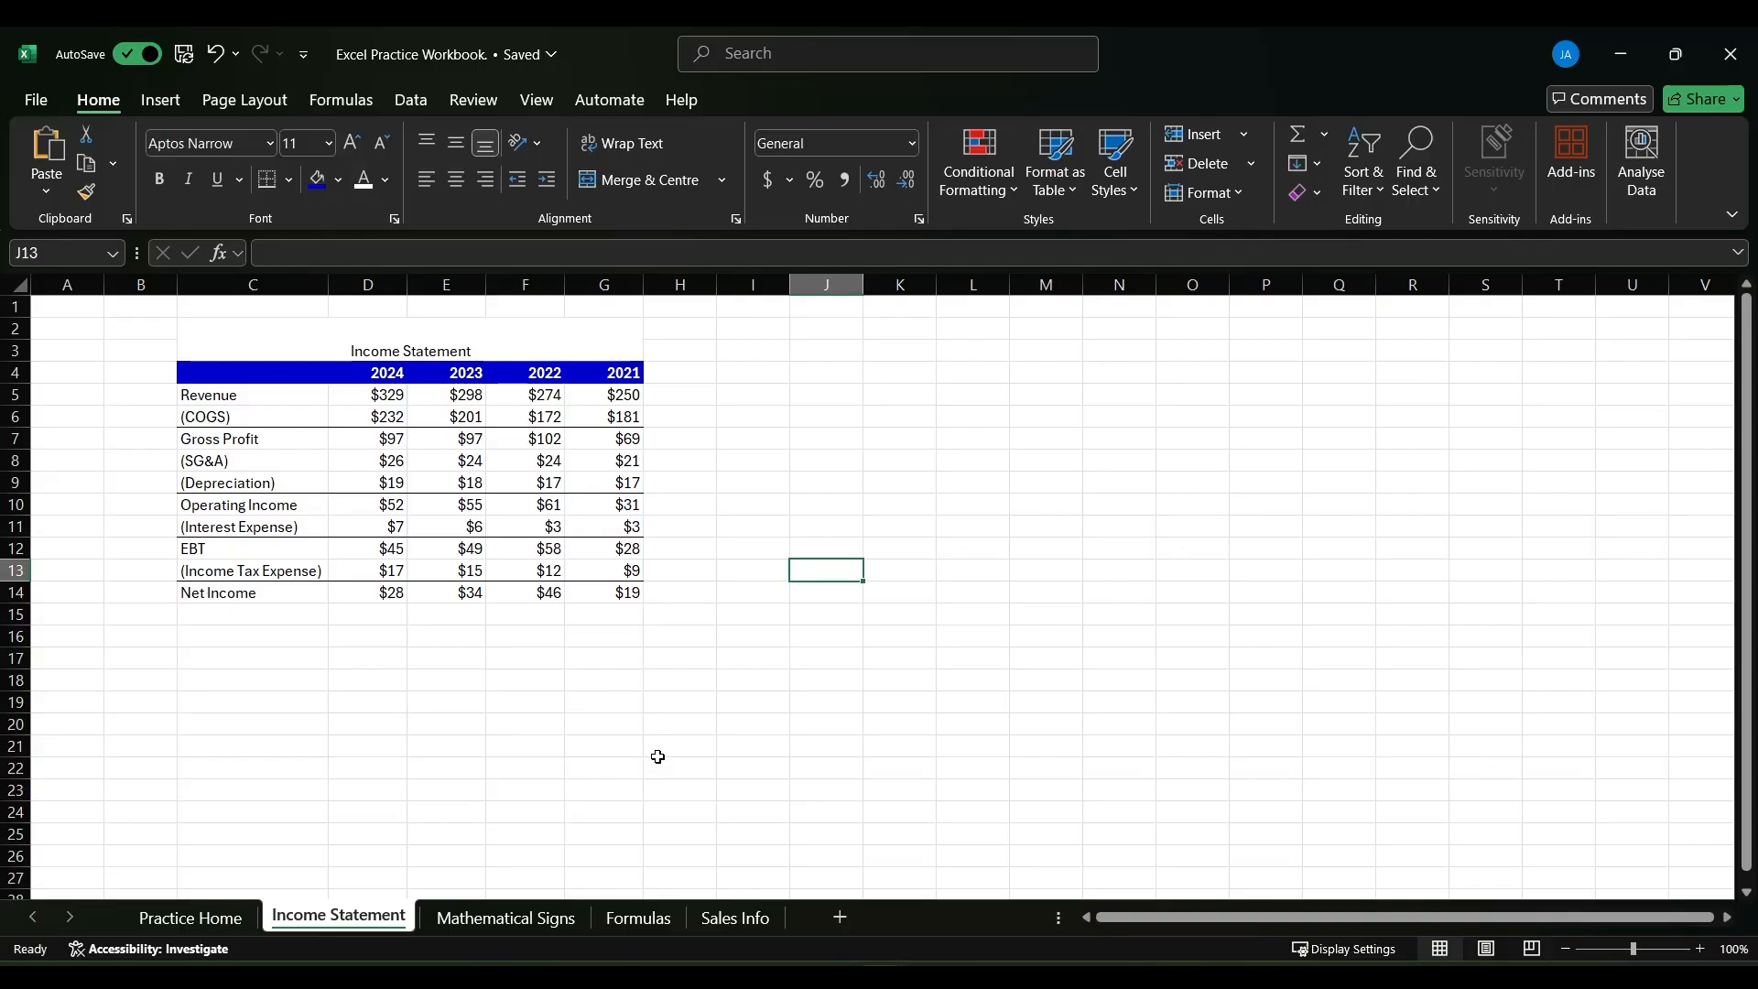
- Save the workbook from the Income Statement sheet and view its save-a-copy, share and print options
key(ctrl+s)
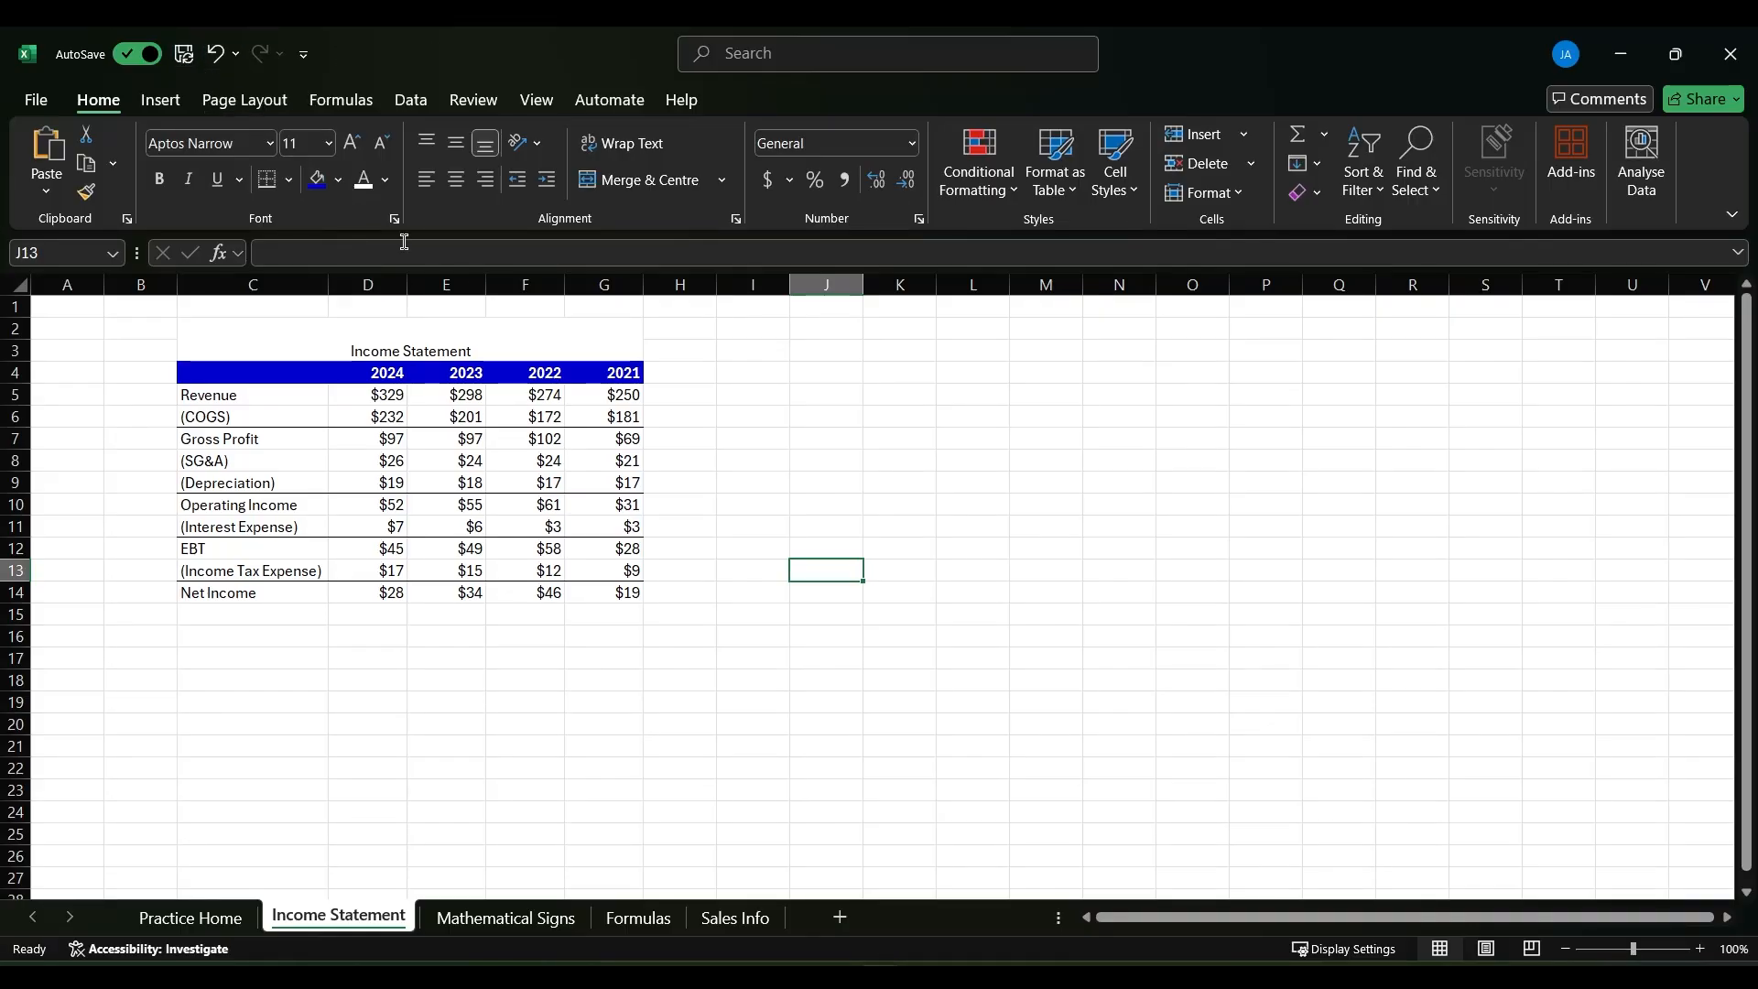
click(722, 422)
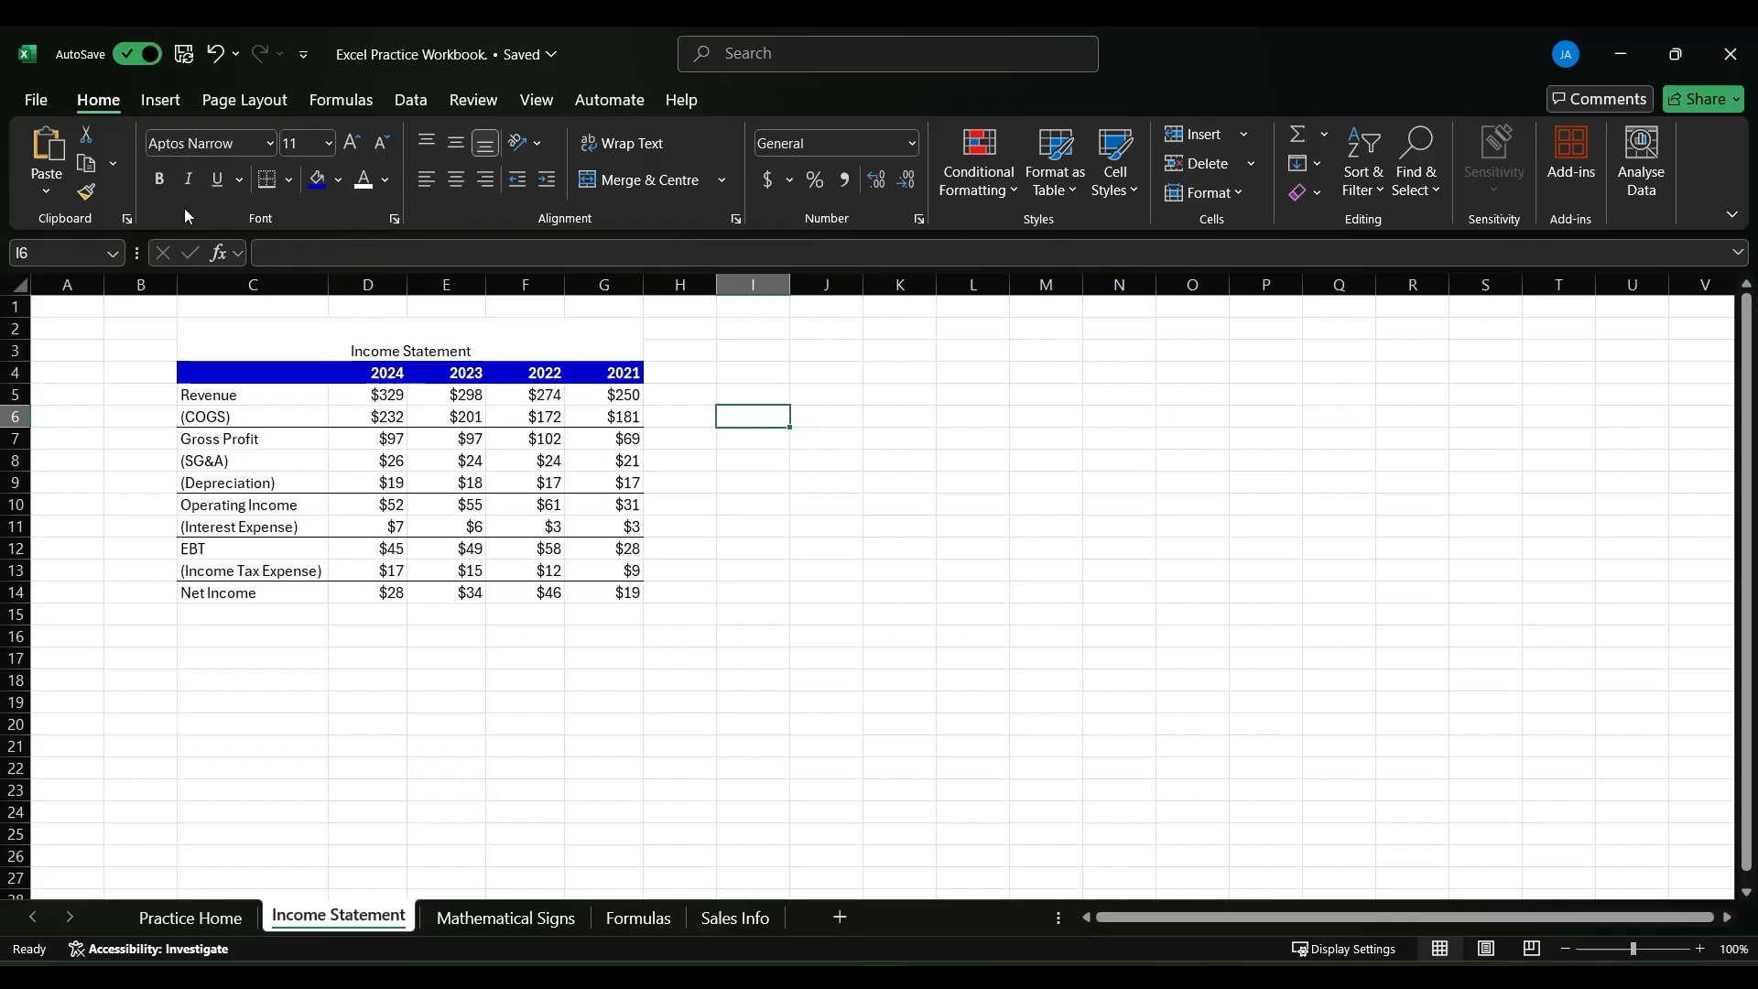
click(36, 100)
click(107, 401)
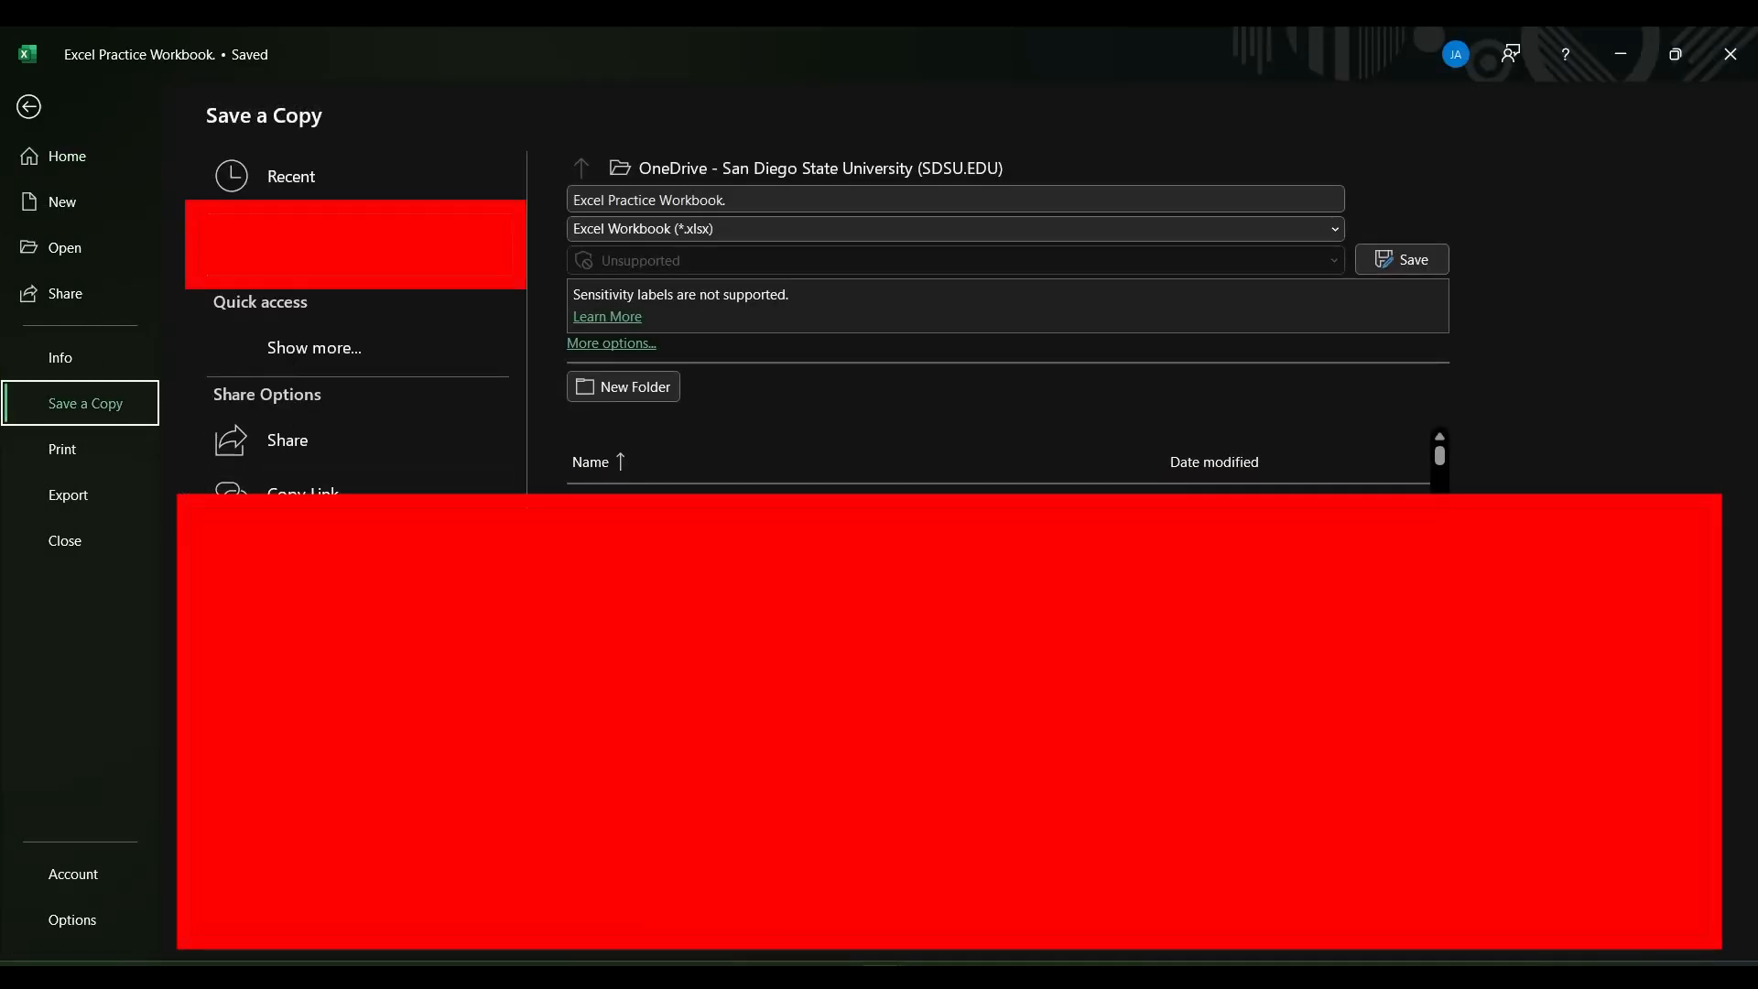
click(28, 107)
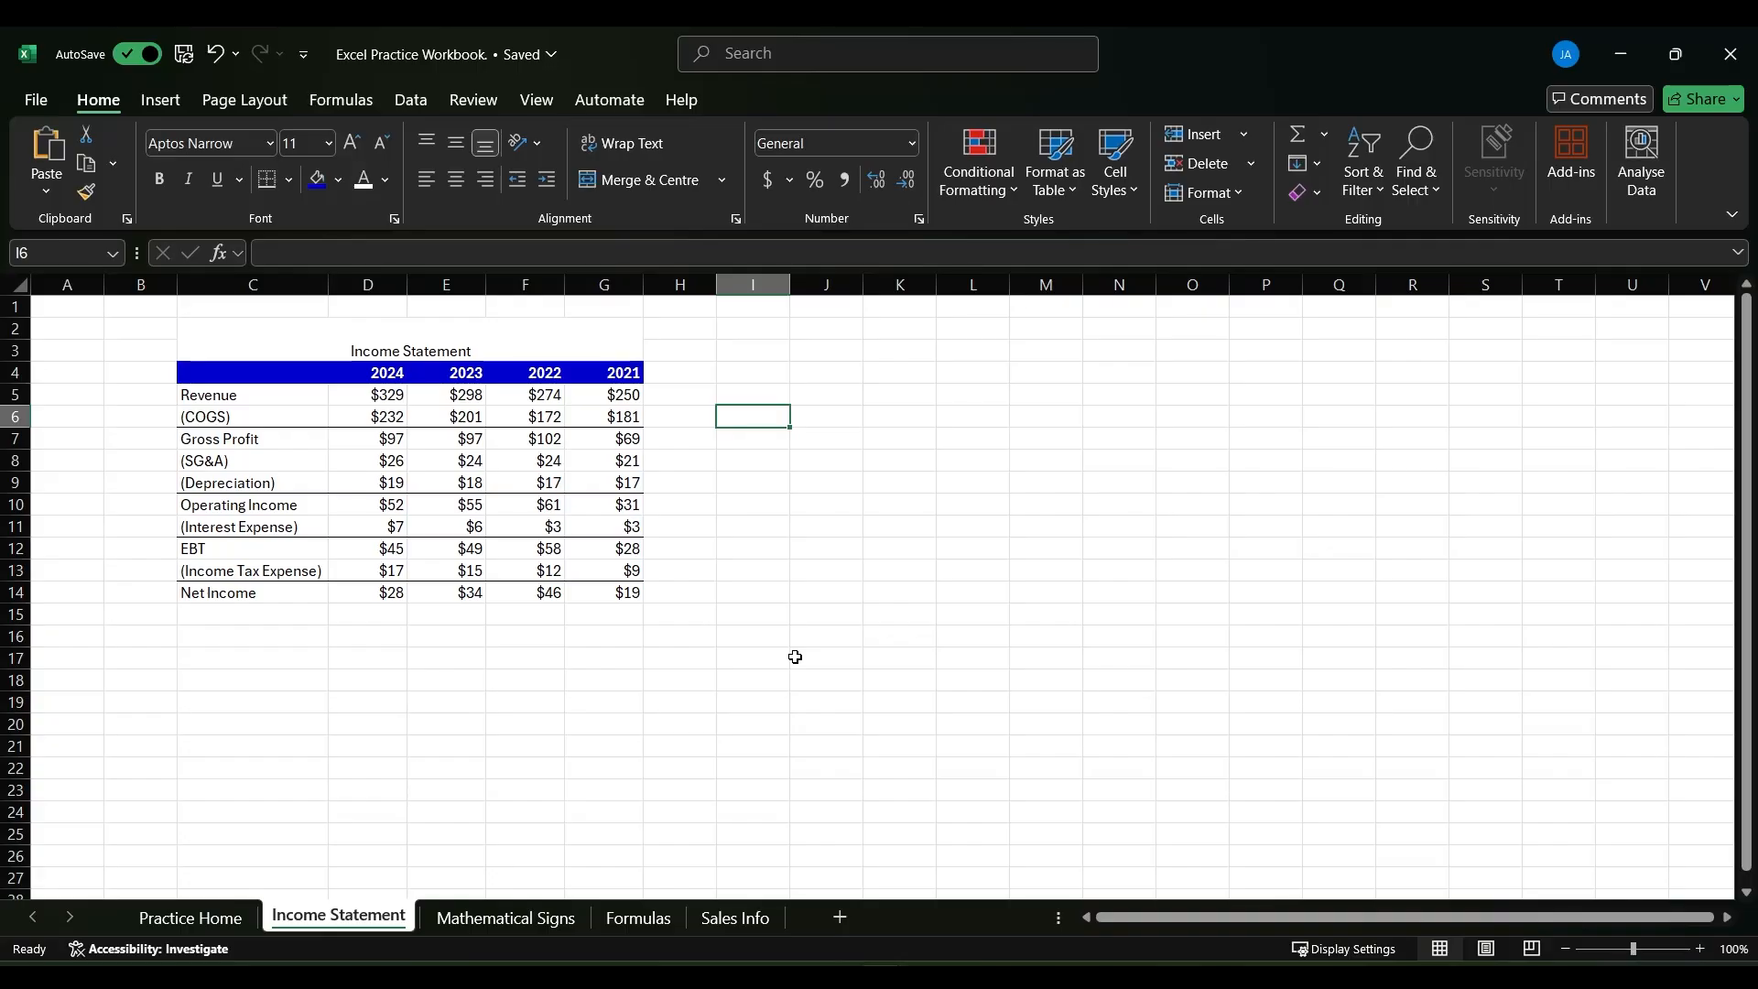
click(36, 99)
click(79, 298)
key(ctrl+p)
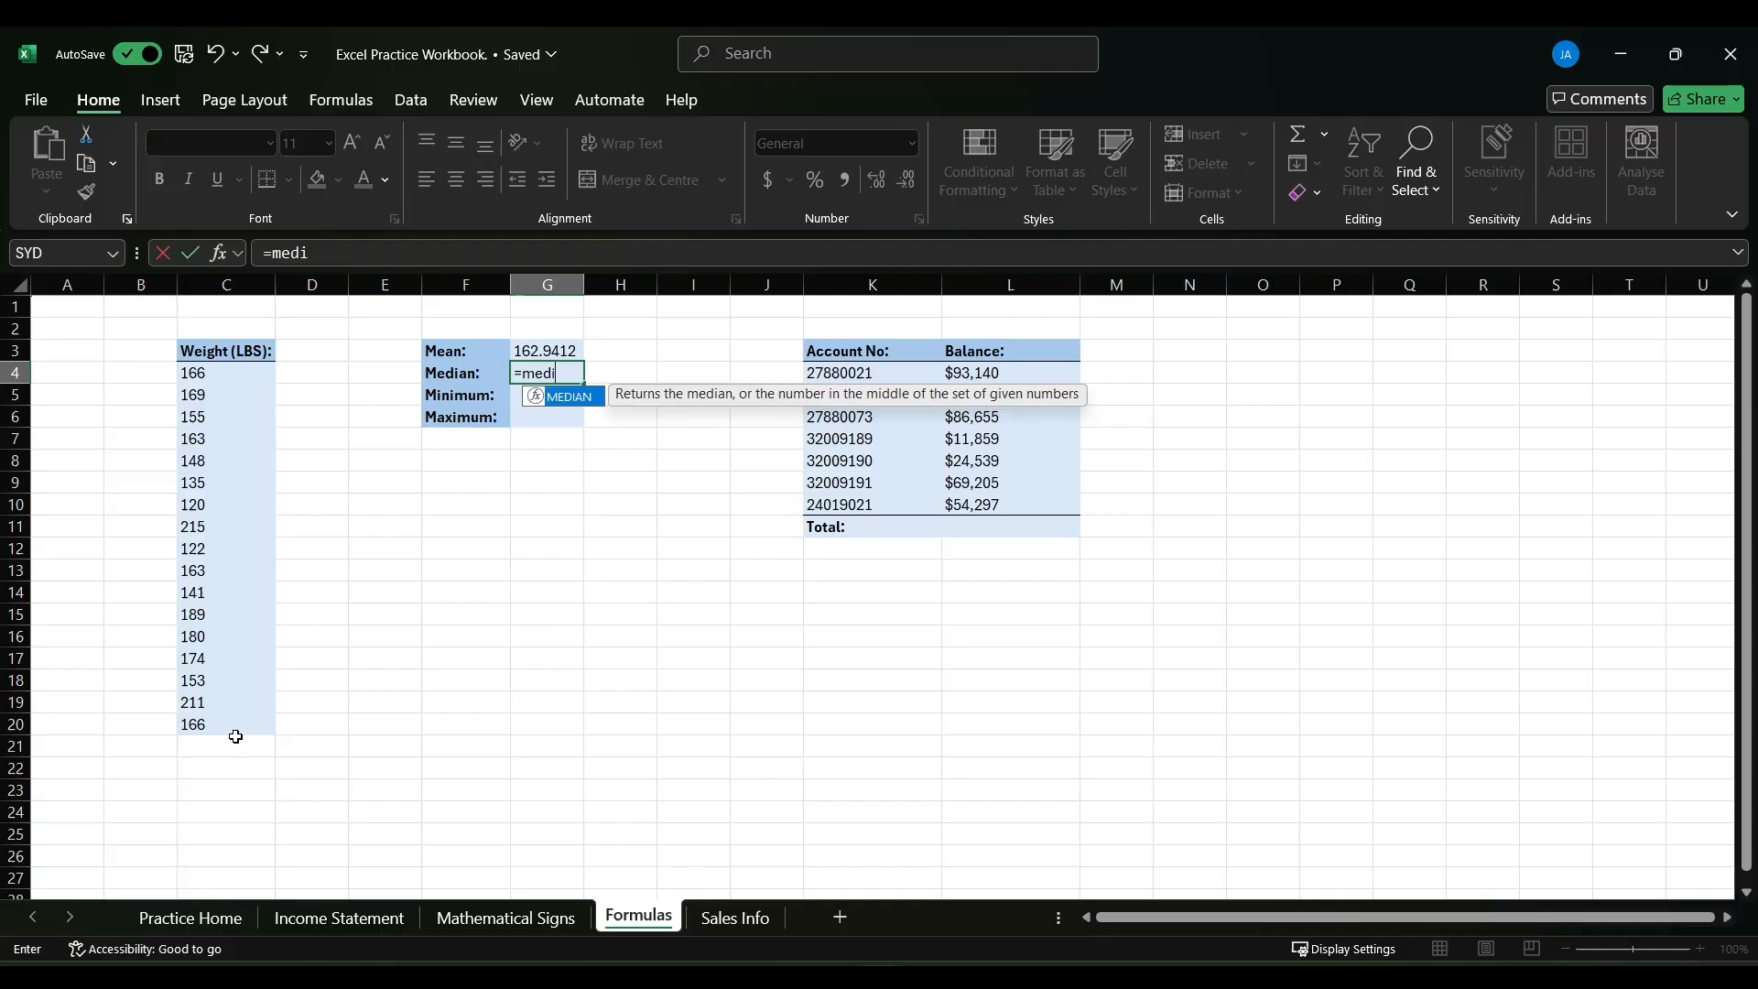
- Calculate the median of the weights in C4:C20 with a MEDIAN formula in cell G4 of the Formulas sheet
text(an()
drag(207, 366, 203, 723)
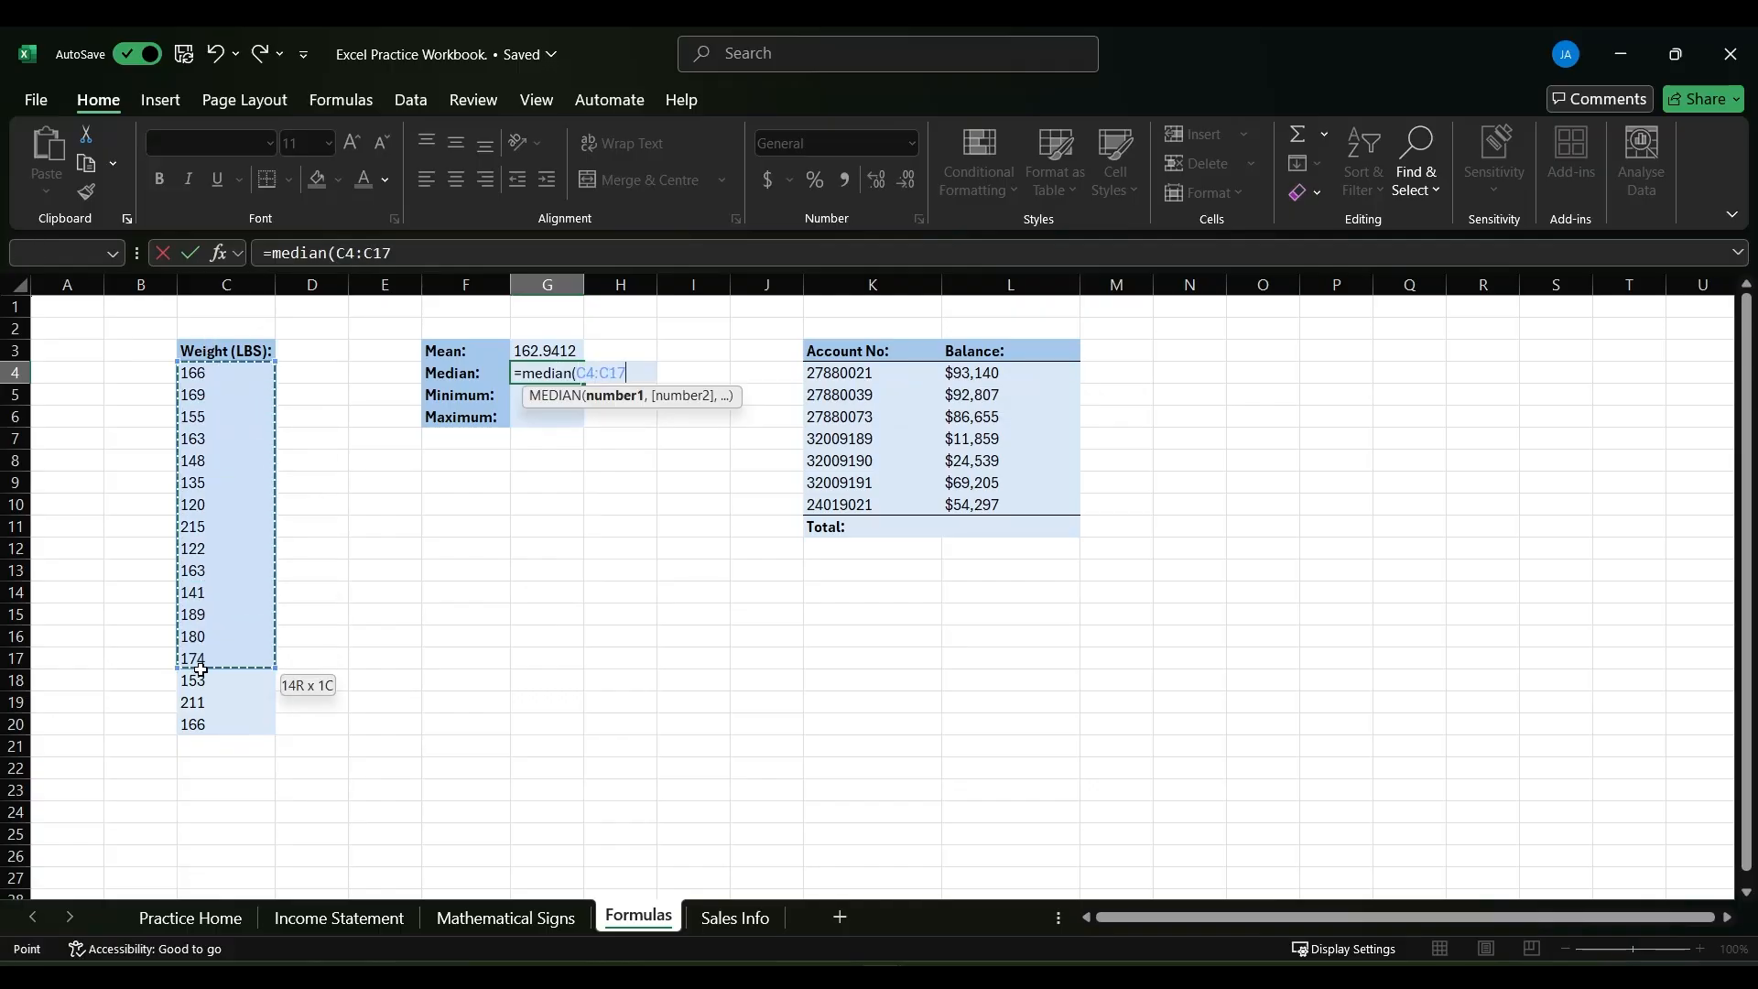
key(Return)
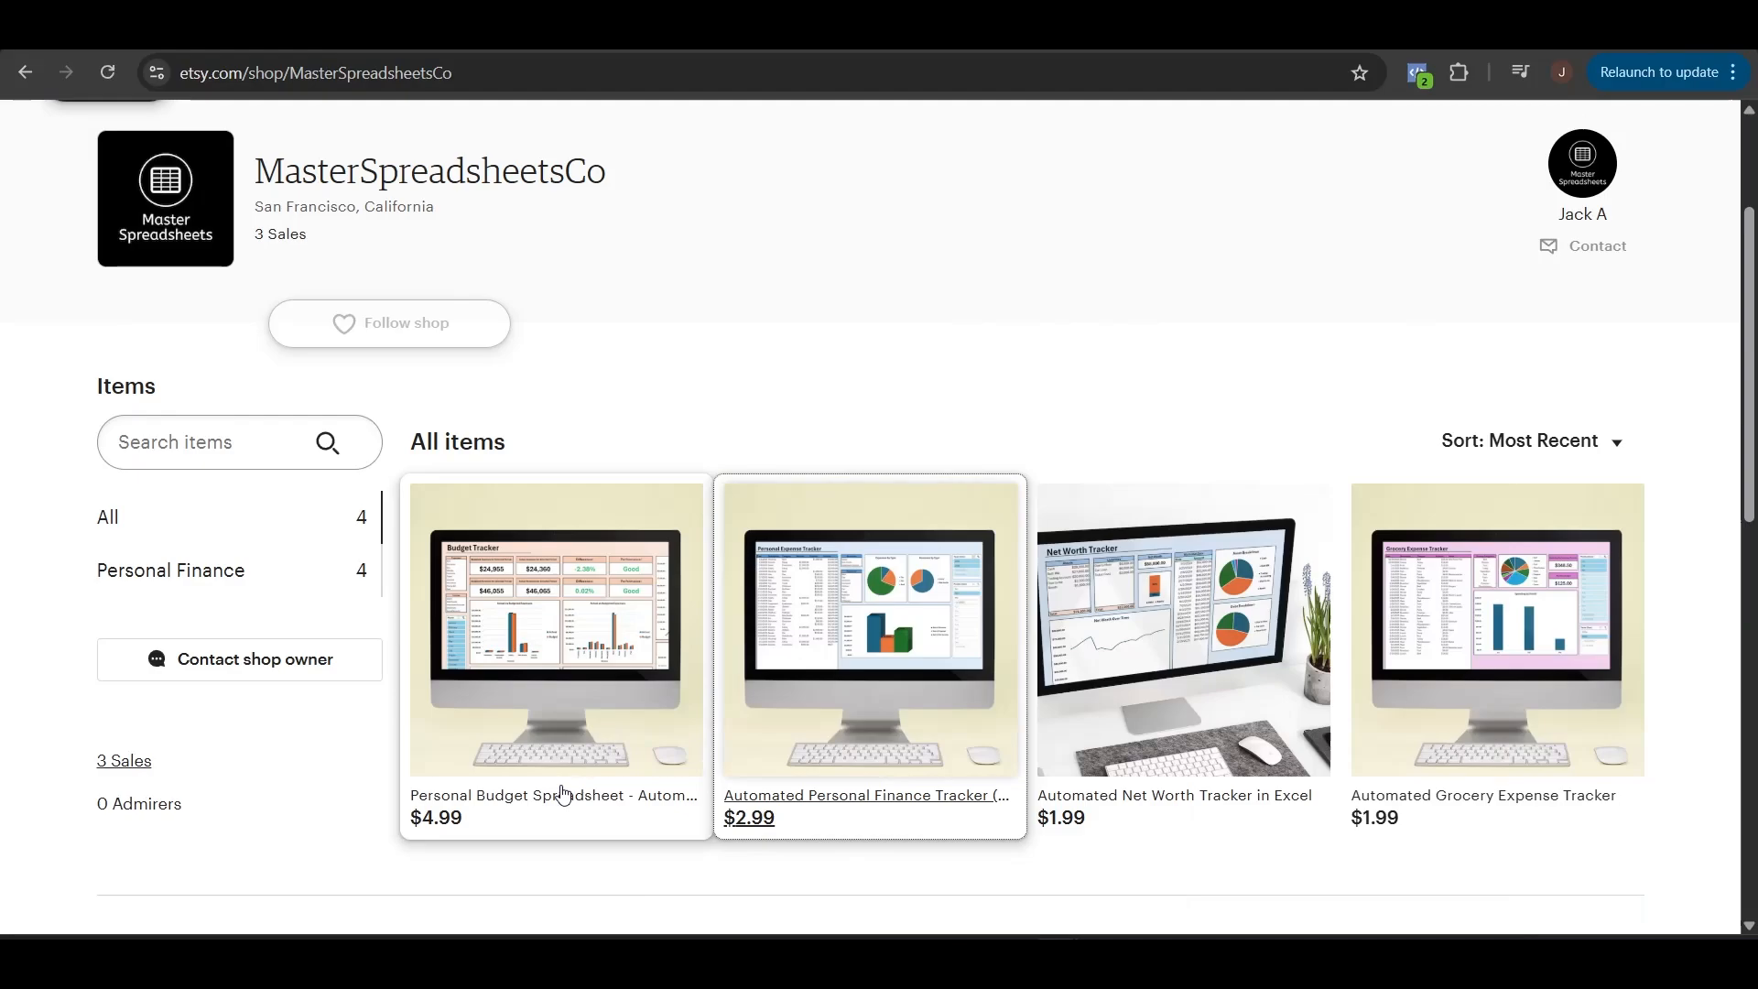
- Switch to the Etsy listing for the Personal Budget Spreadsheet and look through its enlarged product images
click(563, 794)
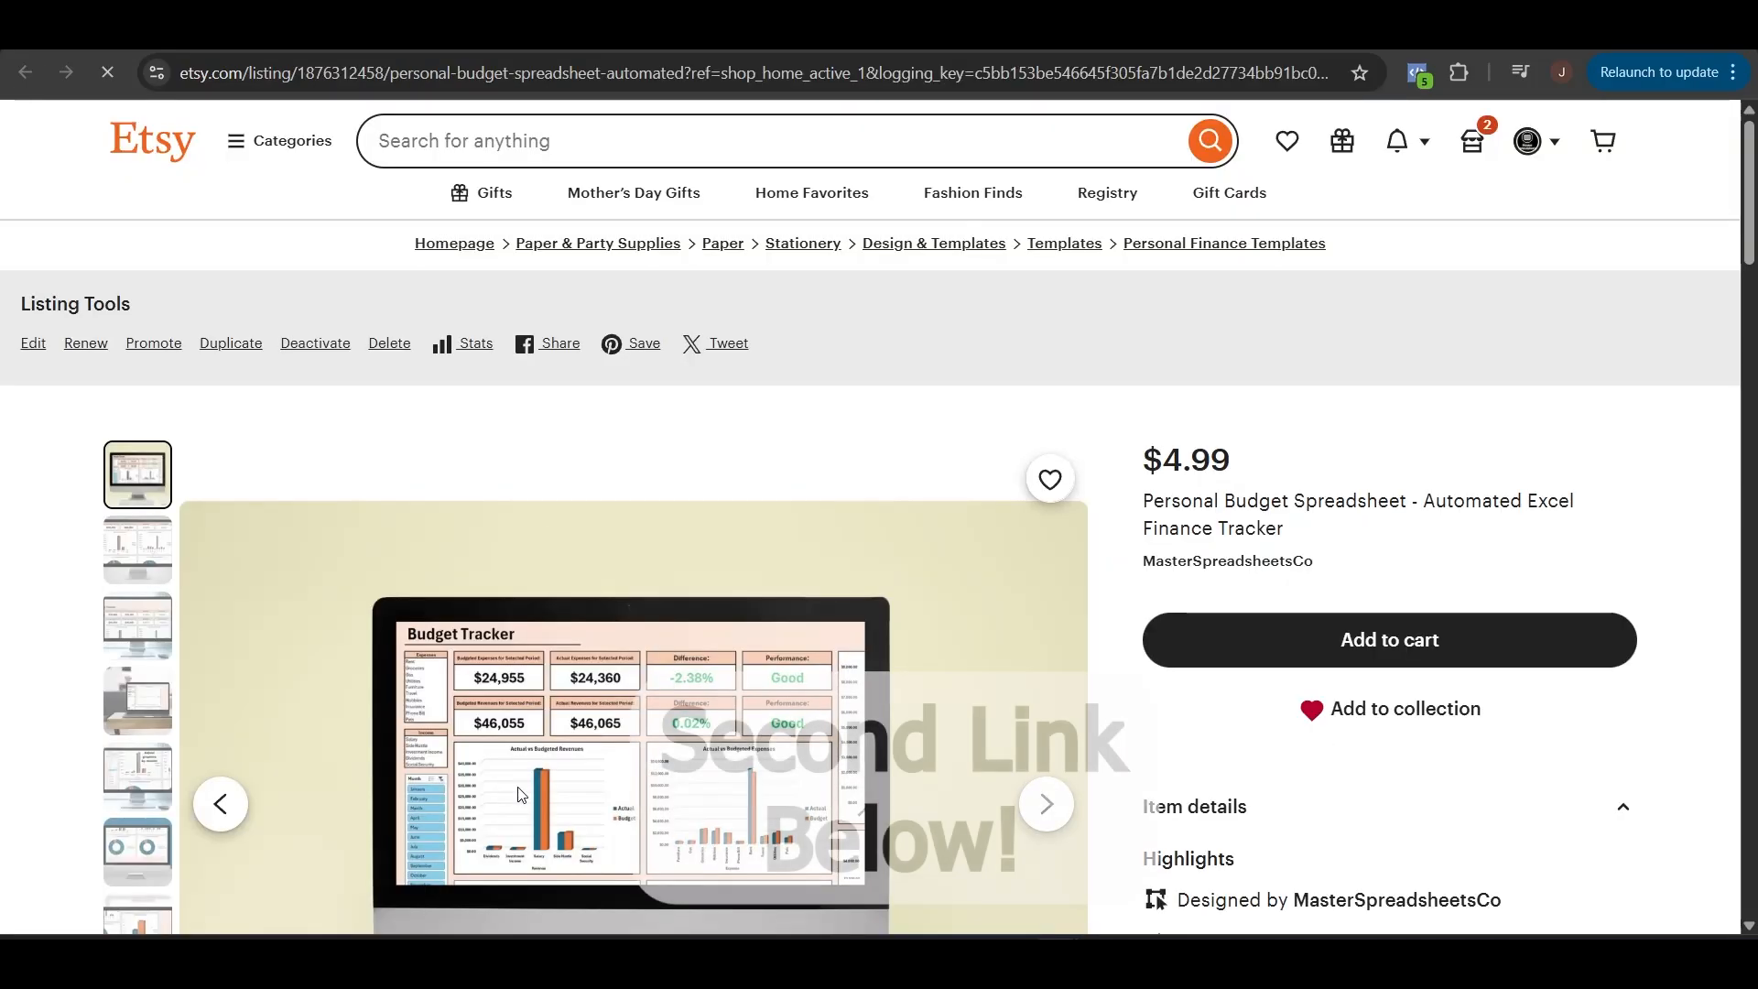
scroll(586, 604, down, 5)
click(589, 600)
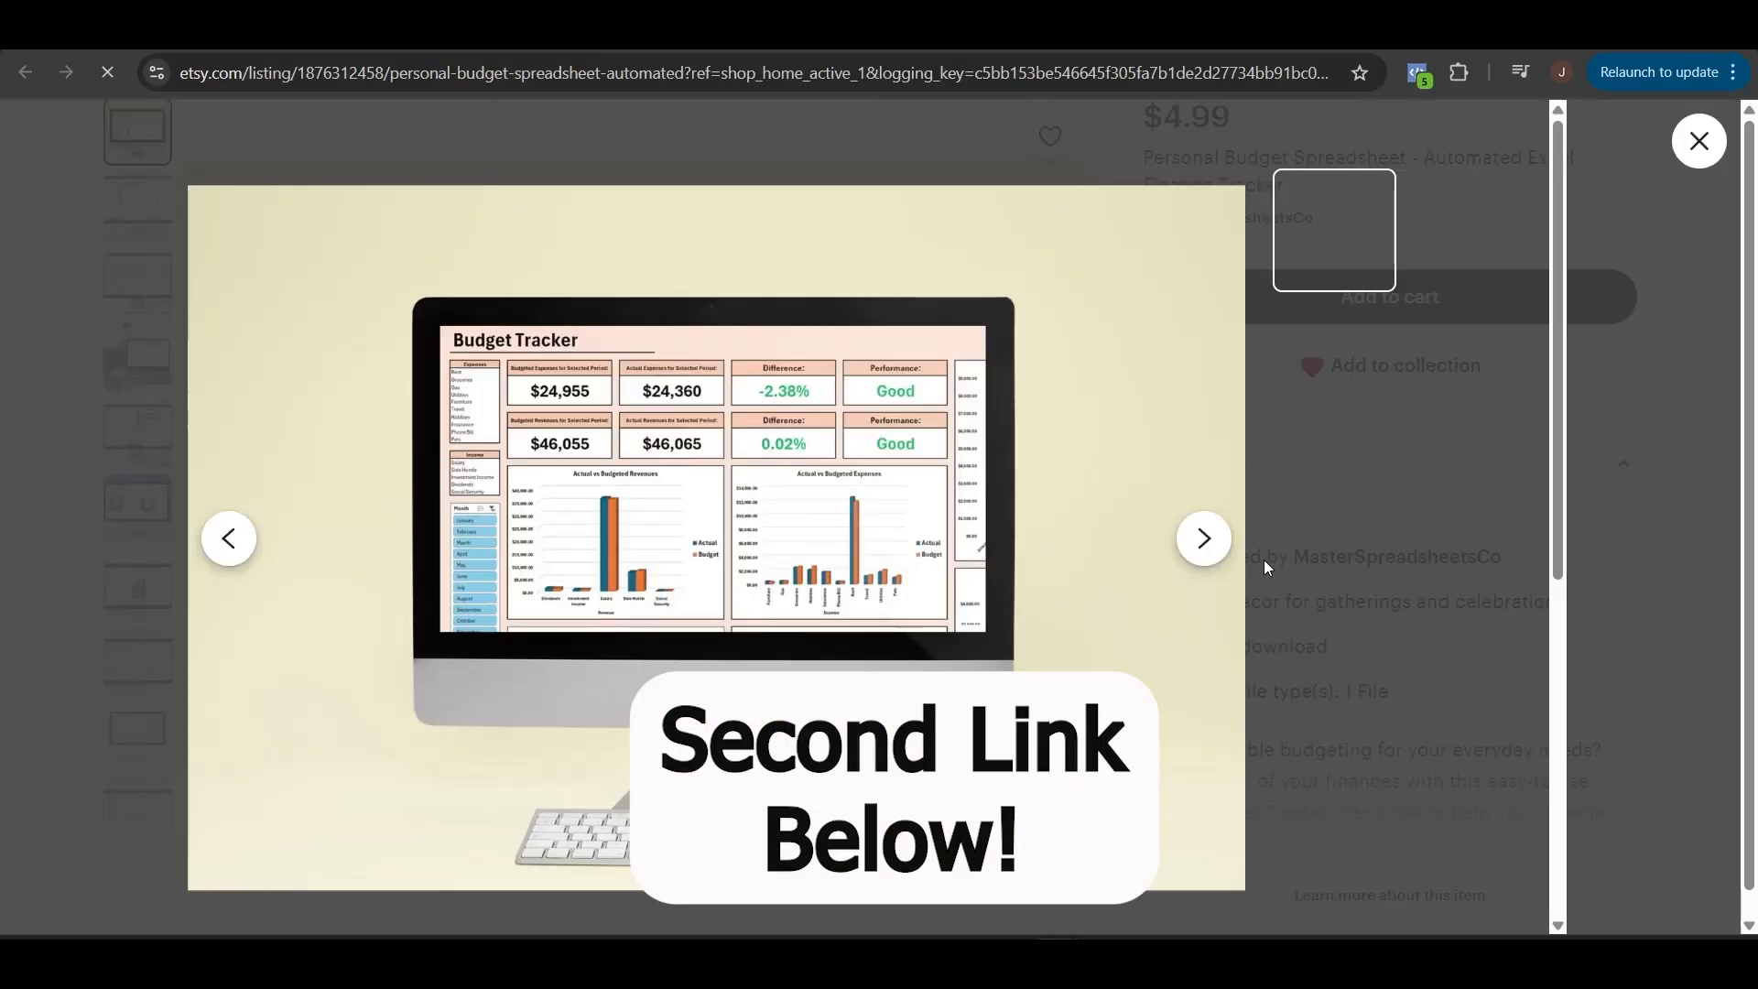
click(1201, 539)
click(1200, 539)
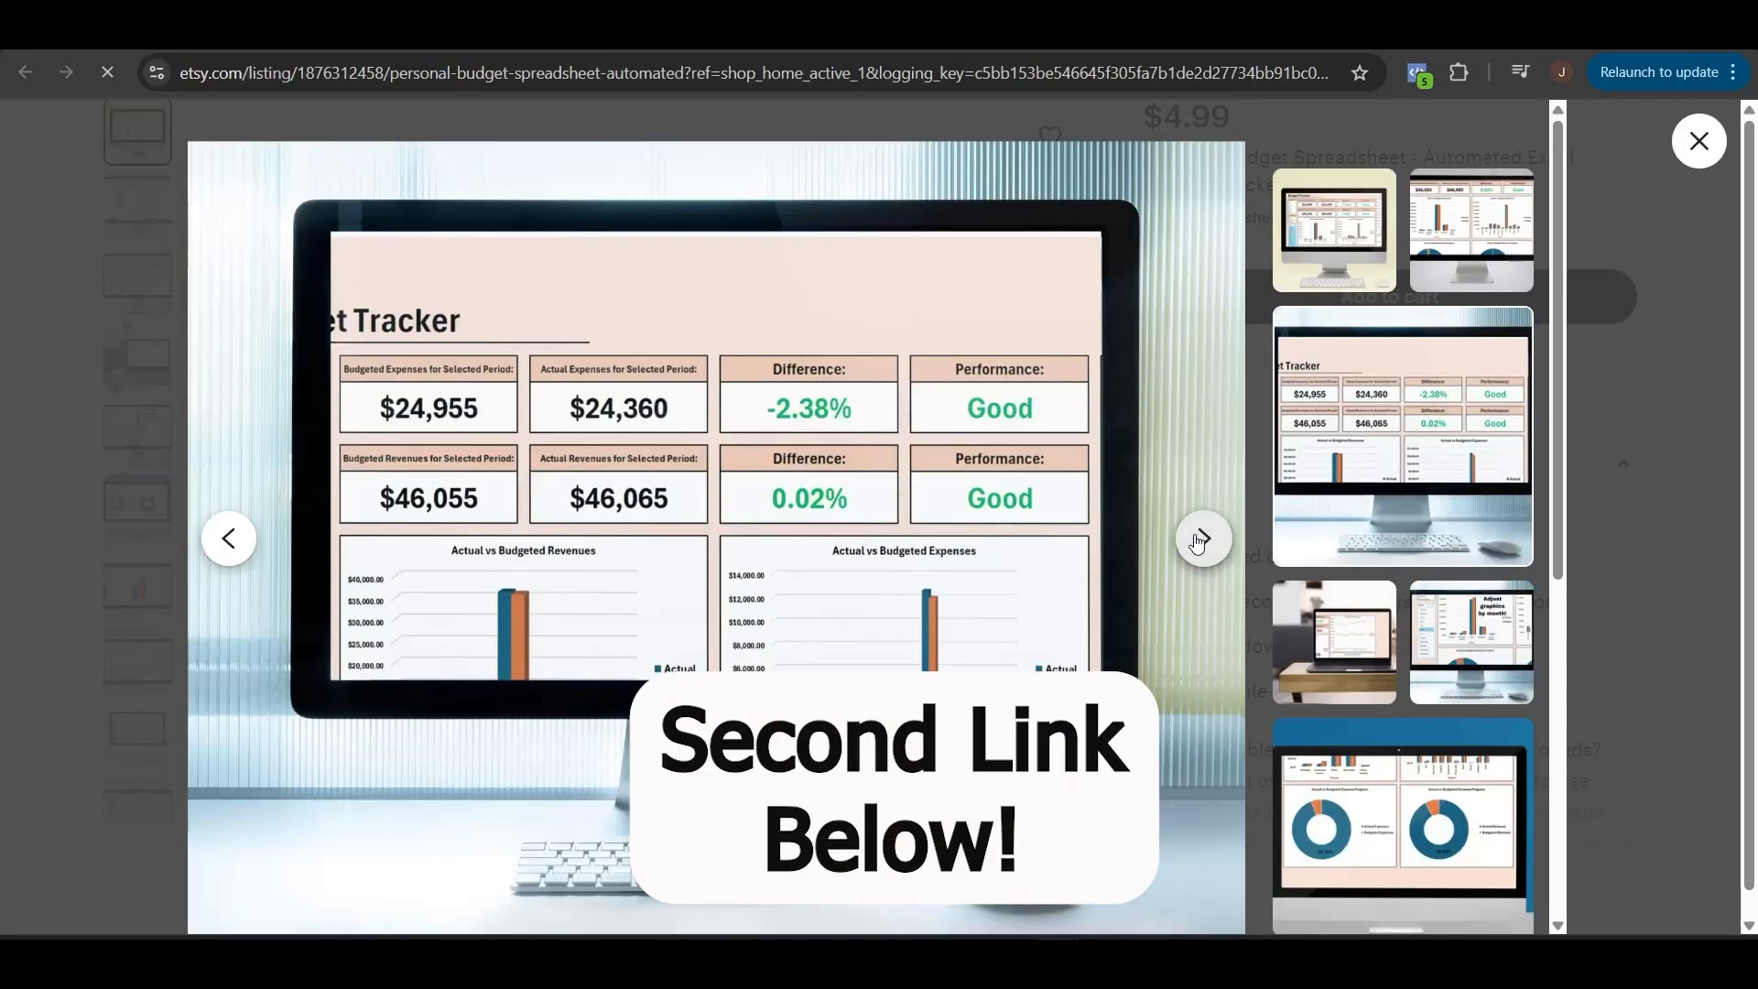
click(1197, 541)
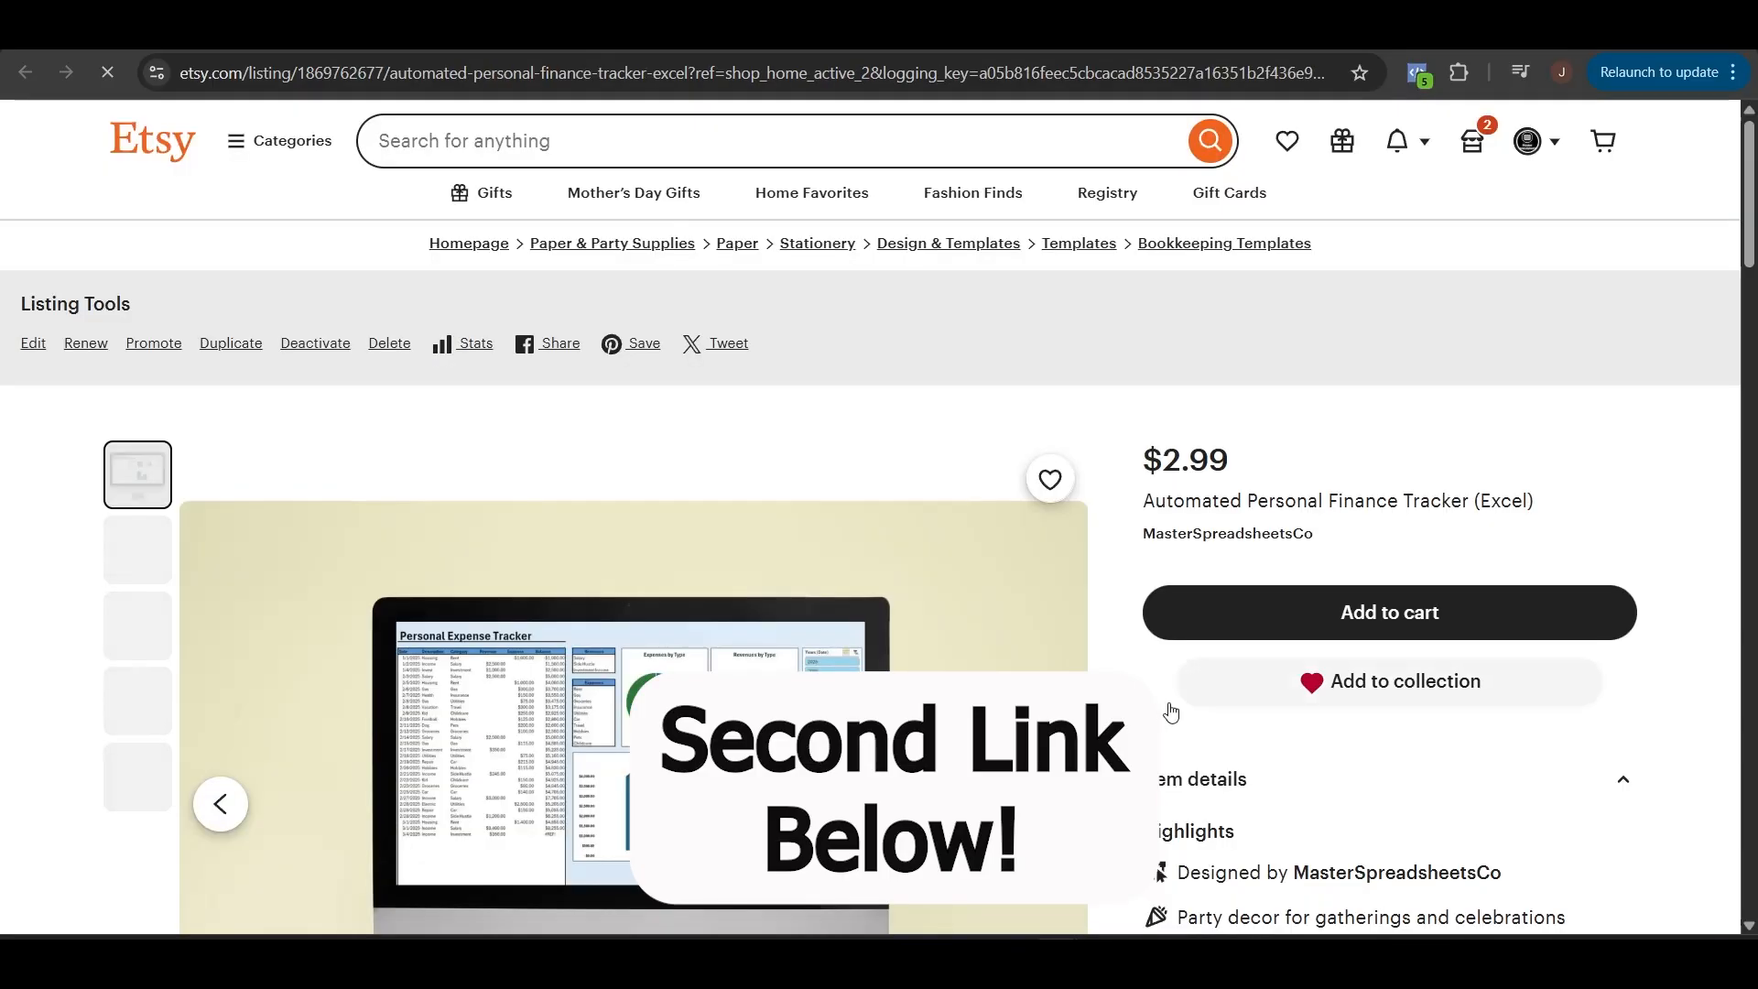
- Look through the enlarged product images of the Automated Personal Finance Tracker (Excel) listing
scroll(879, 512, down, 4)
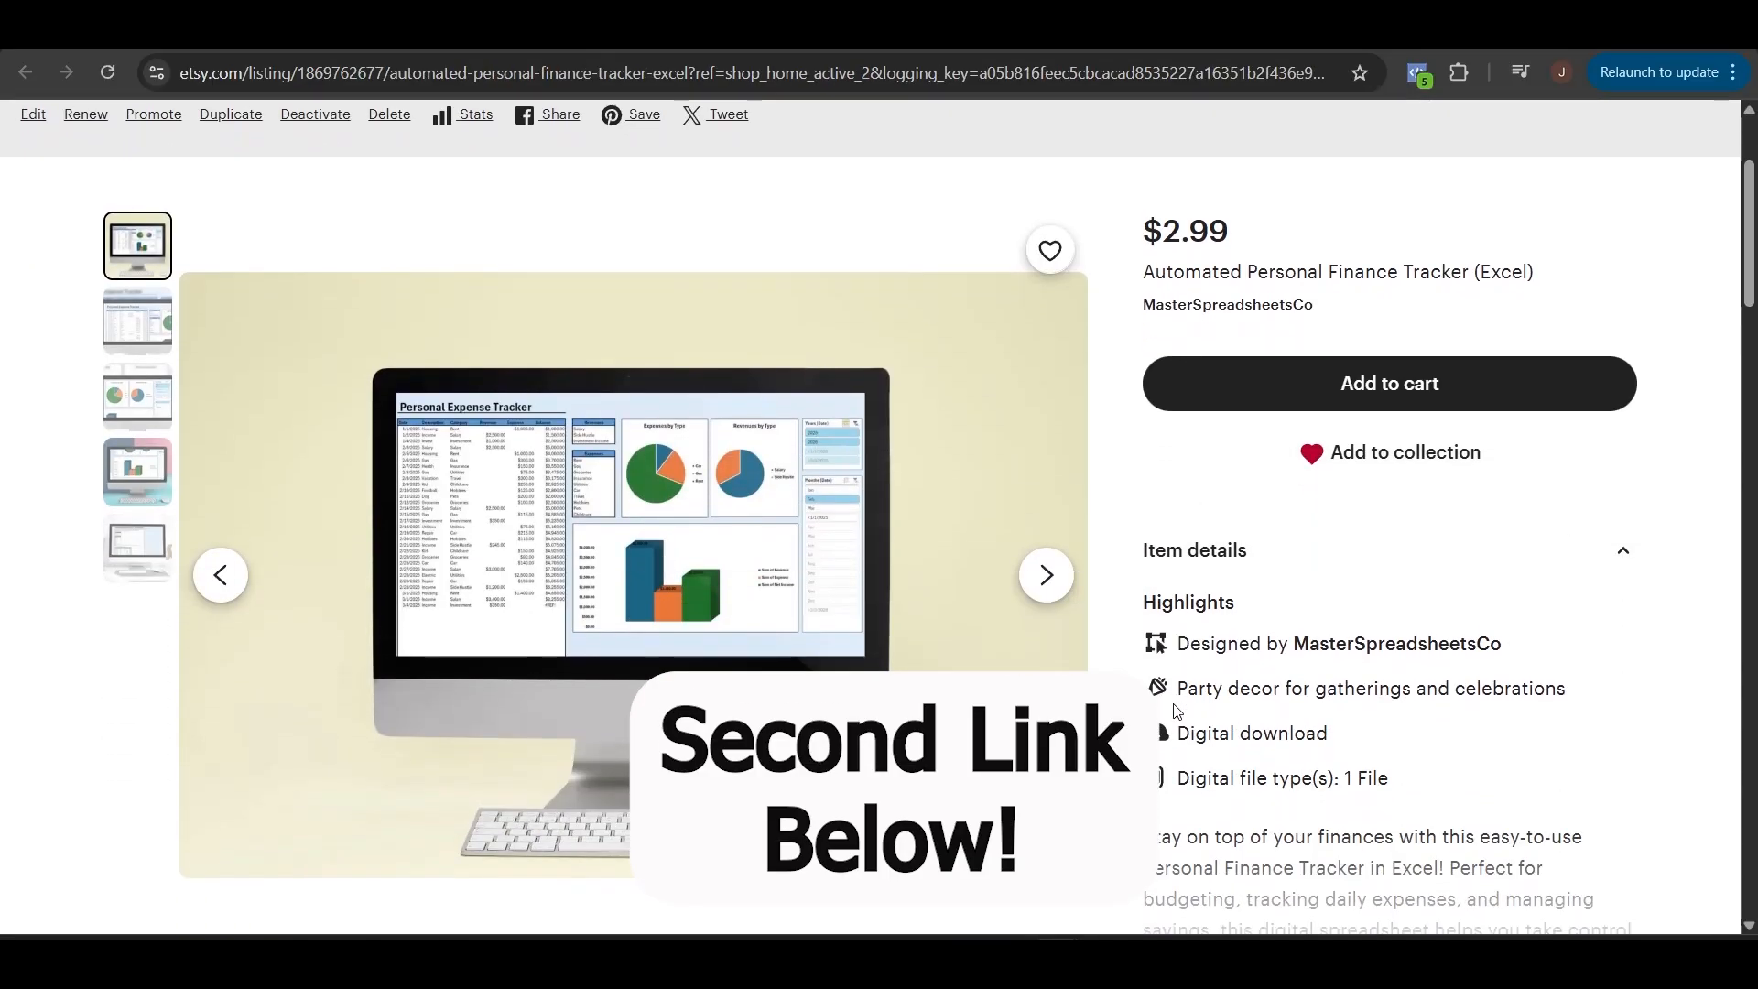
click(722, 463)
click(1203, 540)
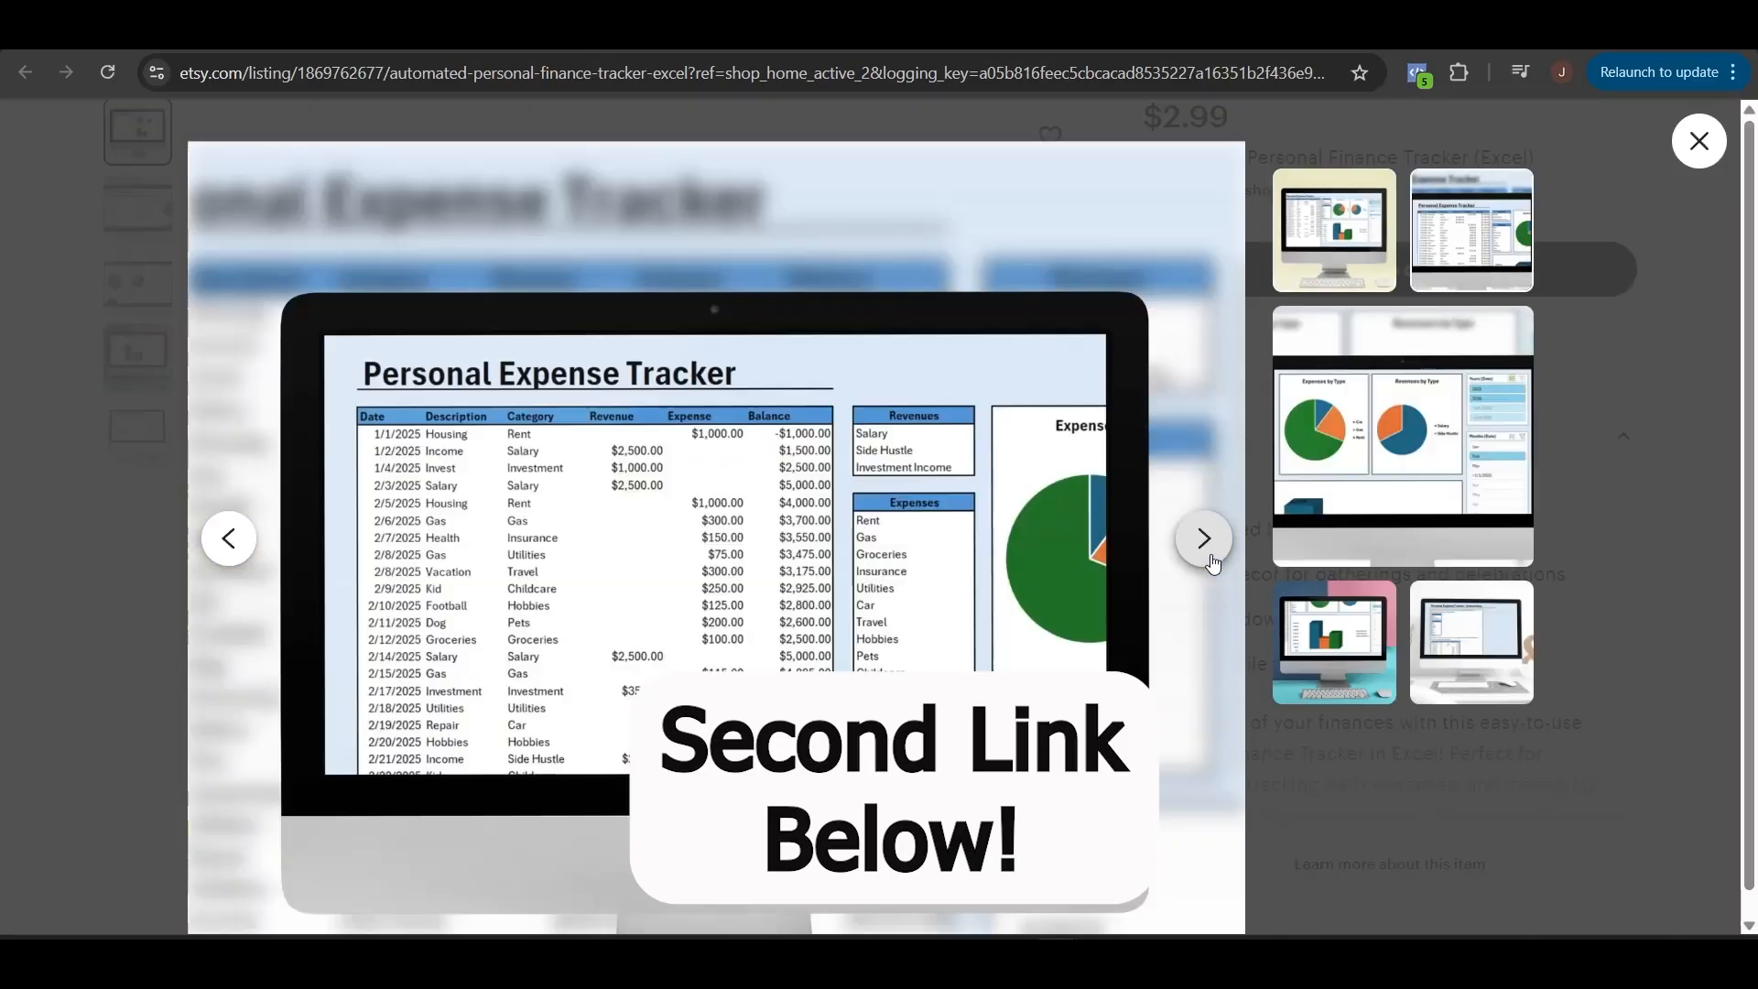
click(1205, 540)
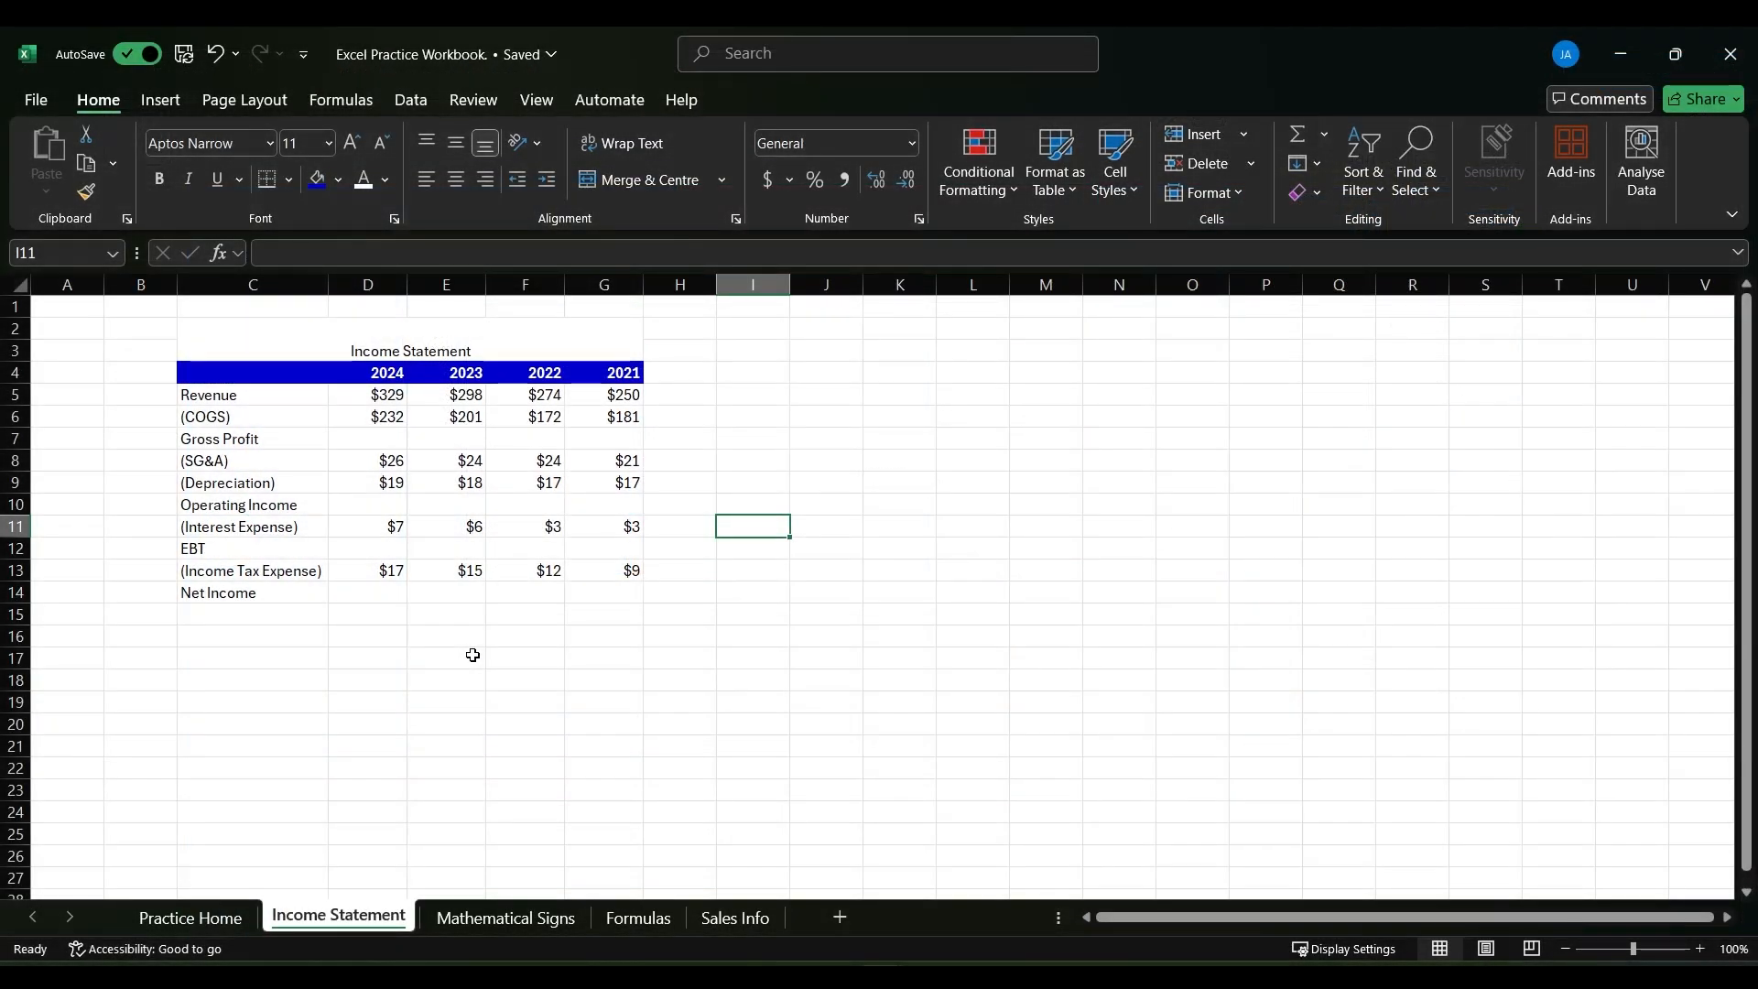